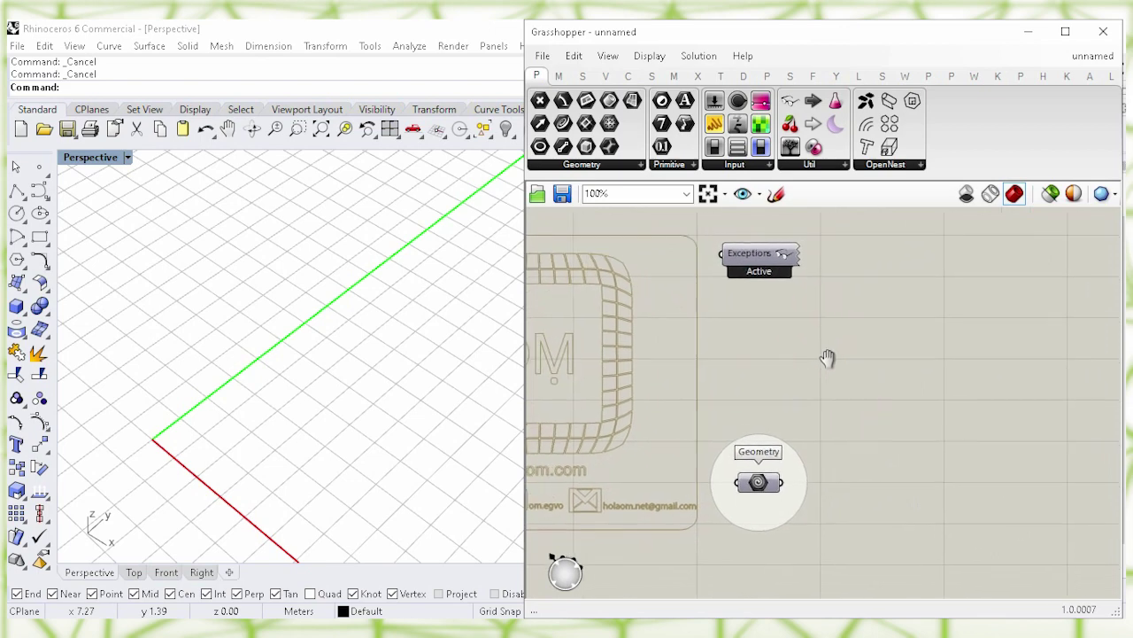
Add a Construct Point component on an empty area of the canvas.
right_click_drag(916, 362, 632, 309)
double_click(801, 377)
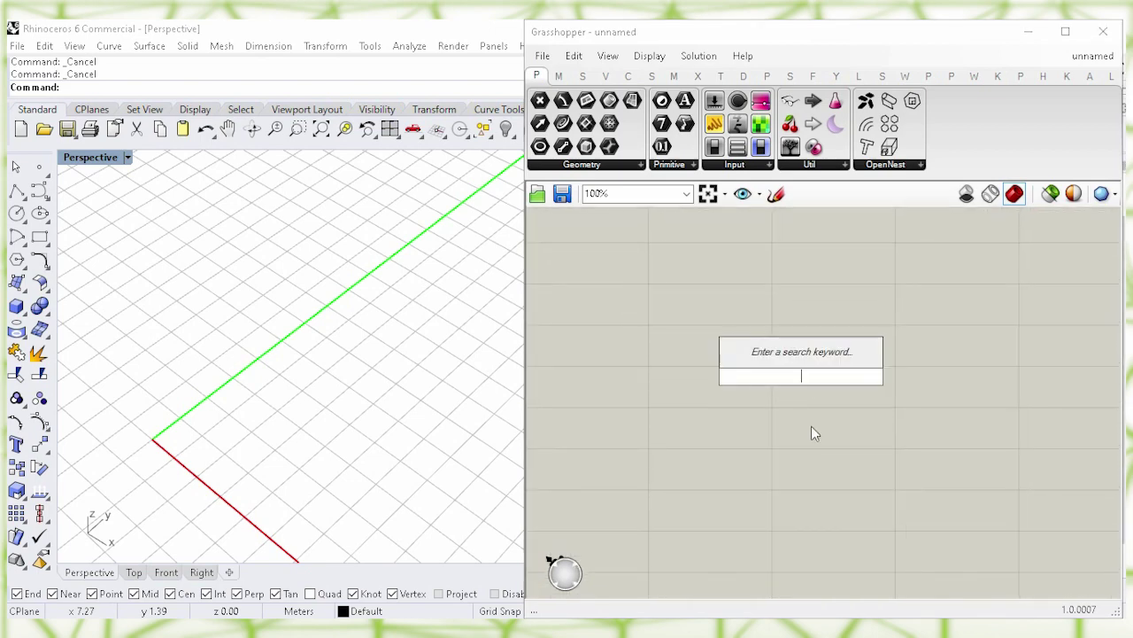
type("construct po")
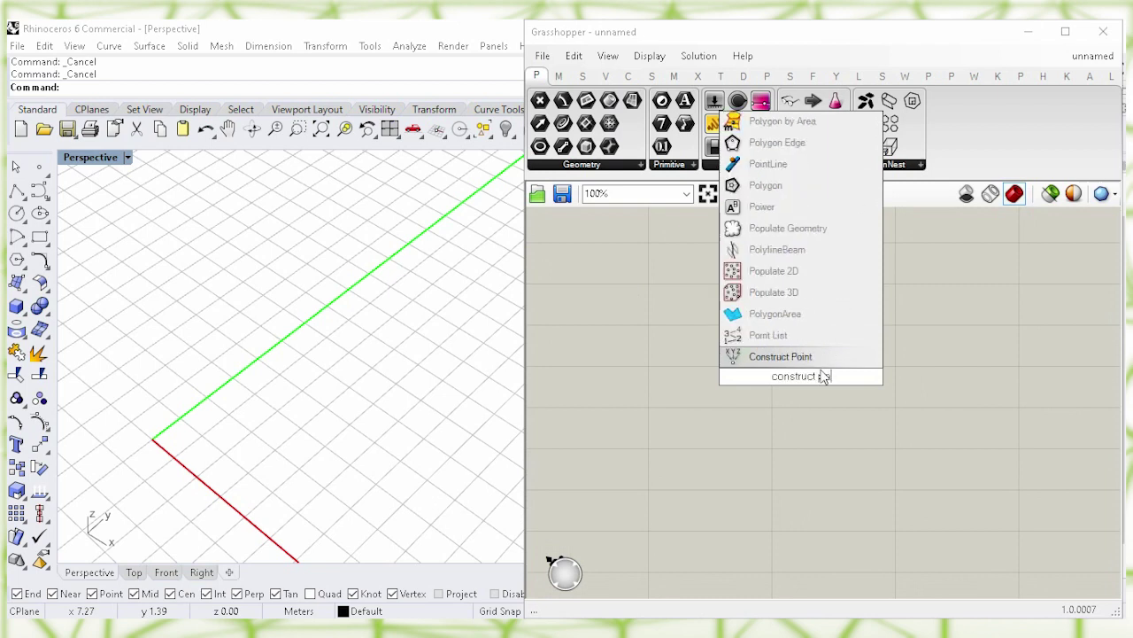
key("Return")
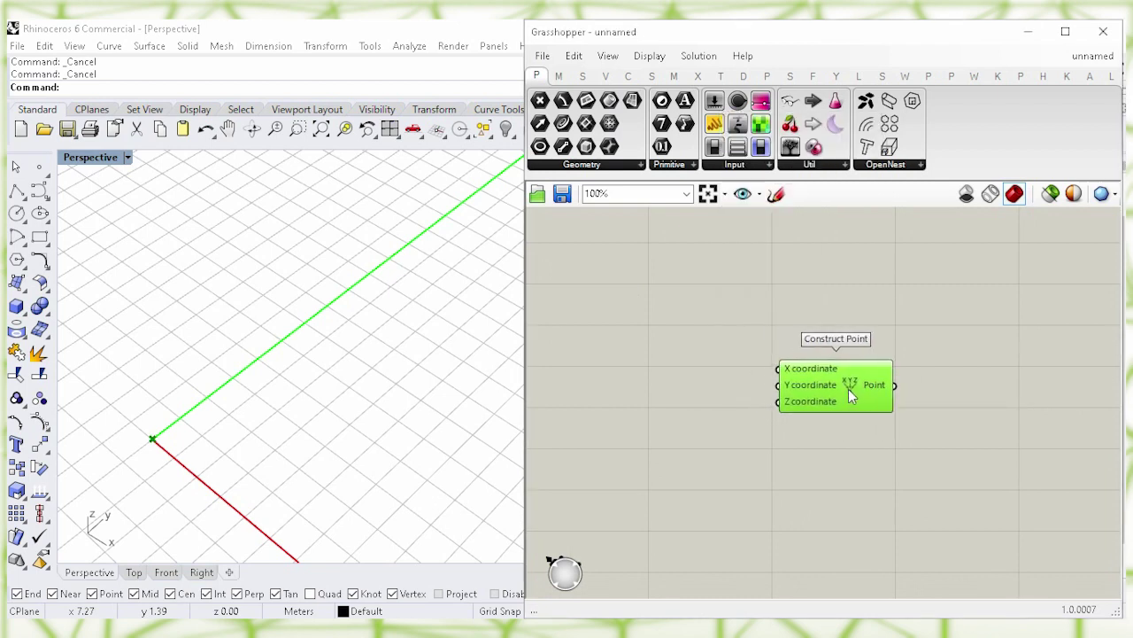
left_click(834, 443)
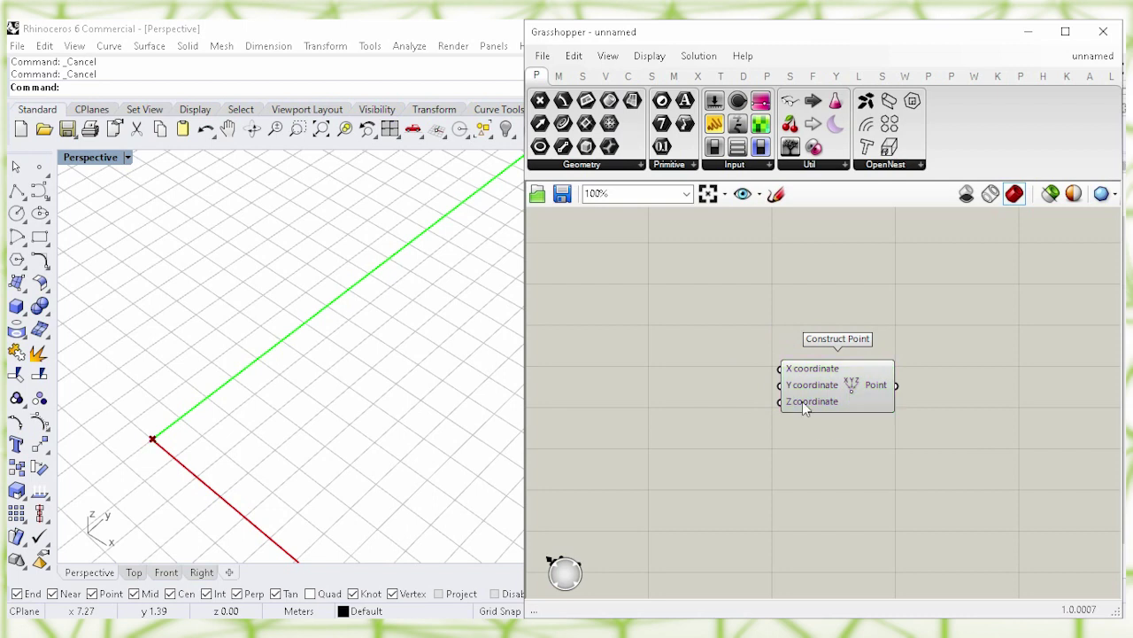
Add a panel containing 0.18, wire it to Construct Point's Z coordinate and place it beside that input.
double_click(713, 423)
type("\"")
key("Return")
type("0.18")
key("Return")
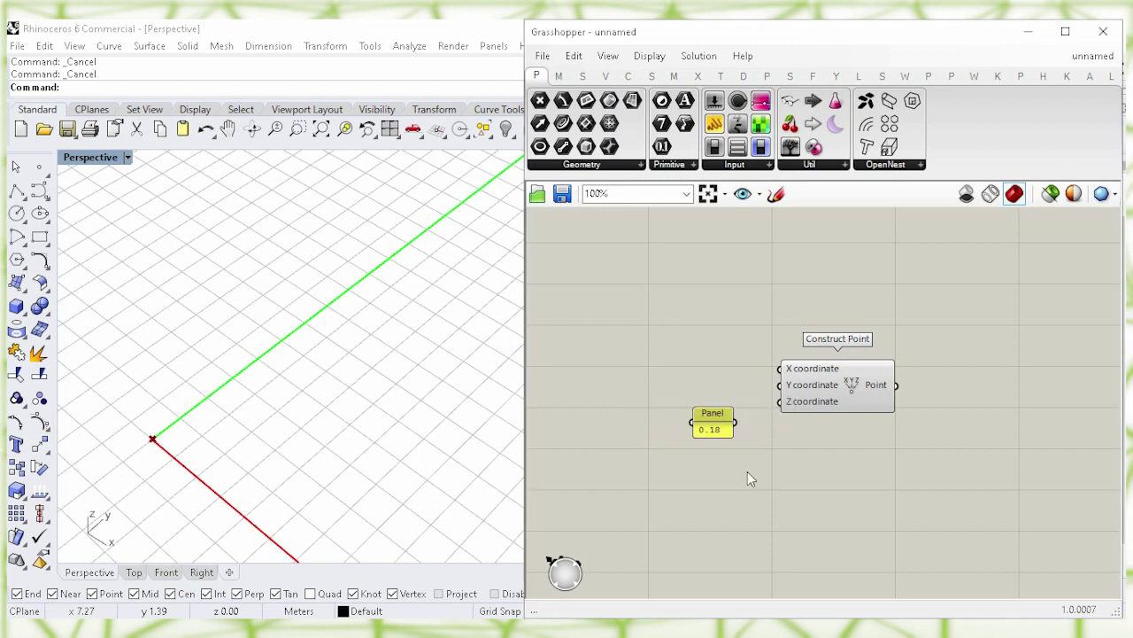
left_click_drag(735, 422, 779, 402)
left_click(715, 430)
left_click_drag(715, 429, 747, 411)
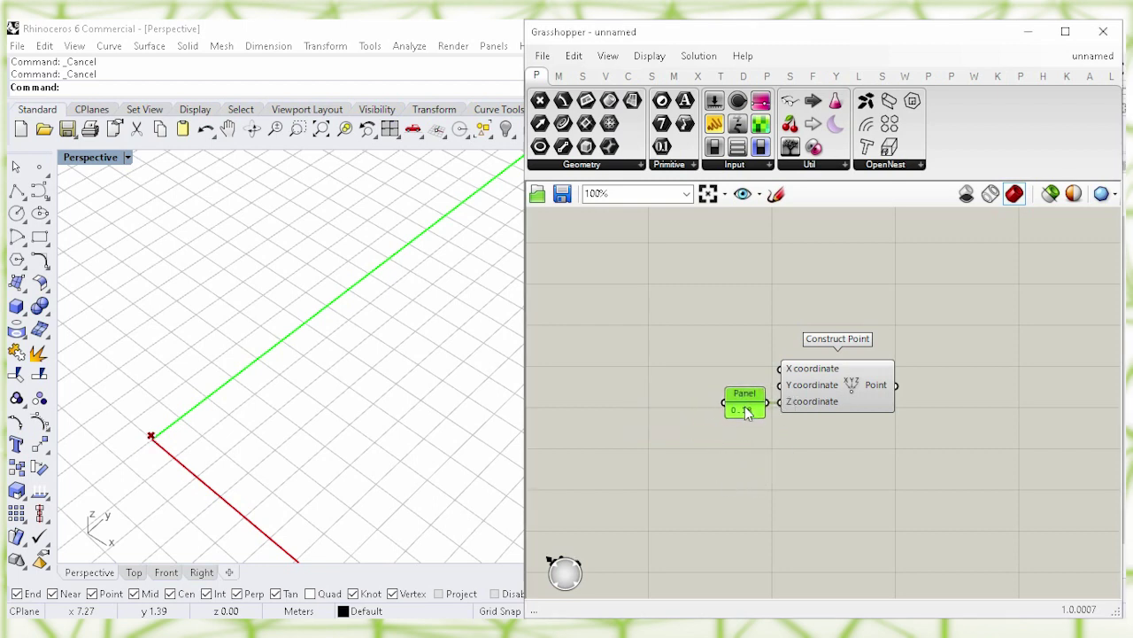
left_click(832, 466)
Add a Line SDL component beside Construct Point and connect the Point output to its Start input.
right_click_drag(860, 473, 752, 443)
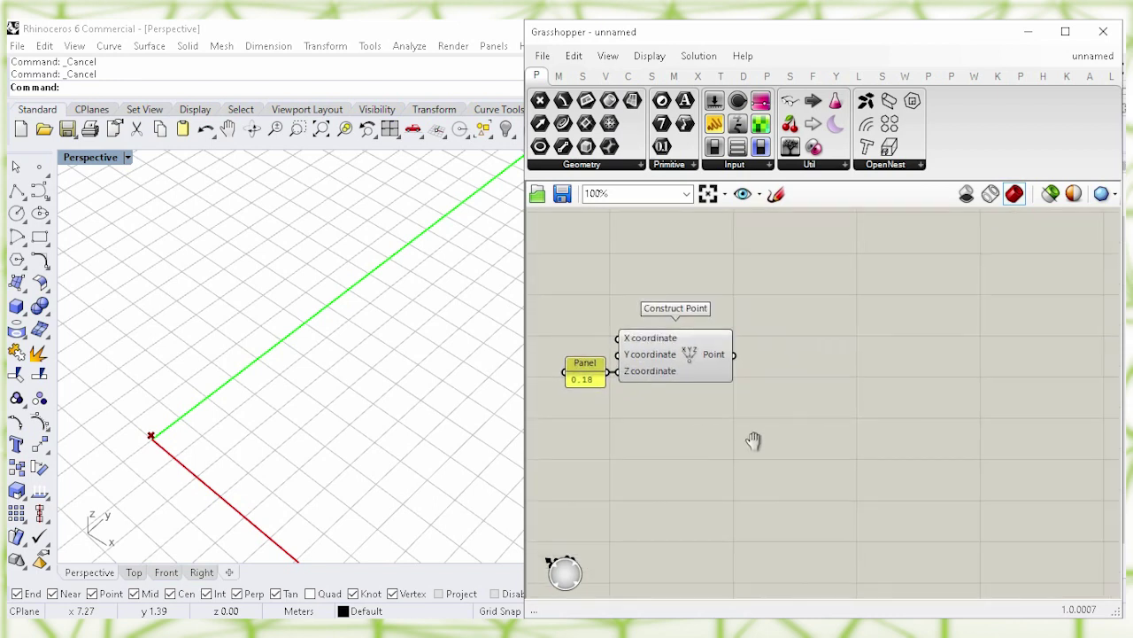
double_click(833, 446)
type("li")
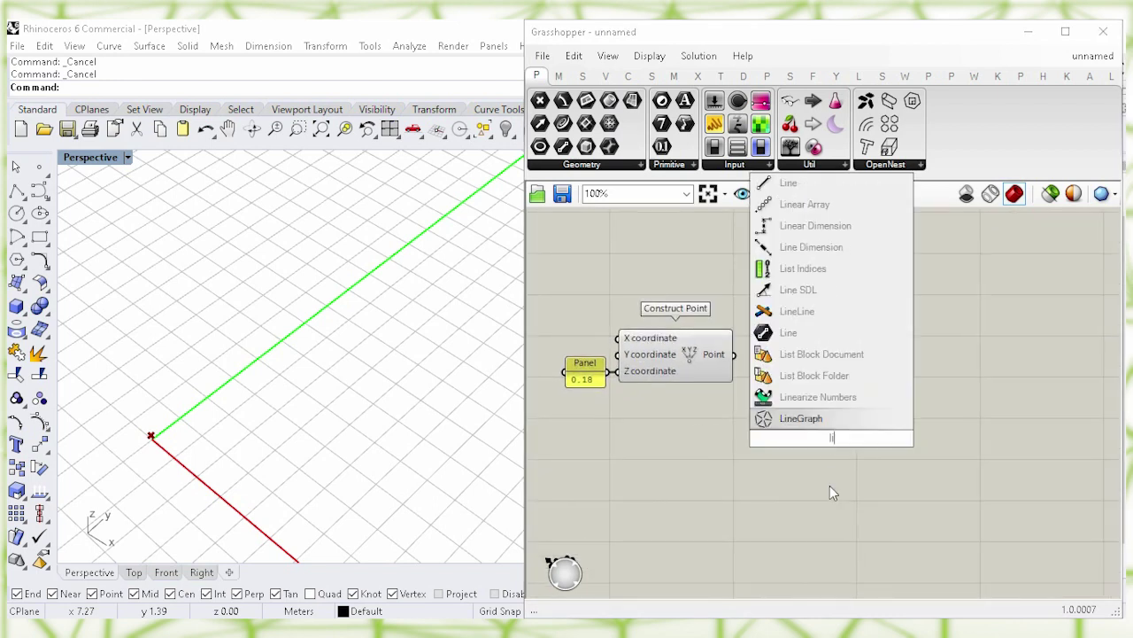
type("ne sdl")
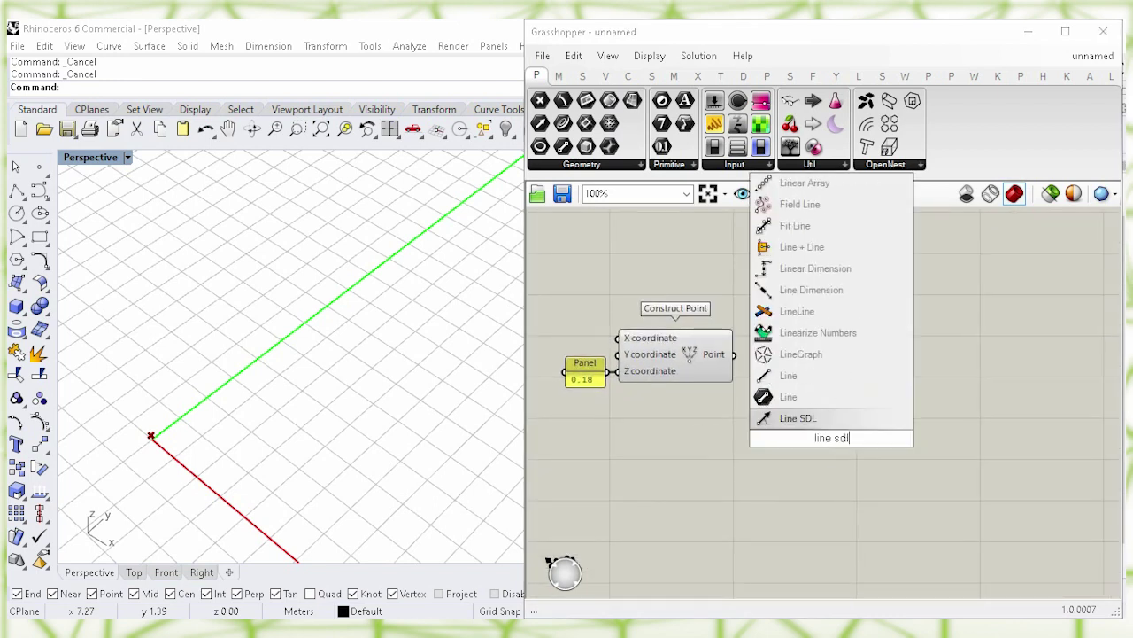
left_click(832, 420)
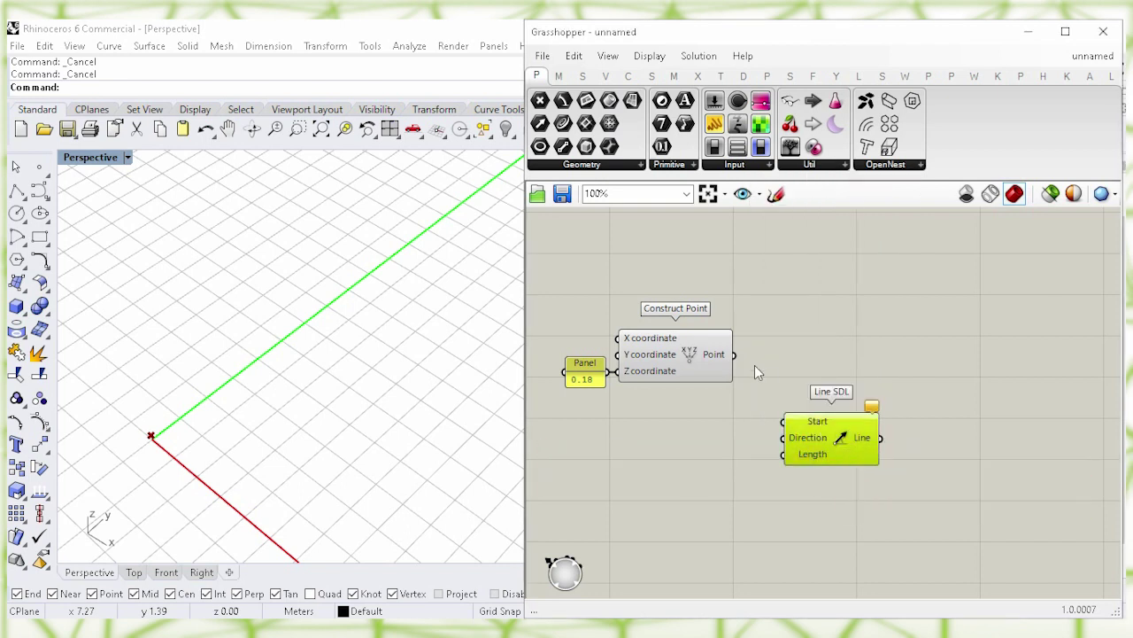
left_click_drag(734, 354, 783, 450)
mouse_move(772, 442)
left_click(667, 453)
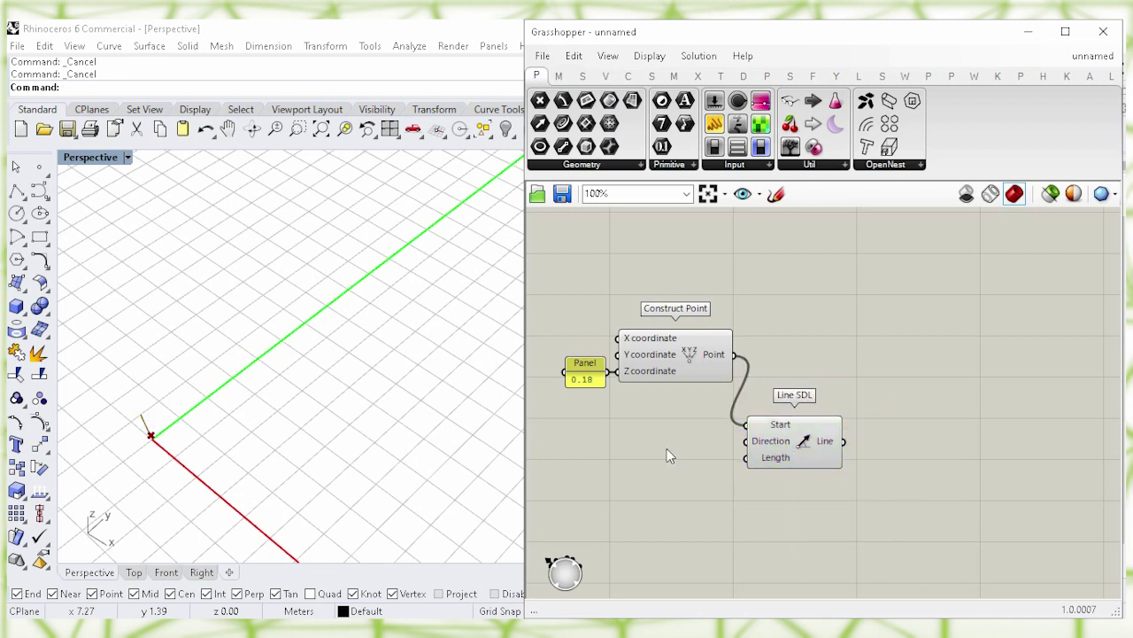
Add a Unit Y vector, feed it into Line SDL's Direction input and align it with that input.
double_click(657, 451)
type("unit y")
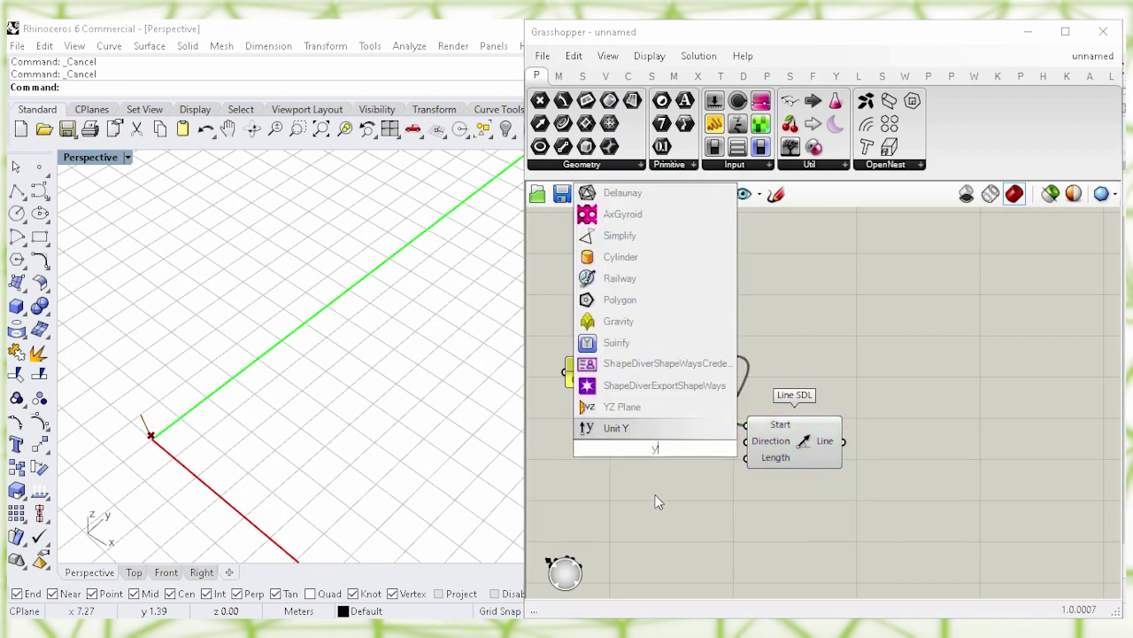
left_click(640, 432)
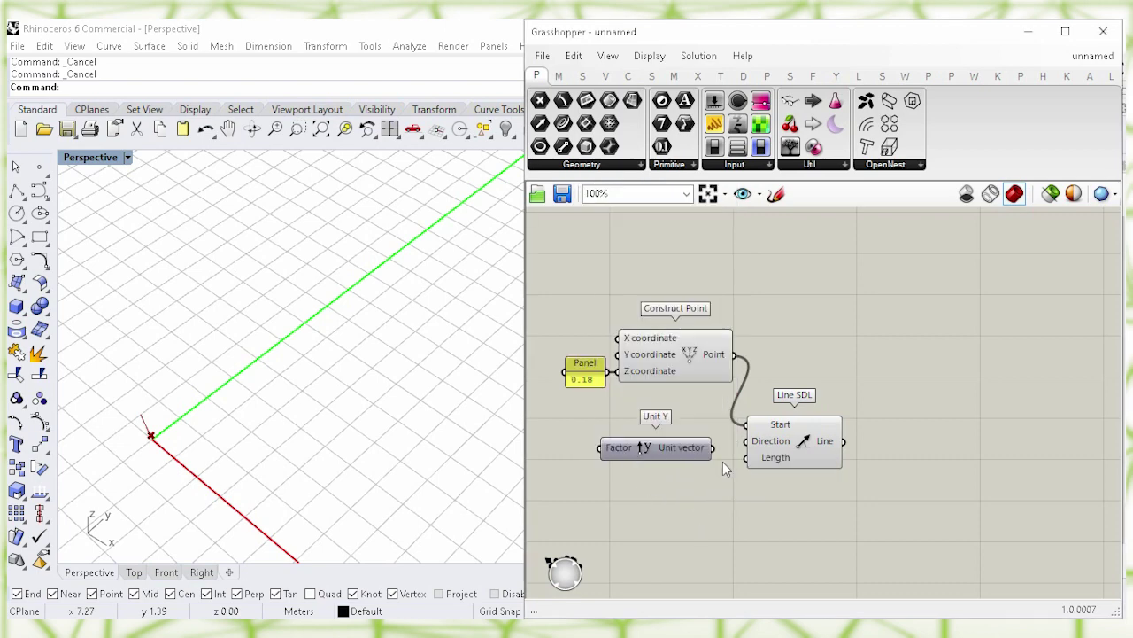
left_click_drag(714, 447, 745, 441)
left_click_drag(675, 447, 693, 441)
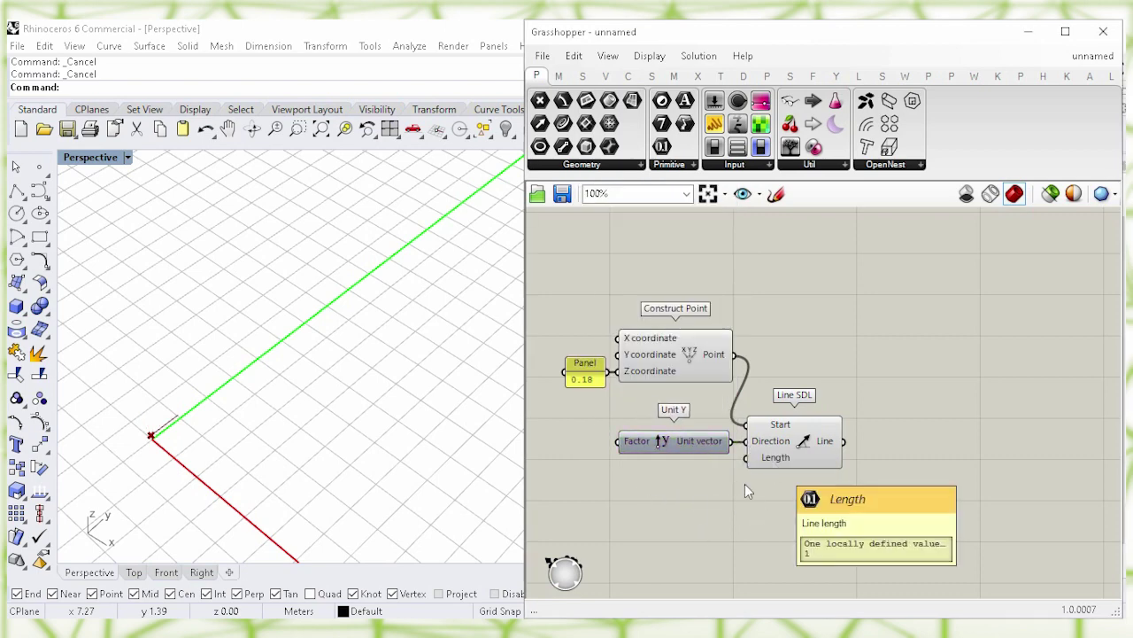
Add a number slider set to 10.00, connect it to Line SDL's Length input and place it below Unit Y.
right_click_drag(678, 525, 680, 496)
double_click(681, 490)
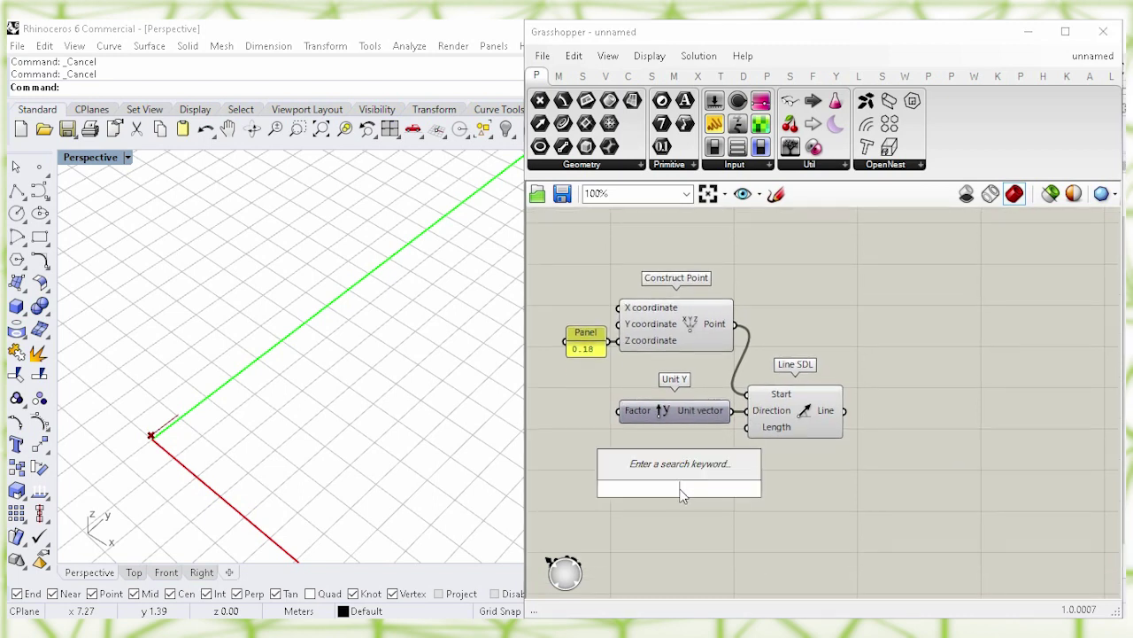
type("10")
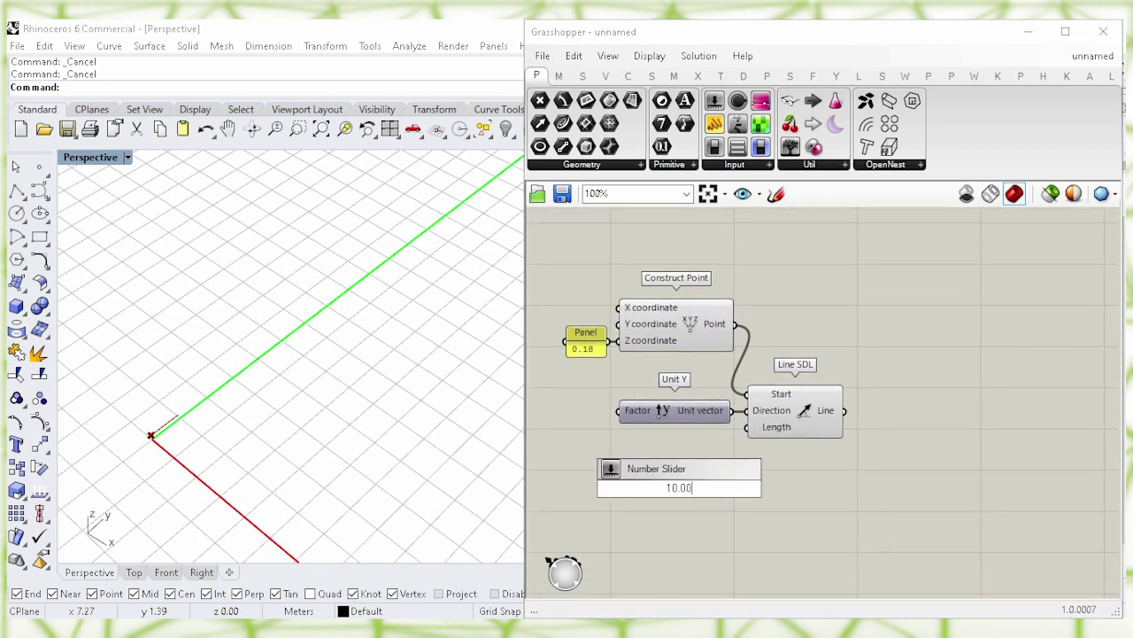
key("Return")
left_click_drag(682, 488, 641, 463)
left_click(736, 481)
left_click_drag(727, 463, 747, 427)
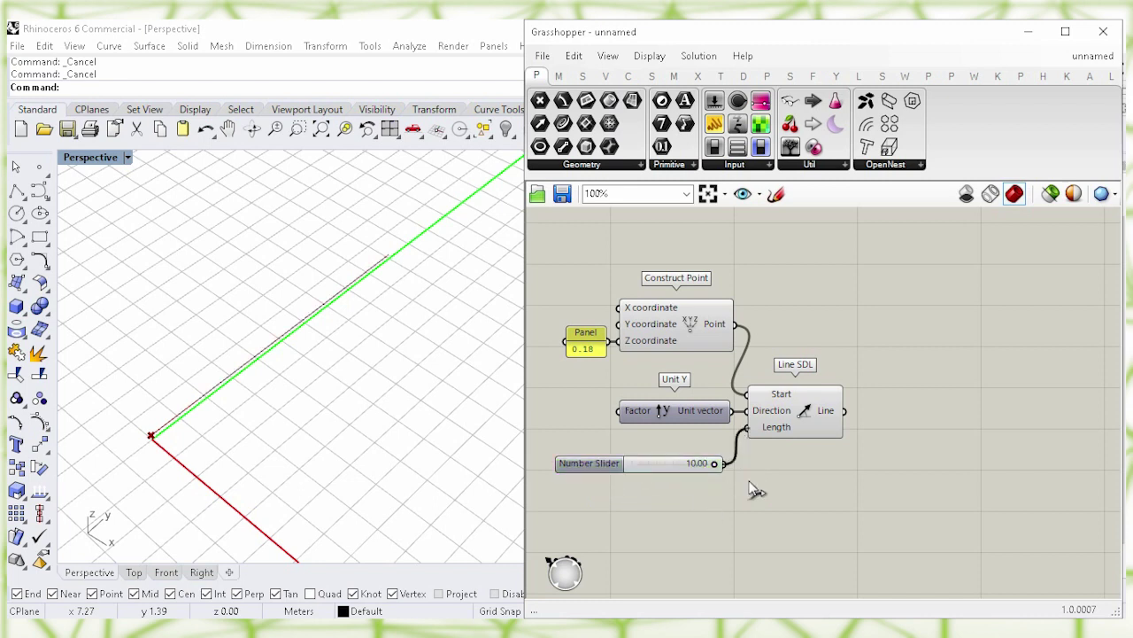
left_click_drag(670, 464, 678, 432)
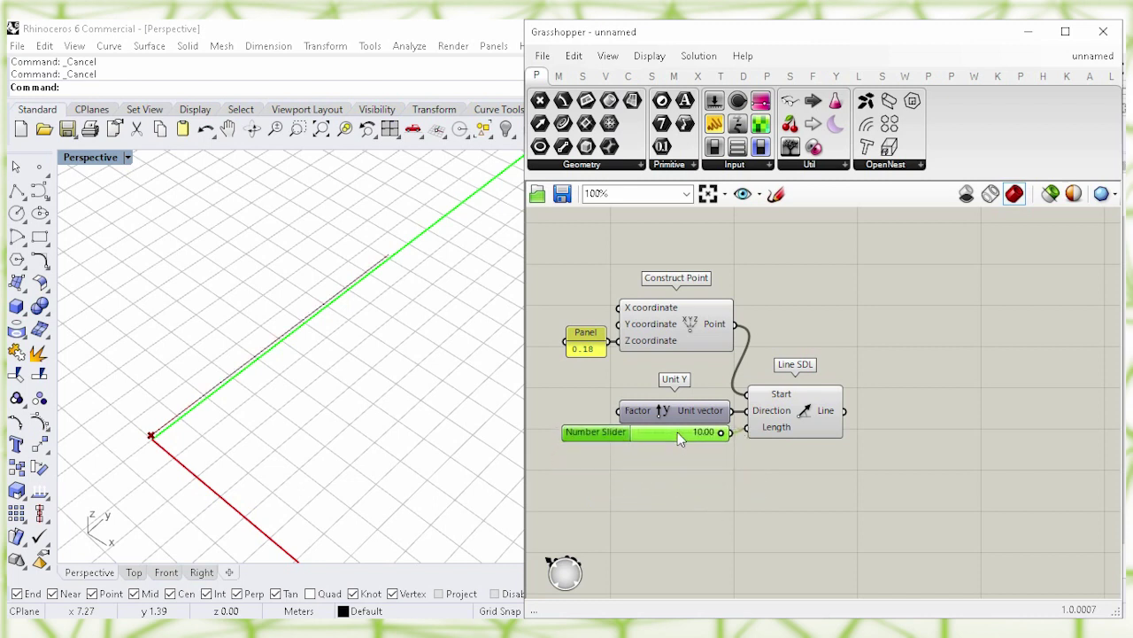
left_click(690, 488)
Turn off the viewport preview of the Construct Point component.
left_click(687, 321)
right_click(688, 321)
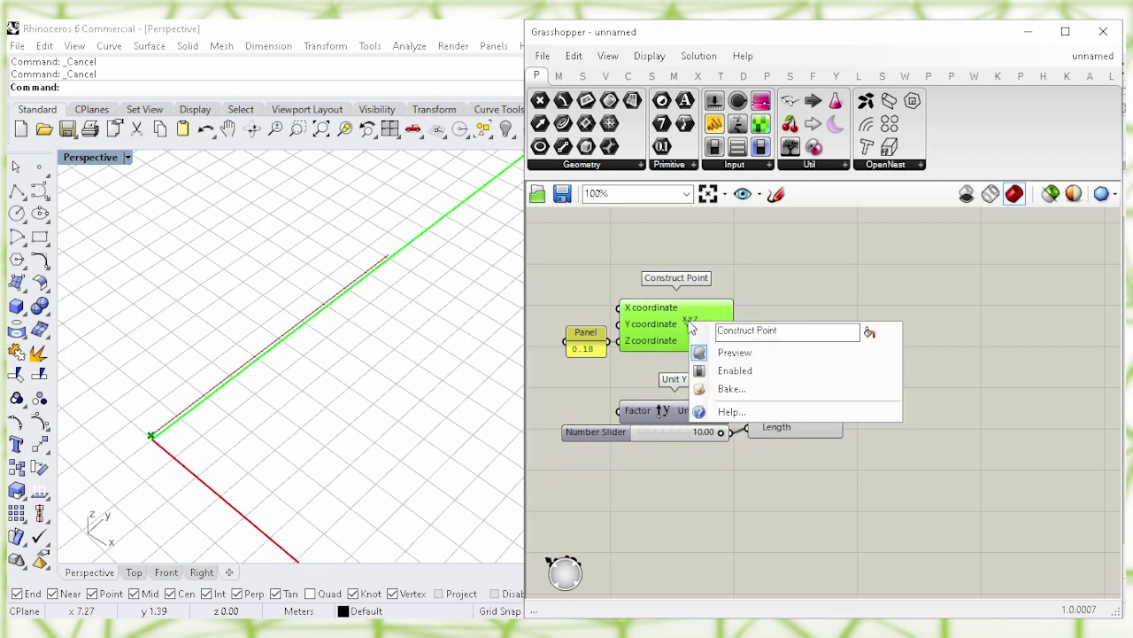
left_click(862, 352)
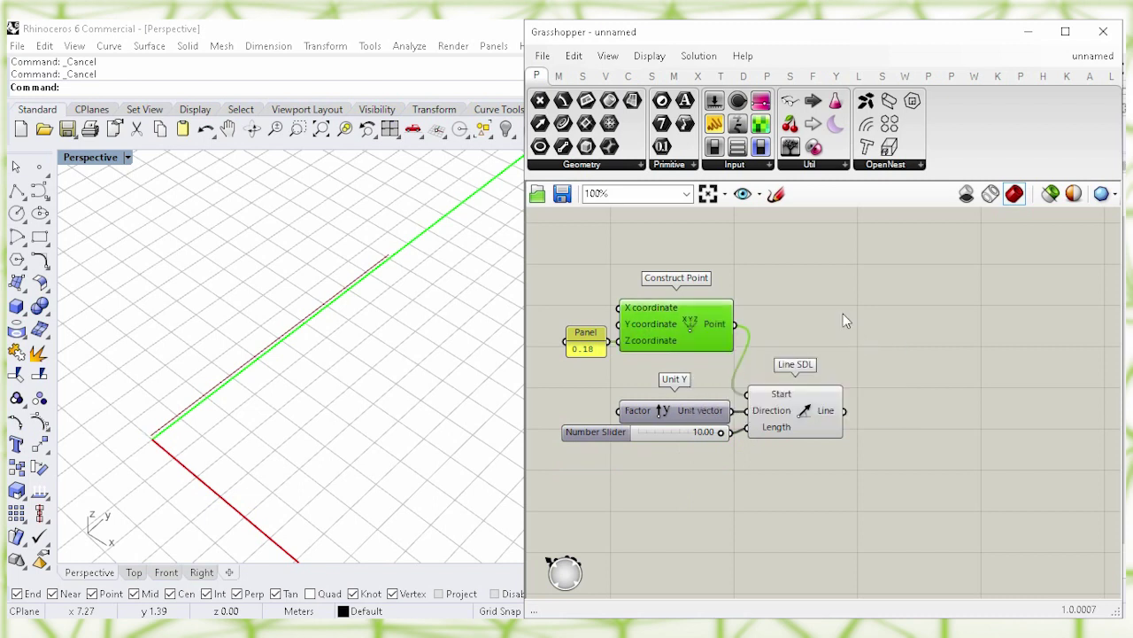
left_click(804, 407)
left_click(817, 514)
Add a Divide Curve component after Line SDL and connect the Line output to its Curve input.
right_click_drag(847, 505, 647, 468)
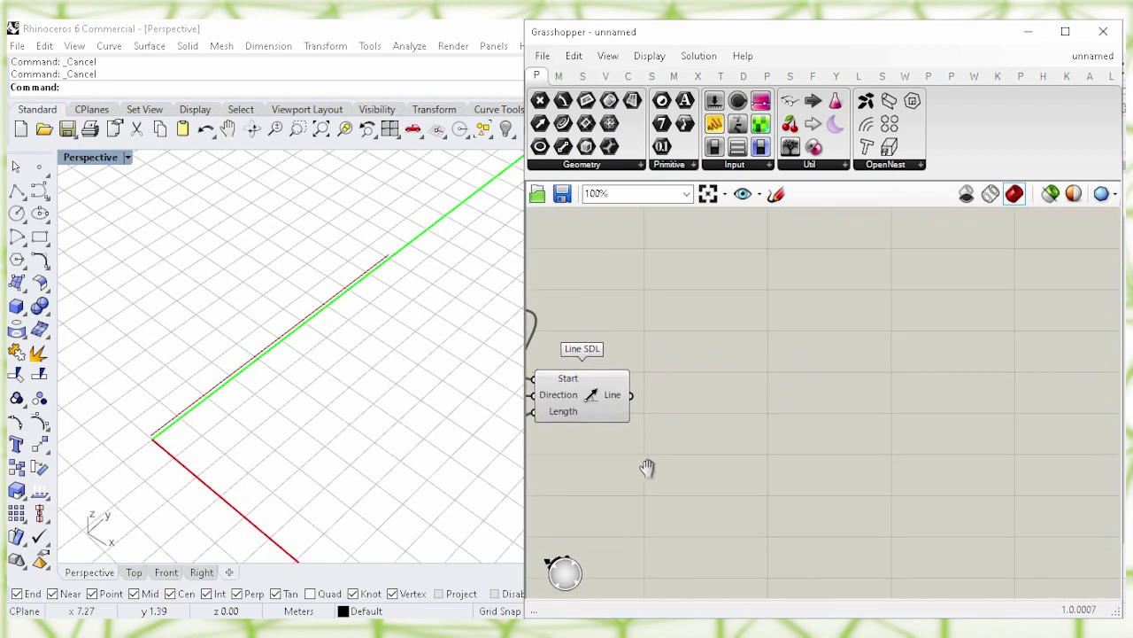
double_click(771, 397)
type("divide")
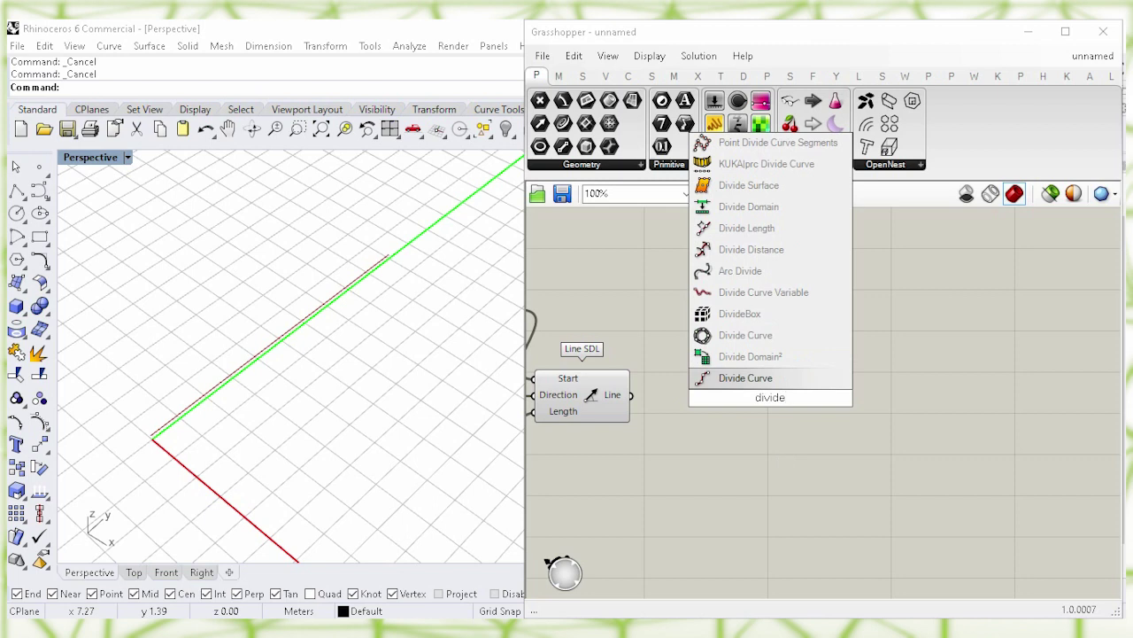
left_click(778, 382)
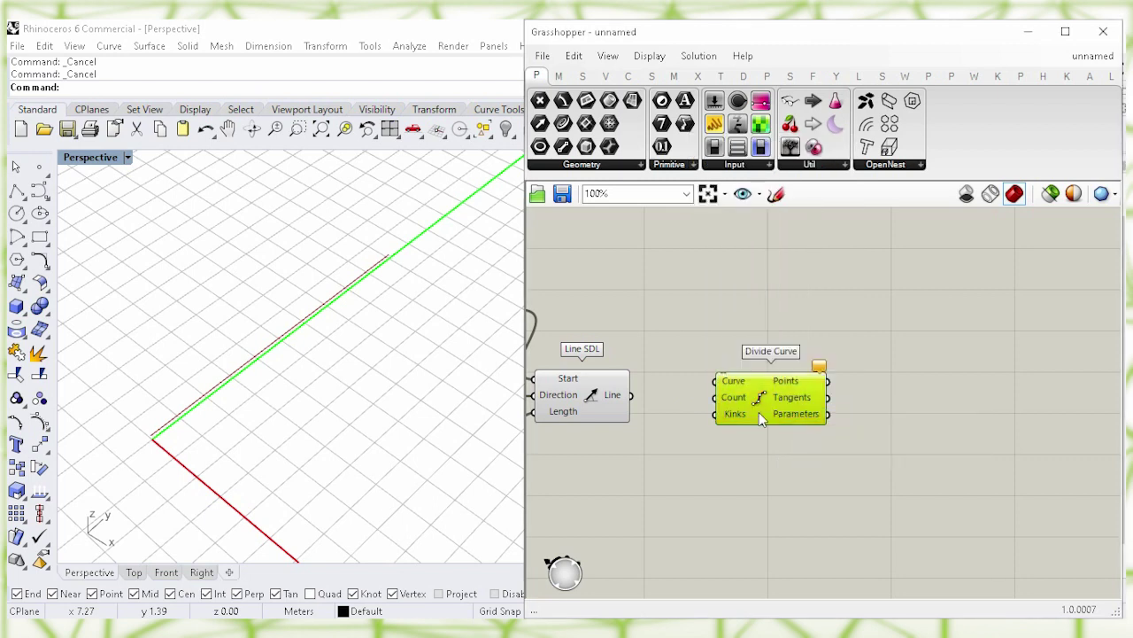
left_click(655, 356)
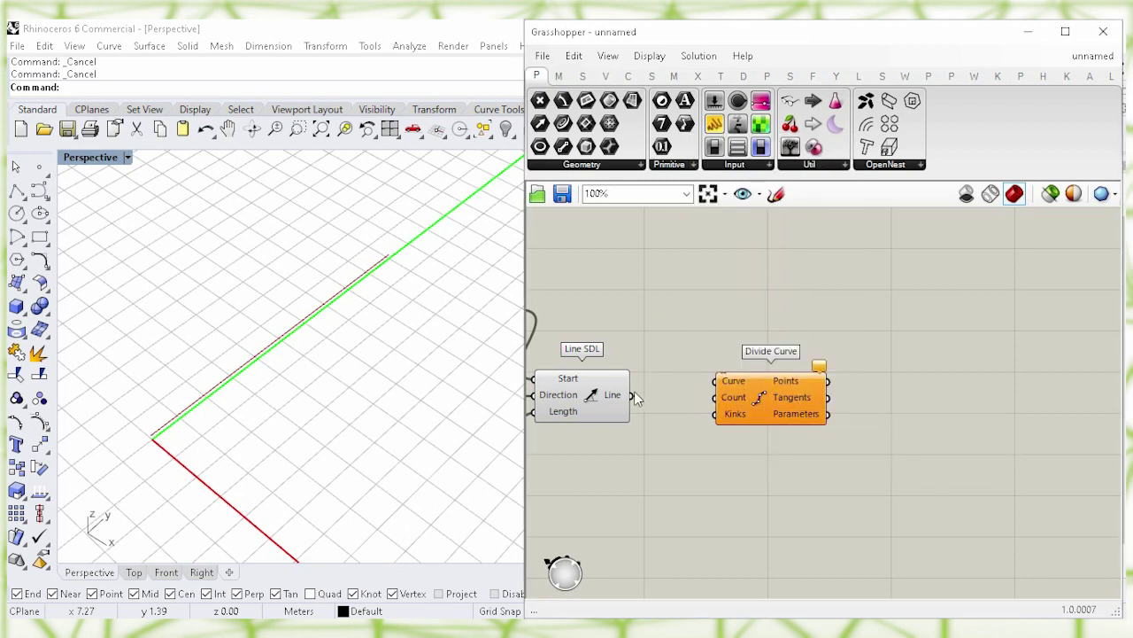
left_click_drag(664, 364, 777, 411)
left_click(648, 484)
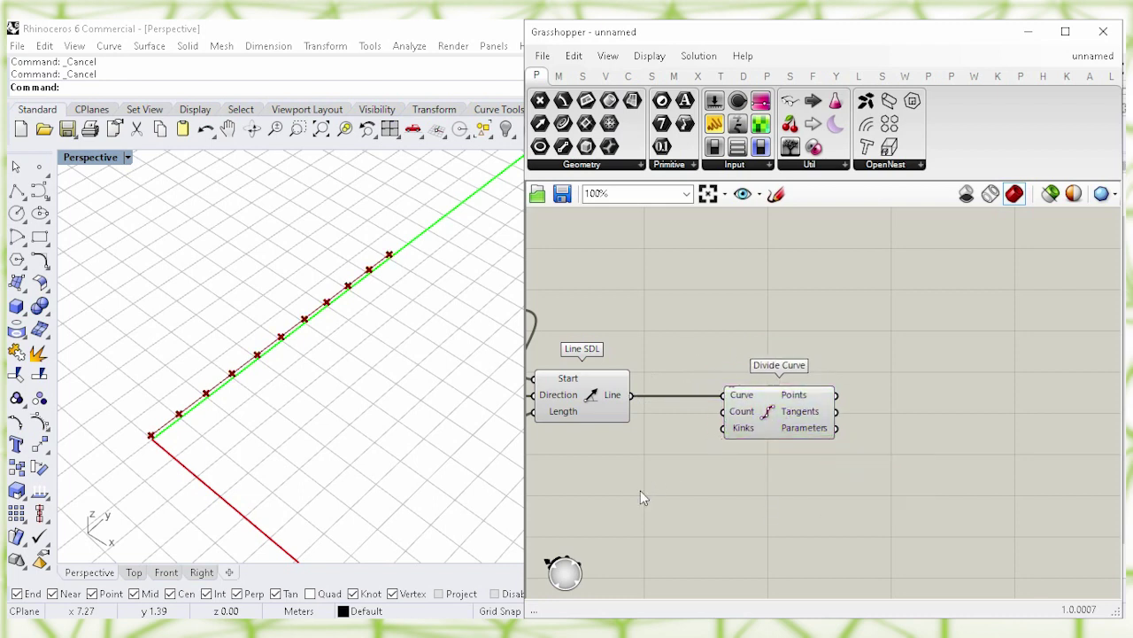
Add an integer number slider set to 7 and connect it to Divide Curve's Count input.
double_click(640, 490)
type("7")
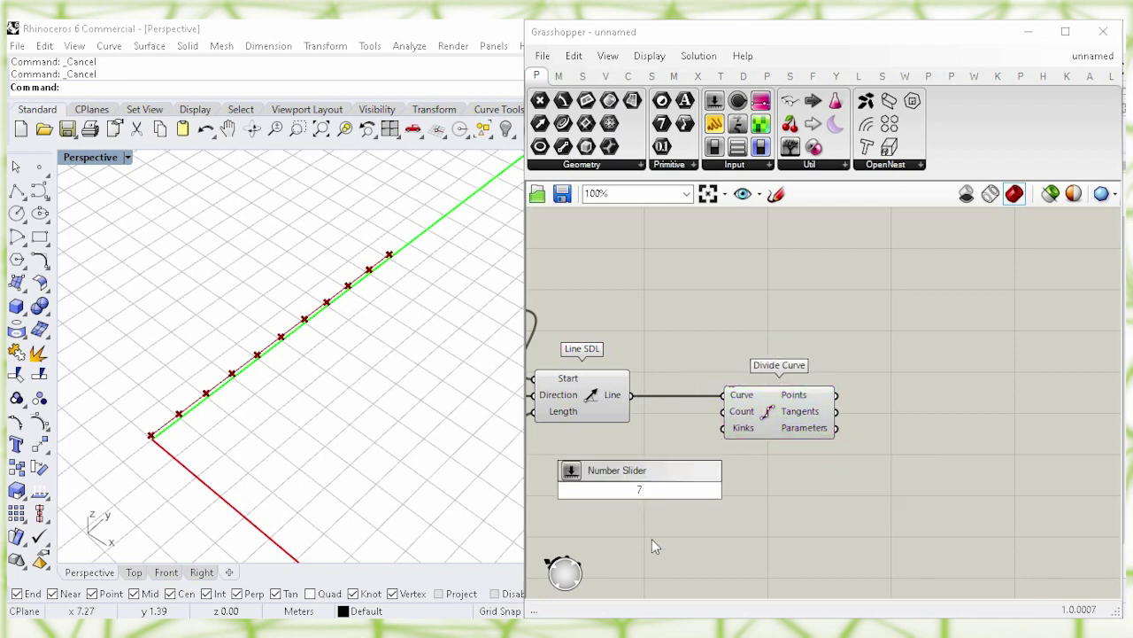
key("Return")
left_click_drag(656, 498, 630, 461)
left_click(657, 496)
left_click_drag(699, 453, 725, 412)
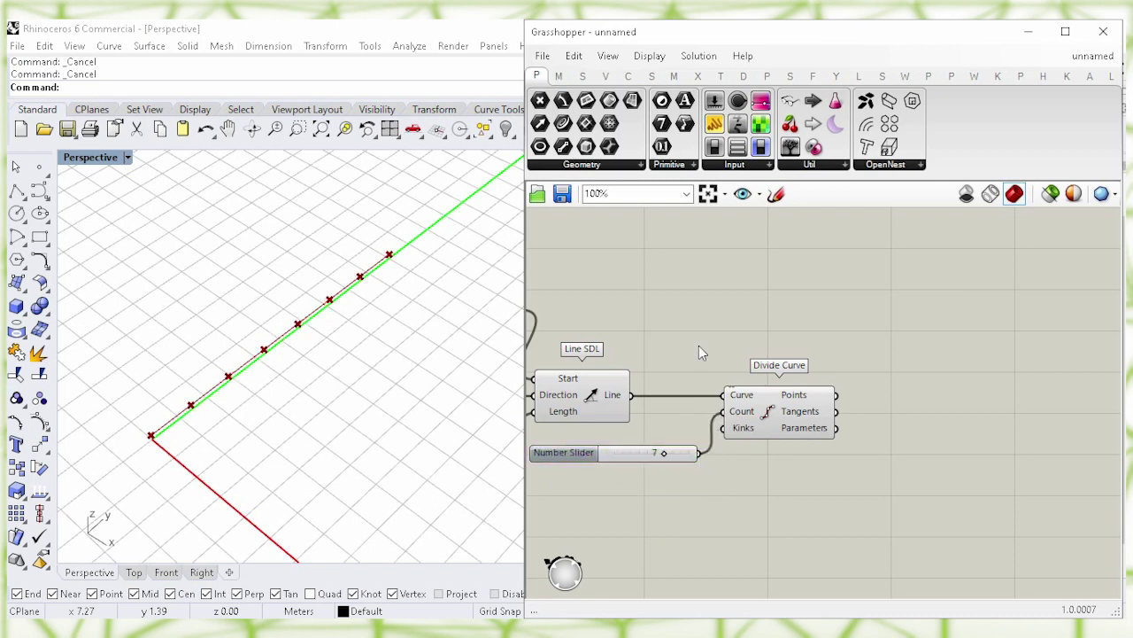
Turn off the Line SDL preview and highlight the division points in the viewport.
right_click(592, 397)
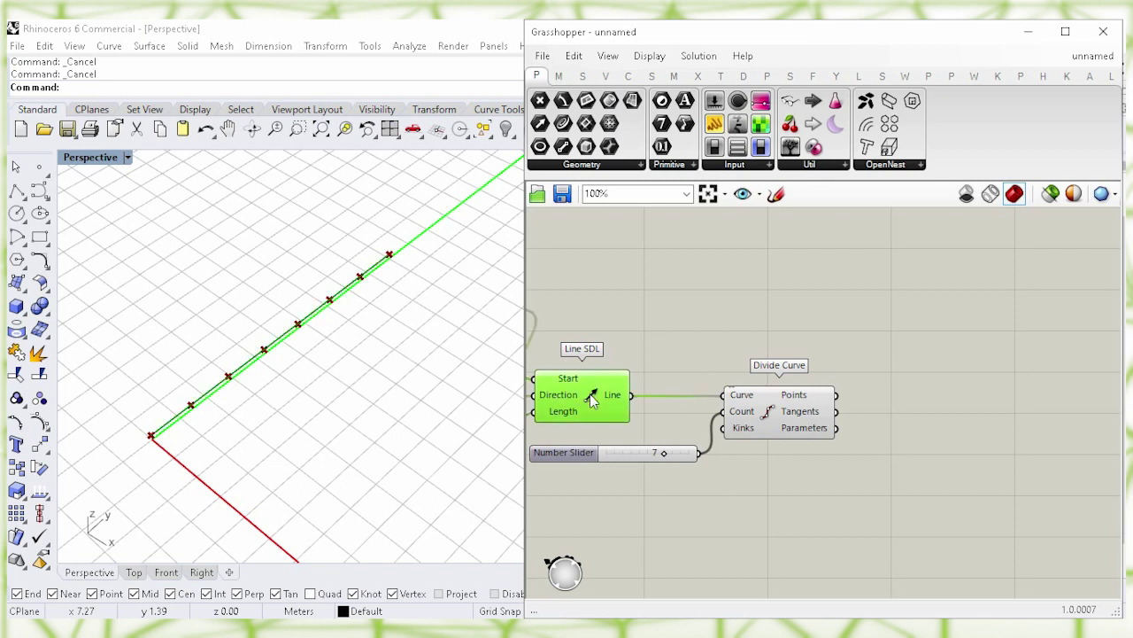
left_click(756, 502)
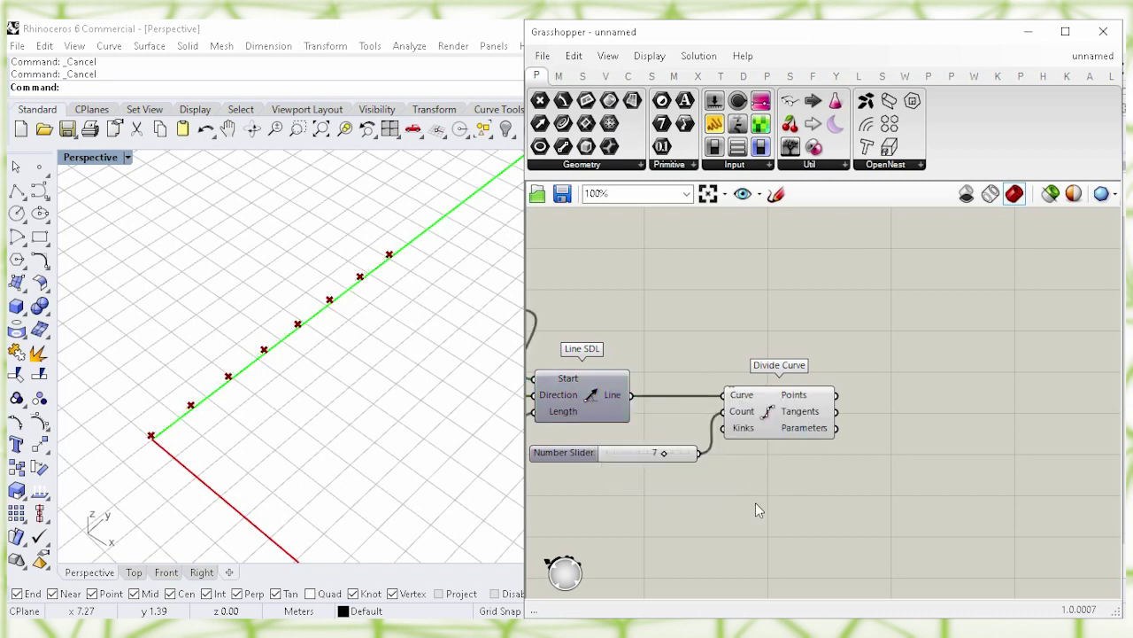
mouse_move(659, 455)
left_mouse_down()
mouse_move(632, 455)
mouse_move(664, 453)
left_mouse_up()
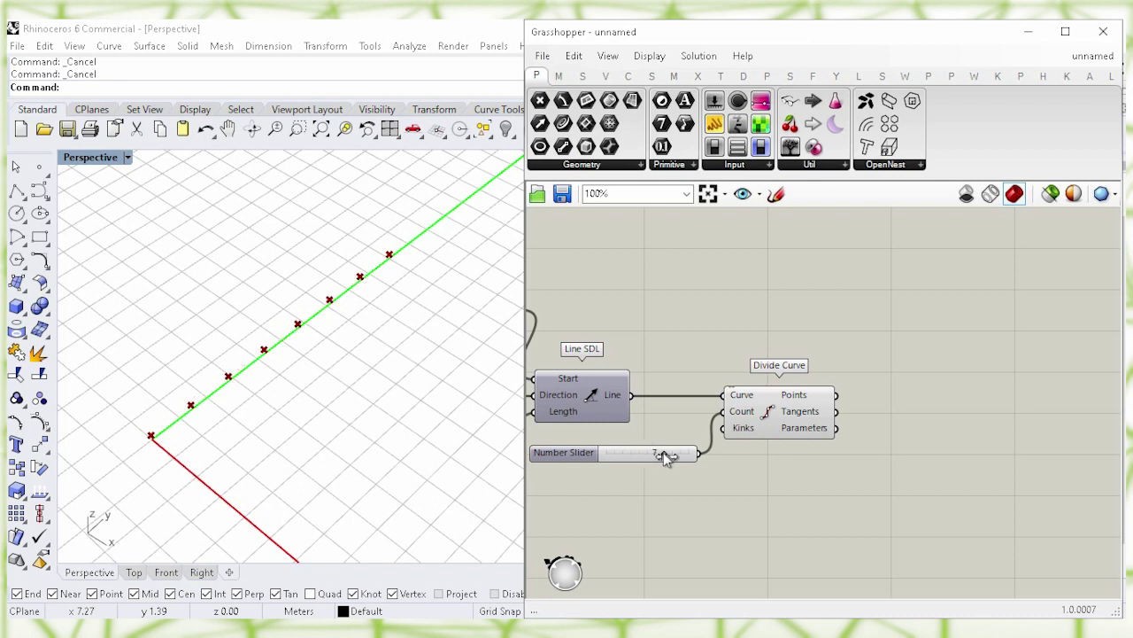
left_click(771, 426)
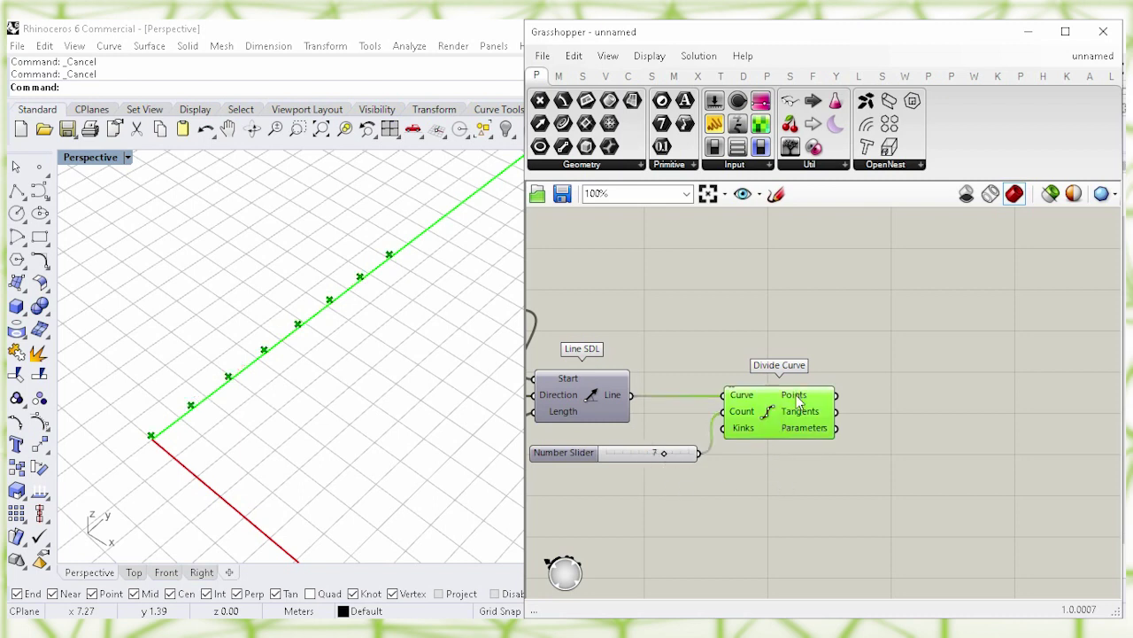
left_click(923, 394)
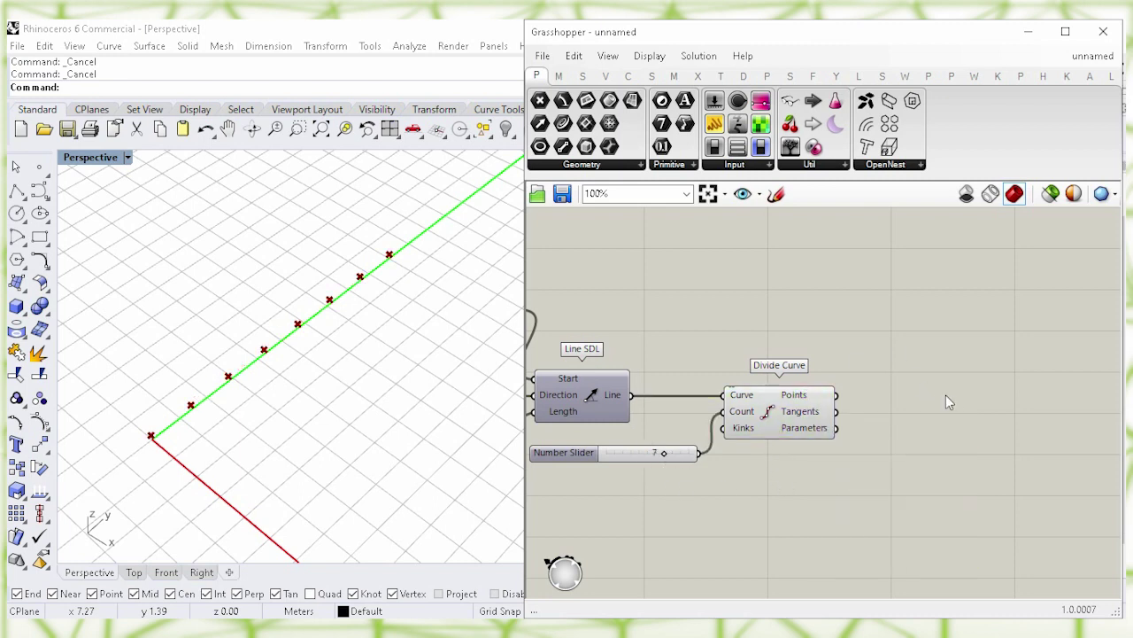
Add a Pull Point component after Divide Curve, connect the Points output to its Point input and align it.
double_click(950, 397)
type("pull")
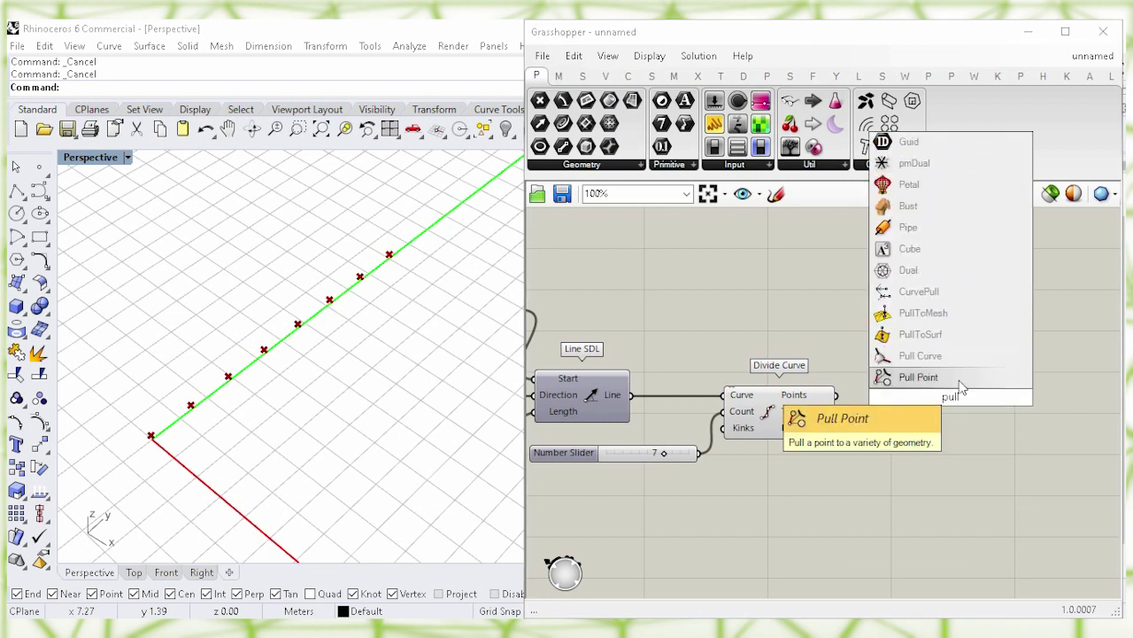
left_click(956, 378)
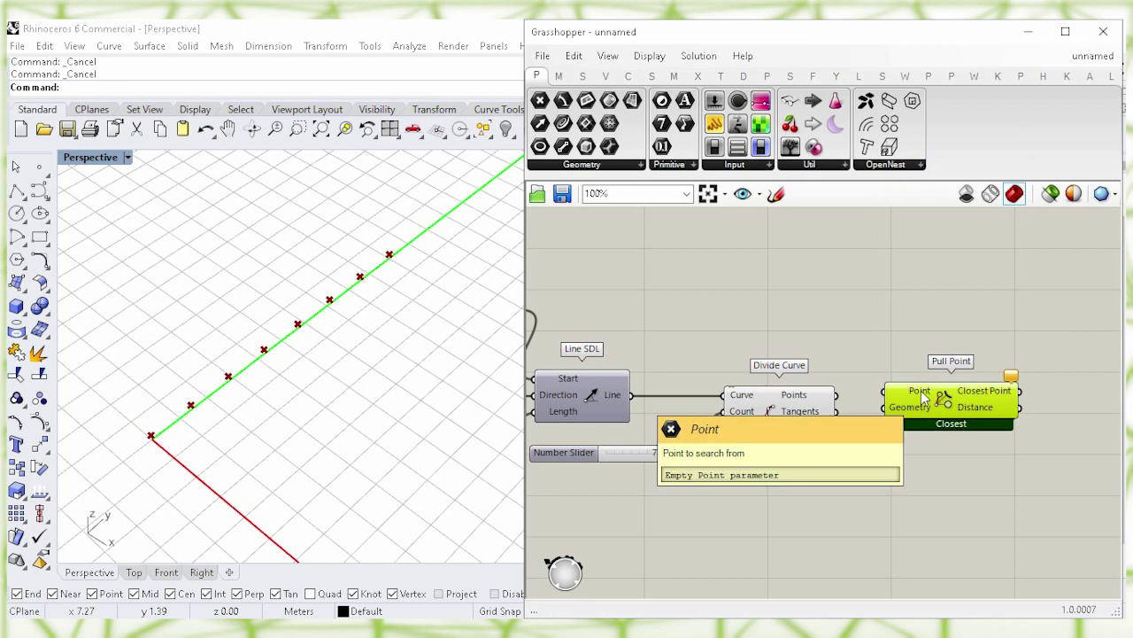
left_click_drag(836, 395, 884, 390)
left_click_drag(950, 404, 976, 408)
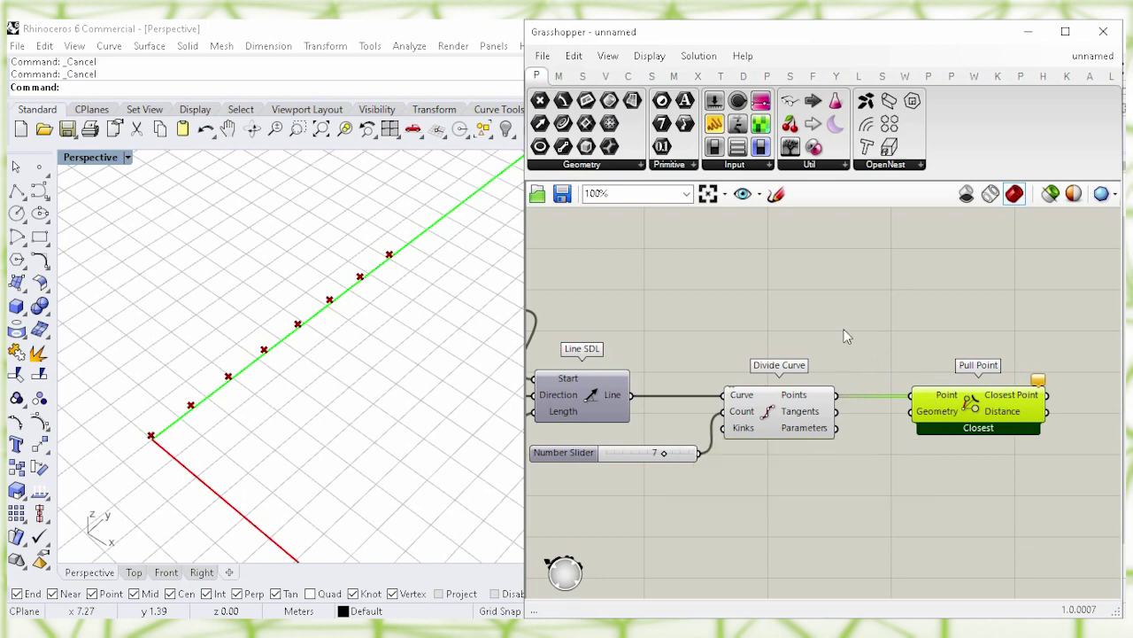
Add a Point On Curve component and place it above Divide Curve.
left_click(783, 288)
double_click(768, 287)
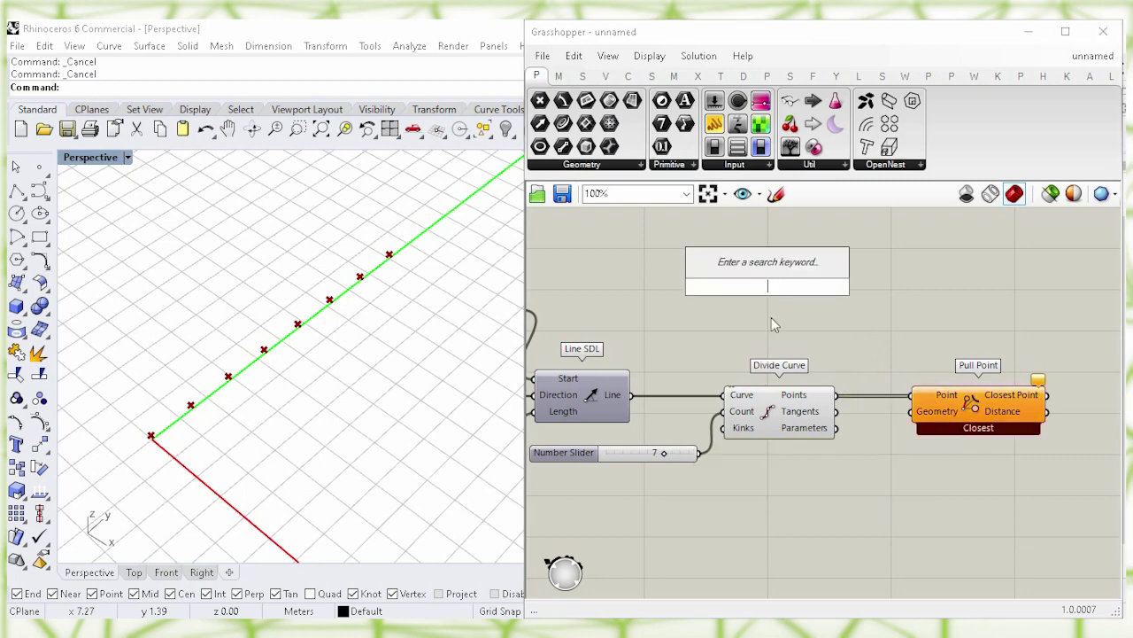
type("poin")
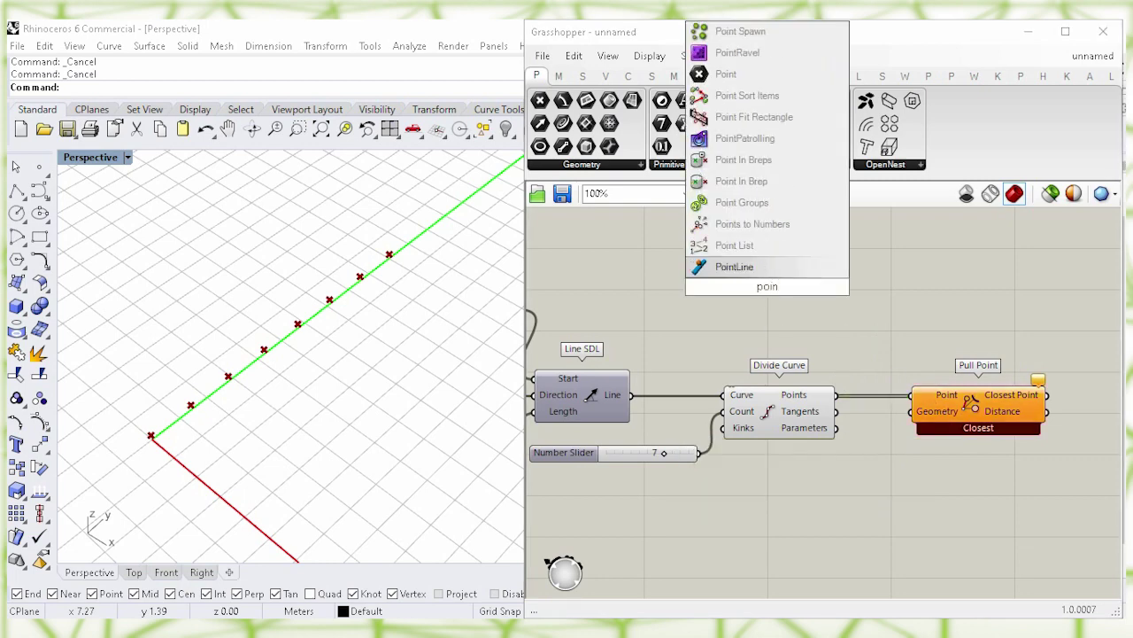
type("t on ")
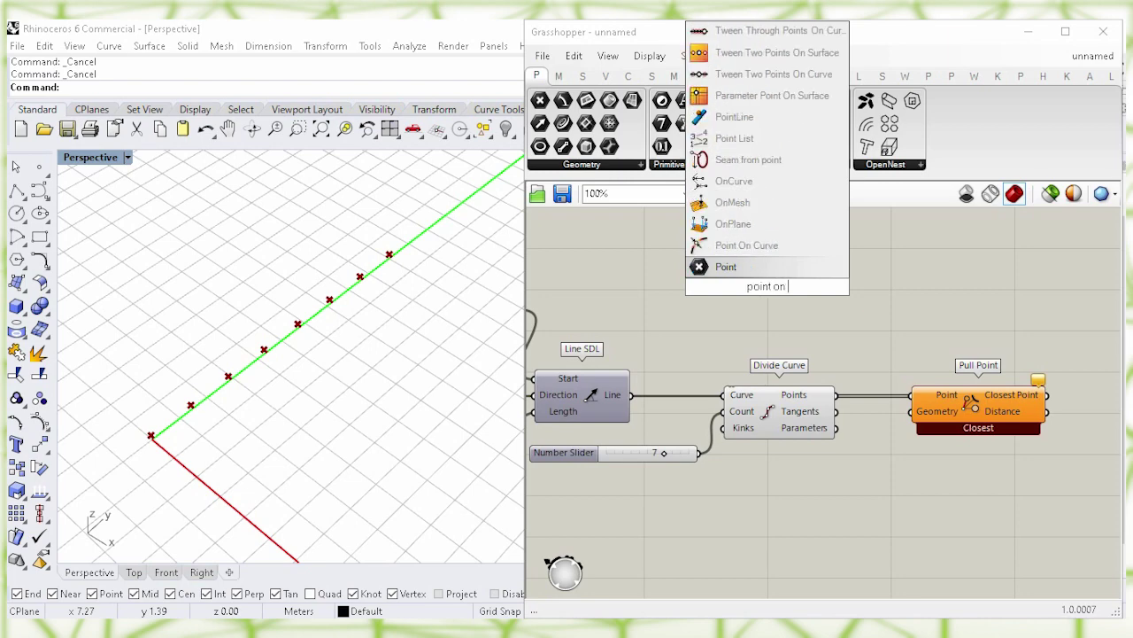
type("cu")
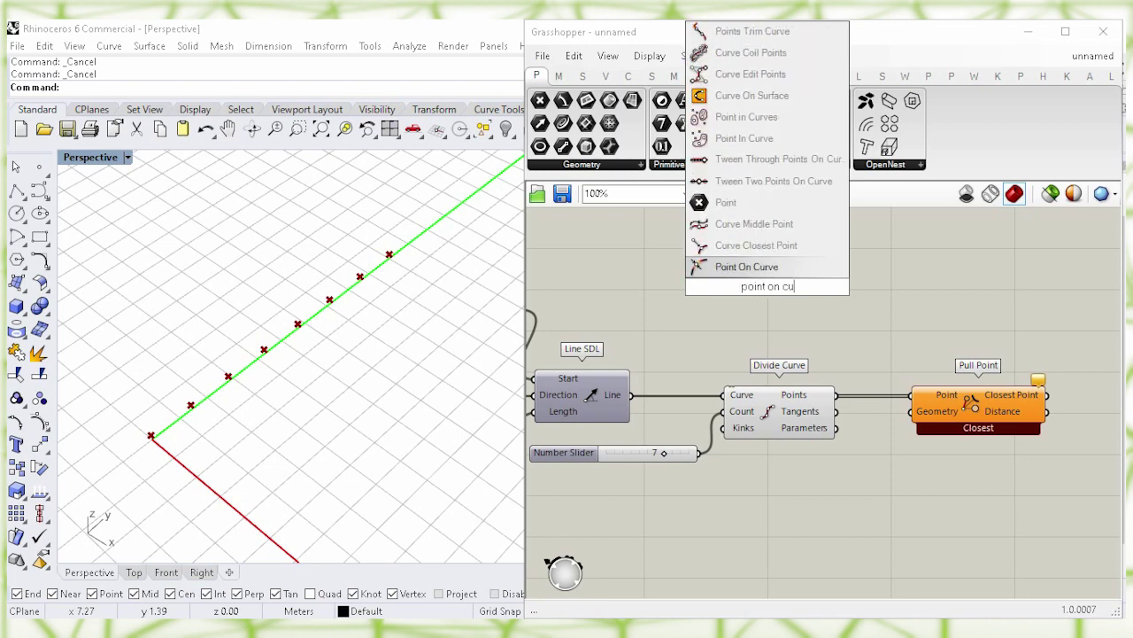
key("Return")
left_click_drag(796, 298, 814, 353)
left_click(716, 299)
Connect Line SDL's Line output through Point On Curve to Pull Point's Geometry input, and set the curve parameter to 0.371.
left_click(585, 381)
left_click_drag(631, 394, 736, 343)
left_click(699, 278)
left_click_drag(837, 342, 914, 411)
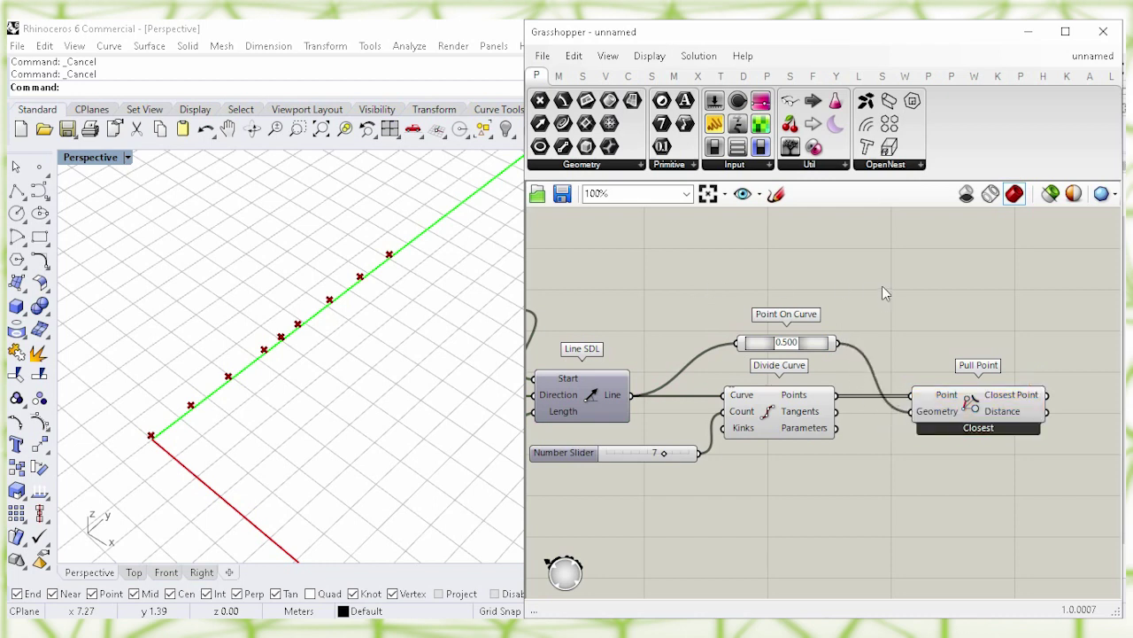
mouse_move(788, 350)
left_mouse_down()
mouse_move(810, 351)
mouse_move(775, 351)
left_mouse_up()
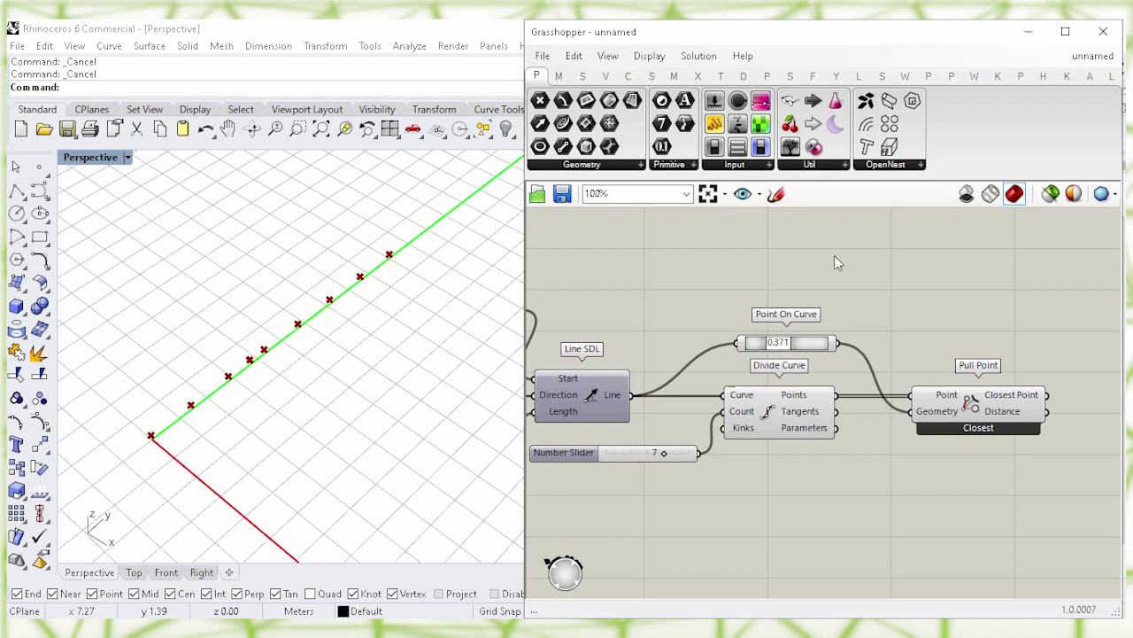
Turn off the previews of Divide Curve, Point On Curve and Pull Point, and move Pull Point slightly closer to Divide Curve.
right_click(769, 412)
left_click(950, 441)
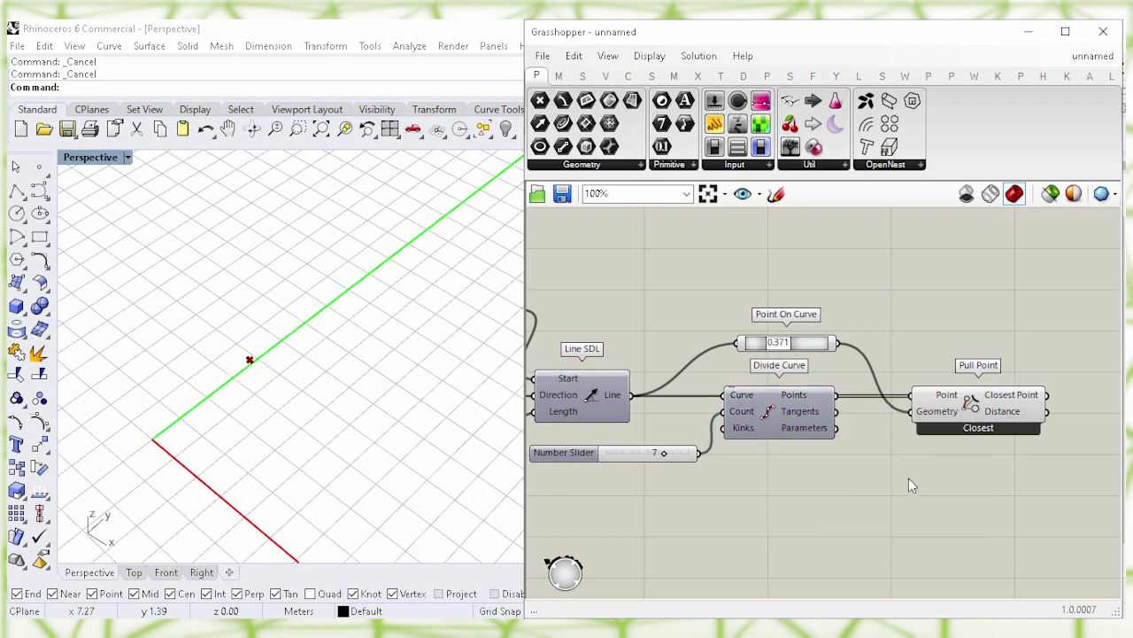
left_click_drag(843, 374, 748, 297)
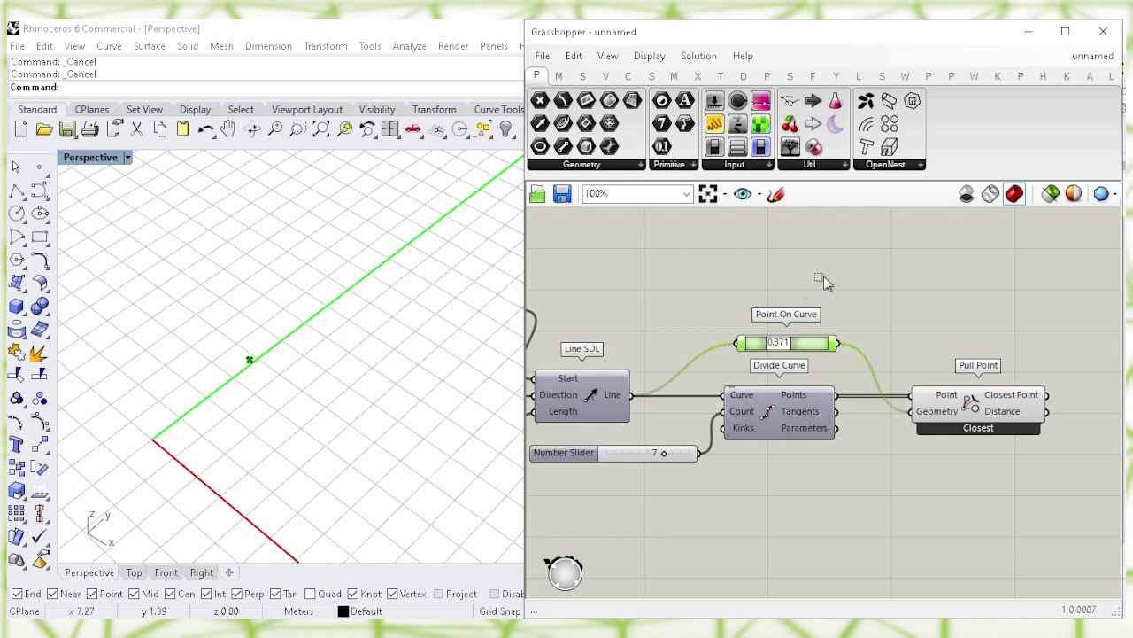
right_click(847, 280)
left_click(930, 317)
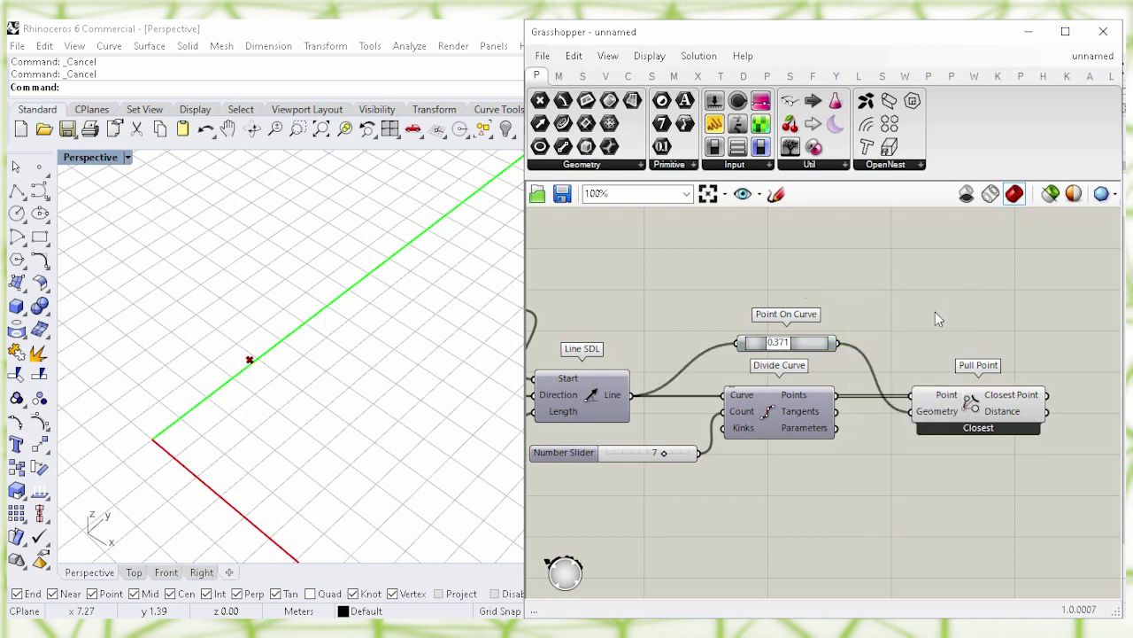
left_click(989, 424)
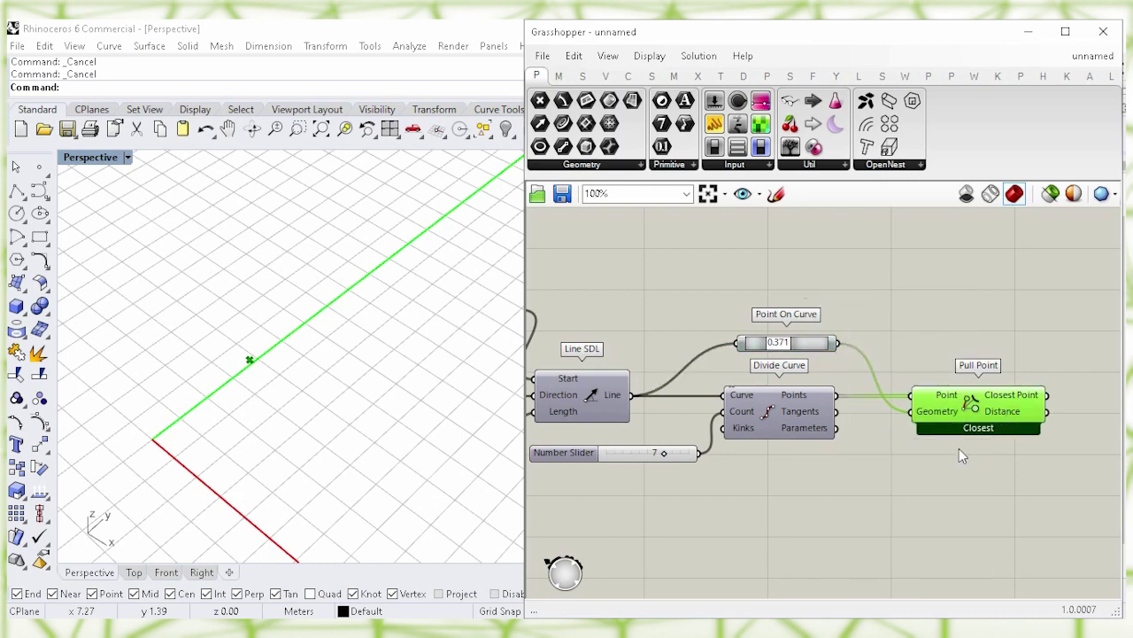
left_click_drag(976, 406, 953, 404)
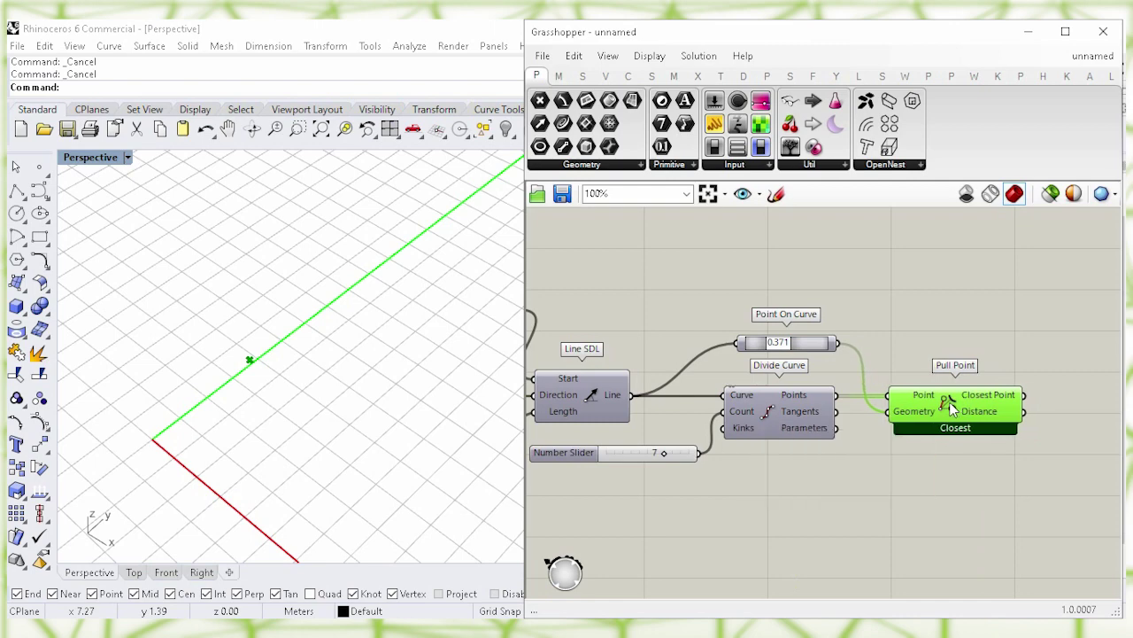
right_click(917, 405)
left_click(1098, 435)
left_click(1028, 475)
Add a Minimum component after Pull Point, connect the Distance output to its A input and align it.
right_click_drag(1024, 475, 673, 411)
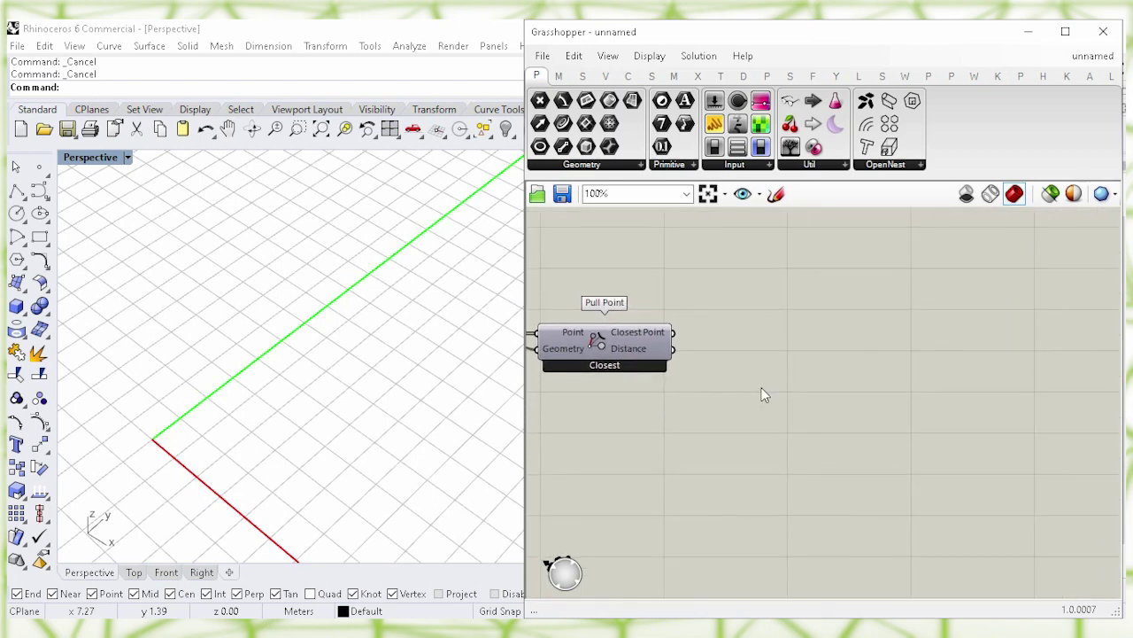
double_click(758, 388)
type("min")
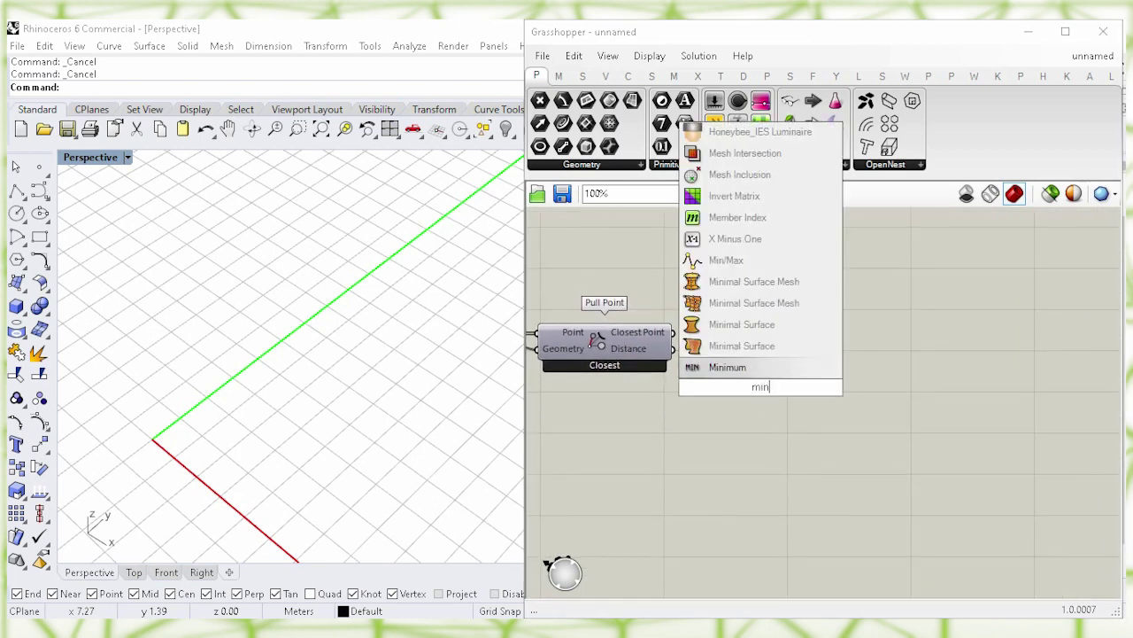
key("Return")
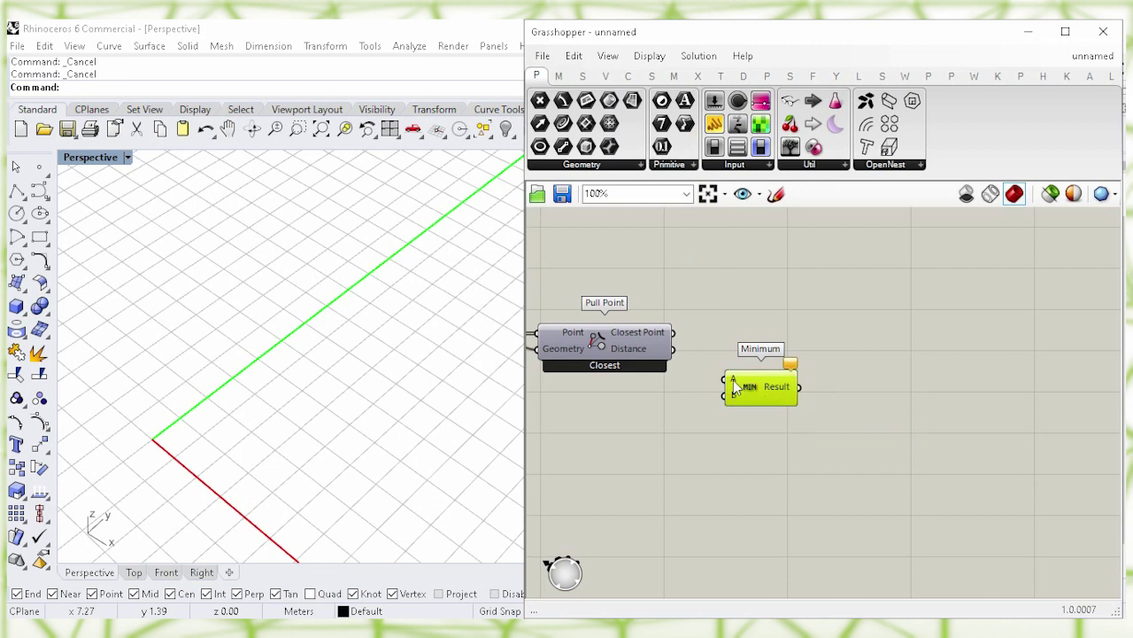
mouse_move(736, 390)
left_click(701, 362)
left_click_drag(674, 349, 747, 367)
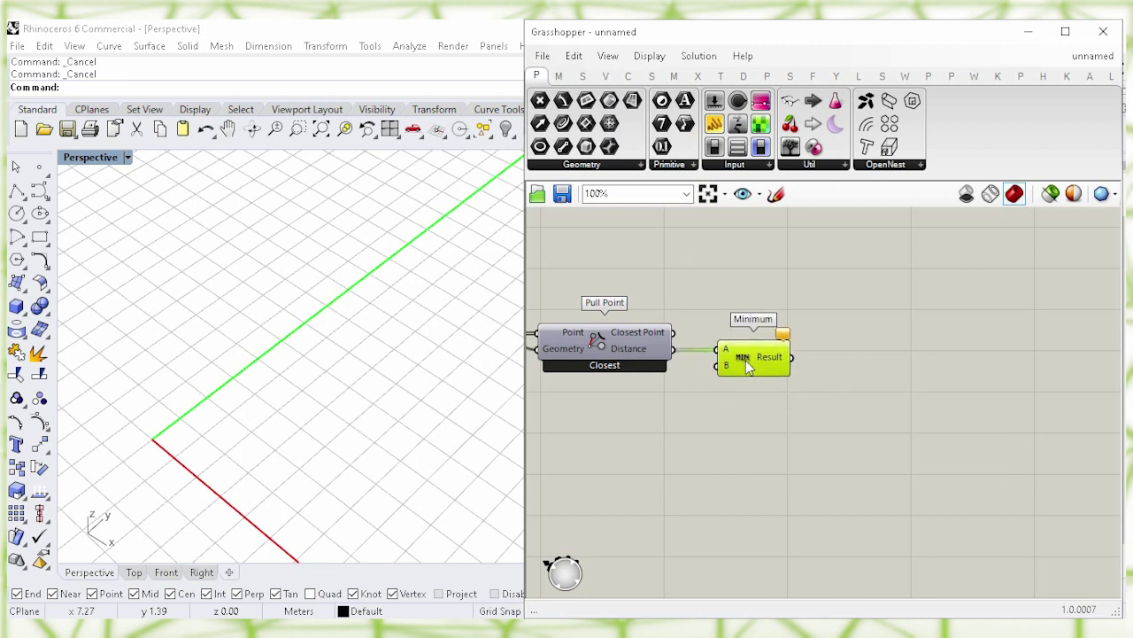
left_click(659, 418)
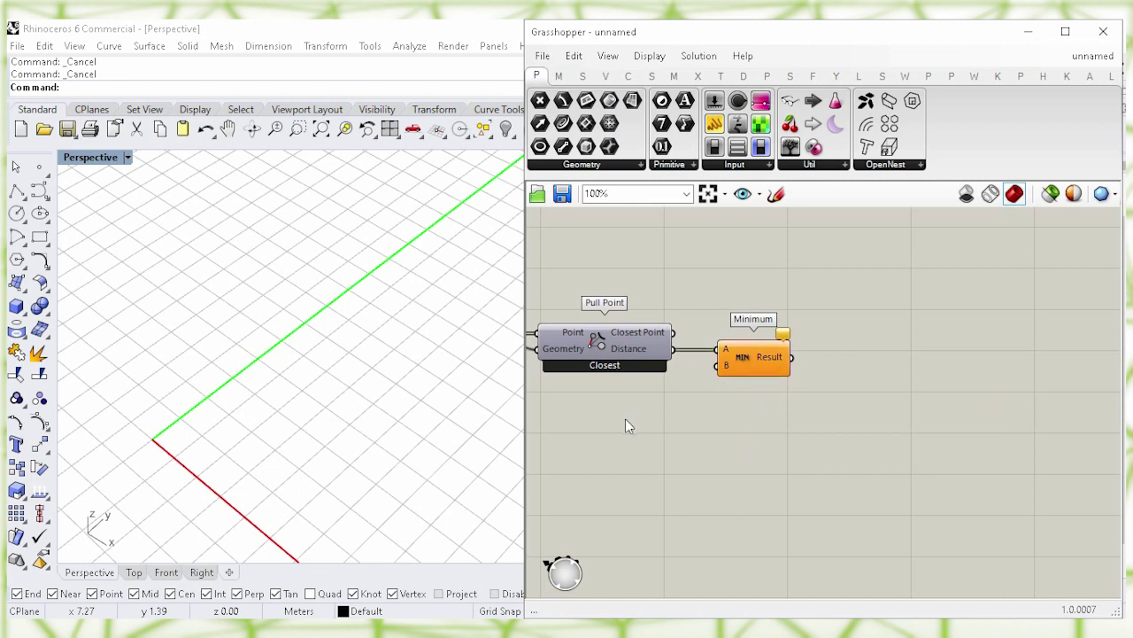
Add a number slider set to 3.00 below Pull Point and connect it to Minimum's B input.
double_click(626, 426)
type("3.00")
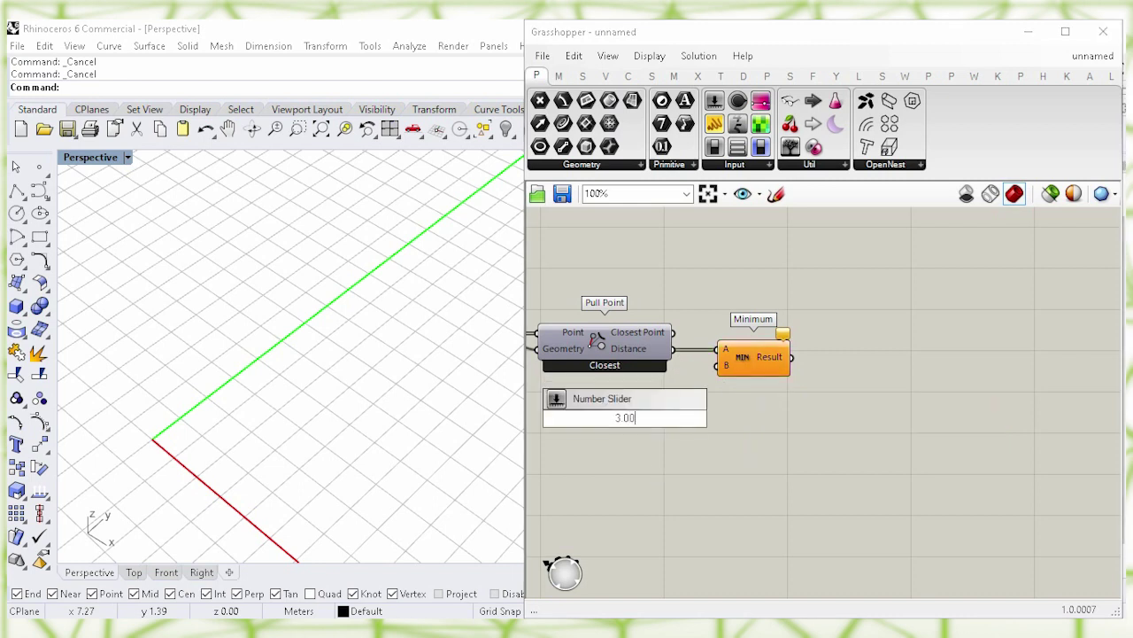
key("Return")
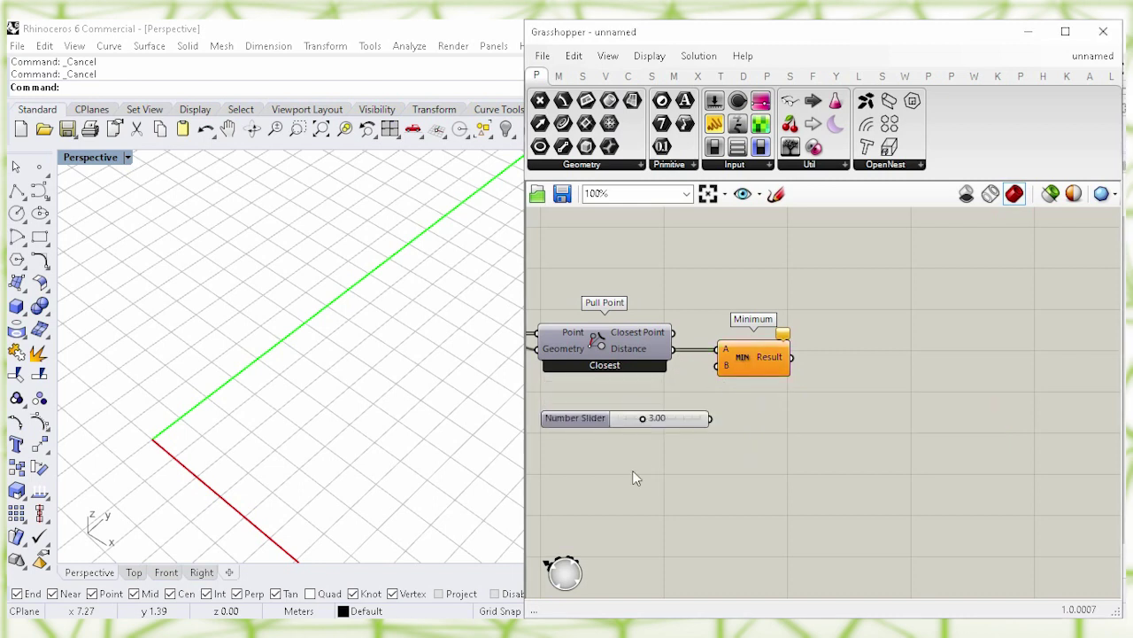
left_click_drag(600, 420, 593, 395)
left_click(729, 424)
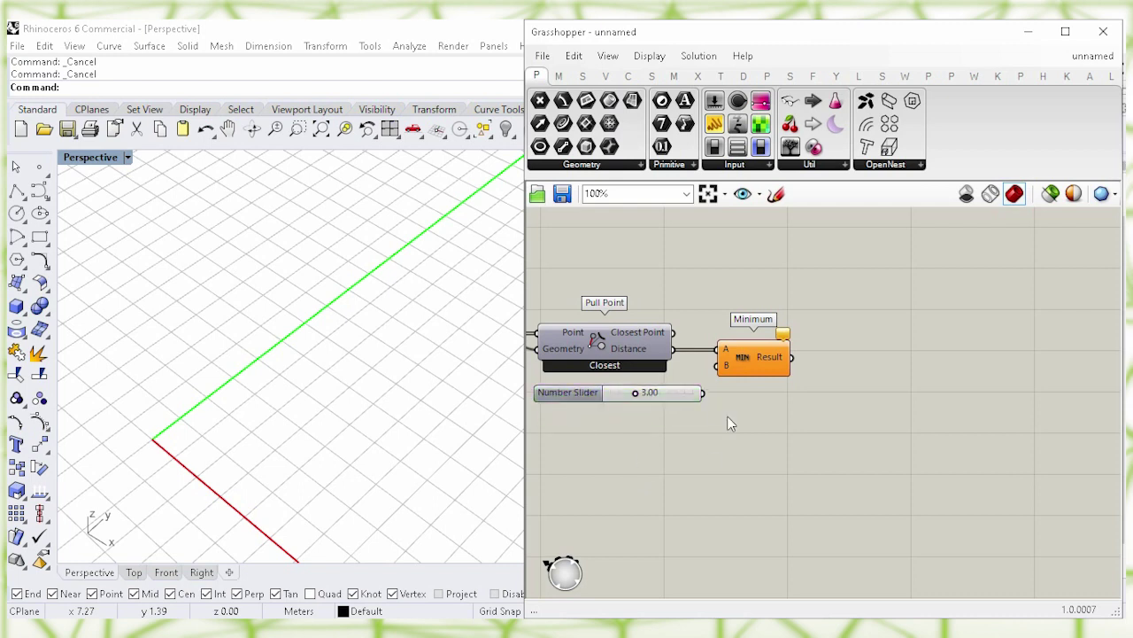
left_click_drag(704, 394, 744, 369)
left_click(830, 446)
Add a Remap Numbers component after Minimum and connect the Result output to its Value input.
double_click(880, 412)
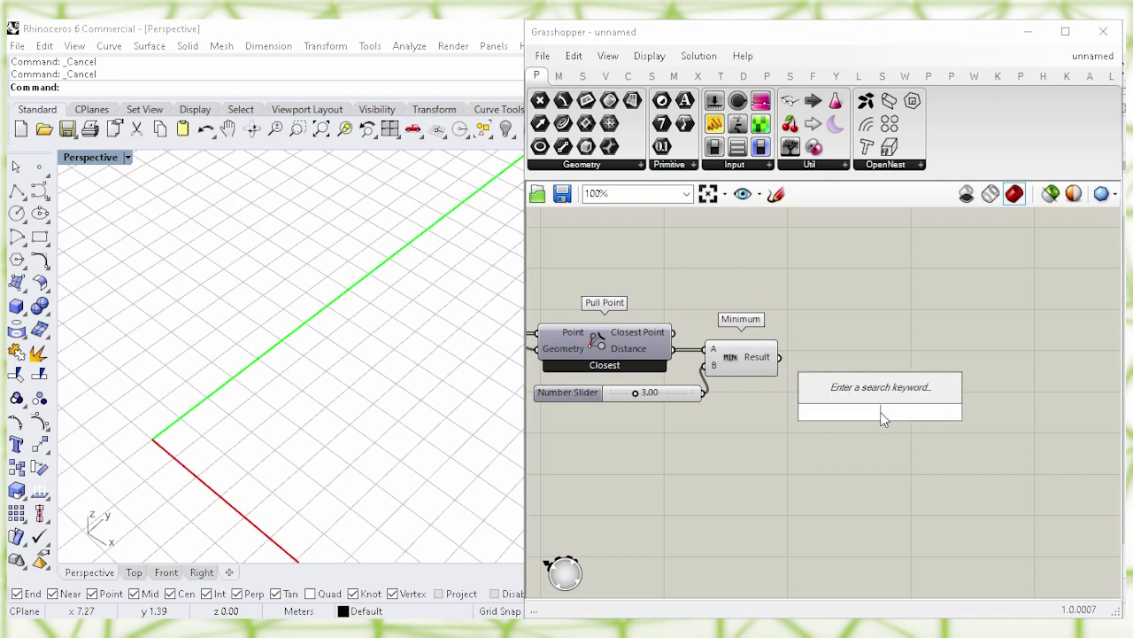
type("rem")
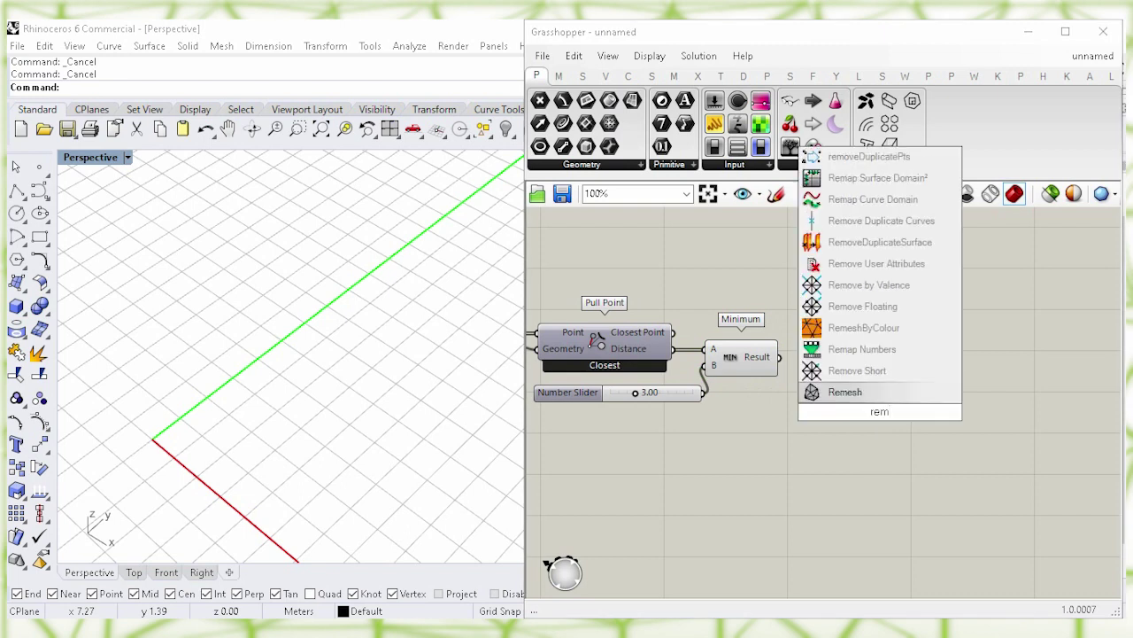
type("a")
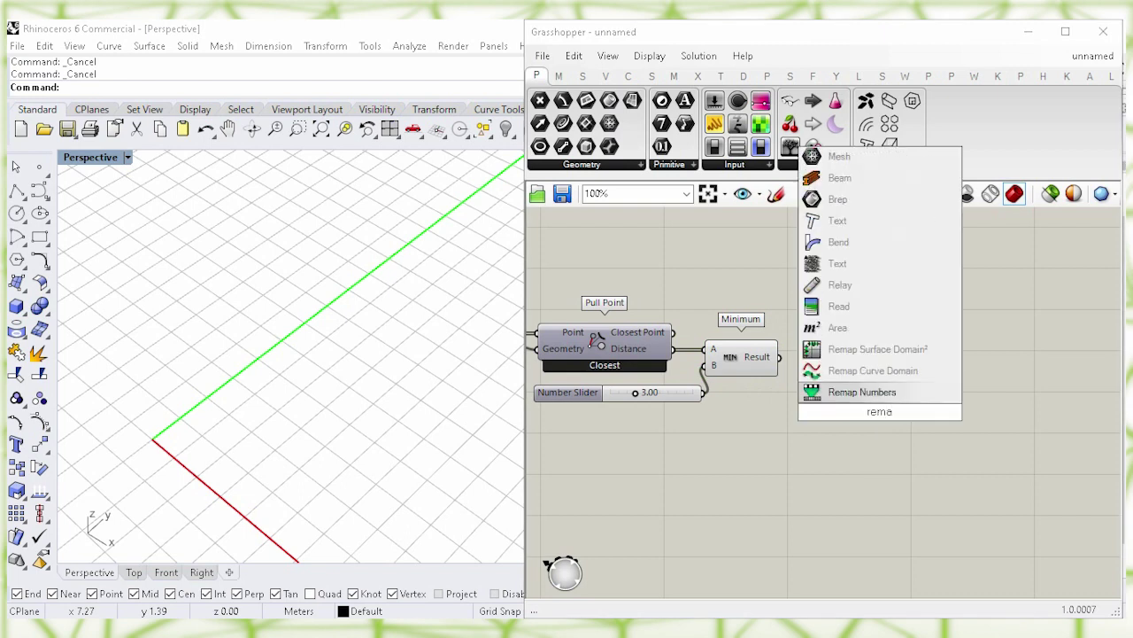
left_click(891, 392)
left_click_drag(891, 405, 928, 386)
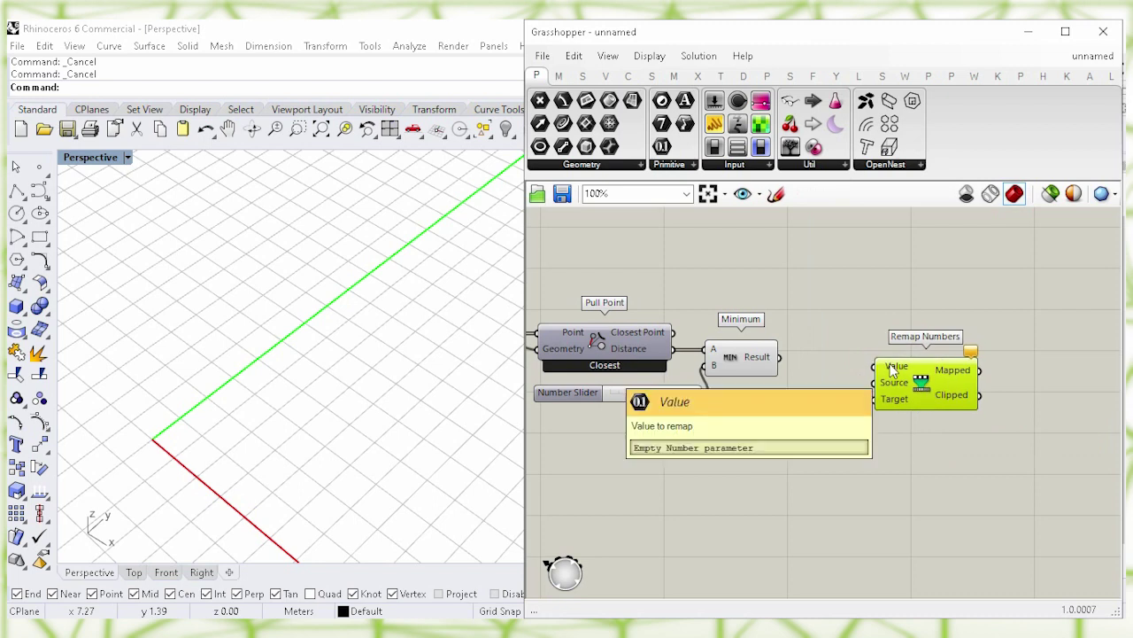
left_click(831, 306)
left_click_drag(779, 357, 985, 382)
left_click(840, 467)
Add a Bounds component between Minimum and Remap Numbers and connect Minimum's Result to its Numbers input.
double_click(840, 479)
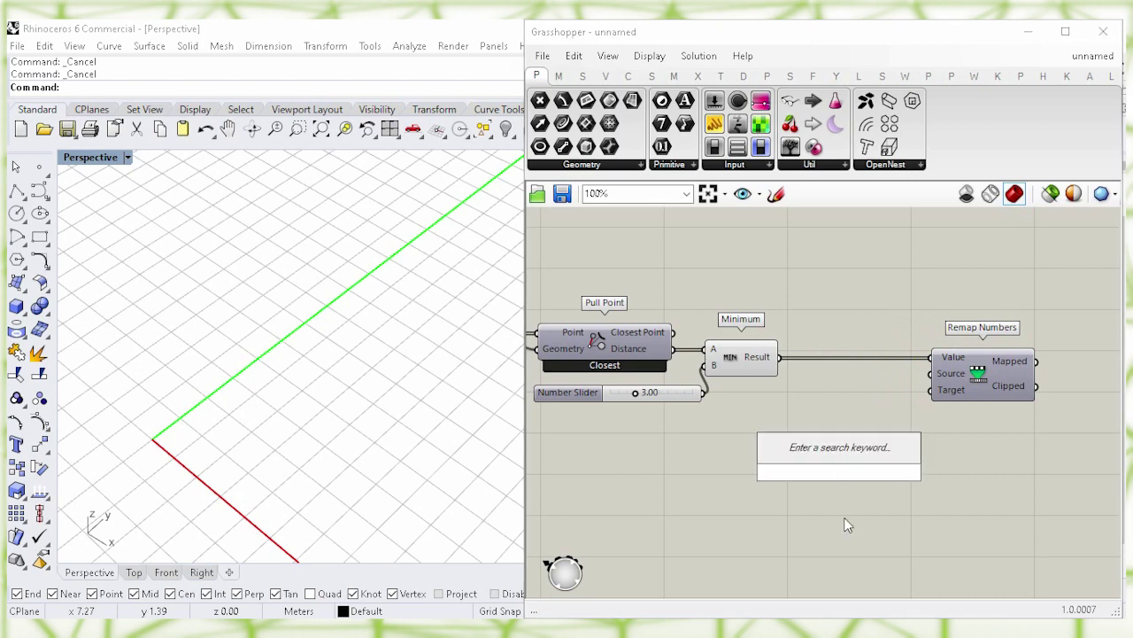
type("bounds")
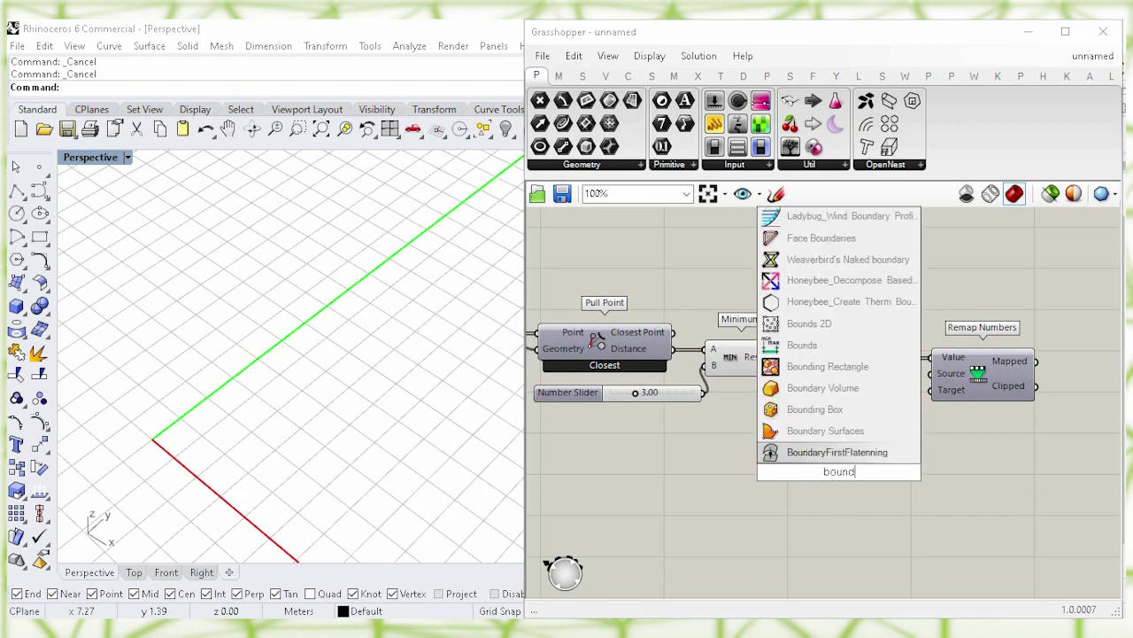
left_click(847, 453)
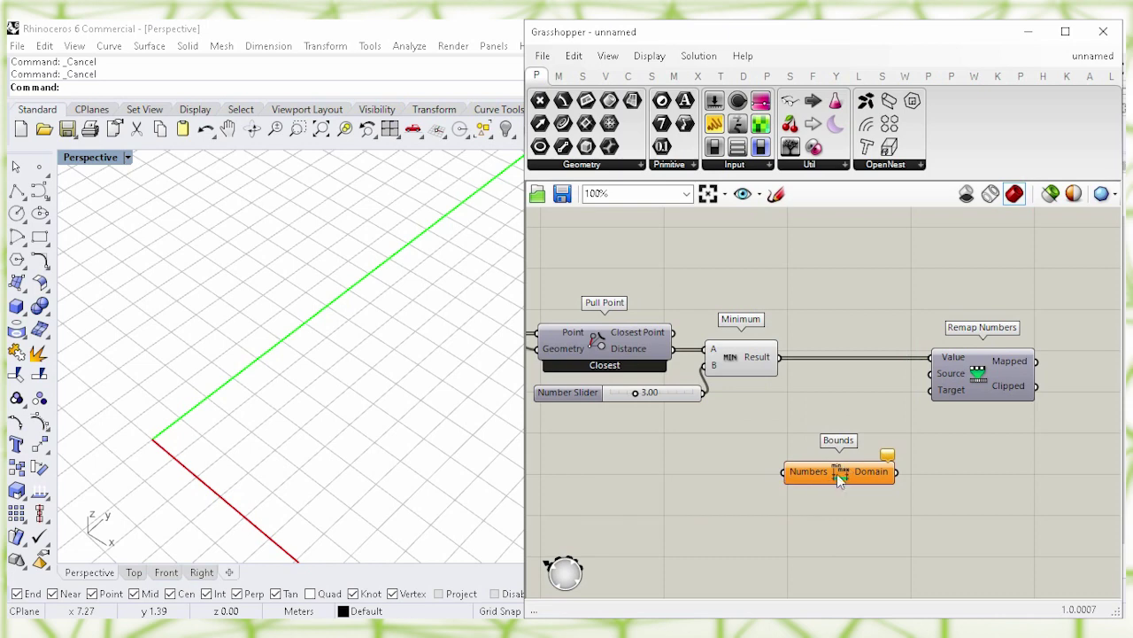
left_click_drag(780, 357, 824, 418)
left_click(835, 473)
left_click(856, 465)
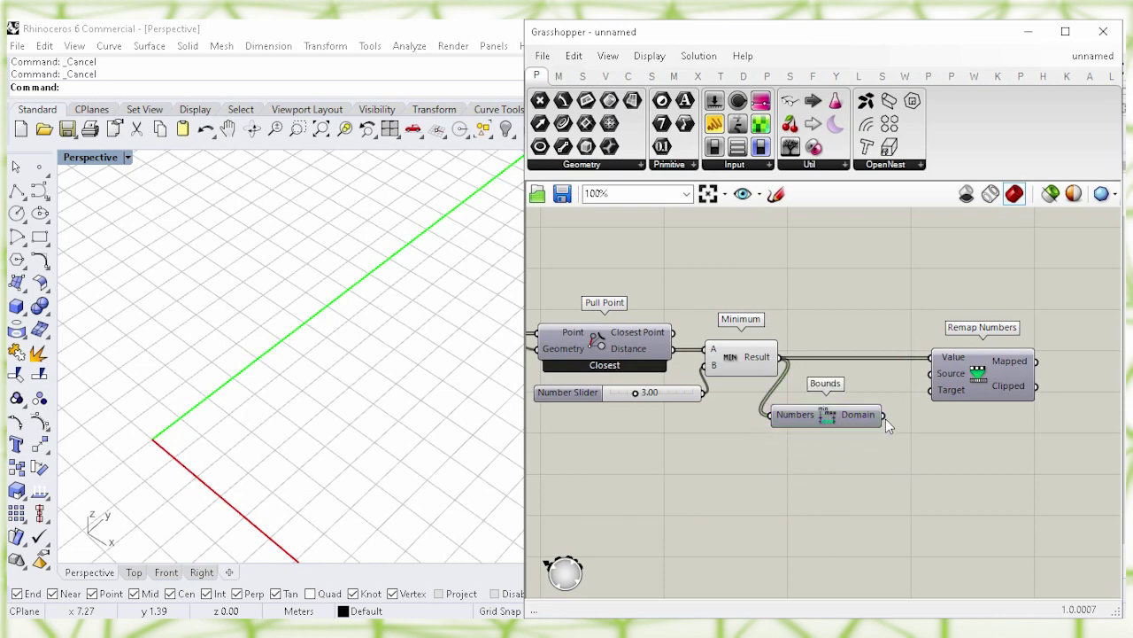
Connect Bounds' Domain output to Remap Numbers' Source input and tidy the positions of both components.
left_click_drag(891, 387, 1005, 374)
left_click_drag(830, 417, 843, 401)
left_click(881, 461)
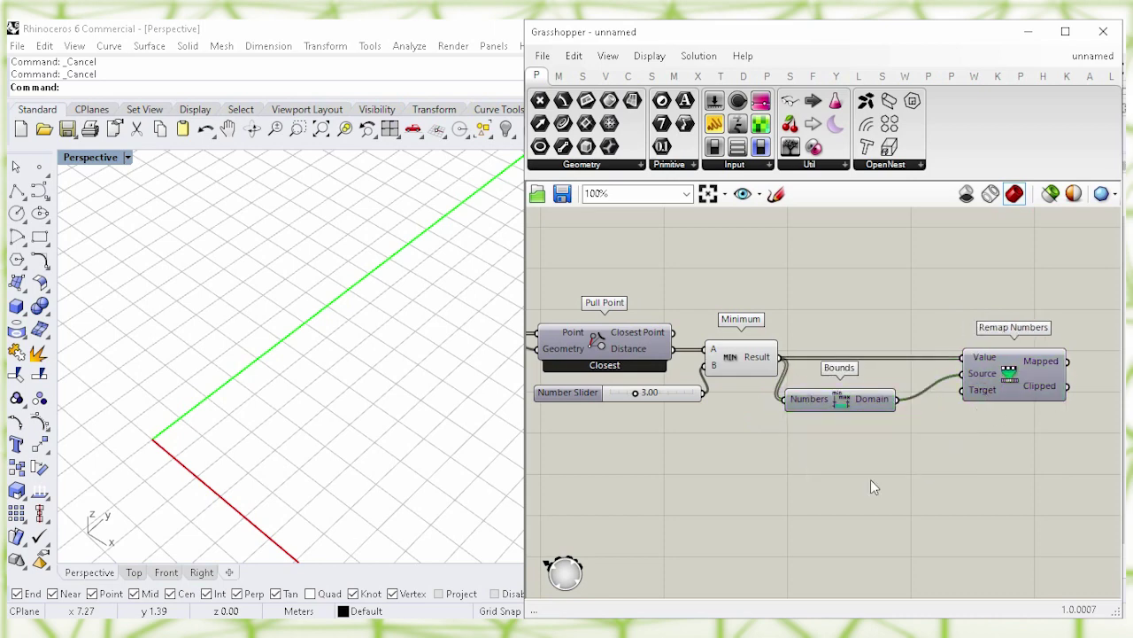
Add a Construct Domain component below Bounds and connect its Domain output to Remap Numbers' Target input.
right_click_drag(867, 493, 864, 457)
double_click(817, 469)
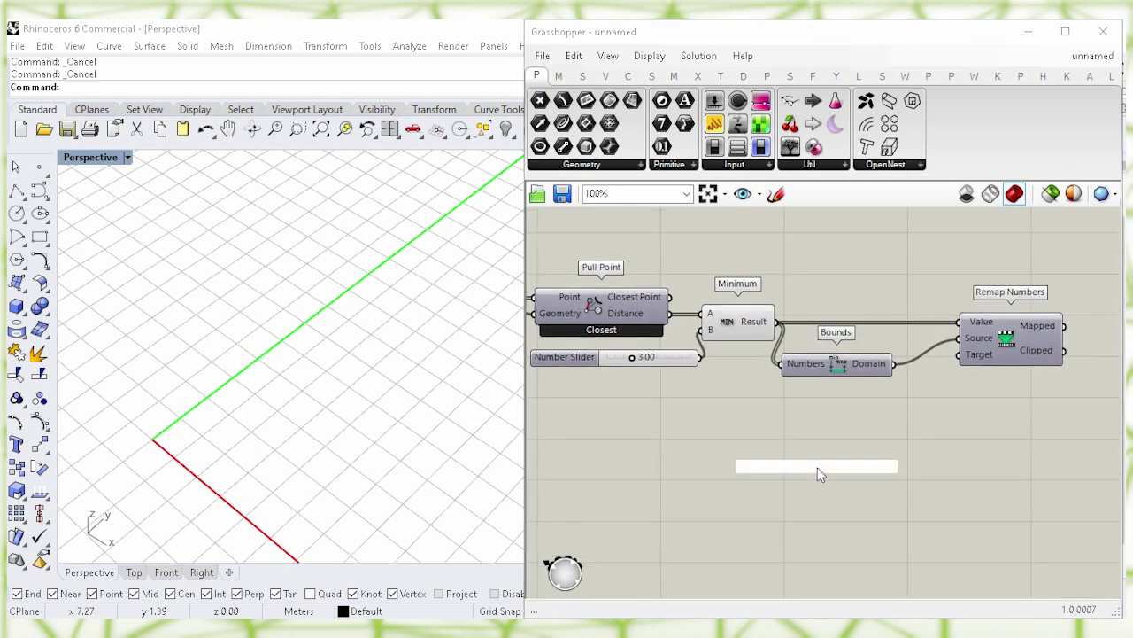
type("construct dom")
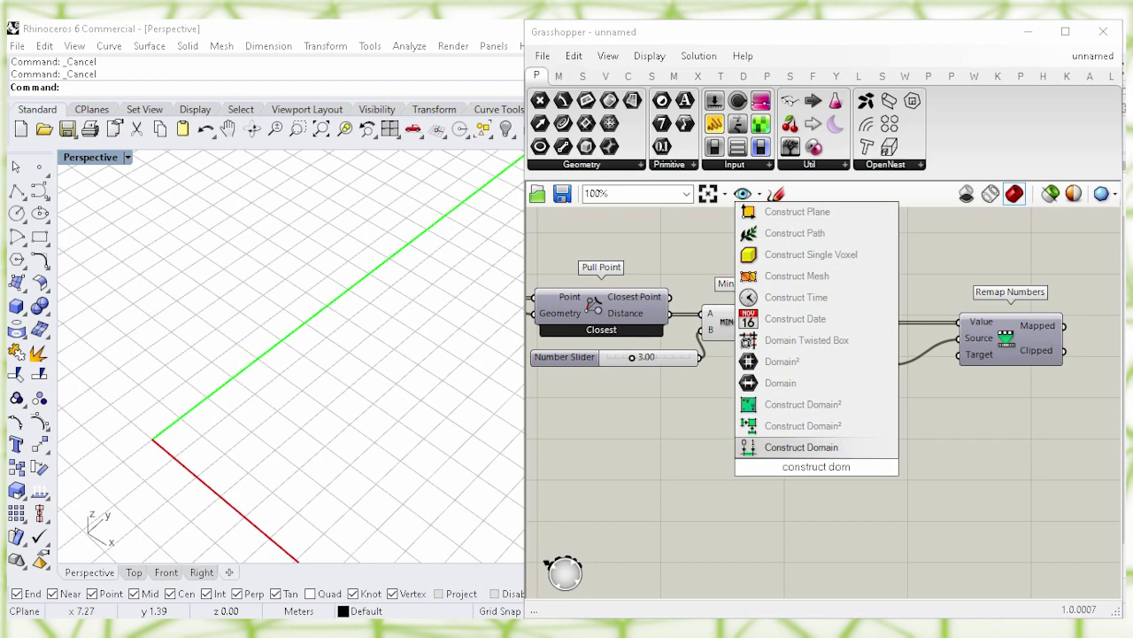
key("Return")
left_click_drag(817, 474, 958, 367)
left_click(916, 443)
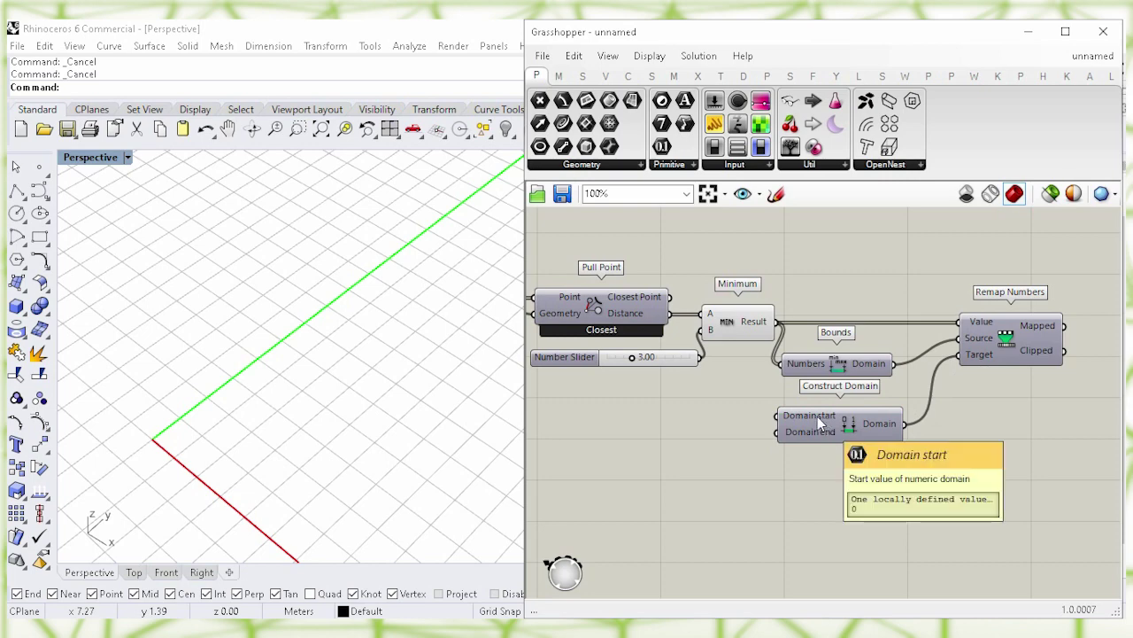
Add a number slider set to 3.5, connect it to Construct Domain's Domain start input and align it.
double_click(657, 422)
type("3.5")
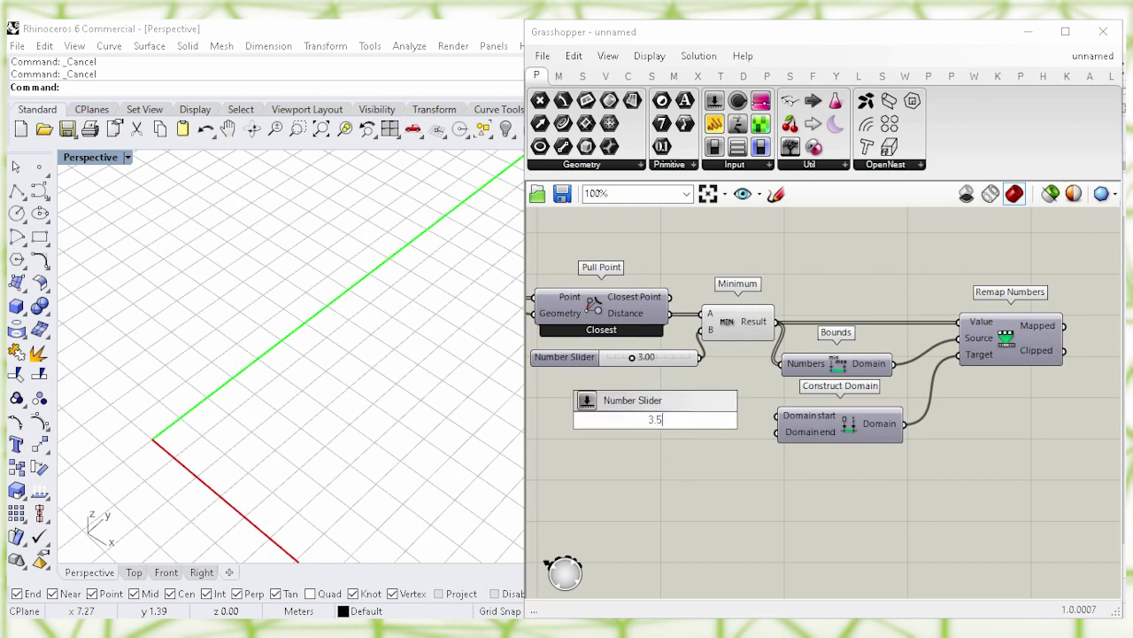
key("Return")
left_click_drag(765, 419, 772, 416)
left_click_drag(625, 421, 624, 417)
left_click(685, 475)
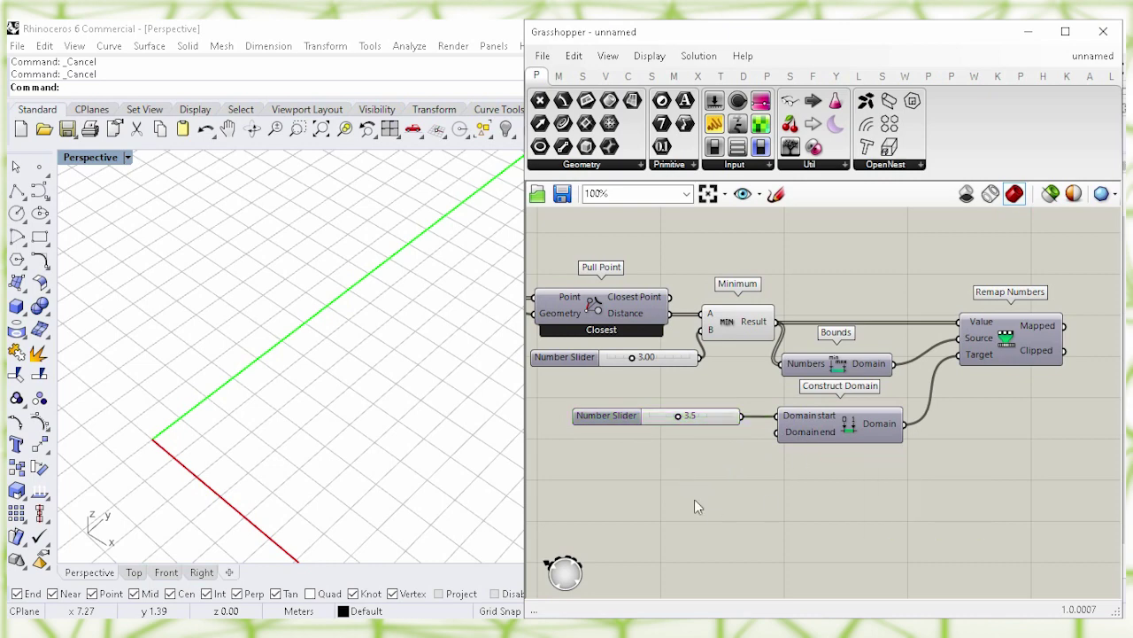
Add a number slider set to 2.3, connect it to Construct Domain's Domain end input and align it under the 3.5 slider.
double_click(674, 465)
type("2.3")
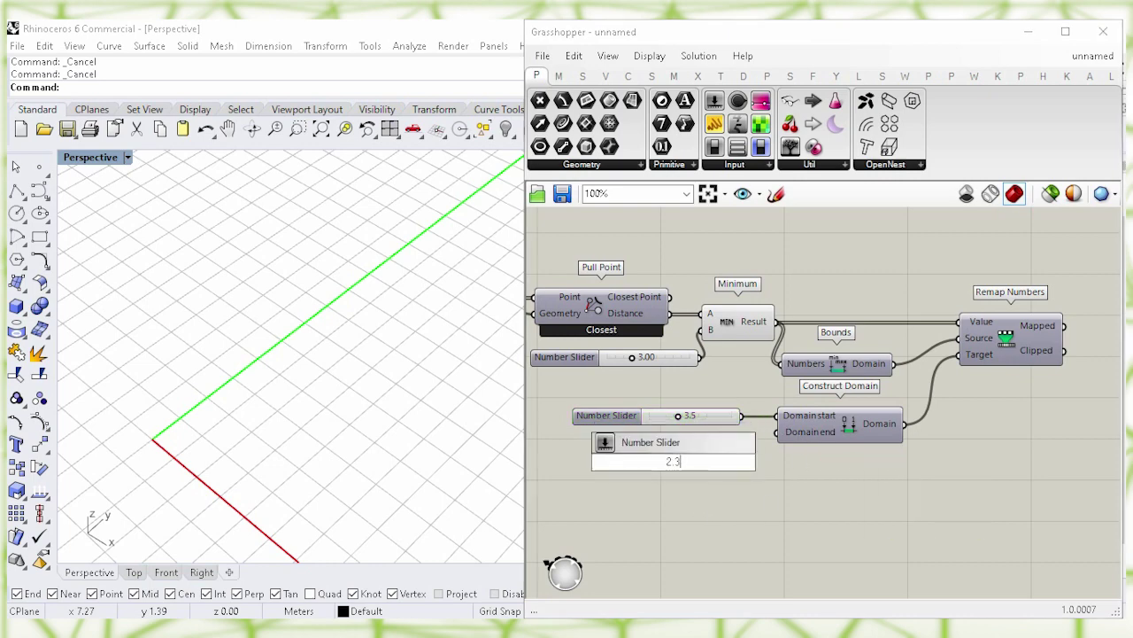
key("Return")
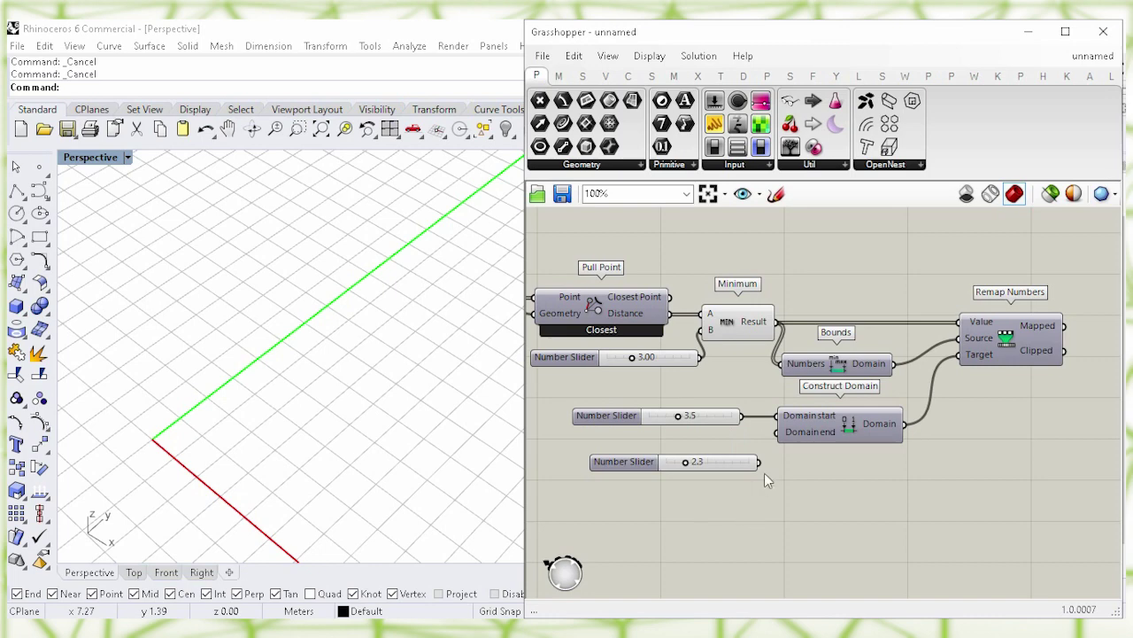
left_click_drag(762, 462, 778, 431)
left_click_drag(626, 461, 610, 434)
left_click(738, 496)
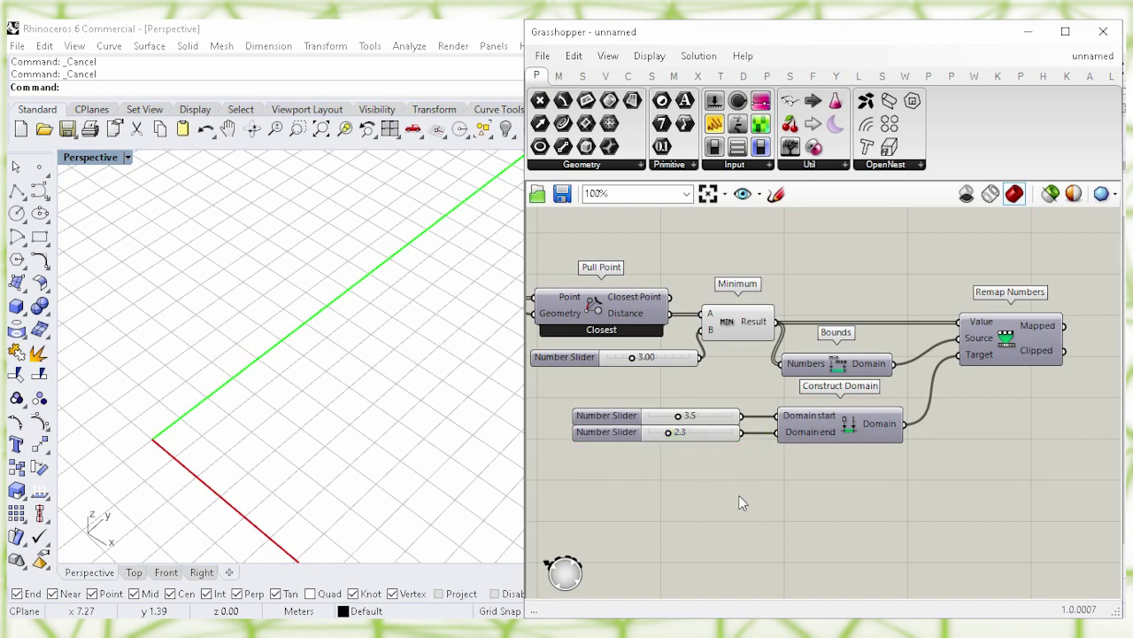
Check Remap Numbers' Mapped values, add an Arc component and connect Mapped to its Radius input.
left_click(1013, 336)
mouse_move(1027, 326)
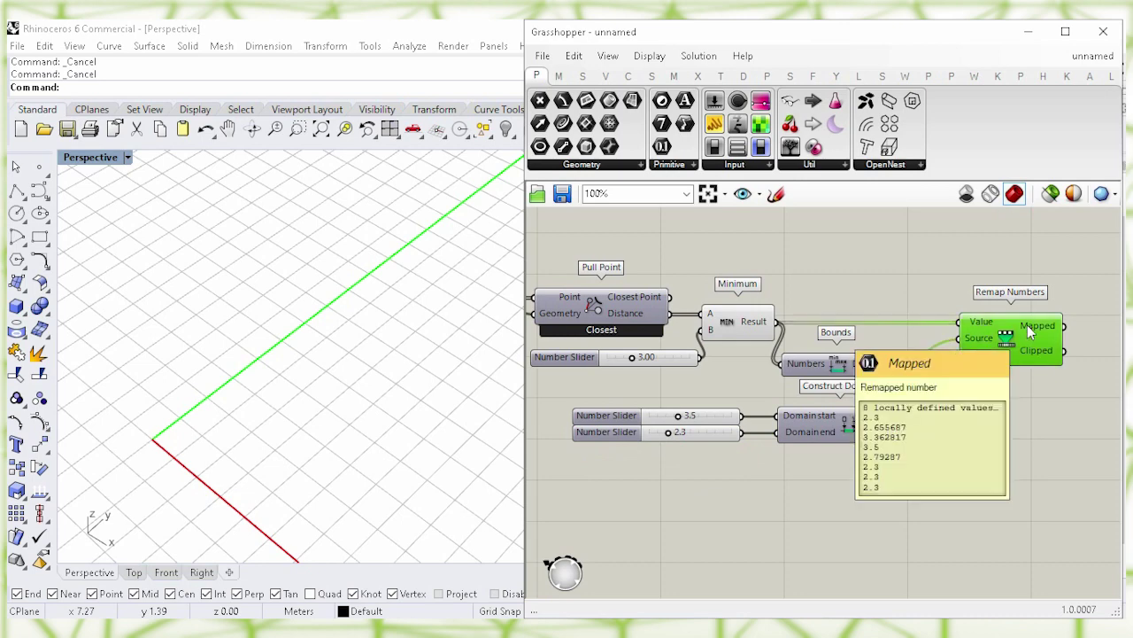
left_click(1010, 419)
right_click_drag(1009, 418, 764, 405)
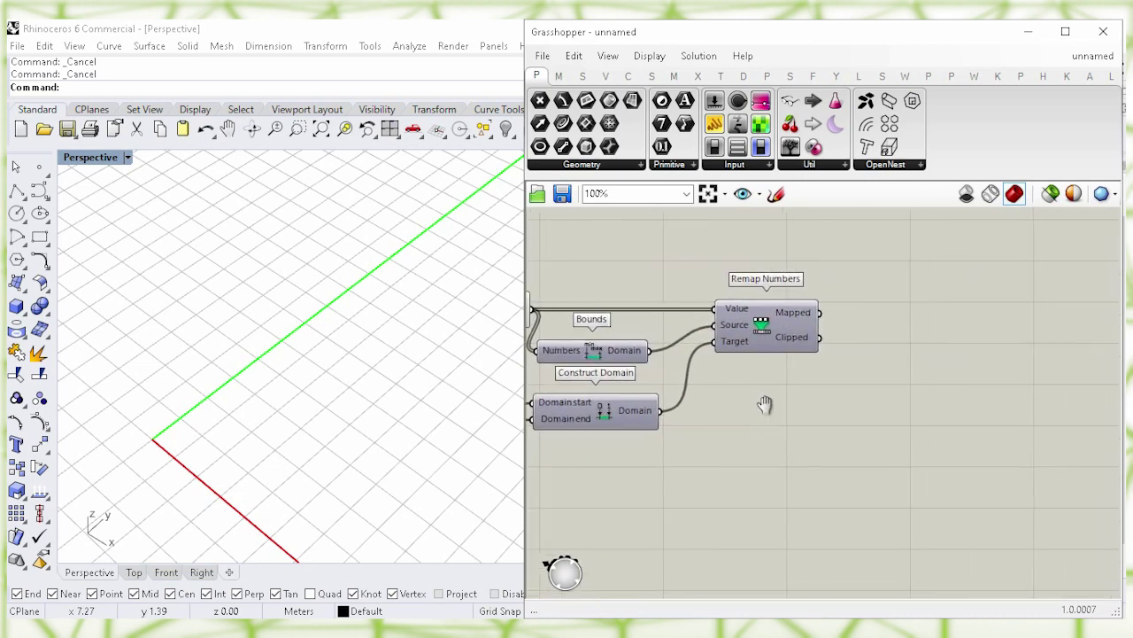
double_click(908, 428)
type("arc")
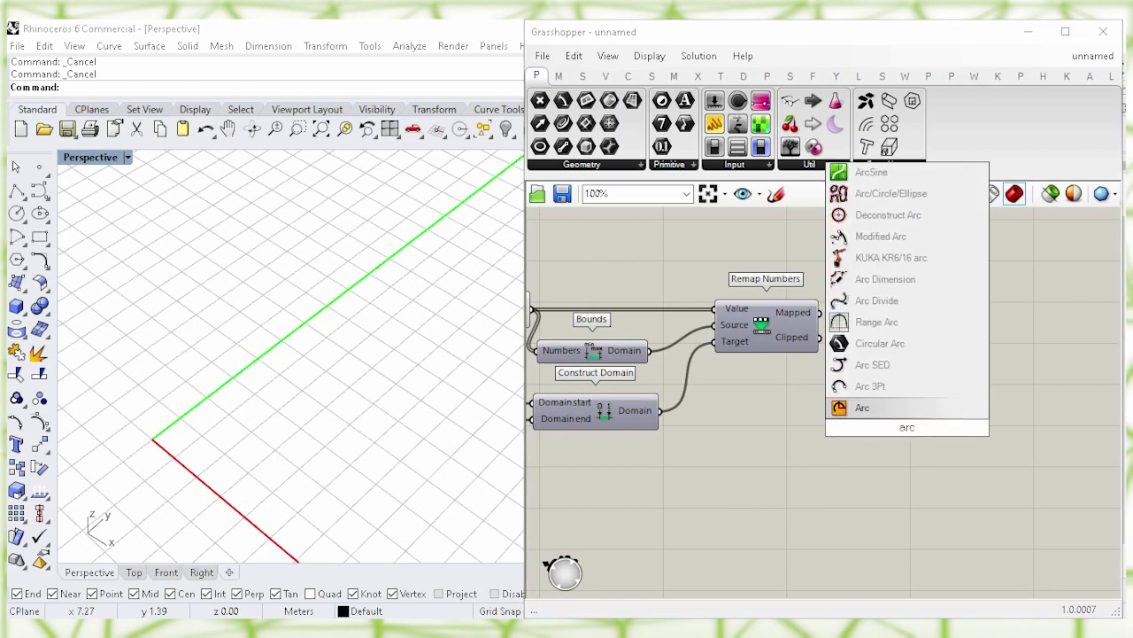
left_click(923, 407)
left_click_drag(881, 434, 929, 434)
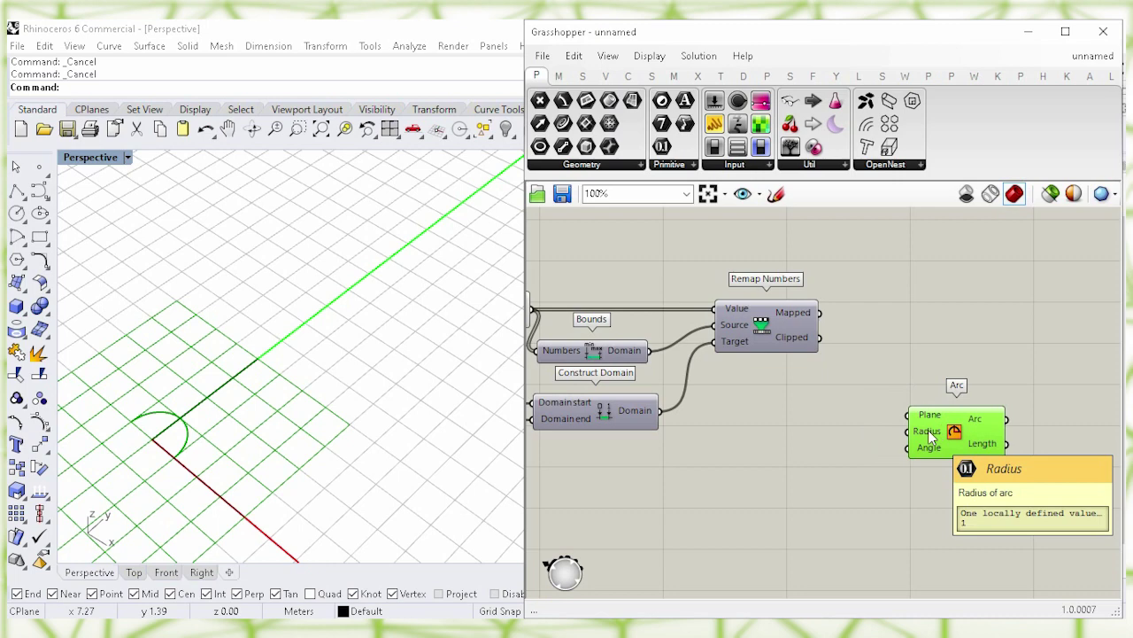
left_click(844, 417)
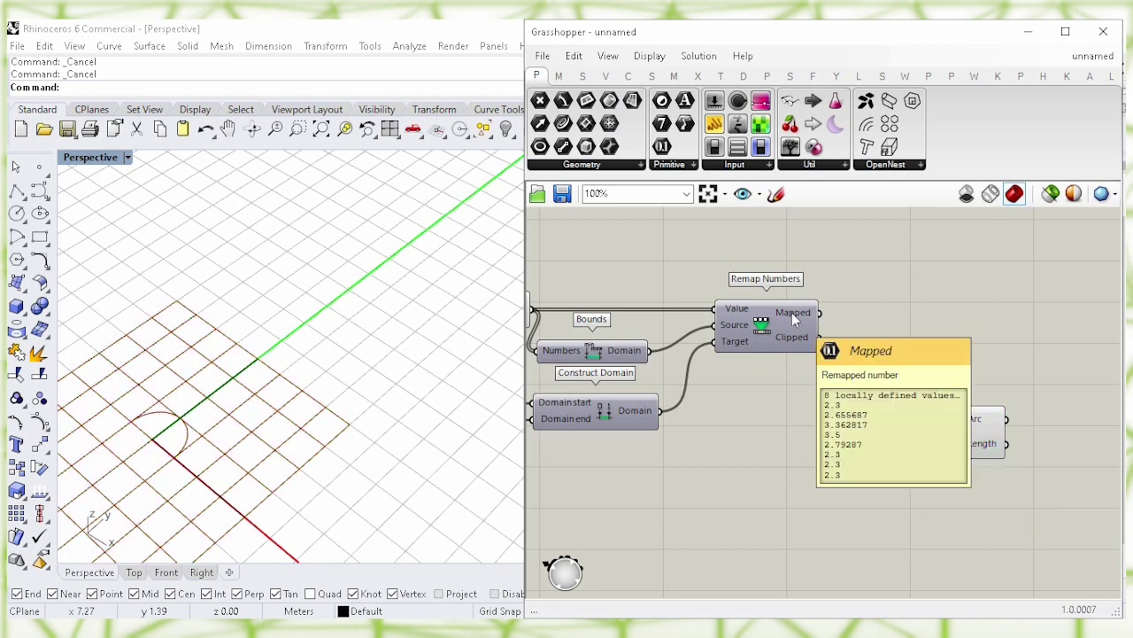
left_click_drag(819, 312, 909, 431)
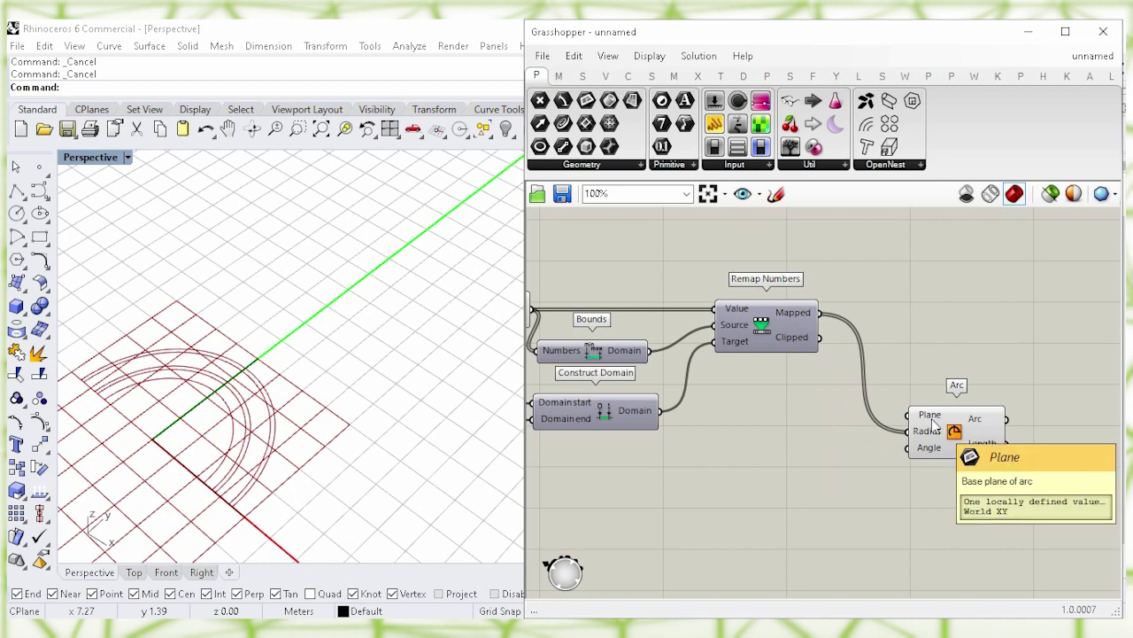
Turn on the preview of the Divide Curve component.
mouse_move(852, 267)
right_mouse_down()
mouse_move(866, 297)
mouse_move(941, 314)
right_mouse_up()
mouse_move(678, 263)
right_mouse_down()
mouse_move(845, 294)
mouse_move(730, 255)
mouse_move(756, 271)
mouse_move(847, 271)
mouse_move(806, 280)
right_mouse_up()
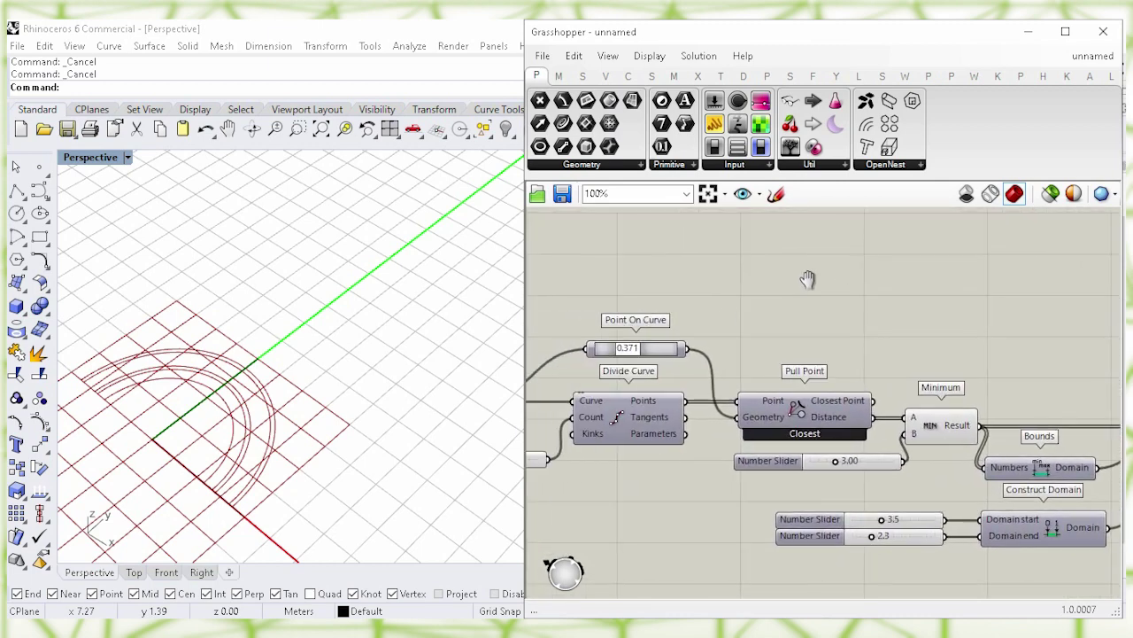
right_click(616, 416)
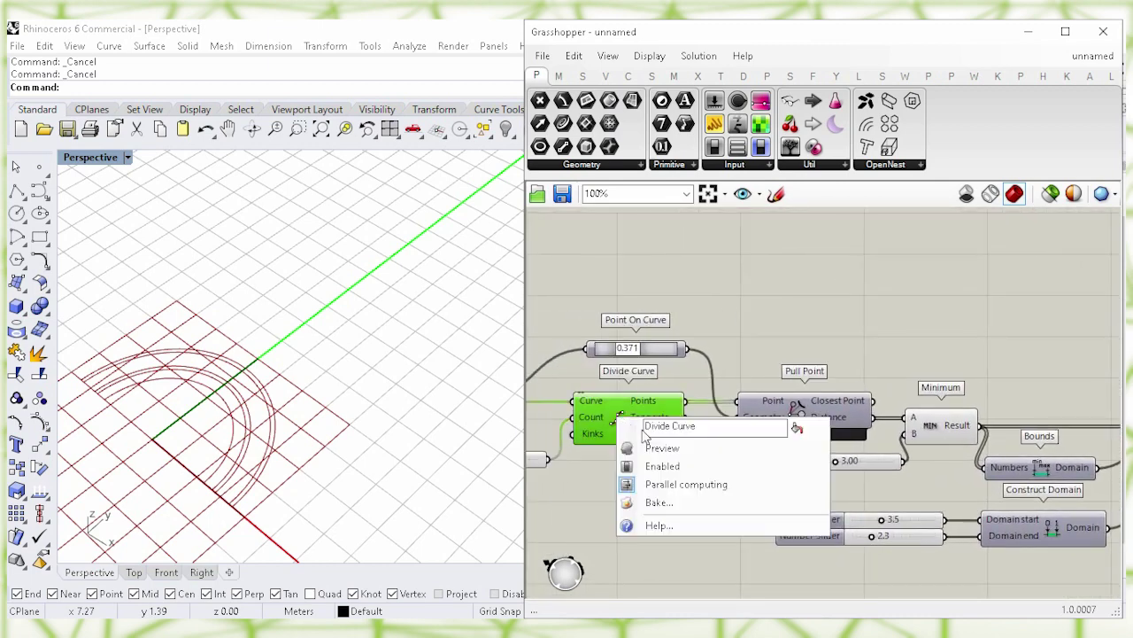
left_click(787, 455)
left_click(684, 494)
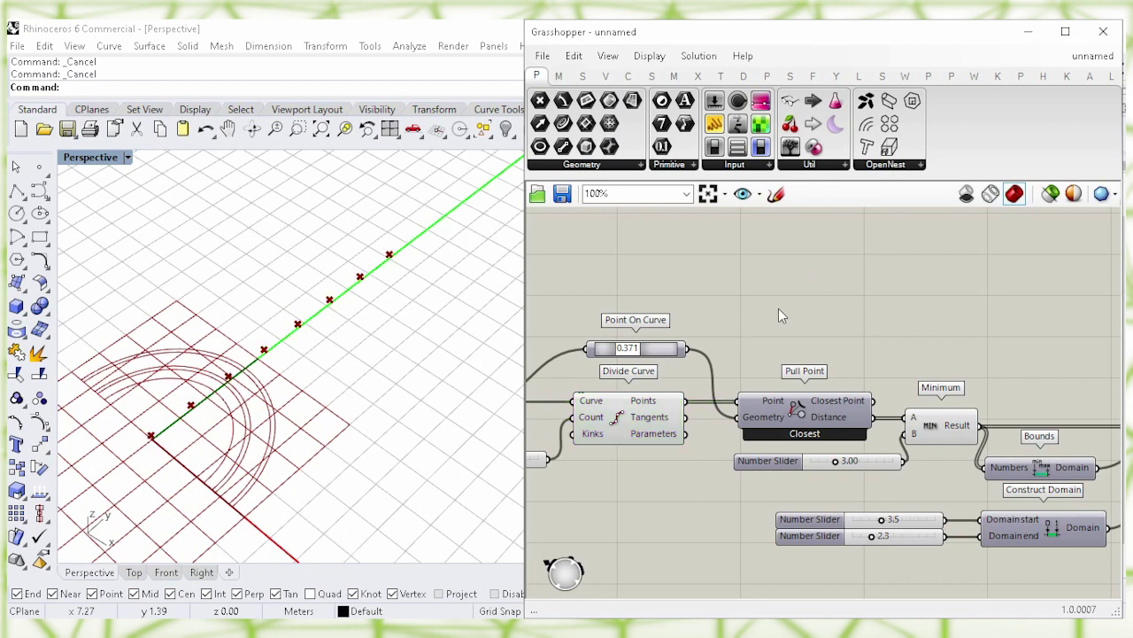
Add an XZ Plane component above Pull Point and connect Divide Curve's Points output to its Origin input.
double_click(801, 321)
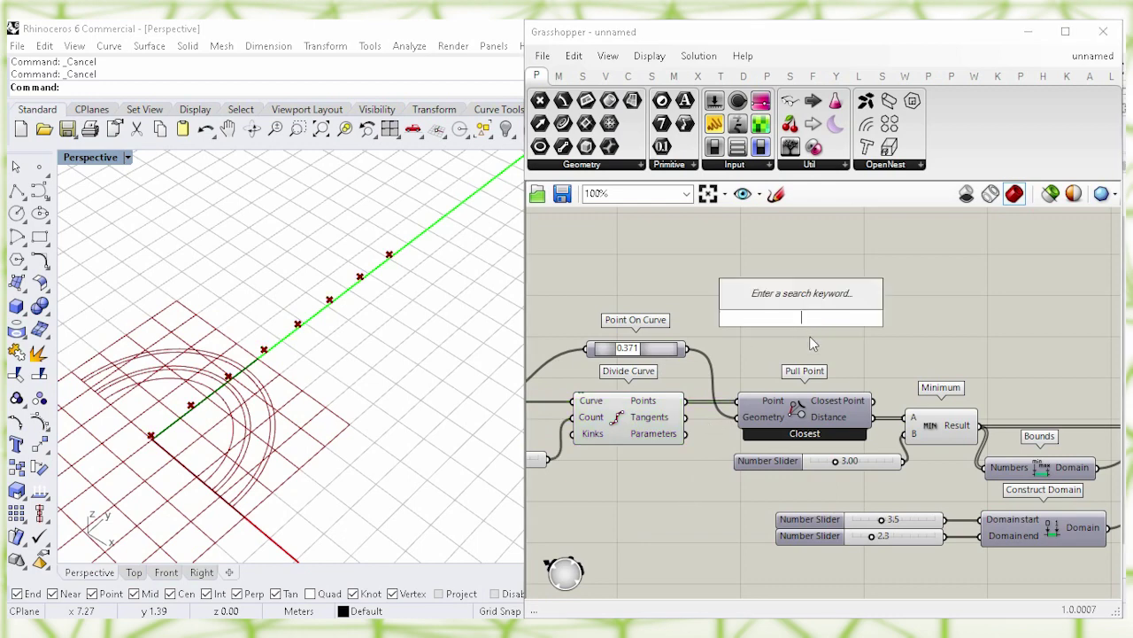
type("xz")
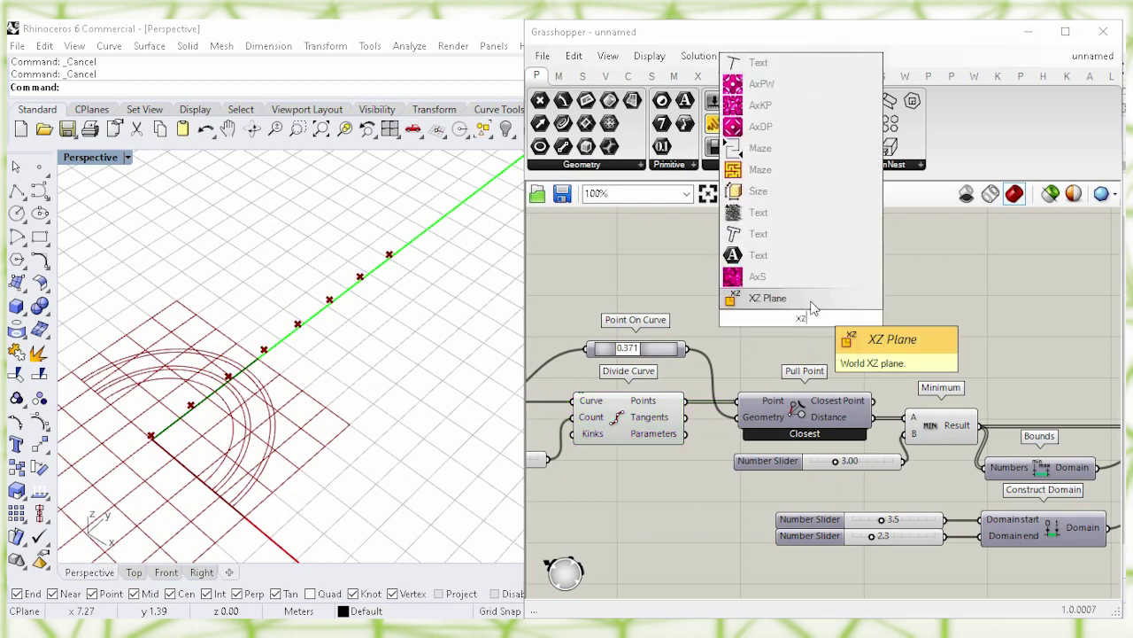
left_click(811, 303)
left_click(811, 329)
left_click(744, 276)
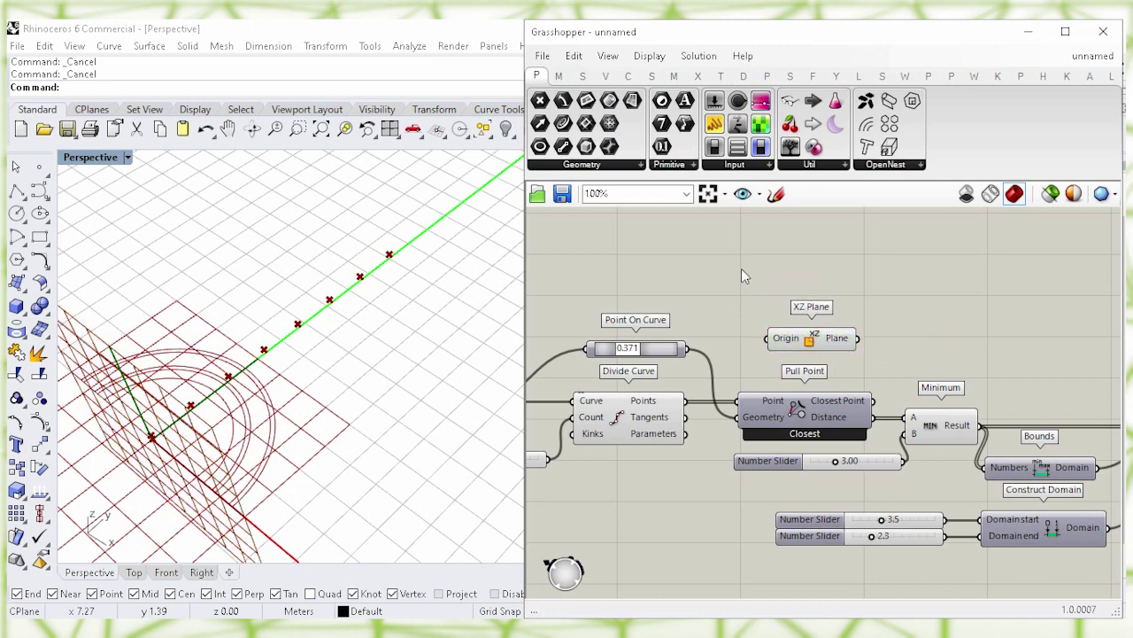
left_click_drag(687, 400, 825, 343)
left_click(747, 281)
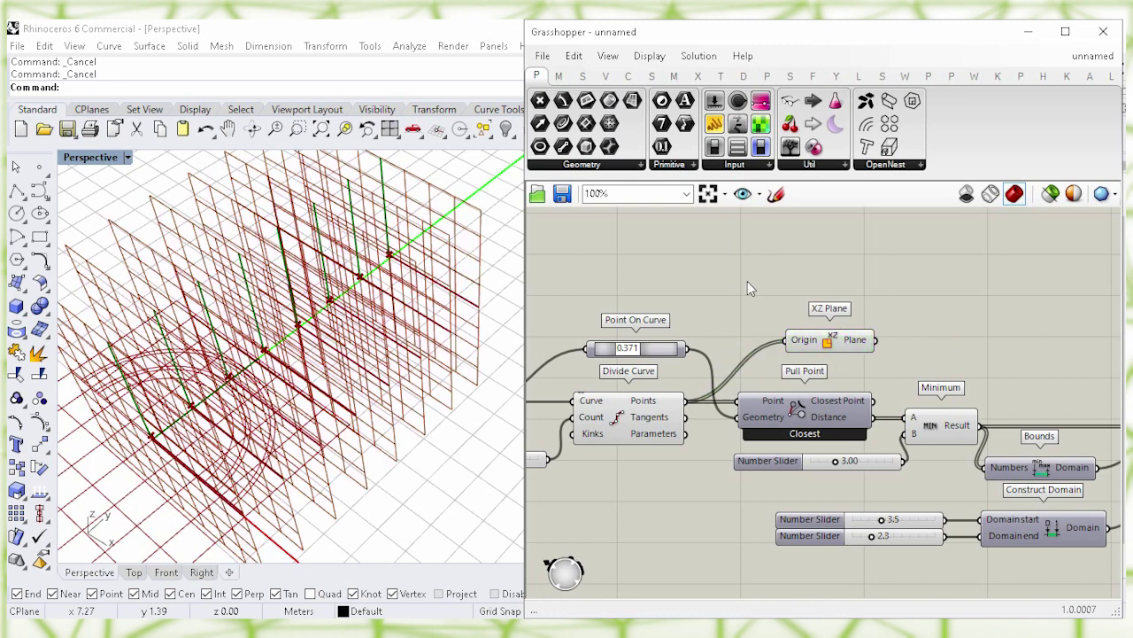
Turn off the preview of the Divide Curve component.
left_click(618, 421)
right_click(615, 420)
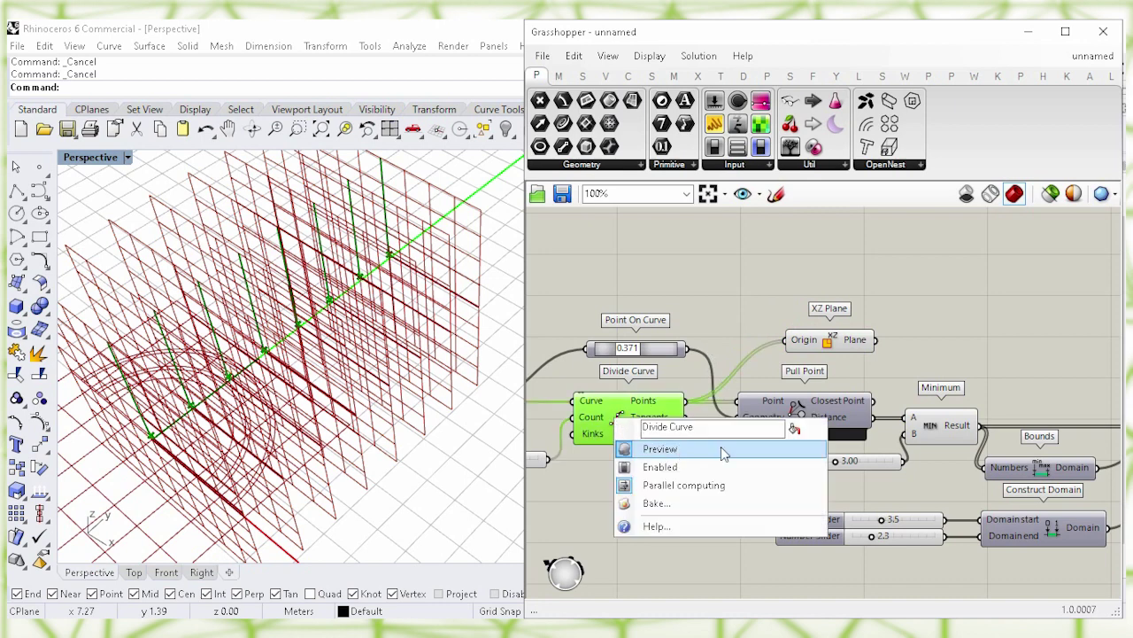
left_click(789, 449)
Turn off the XZ Plane preview and connect its Plane output to Arc's Plane input.
right_click_drag(915, 255, 681, 245)
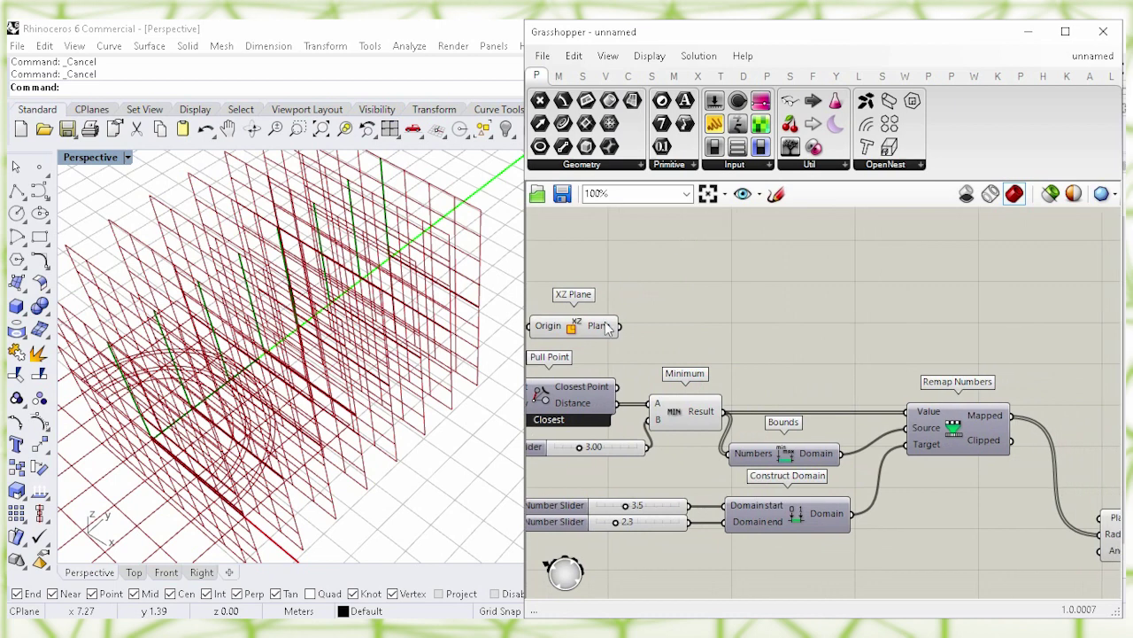
mouse_move(600, 329)
left_click(578, 328)
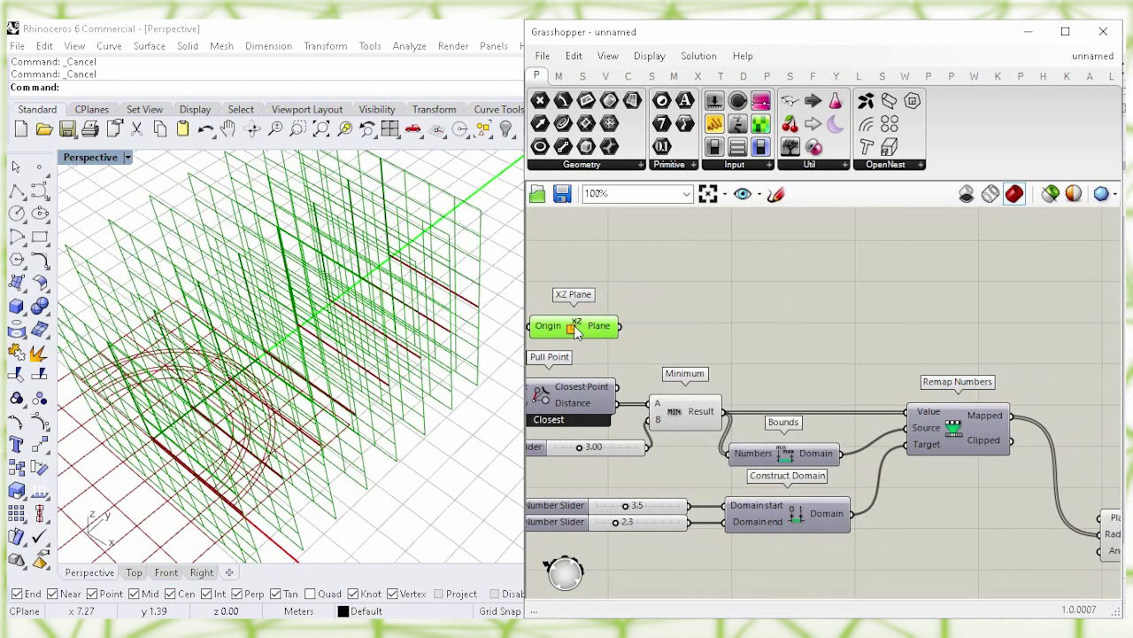
right_click(577, 327)
left_click(759, 359)
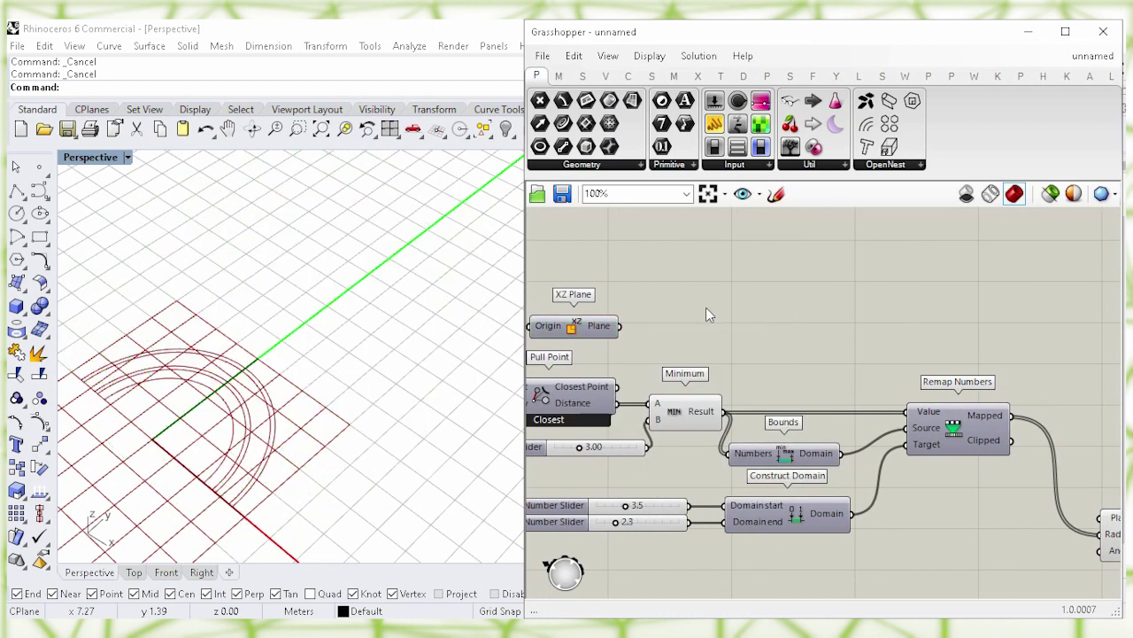
left_click_drag(635, 324, 932, 517)
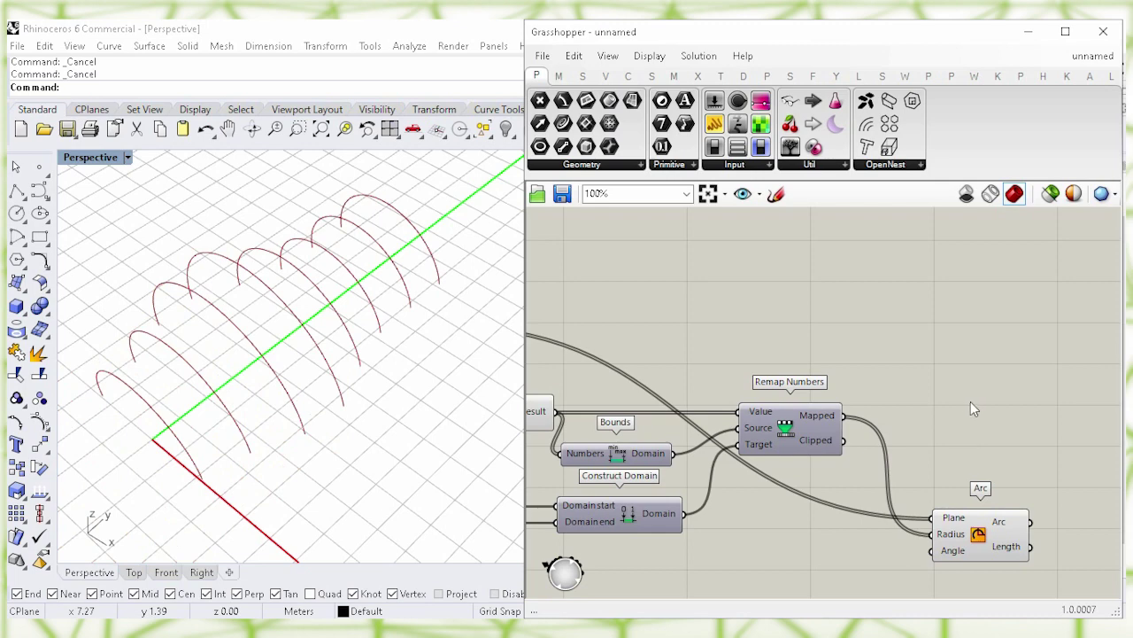
left_click(979, 532)
left_click(945, 454)
Add a Radians component, connect its output to Arc's Angle input and place it below Remap Numbers.
right_click_drag(945, 454, 968, 274)
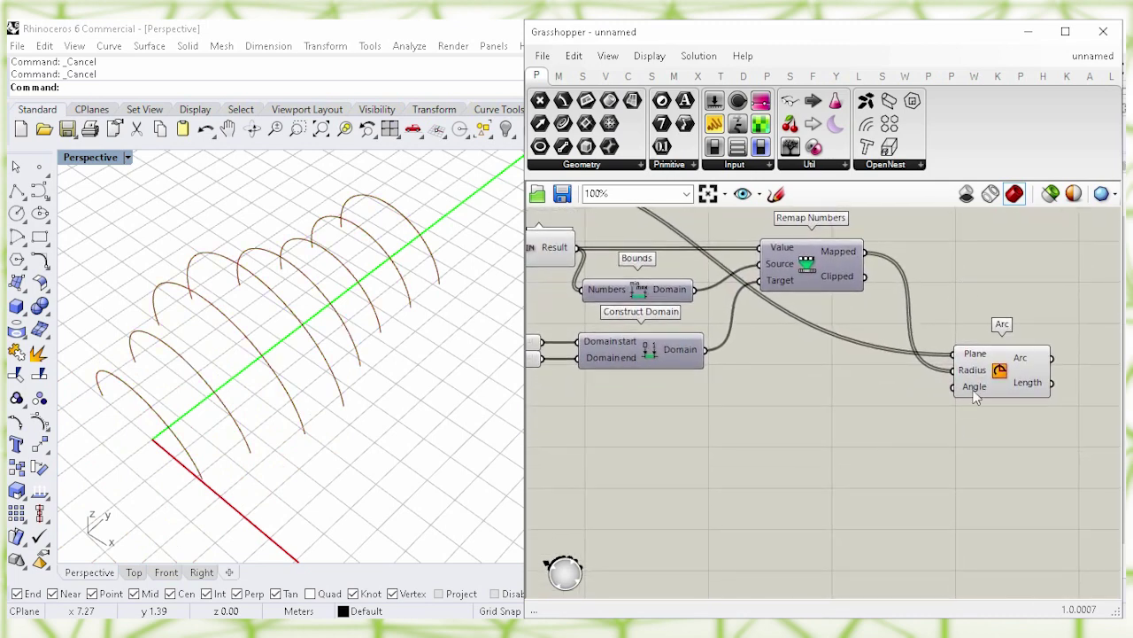
mouse_move(975, 395)
double_click(832, 474)
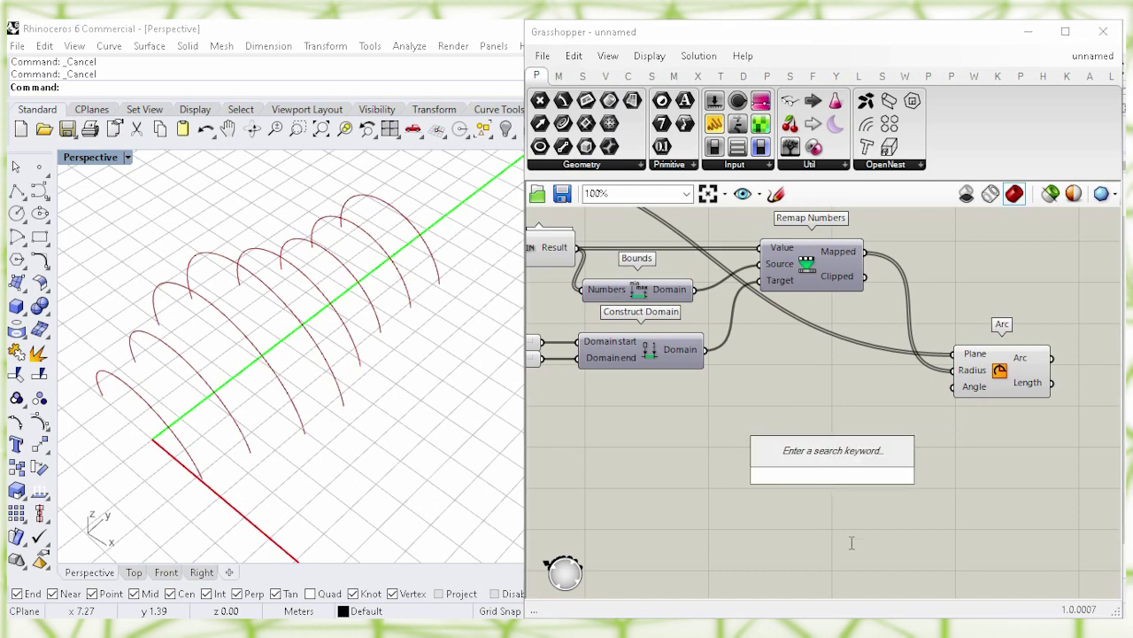
type("rad")
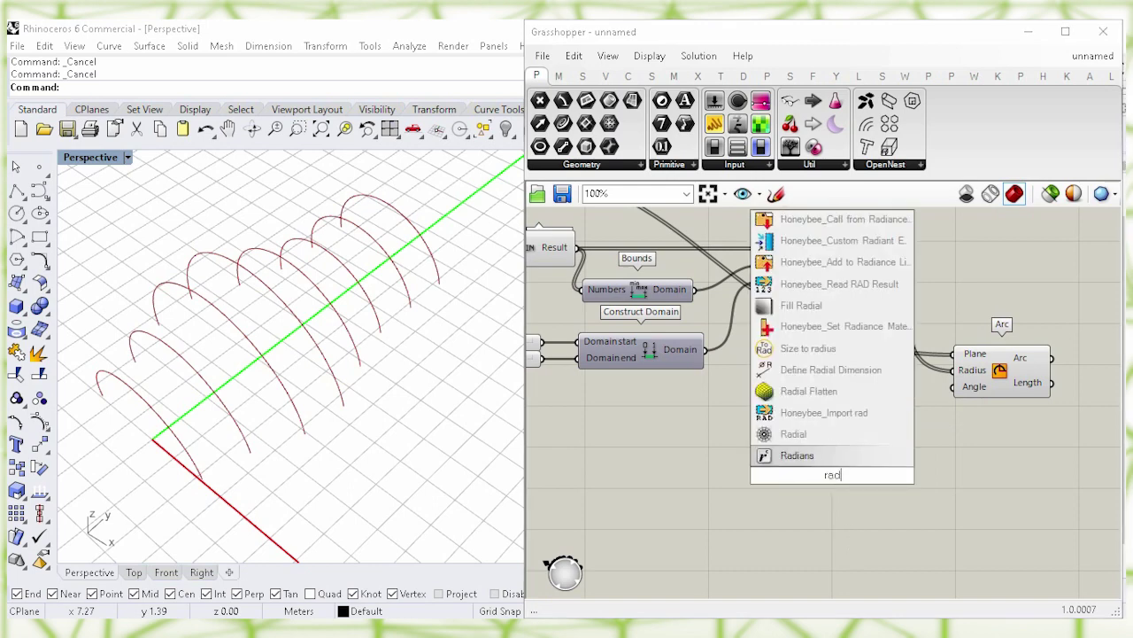
left_click(847, 456)
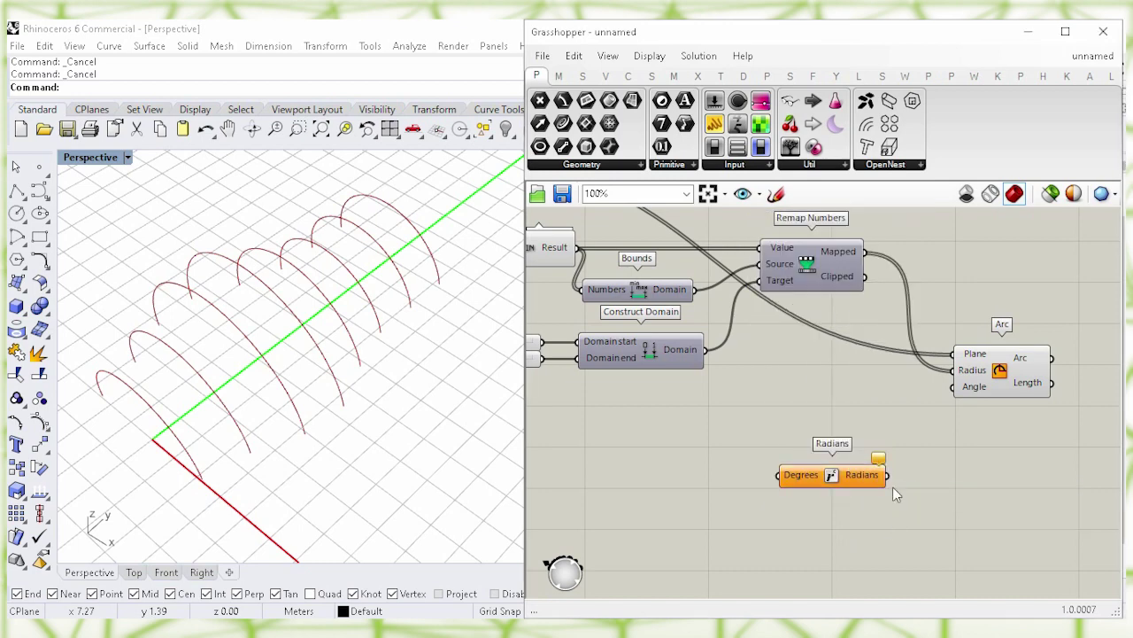
left_click_drag(888, 475, 953, 386)
left_click_drag(832, 475, 820, 424)
left_click(792, 443)
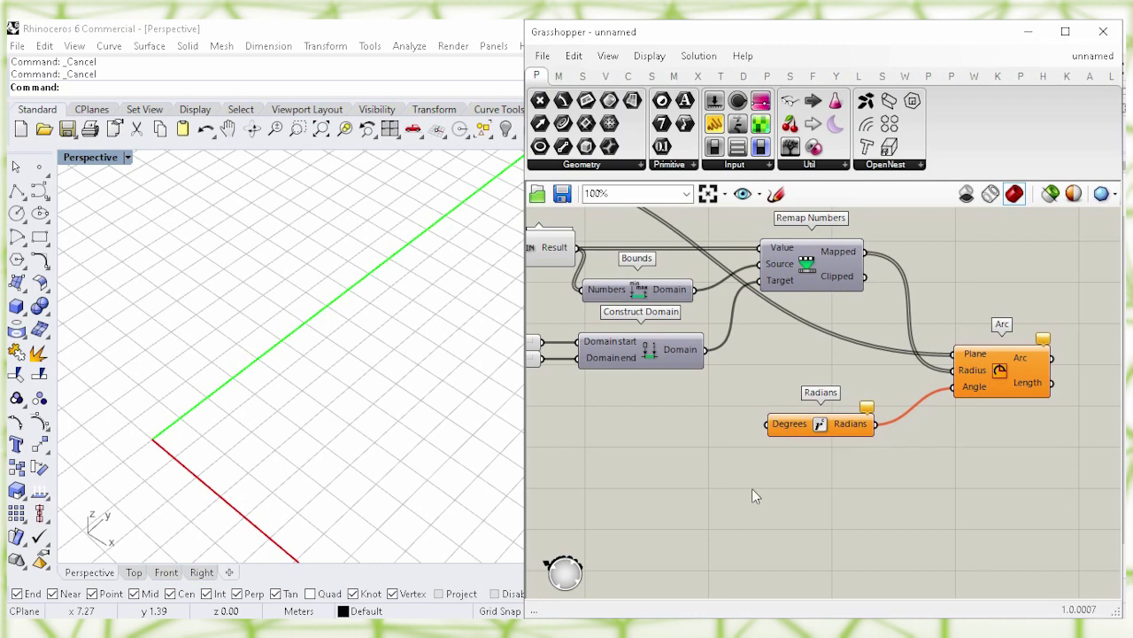
Add a number slider set to 118, connect it to Radians' Degrees input and align it beside the component.
double_click(634, 440)
type("11")
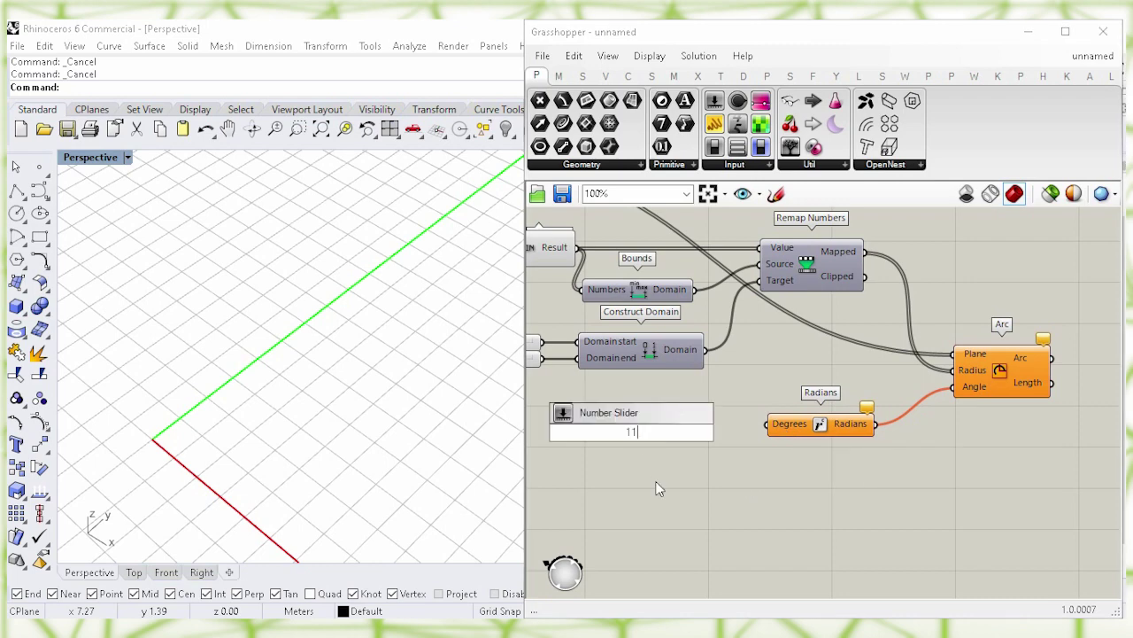
type("8")
key("Return")
left_click_drag(717, 432, 767, 424)
left_click_drag(694, 435, 732, 427)
left_click(923, 485)
Add a Loft component next to Arc and connect Arc's Arc output to its Curves input.
right_click_drag(971, 464, 879, 484)
right_click_drag(947, 493, 734, 476)
double_click(875, 401)
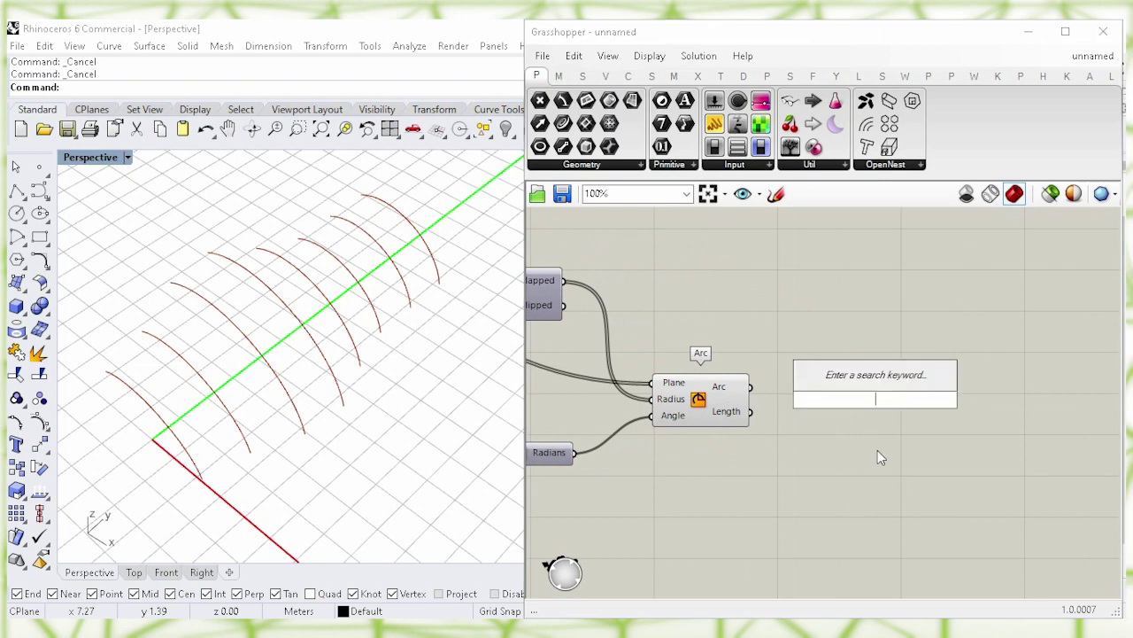
type("loft")
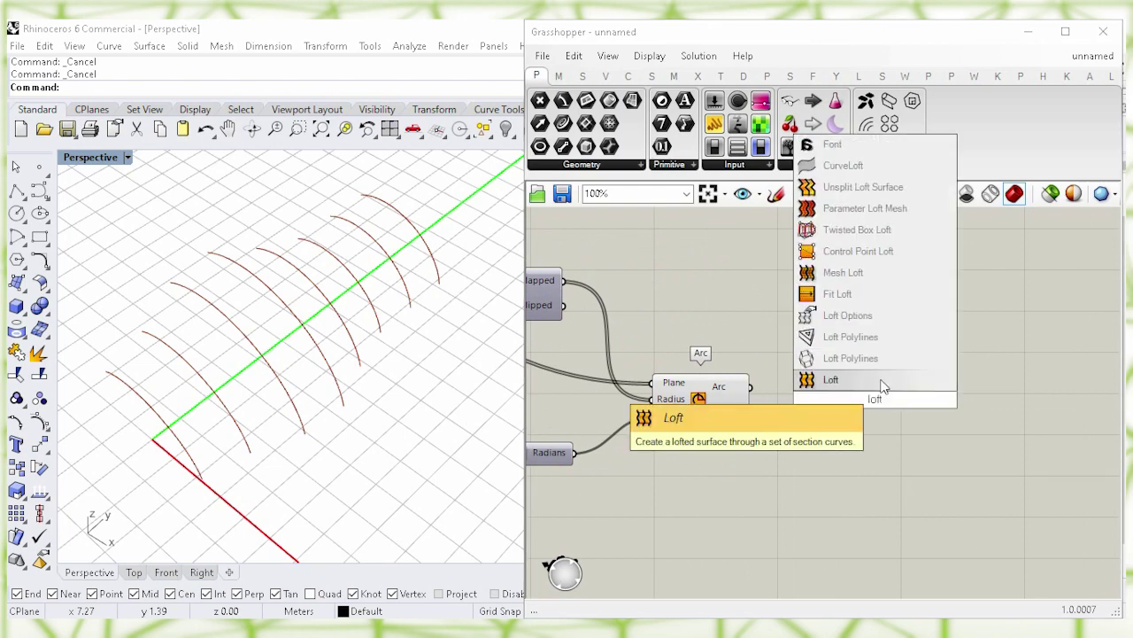
left_click(850, 380)
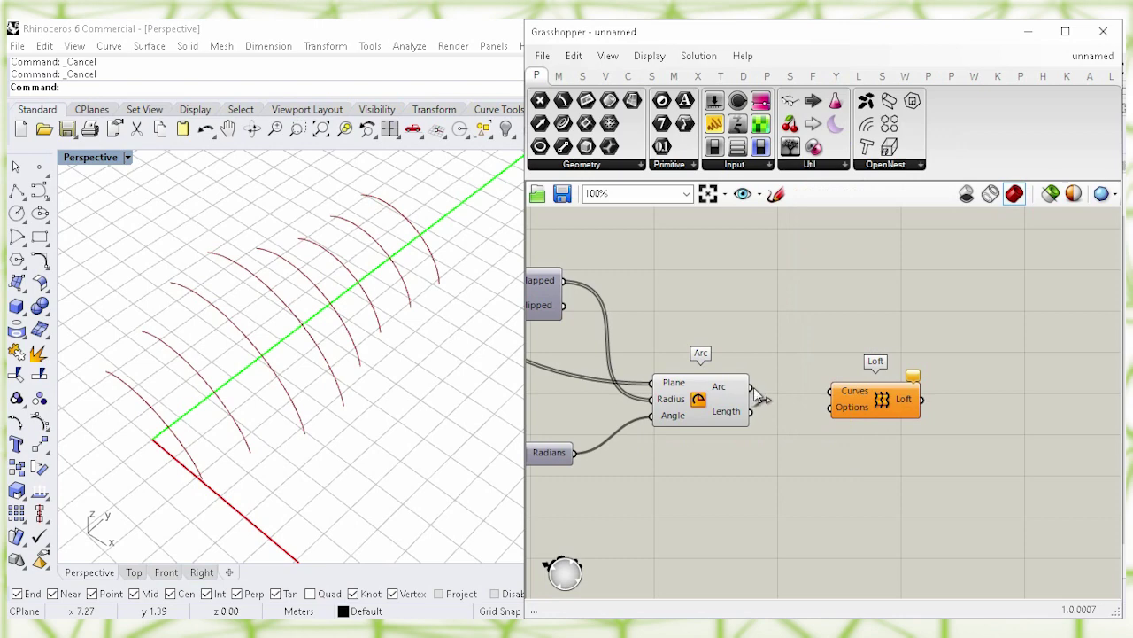
left_click_drag(797, 388, 837, 400)
left_click(790, 468)
Turn off the preview of the Arc component.
left_click(688, 399)
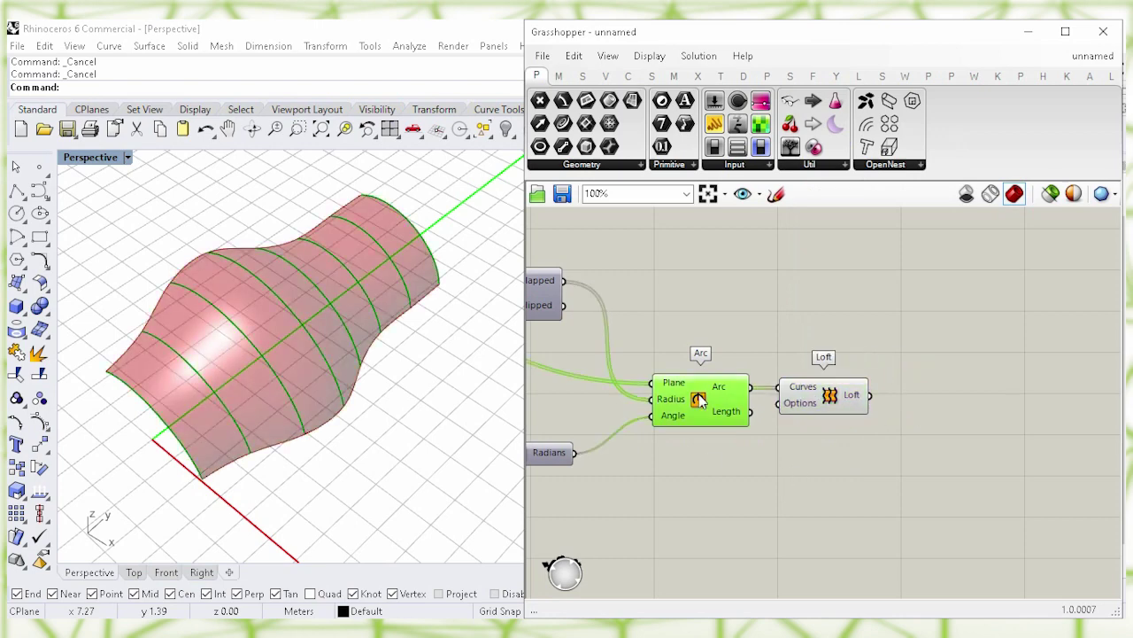
right_click(704, 403)
left_click(753, 425)
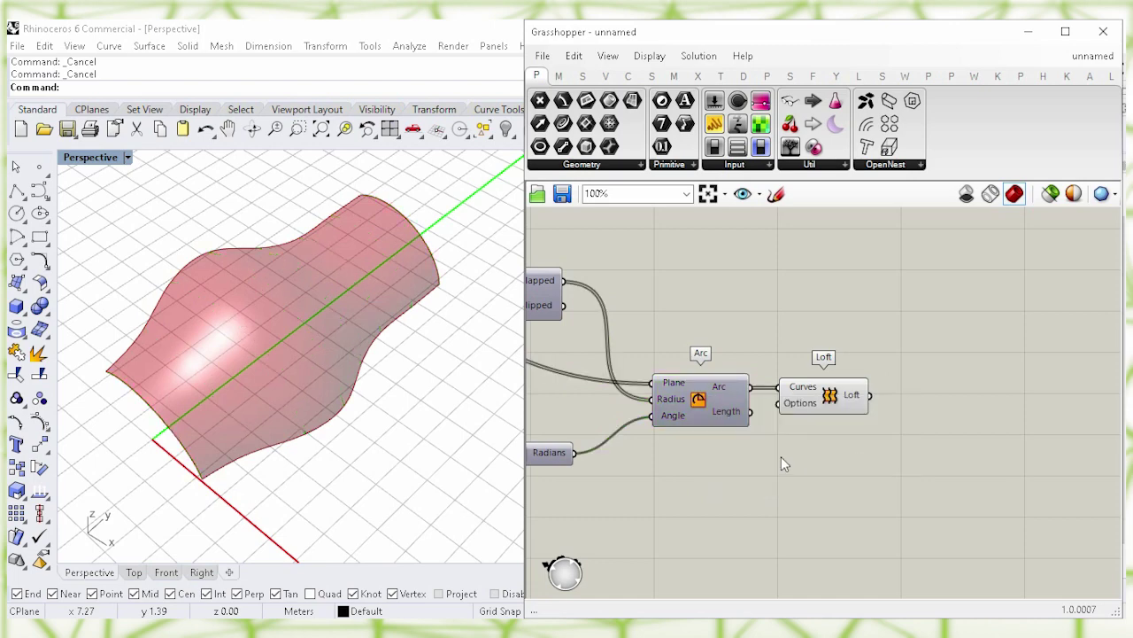
Try a smaller arc angle on the slider feeding Radians, and set it back to 118.
right_click_drag(716, 484, 898, 461)
right_click_drag(799, 460, 850, 471)
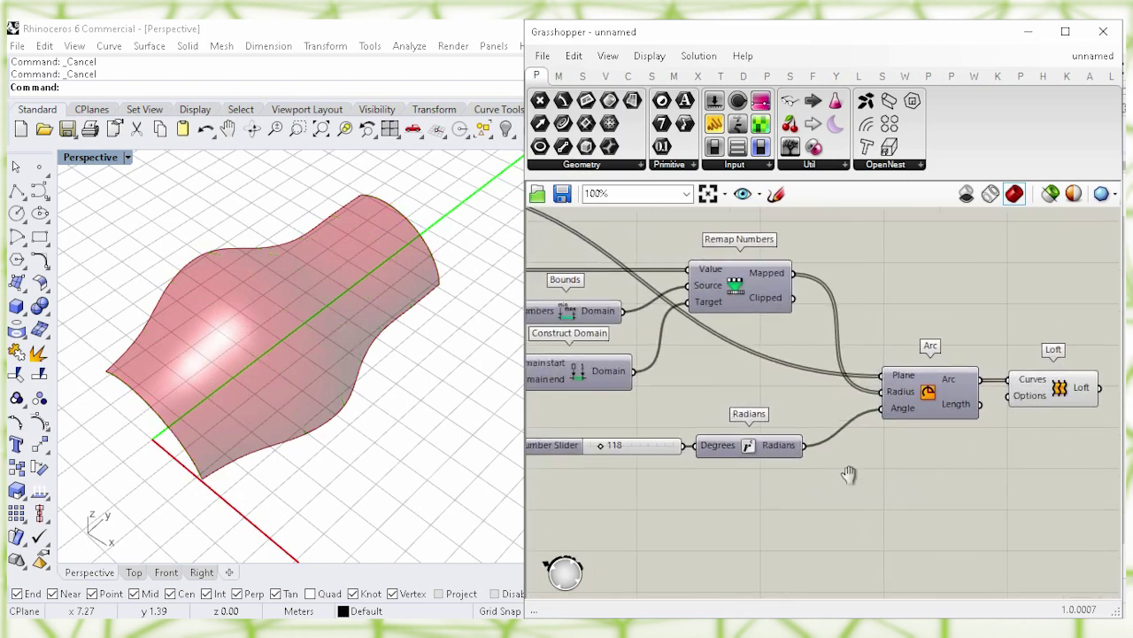
right_click_drag(728, 510, 784, 493)
left_click(806, 446)
left_click(713, 445)
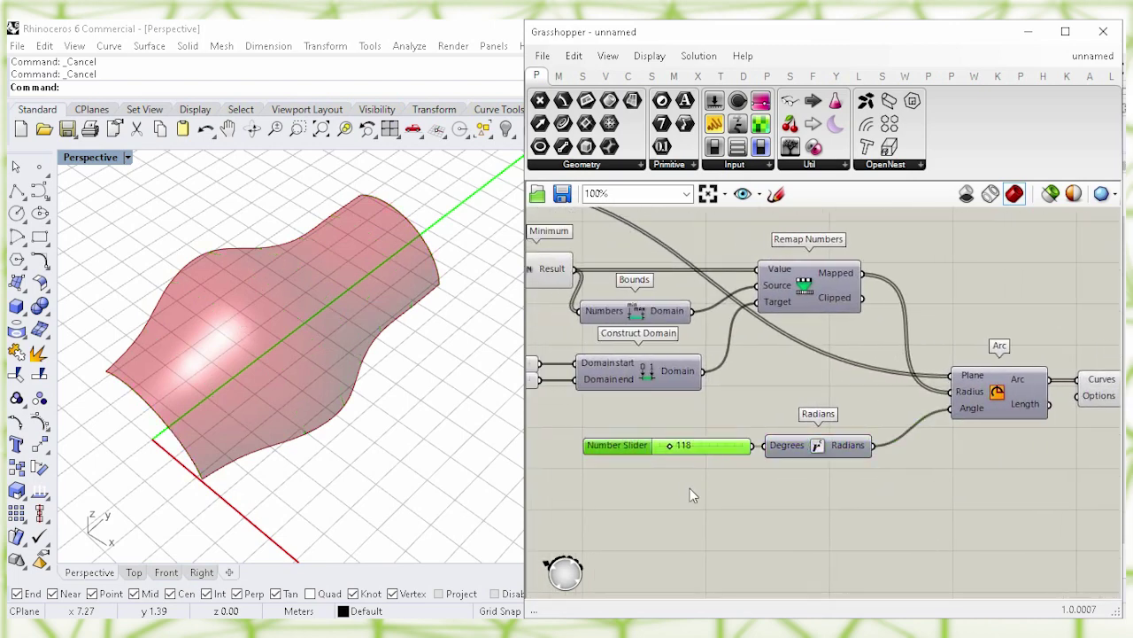
left_click_drag(672, 448, 680, 453)
double_click(686, 445)
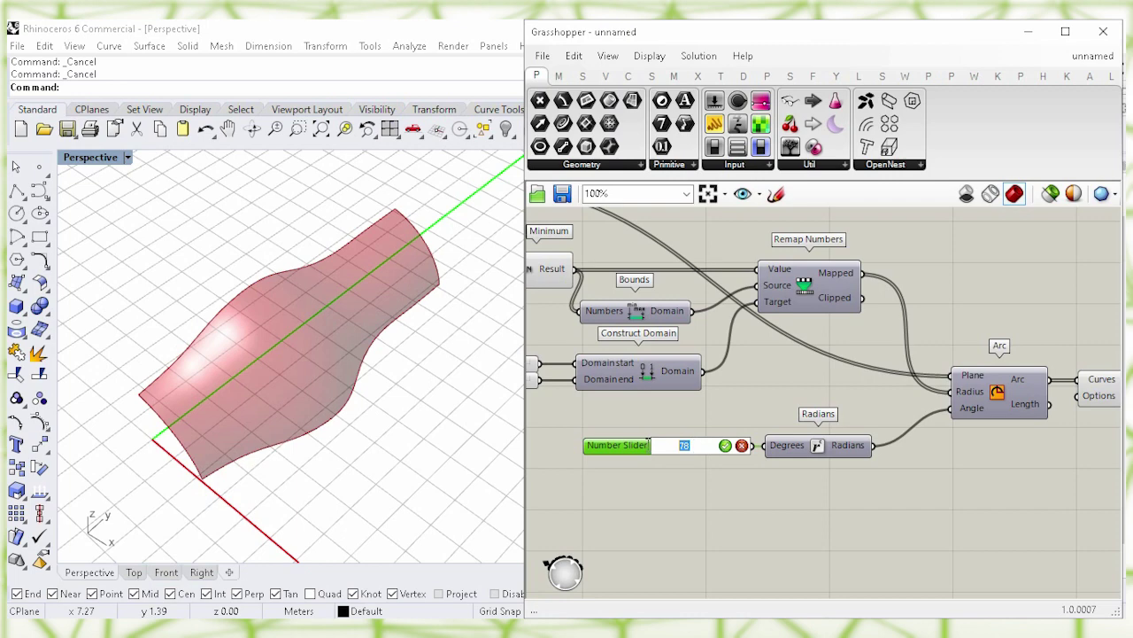
type("118")
left_click(725, 445)
Try a lower value on Construct Domain's Domain end slider, and set it back to 2.3.
right_click_drag(603, 500, 802, 542)
left_click(810, 424)
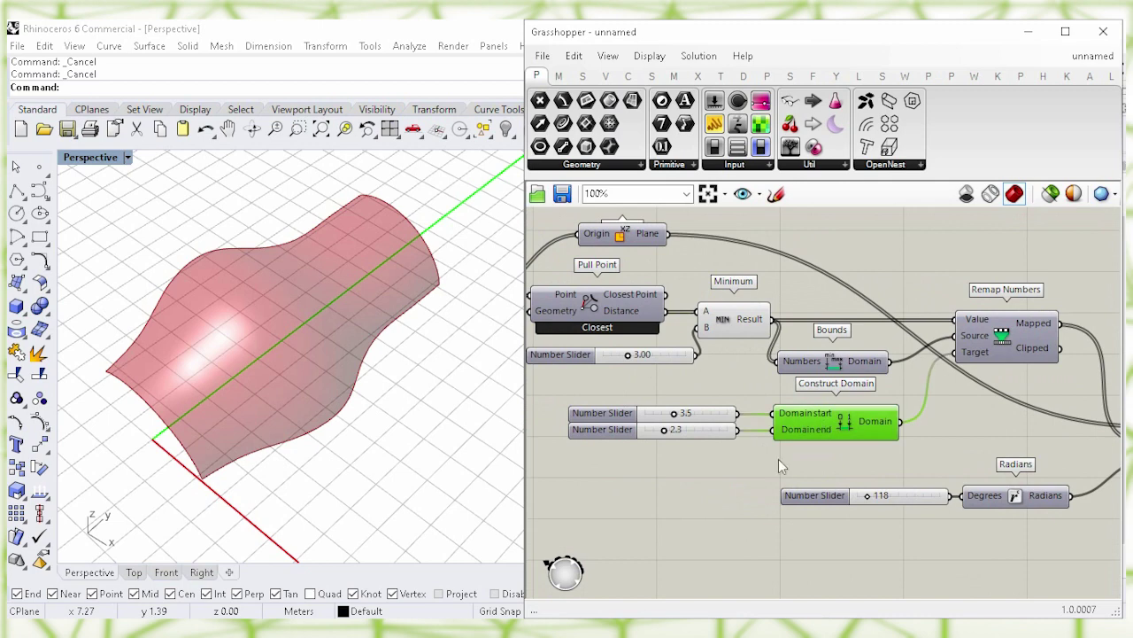
left_click_drag(664, 429, 659, 433)
left_click(680, 440)
double_click(680, 440)
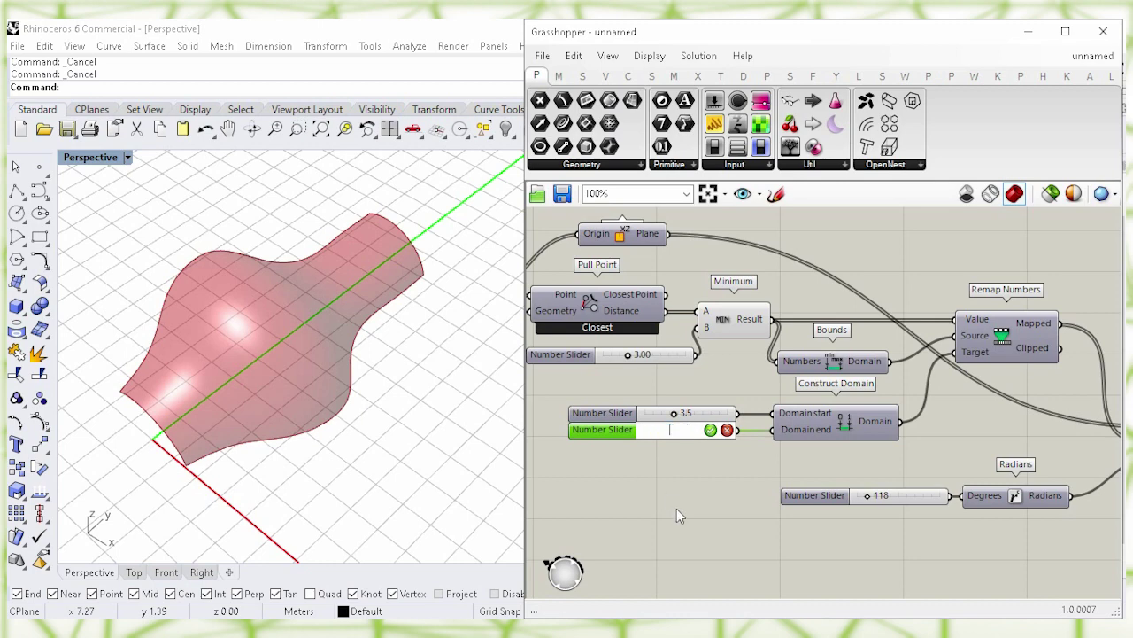
type("2.3")
left_click(711, 432)
Try another value on Construct Domain's Domain start slider, and set it back to 3.5.
left_click(691, 416)
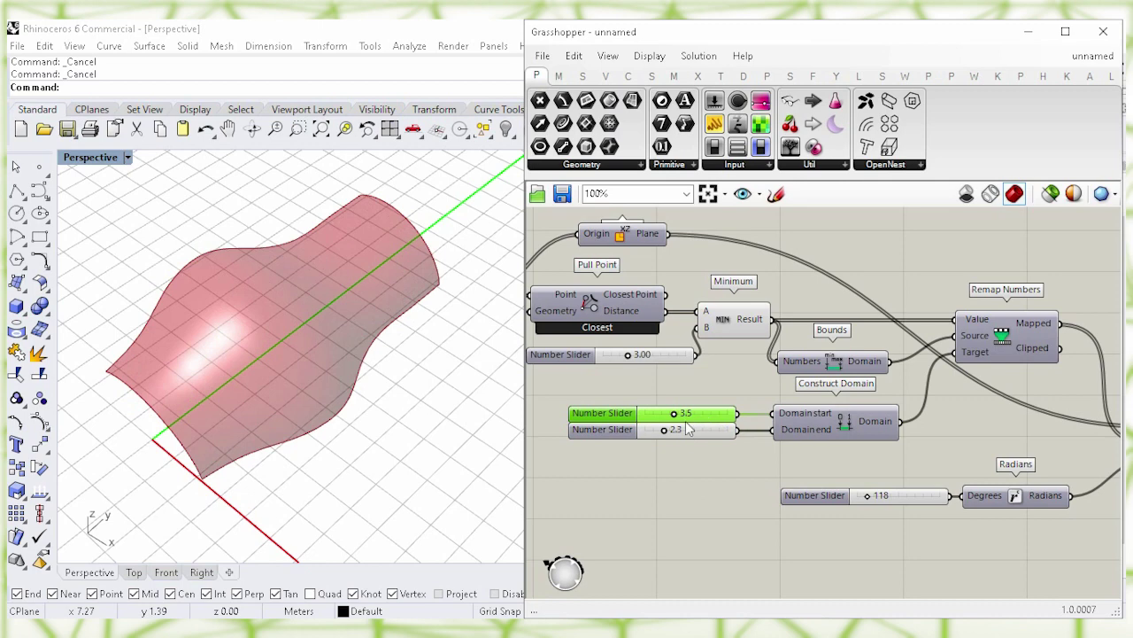
mouse_move(678, 417)
left_mouse_down()
mouse_move(689, 418)
mouse_move(675, 418)
left_mouse_up()
double_click(699, 416)
type("3.")
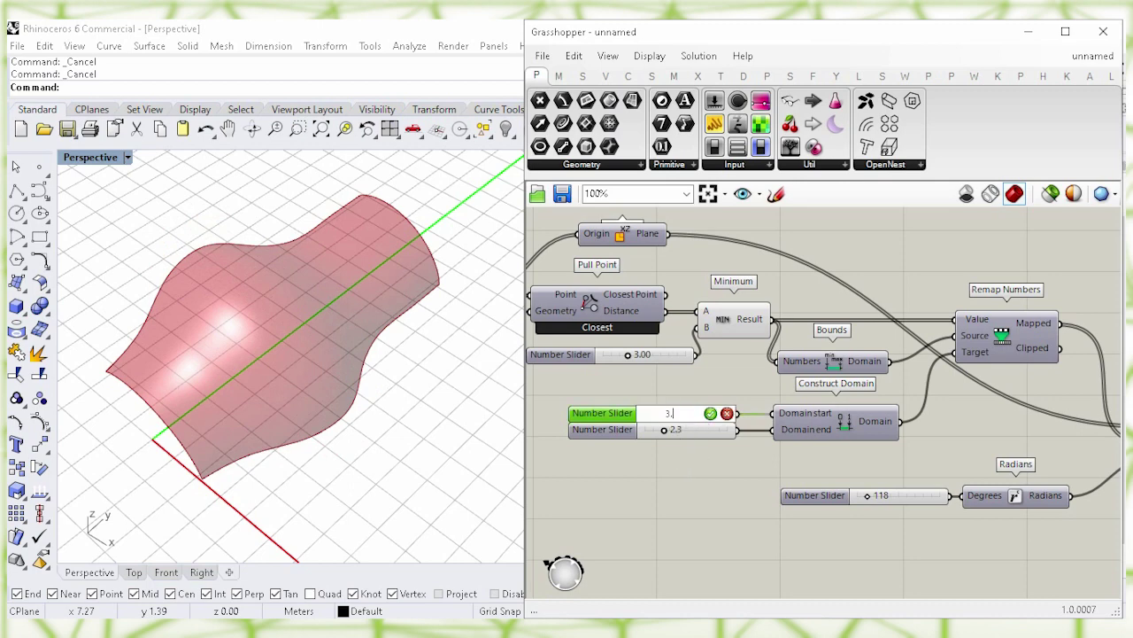
type("5")
left_click(711, 414)
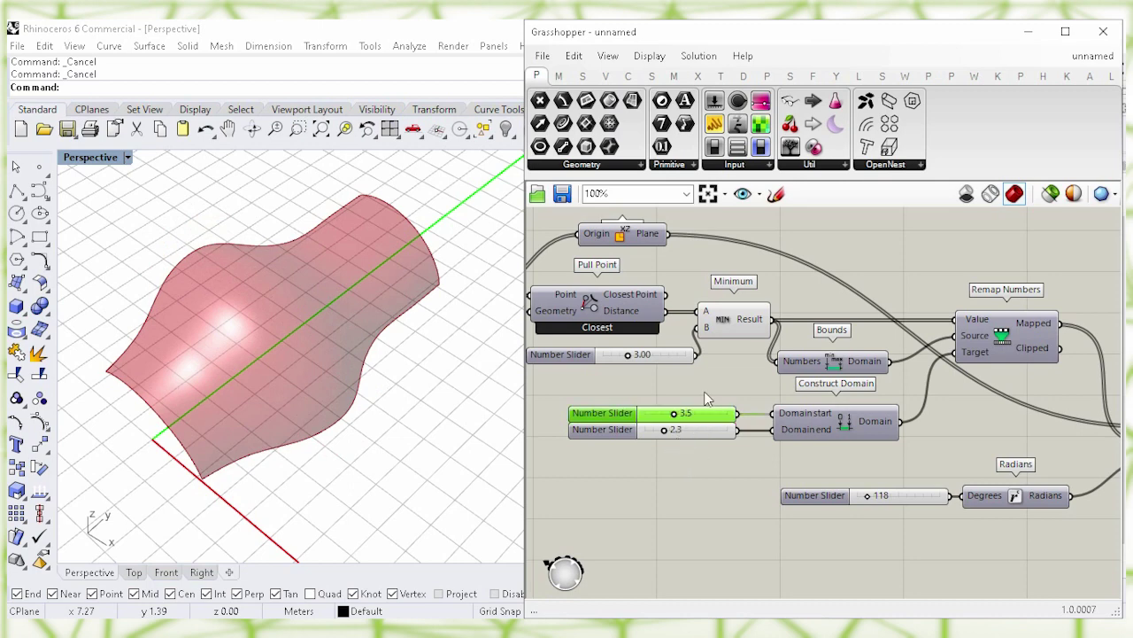
left_click(707, 390)
Try 3.60 on the slider feeding Minimum's B input, and set it back to 3.00.
right_click_drag(685, 402, 736, 442)
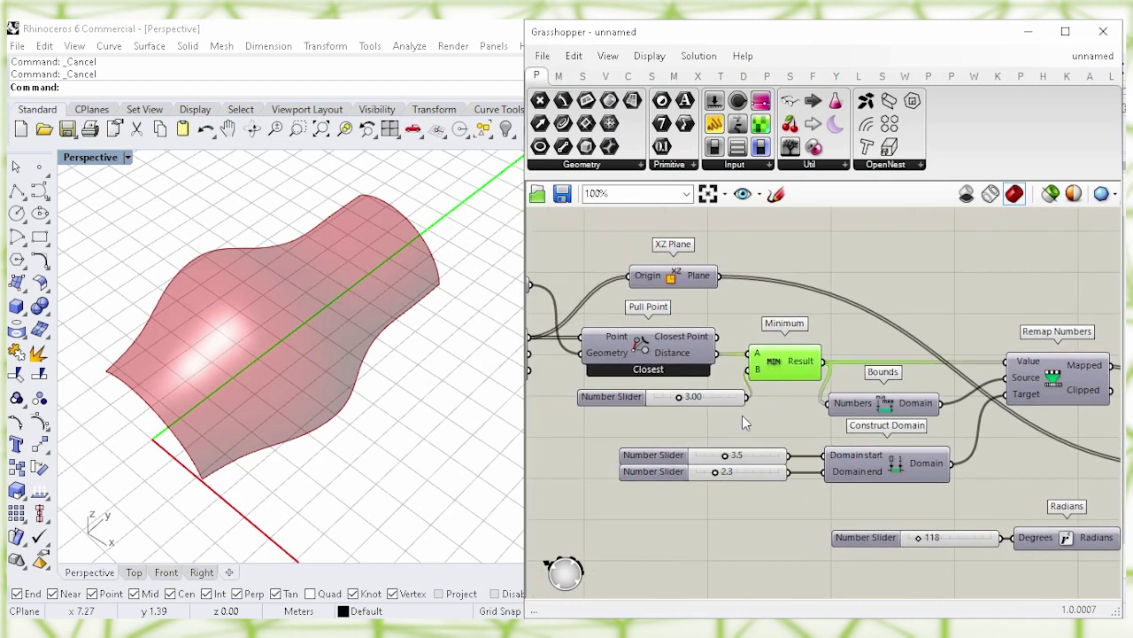
left_click_drag(679, 398, 687, 401)
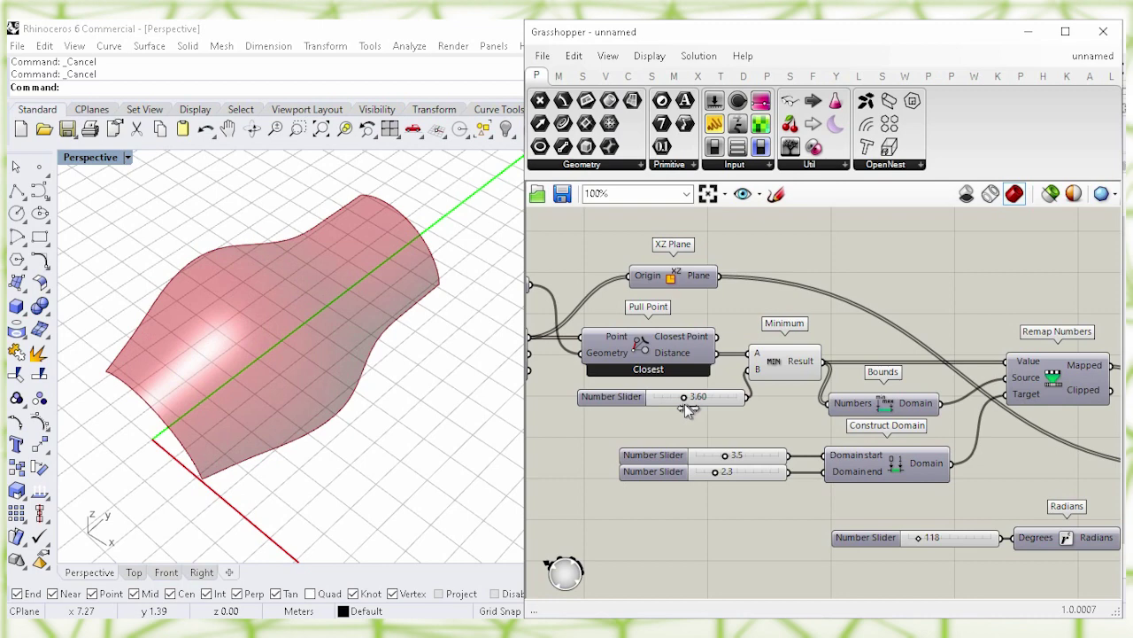
double_click(707, 403)
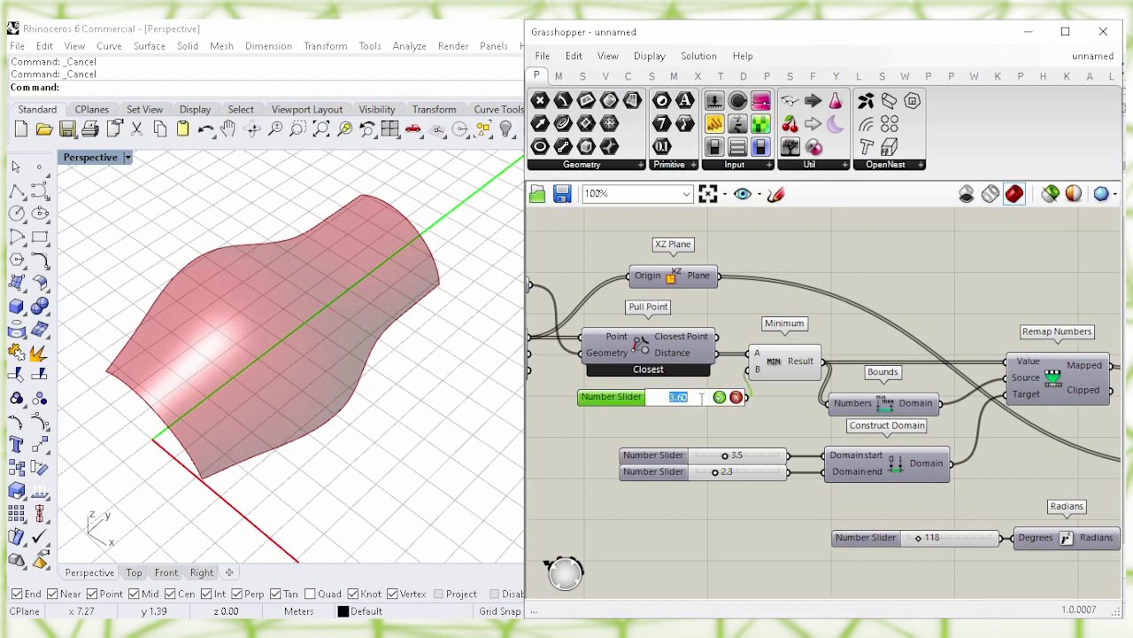
type("3.00")
key("Return")
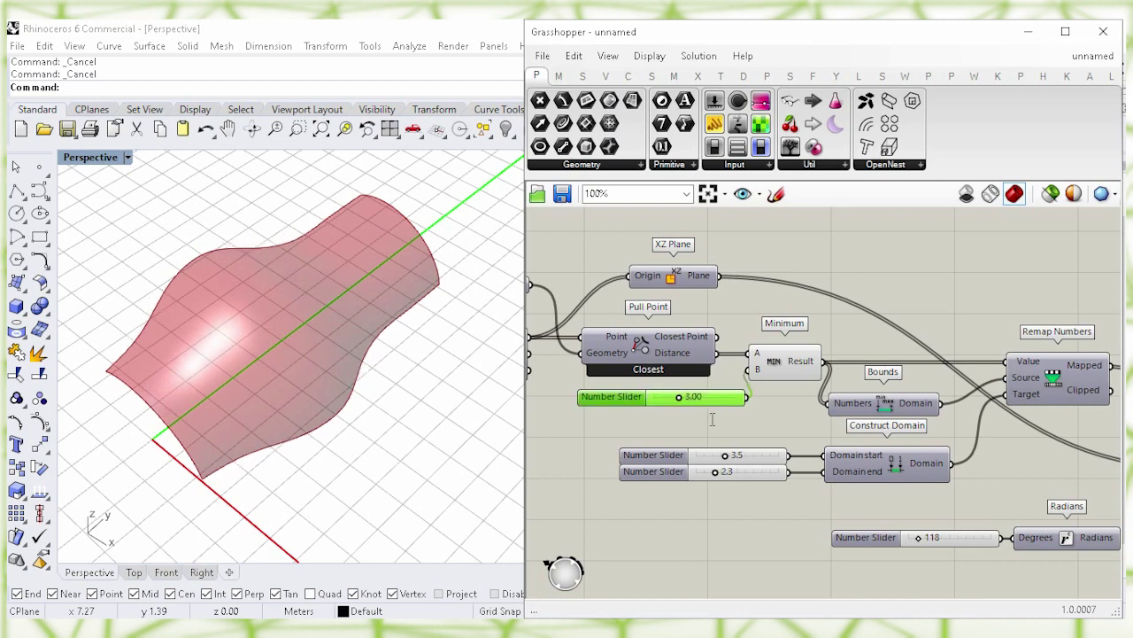
Move the attractor point along the line by setting Point On Curve to 0.471.
right_click_drag(664, 419, 824, 438)
left_click(665, 309)
mouse_move(629, 303)
left_mouse_down()
mouse_move(646, 305)
mouse_move(621, 305)
mouse_move(636, 314)
left_mouse_up()
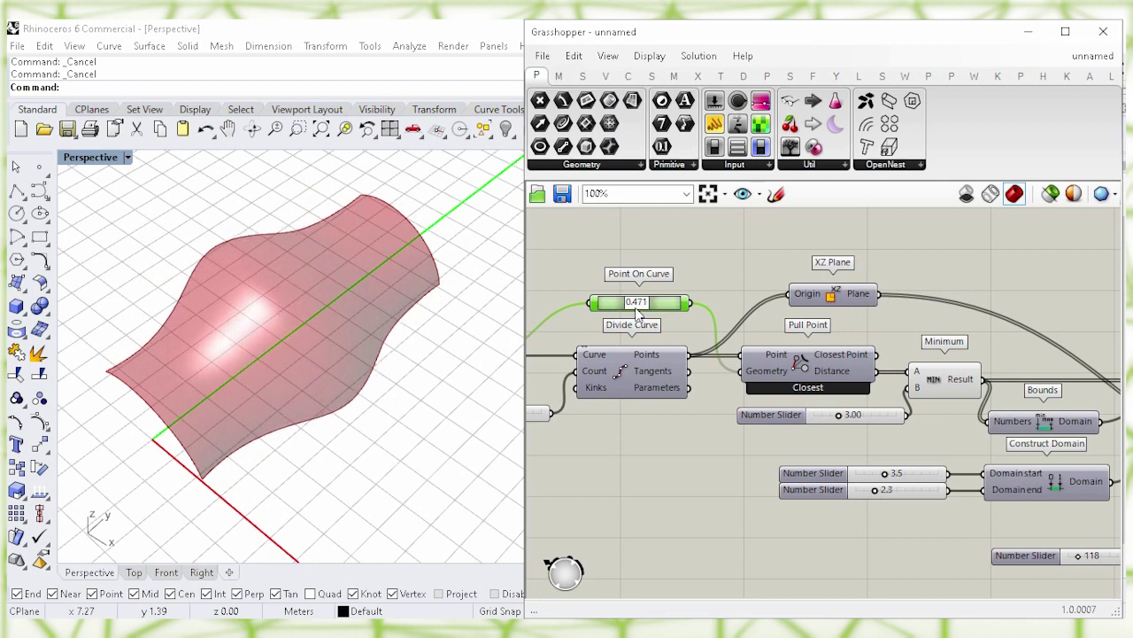
Try another division count on the slider feeding Divide Curve, and return it to 7.
right_click_drag(661, 422, 758, 376)
left_click(757, 375)
mouse_move(637, 411)
left_mouse_down()
mouse_move(604, 414)
mouse_move(634, 413)
left_mouse_up()
left_click(638, 458)
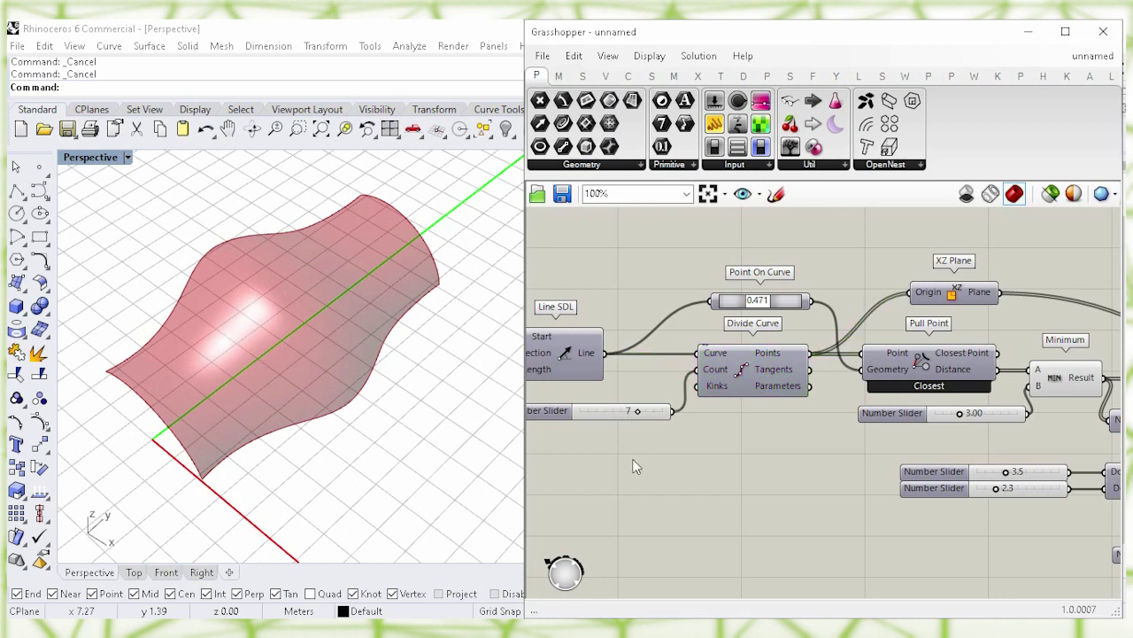
Try another line length on the slider feeding Line SDL, and return it to 10.00.
right_click_drag(660, 464, 832, 453)
left_click(738, 353)
left_click(644, 409)
mouse_move(657, 381)
left_mouse_down()
mouse_move(609, 381)
mouse_move(672, 383)
left_mouse_up()
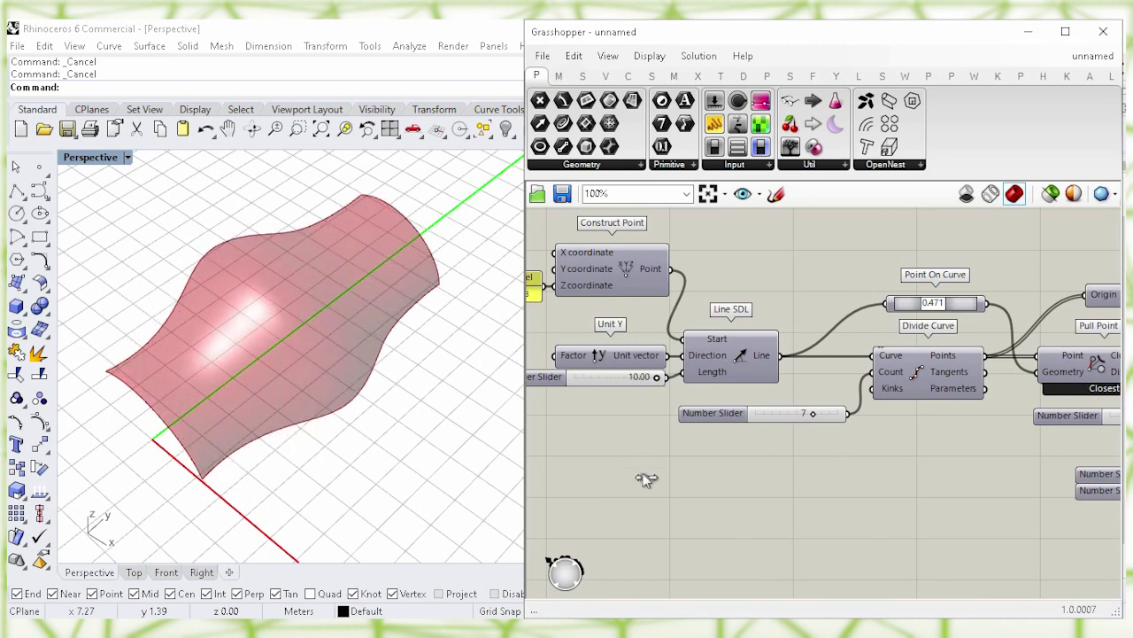
Turn on the preview of the Arc component.
right_click_drag(946, 447, 666, 414)
right_click_drag(919, 521, 727, 486)
right_click_drag(988, 428, 884, 413)
right_click_drag(1047, 341, 924, 379)
left_click_drag(964, 459, 979, 459)
left_click(917, 366)
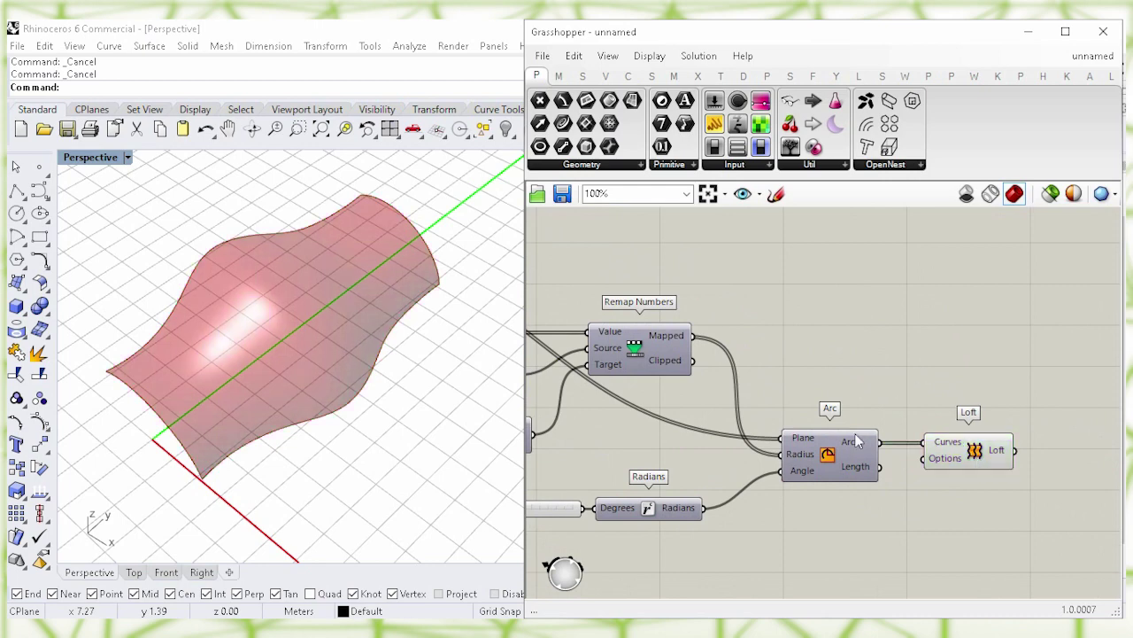
left_click(828, 456)
right_click(828, 454)
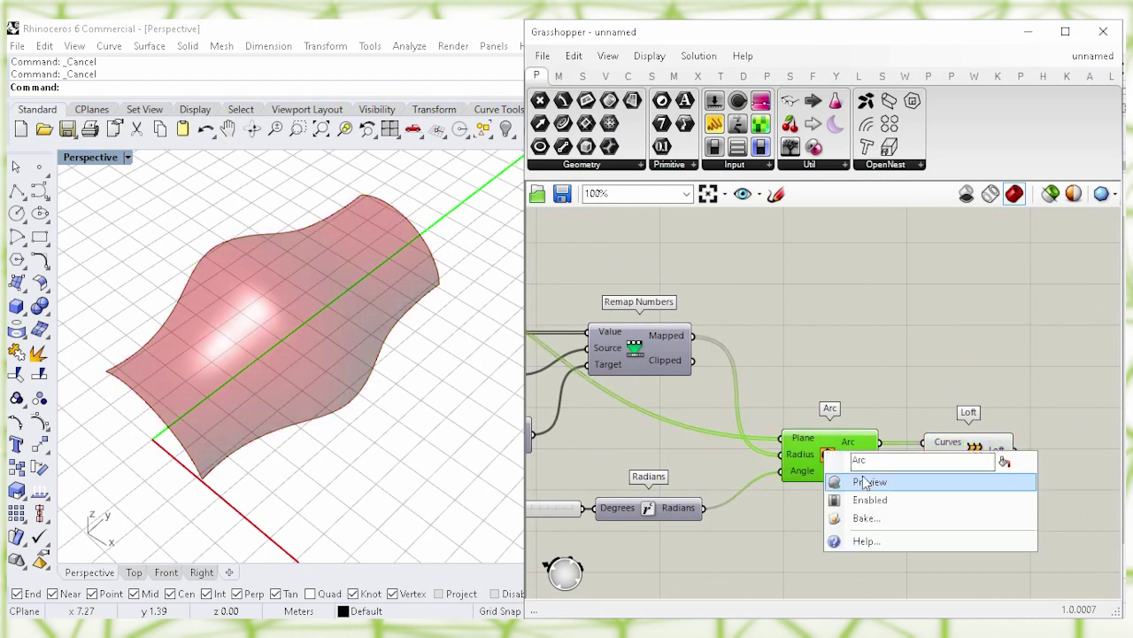
left_click(1006, 479)
left_click(950, 518)
Add the Project component with Geometry and Plane inputs, and place it above Loft.
double_click(934, 317)
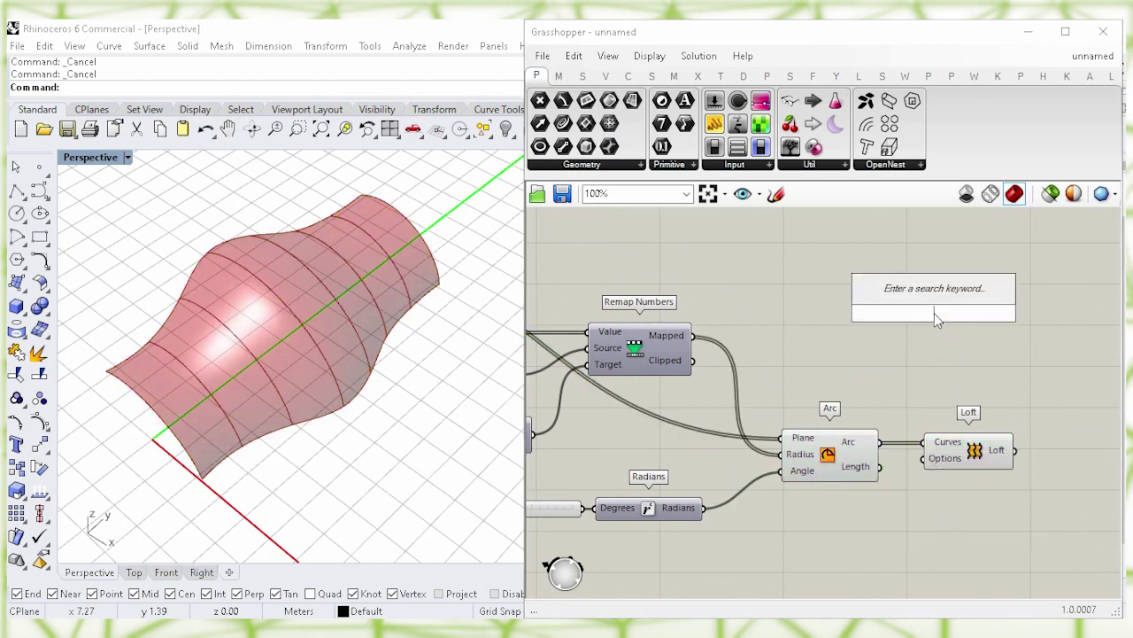
type("pr")
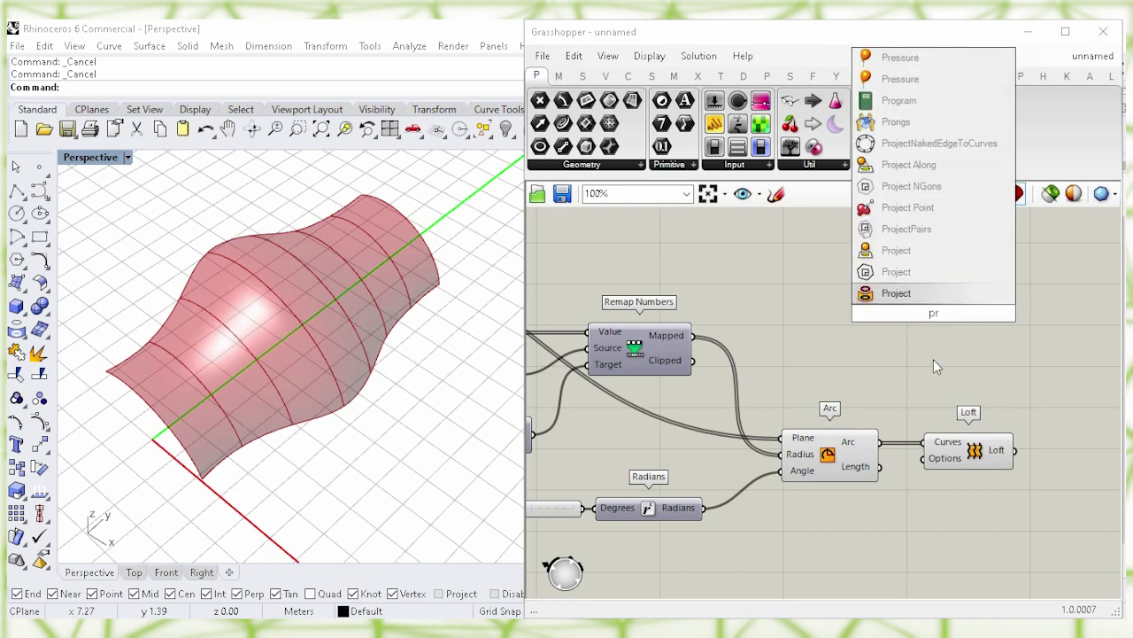
type("o")
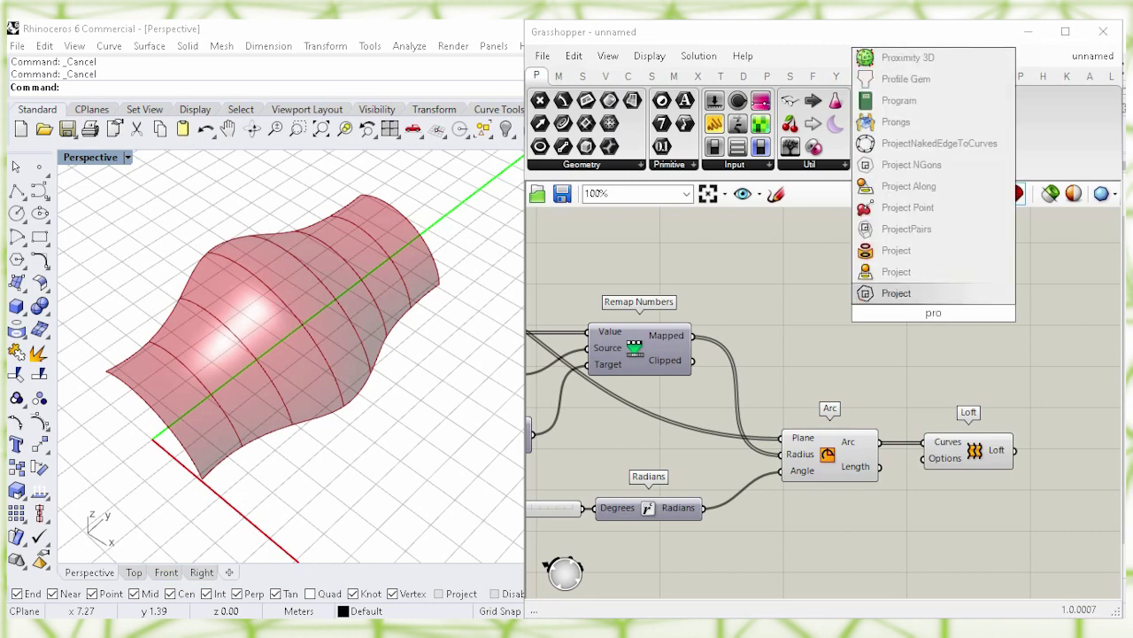
left_click(896, 272)
left_click_drag(885, 312, 903, 310)
left_click(857, 341)
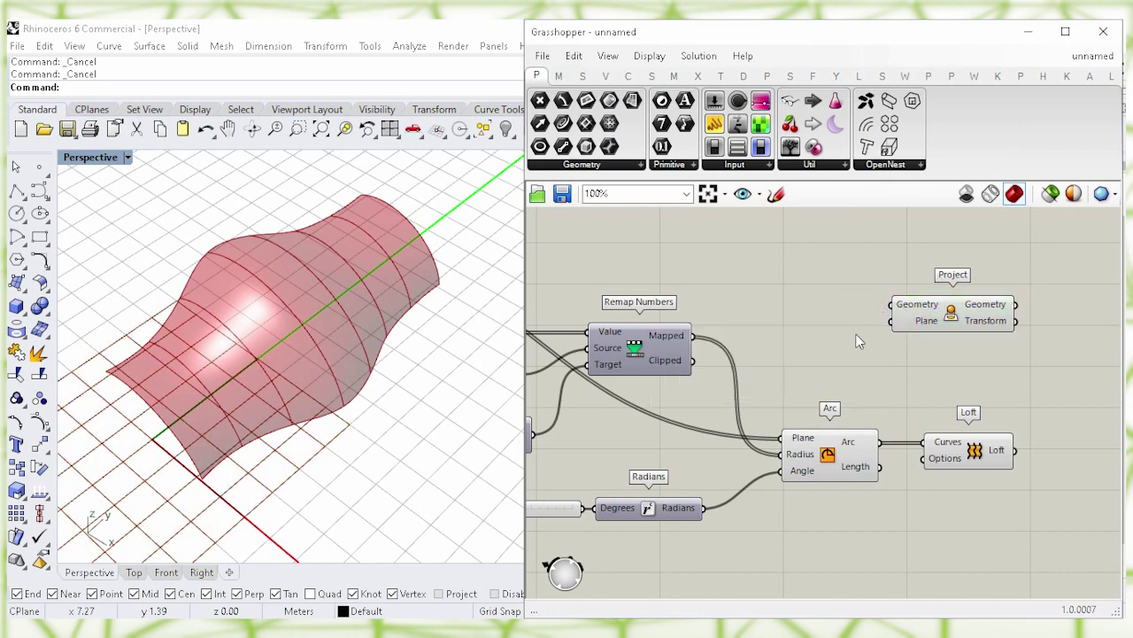
Connect Arc's Arc output to Project's Geometry input and turn off the preview of Arc.
left_click(837, 469)
left_click_drag(879, 441, 891, 305)
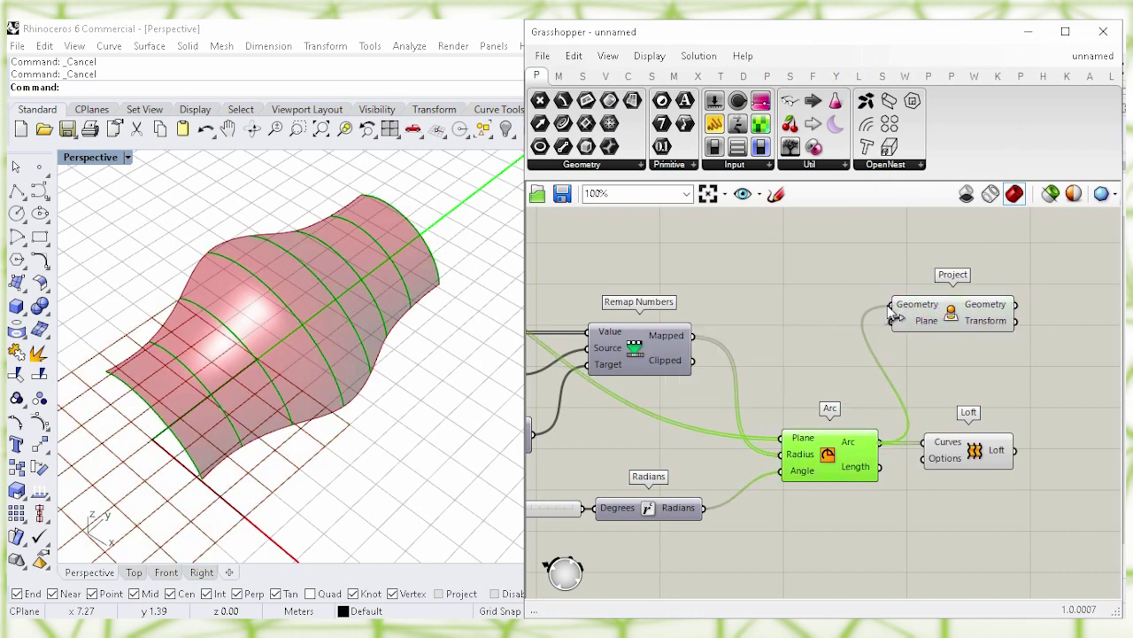
left_click(847, 262)
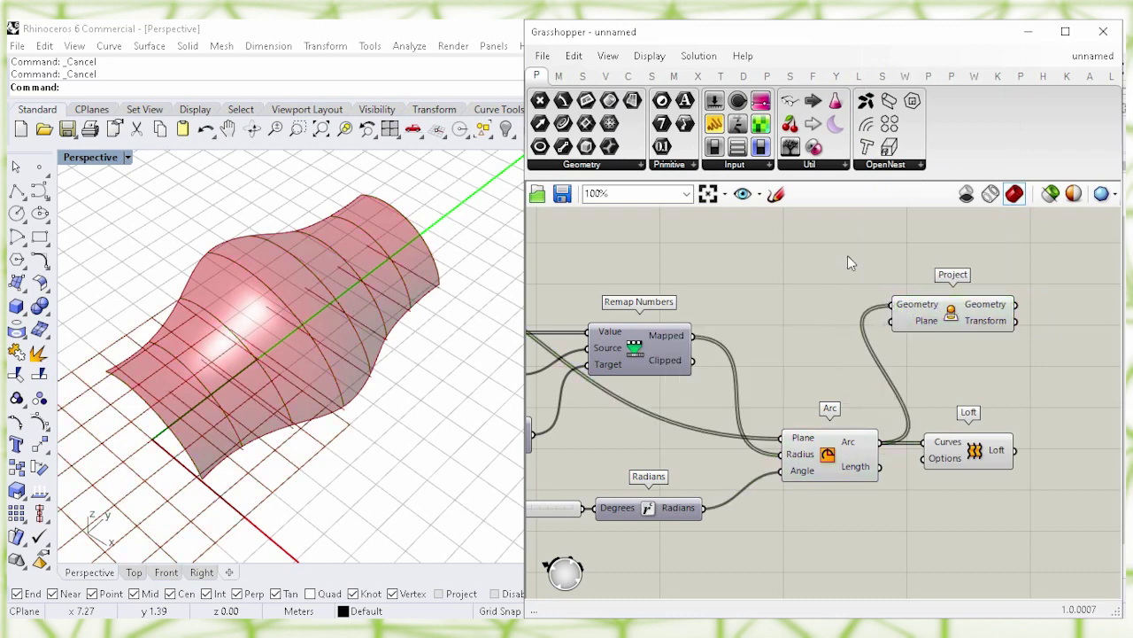
right_click(831, 454)
left_click(999, 484)
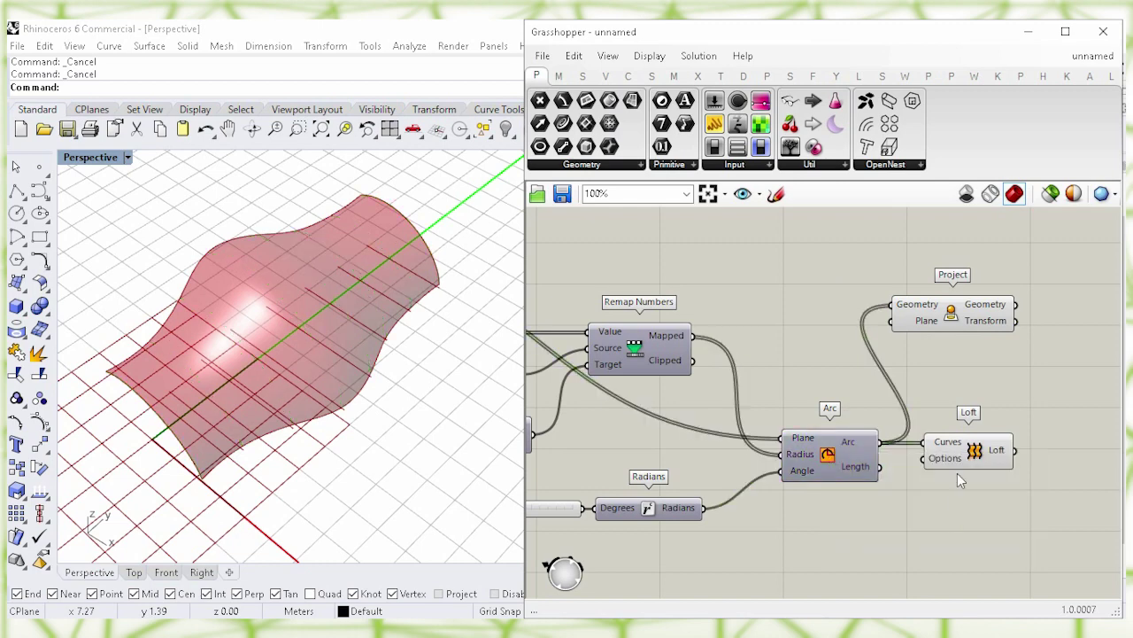
Preview the Construct Point component to check the point's location, and turn its preview off again.
mouse_move(929, 328)
right_click_drag(756, 264, 671, 366)
left_click(673, 375)
right_click(674, 375)
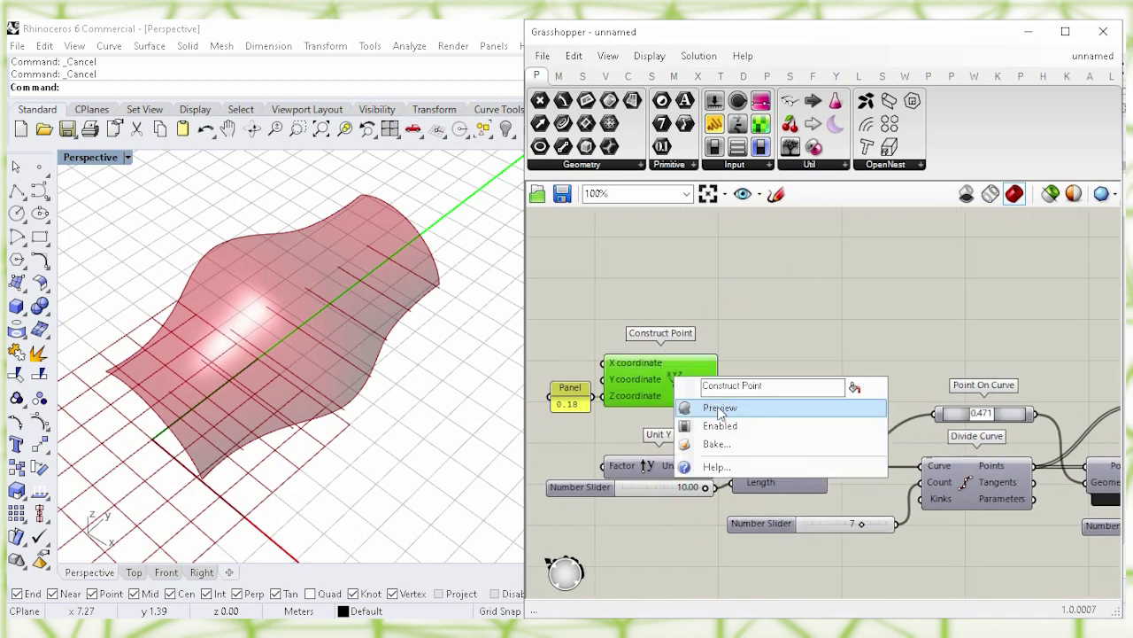
left_click(857, 409)
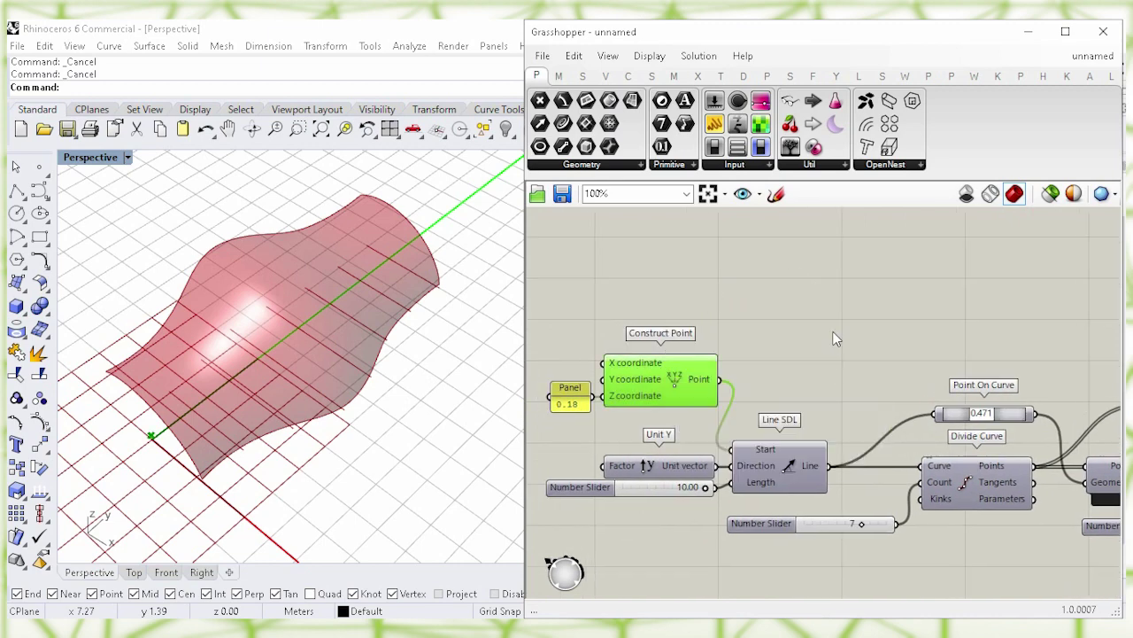
right_click(675, 380)
left_click(847, 412)
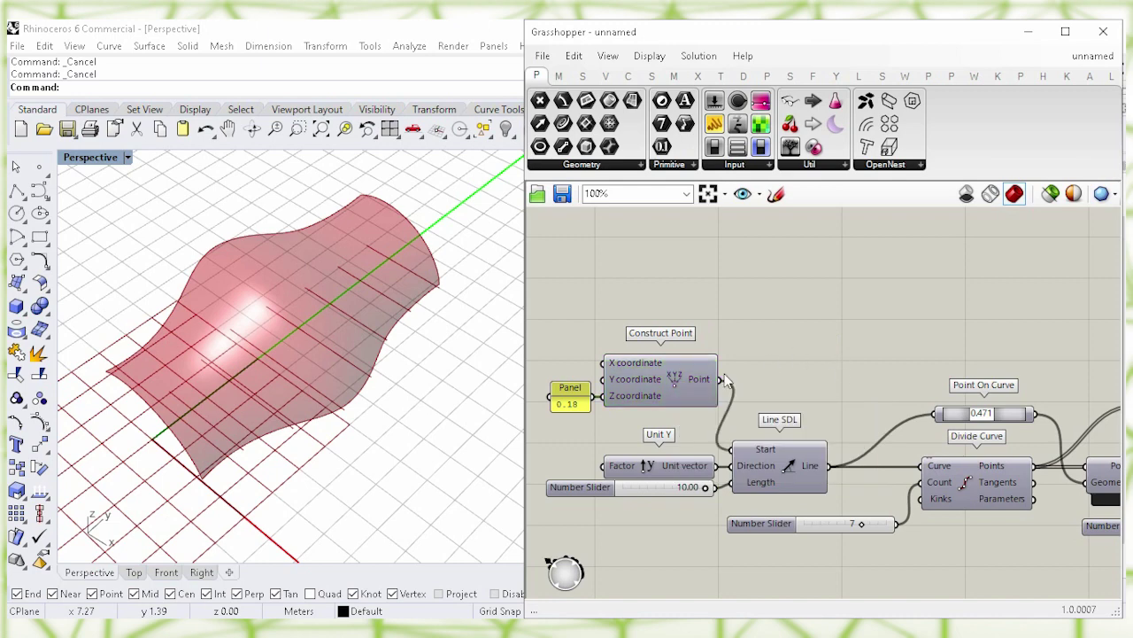
Connect Construct Point's Point output to Project's Plane input and move Project higher above Arc and Loft.
left_click_drag(721, 380, 920, 521)
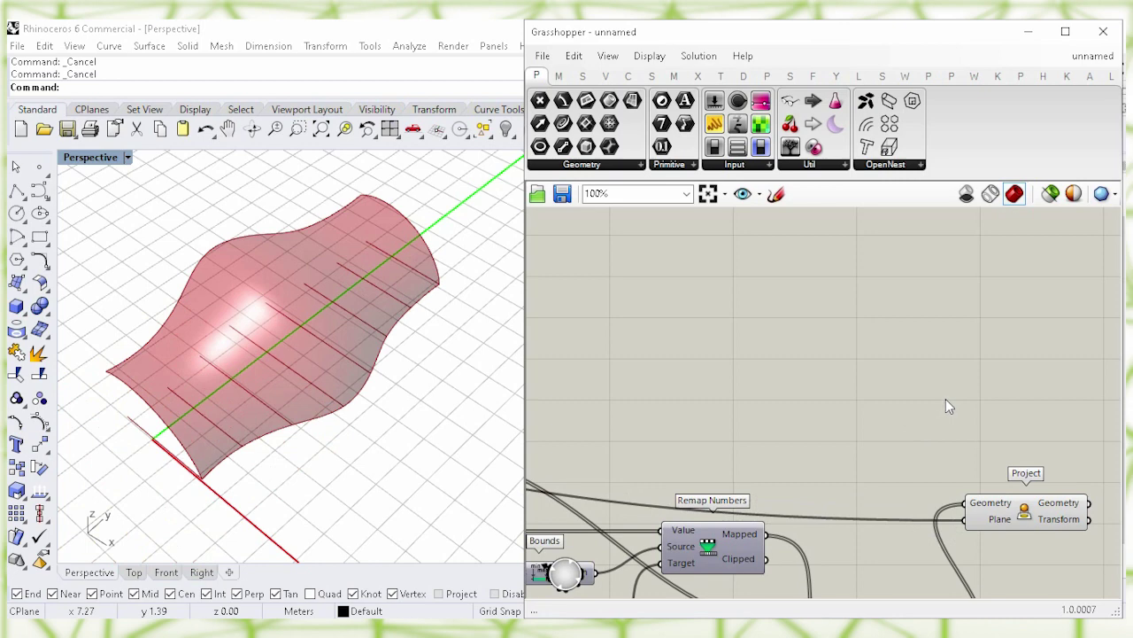
right_click_drag(959, 456, 917, 386)
left_click_drag(982, 441, 989, 357)
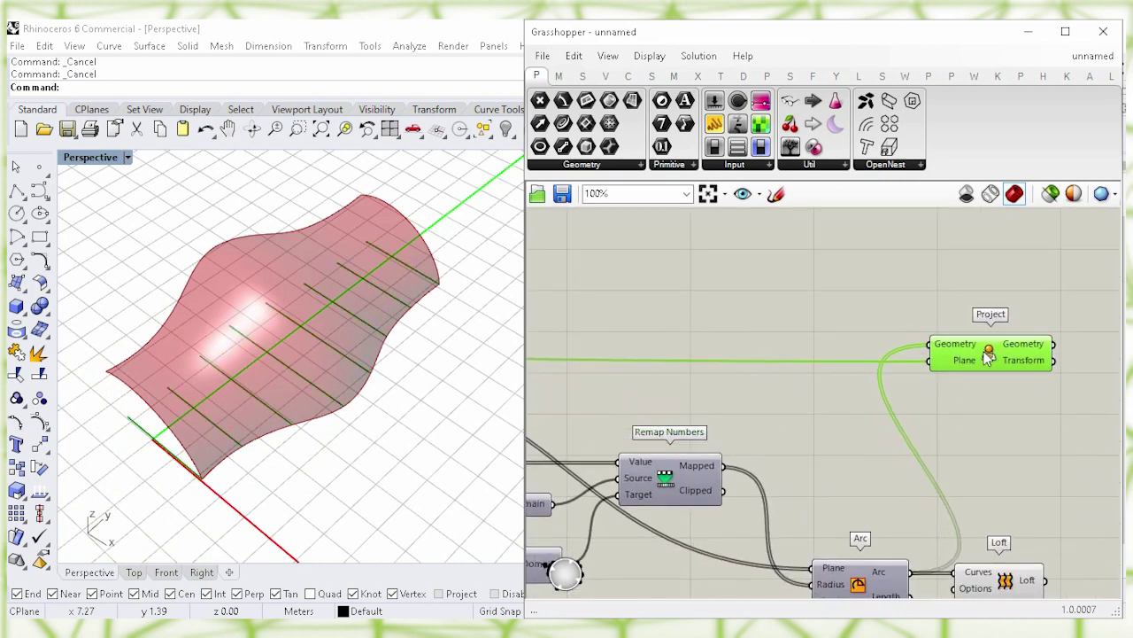
left_click(990, 407)
Turn off the preview of the Project component.
right_click_drag(995, 409, 718, 380)
left_click(703, 332)
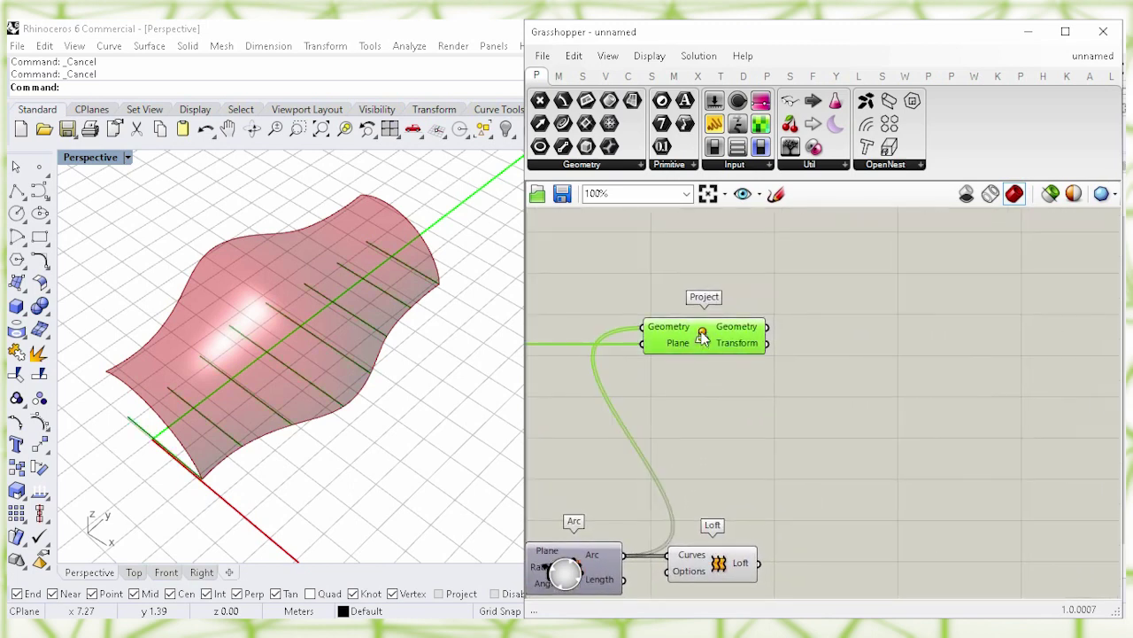
right_click(702, 334)
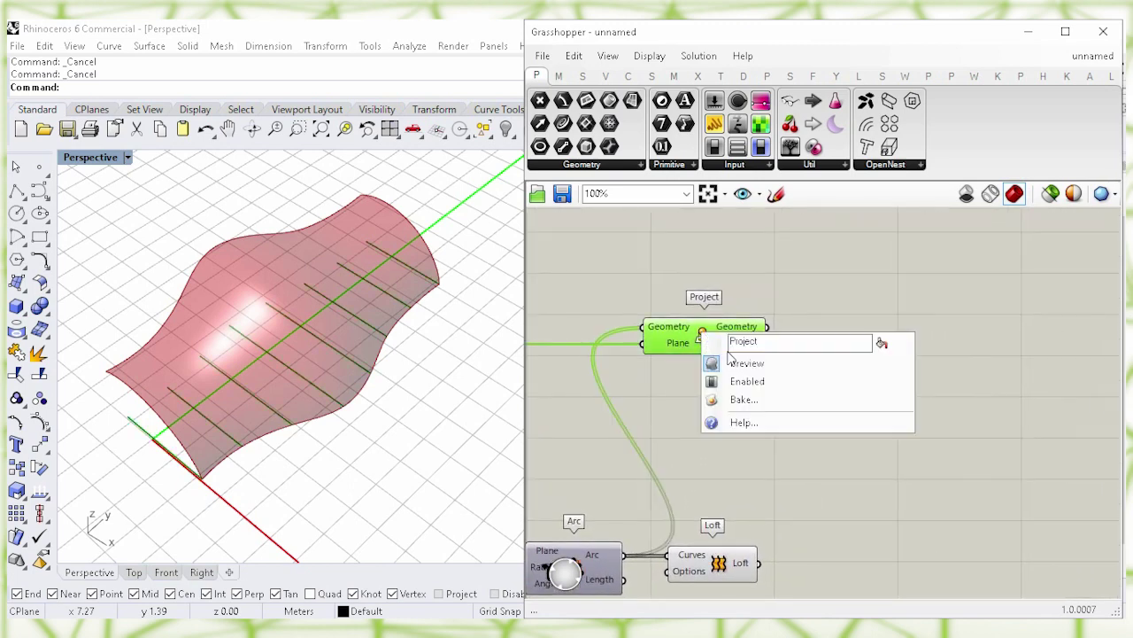
left_click(885, 367)
left_click(893, 420)
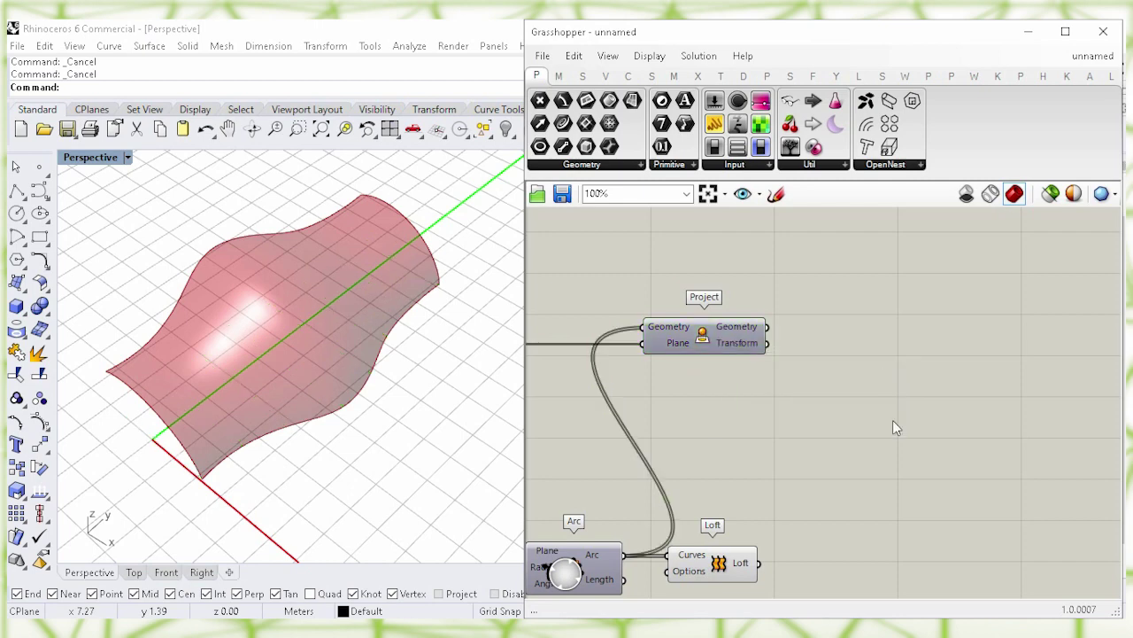
Add an End Points component beside Project and connect Project's Geometry output to its Curve input.
double_click(880, 341)
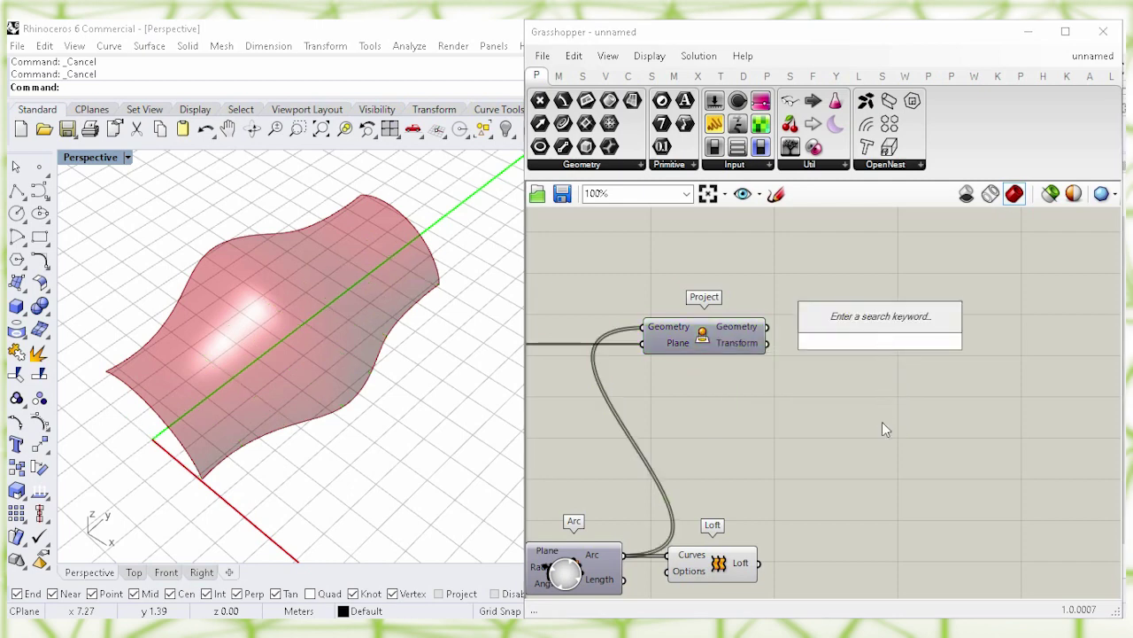
type("end")
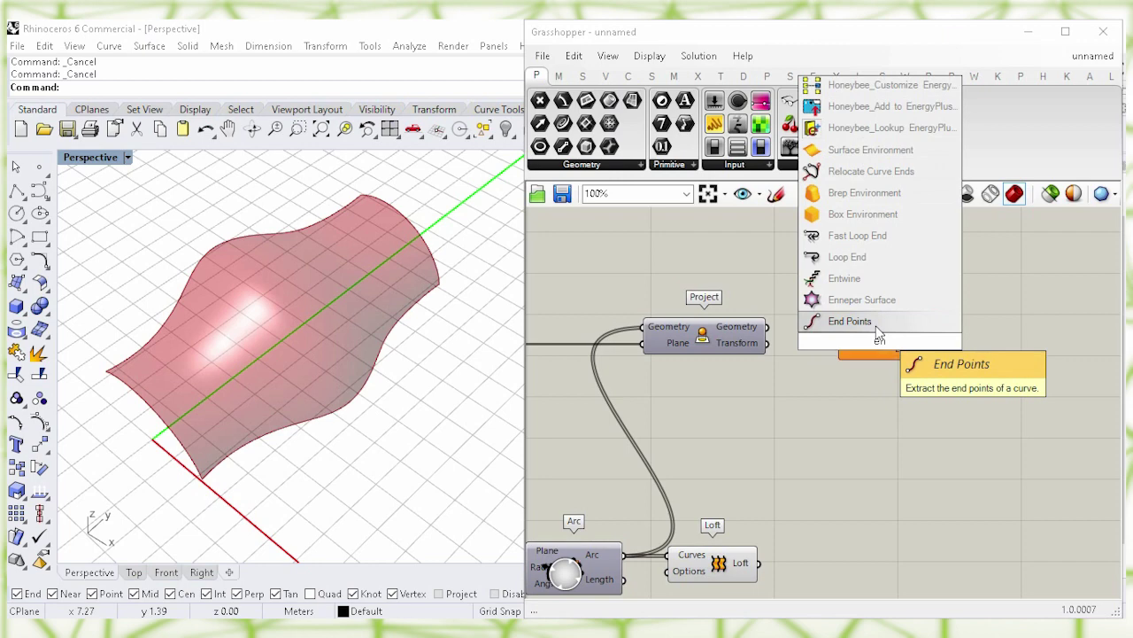
left_click(878, 324)
left_click_drag(769, 327, 823, 340)
left_click(824, 382)
right_click_drag(900, 375, 680, 353)
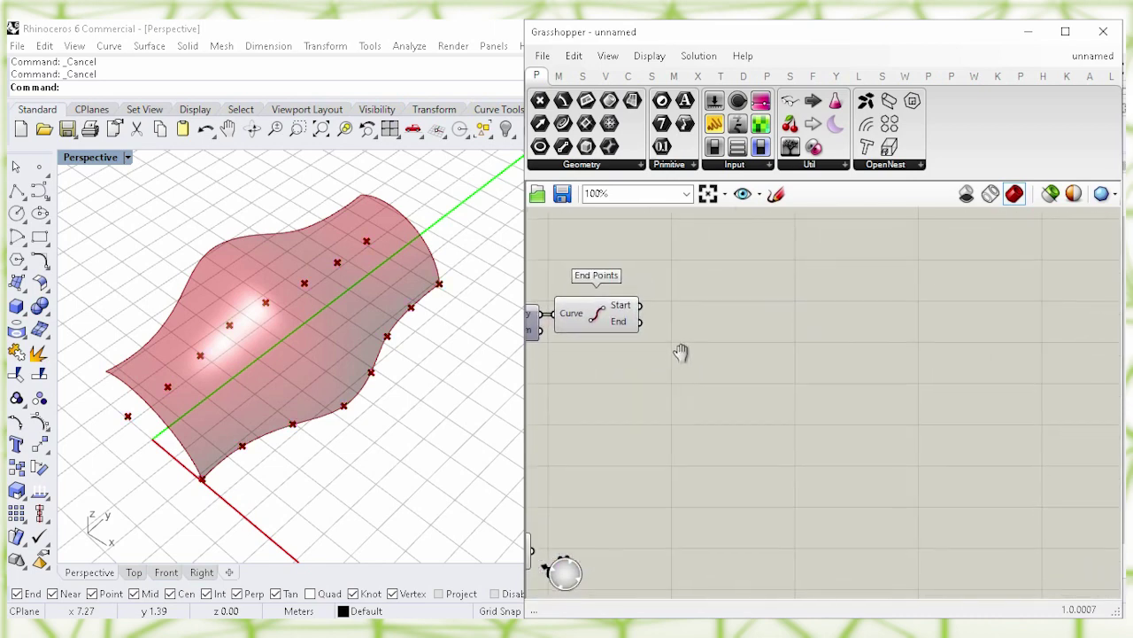
Add a Merge component beside End Points and connect End Points' Start output to its Data 1 input.
double_click(769, 338)
type("me")
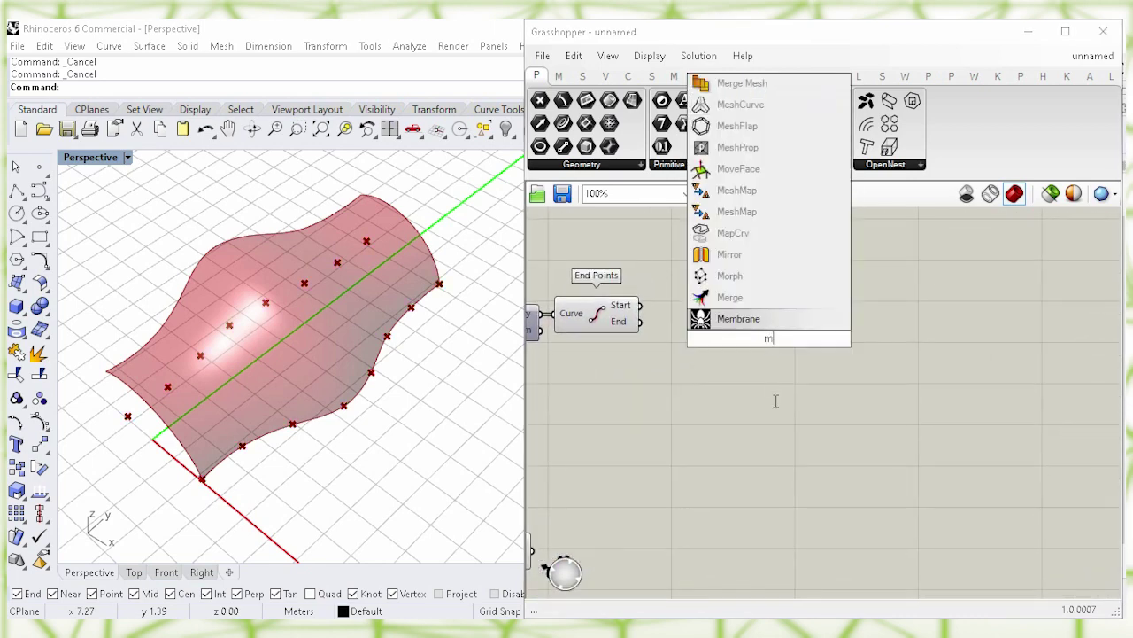
left_click(755, 321)
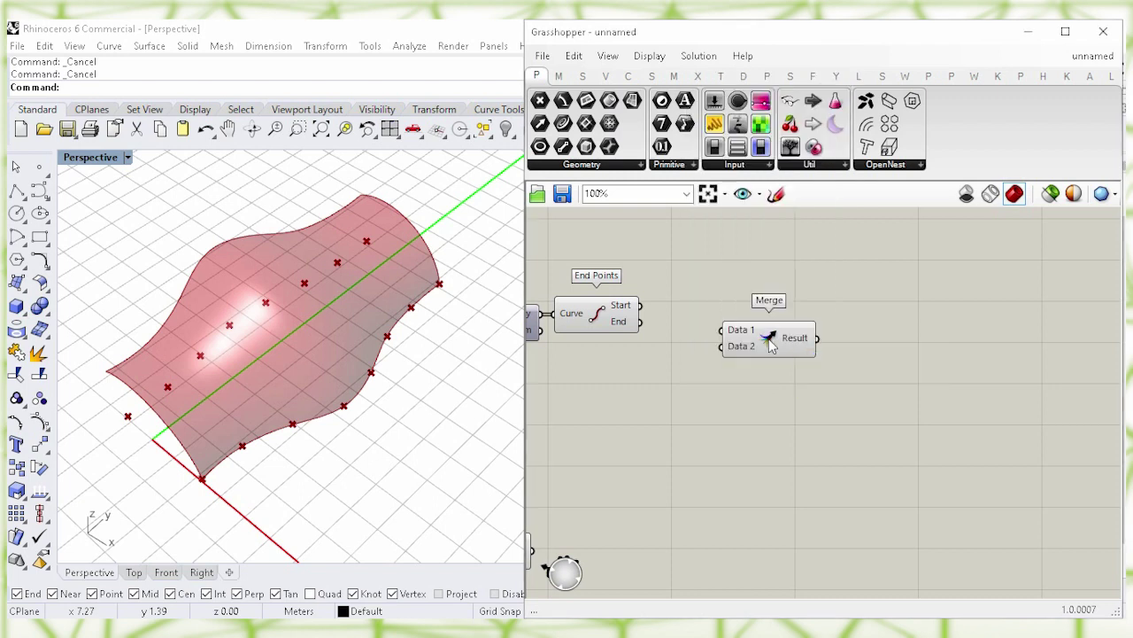
left_click(680, 281)
left_click_drag(641, 306, 738, 324)
left_click(675, 276)
Reverse Merge's Data 2 input and connect End Points' End output to it.
right_click(720, 326)
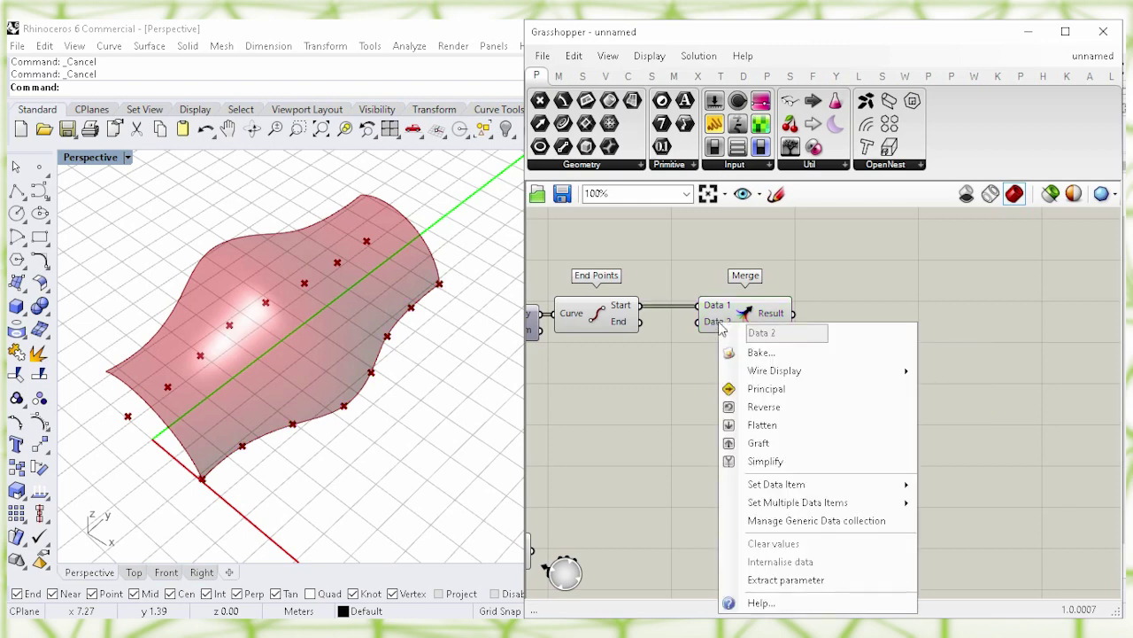
left_click(847, 409)
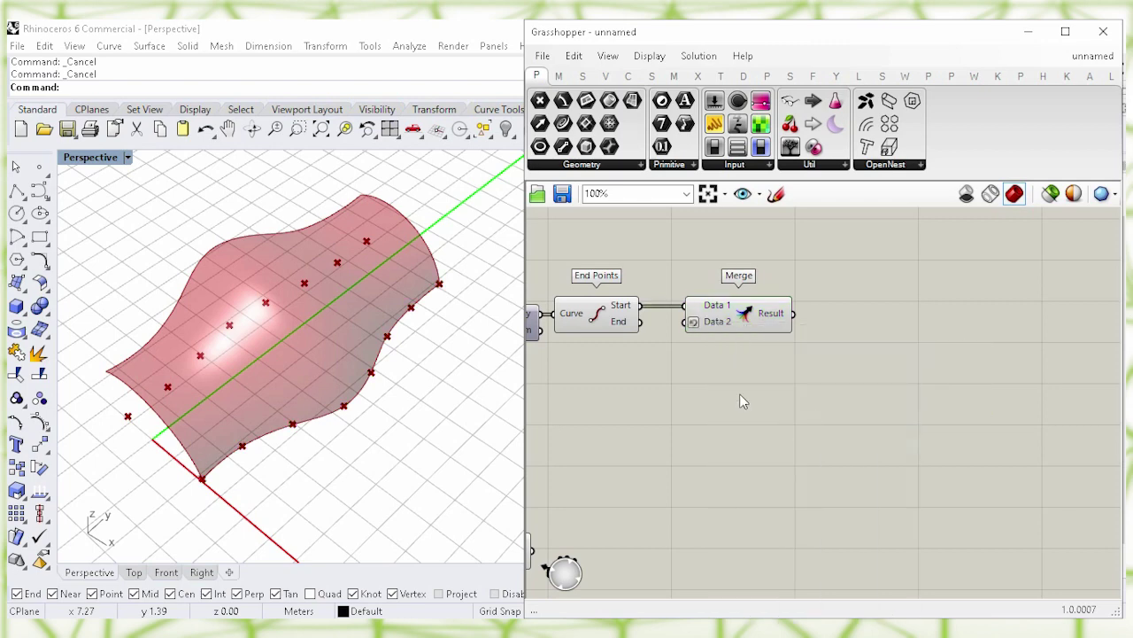
left_click(618, 328)
left_click_drag(641, 322, 725, 332)
left_click(757, 324)
Turn off the previews of the End Points and Merge components.
left_click(622, 387)
left_click(599, 315)
right_click(600, 315)
left_click(773, 342)
left_click(718, 340)
right_click(713, 324)
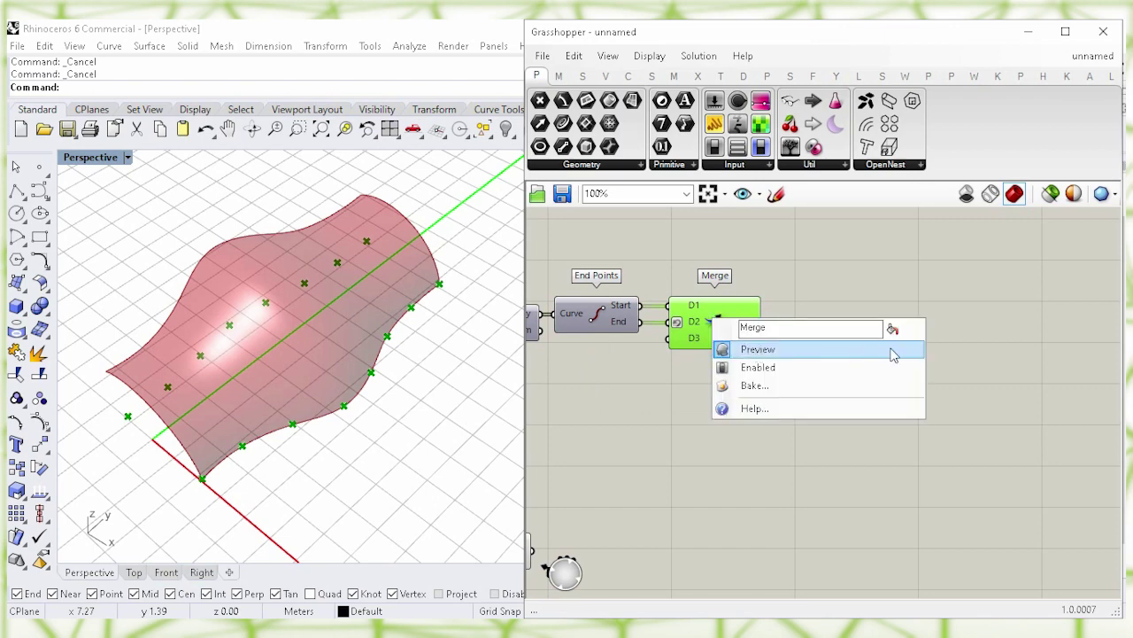
left_click(890, 351)
Add an Interpolate curve component beside Merge and connect Merge's Result output to its Vertices input.
right_click_drag(888, 337, 772, 332)
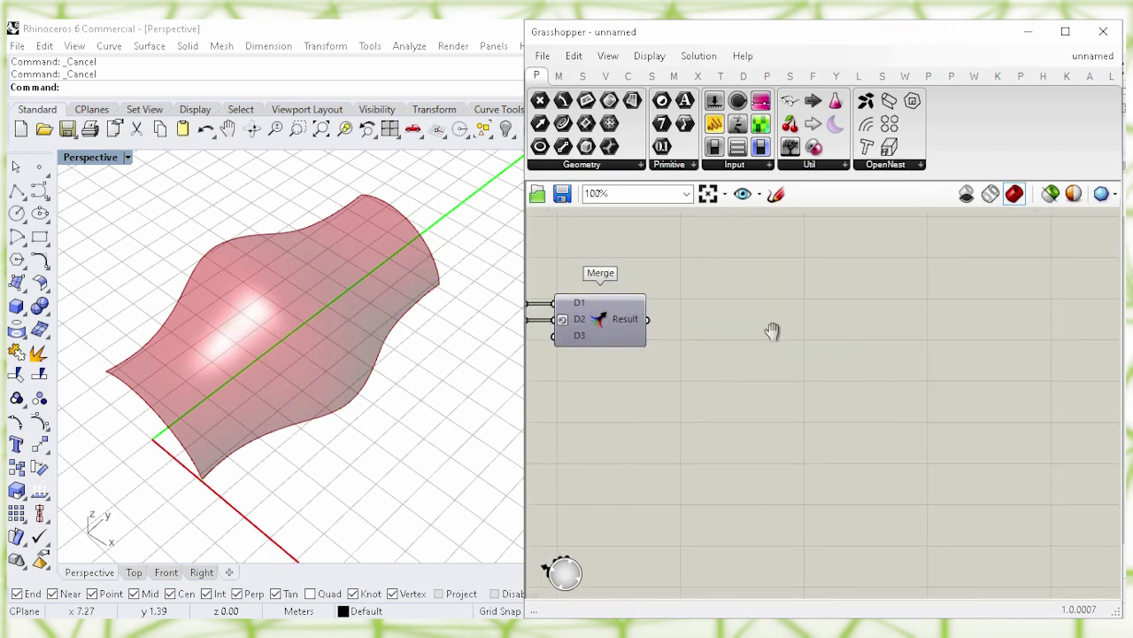
double_click(773, 340)
type("interp")
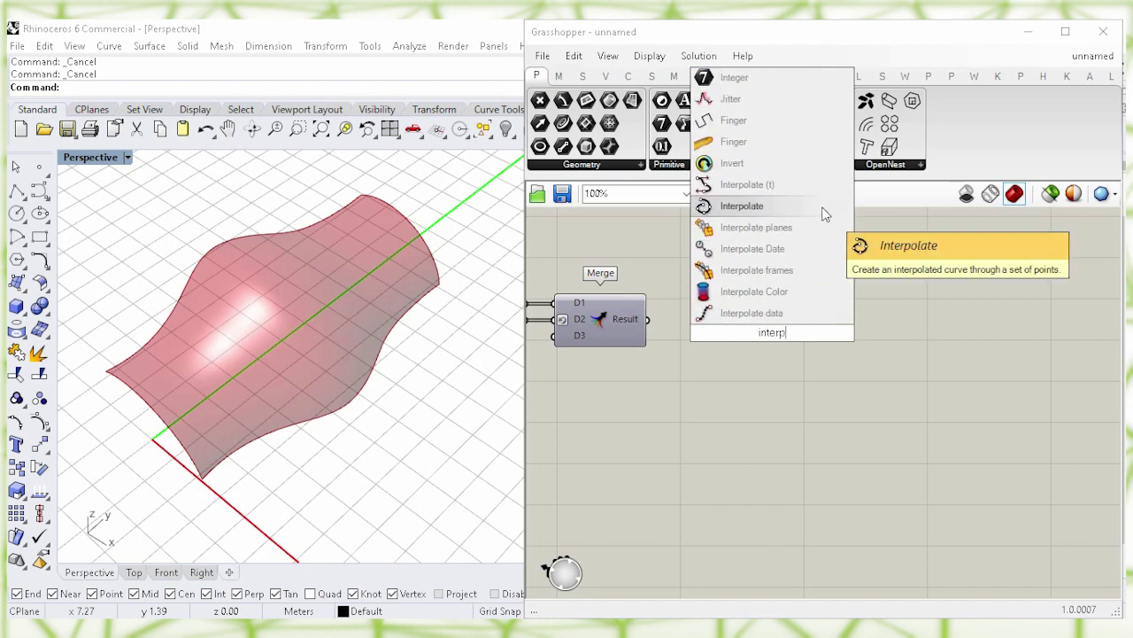
left_click(823, 213)
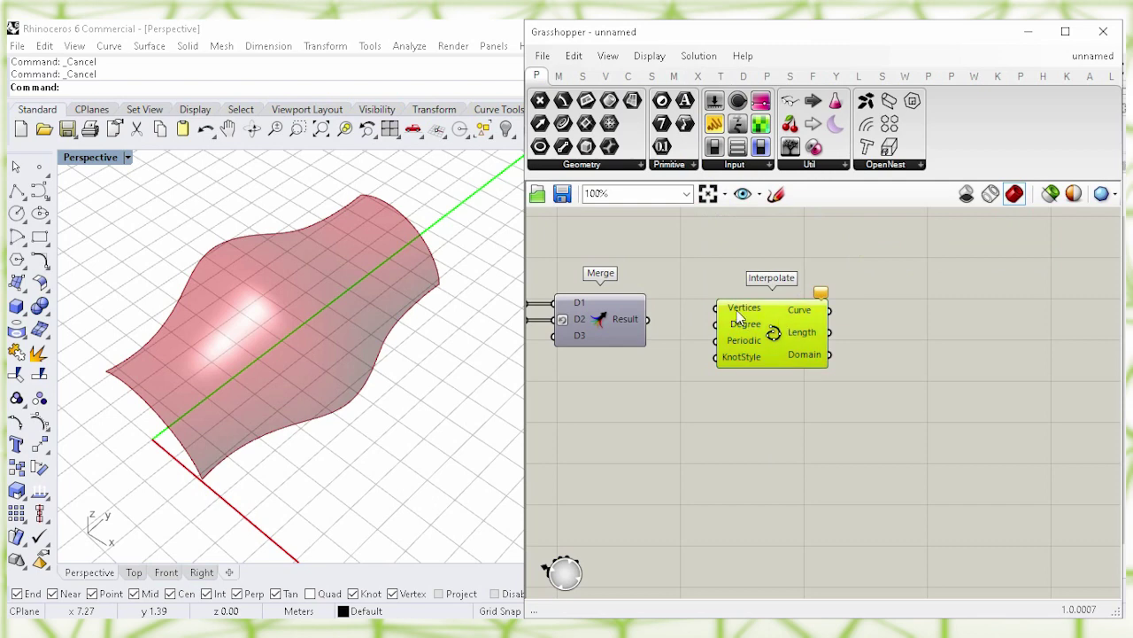
left_click(665, 305)
left_click_drag(648, 318, 716, 307)
left_click_drag(774, 332, 795, 346)
Invert Interpolate's Periodic input to close the curve, move the component nearer to Merge and turn off its preview.
right_click(768, 355)
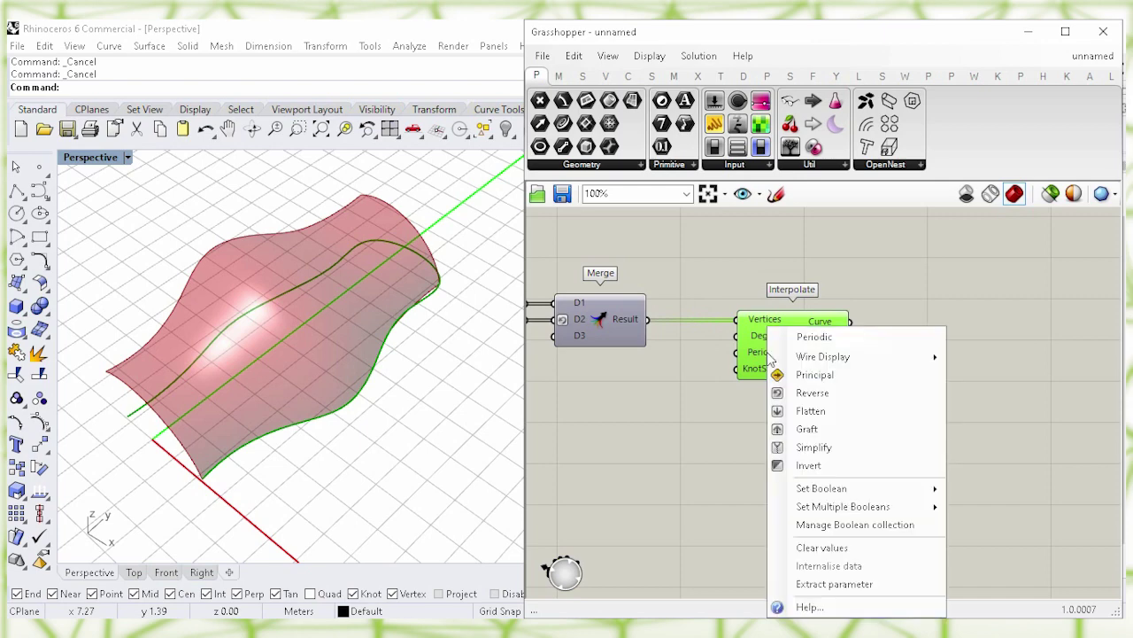
left_click(867, 472)
left_click(816, 462)
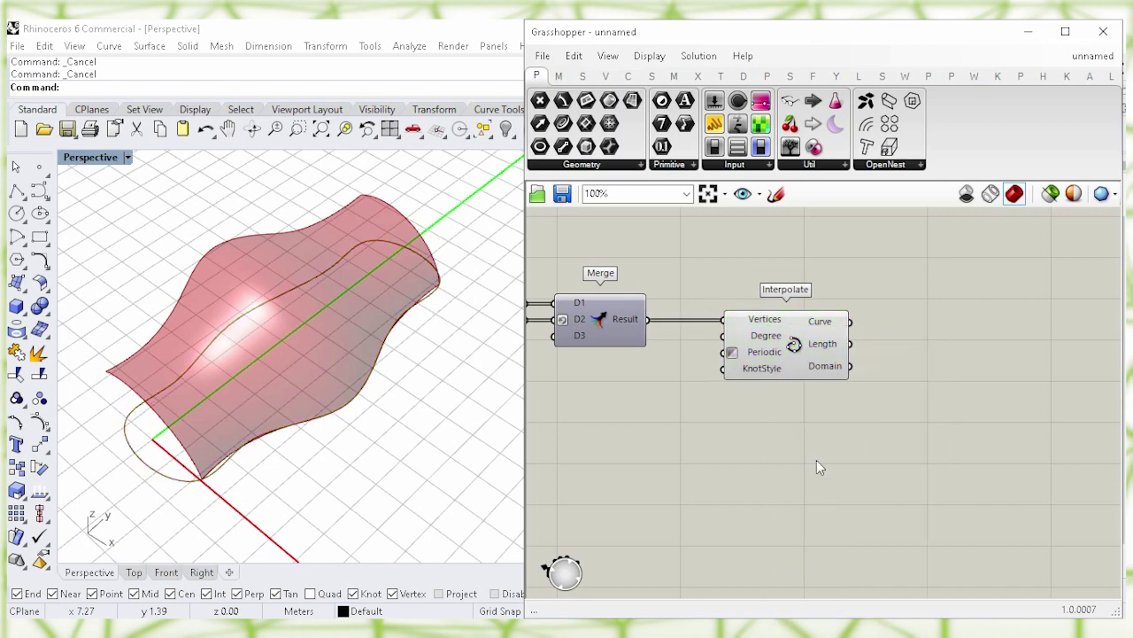
left_click(797, 350)
left_click_drag(797, 350, 744, 350)
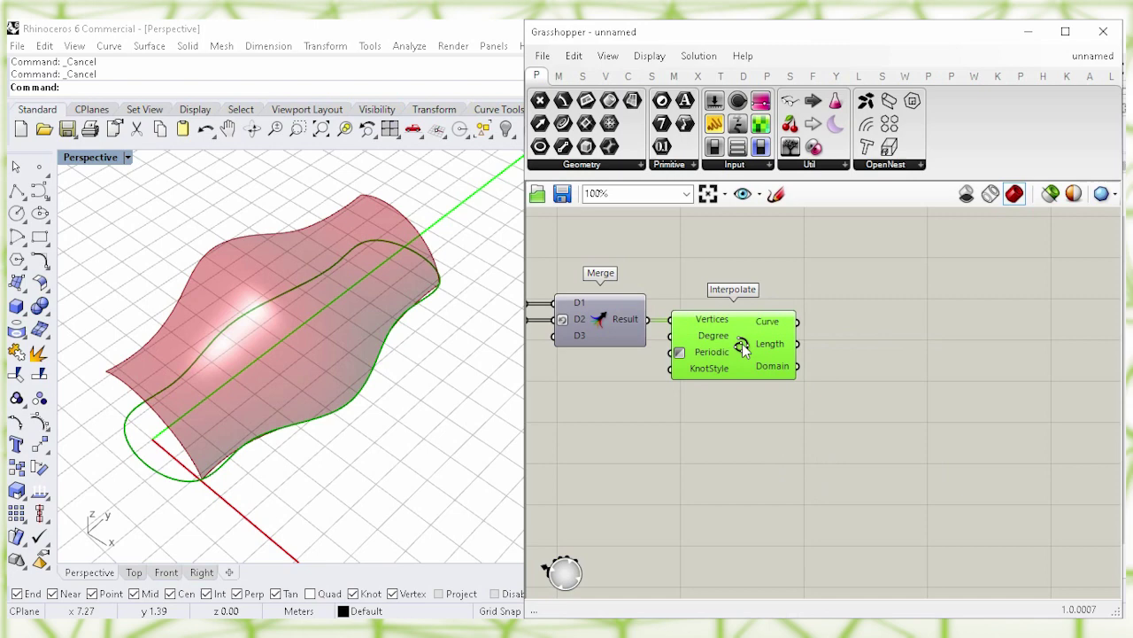
right_click(741, 345)
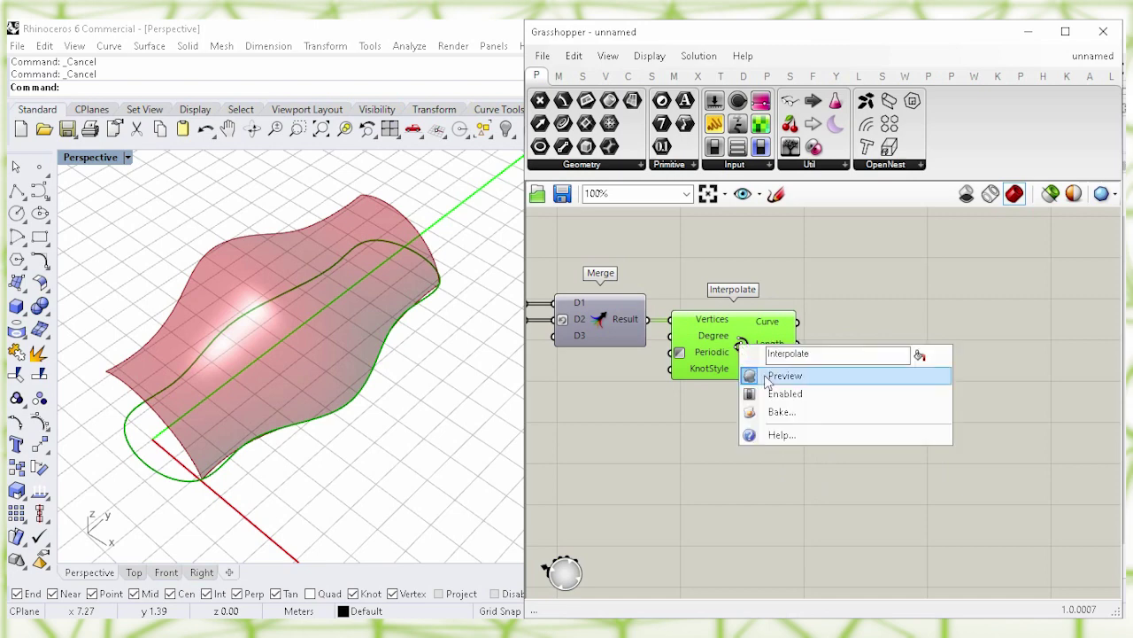
left_click(923, 378)
Add an Offset Curve component beside Interpolate and connect Interpolate's Curve output to its Curve input.
right_click_drag(943, 354, 818, 359)
double_click(818, 359)
type("off")
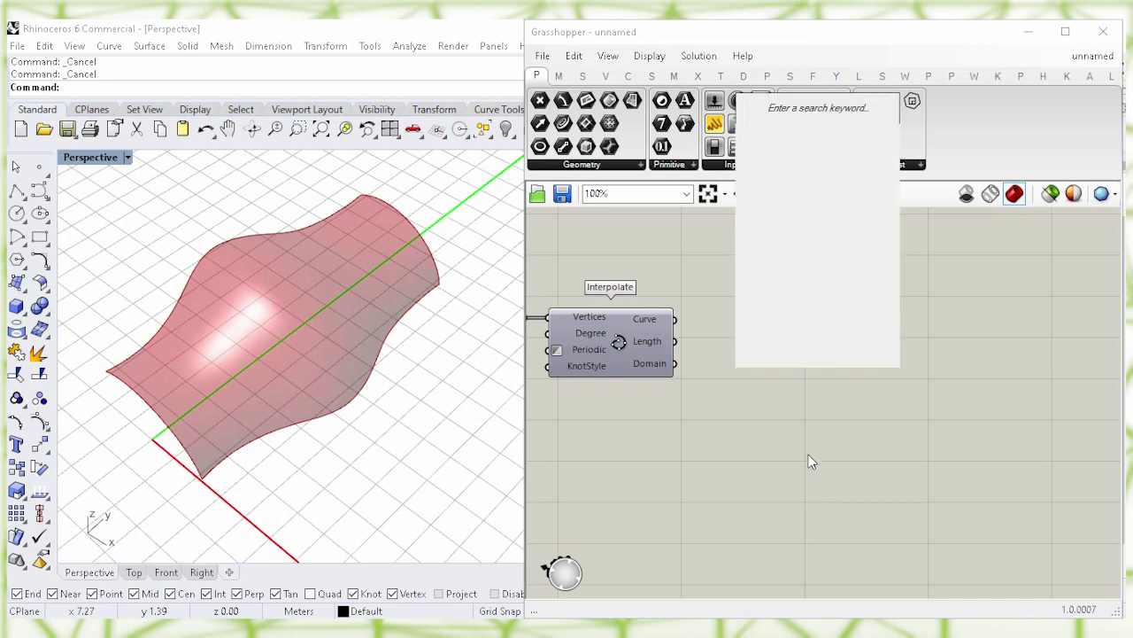
type("set")
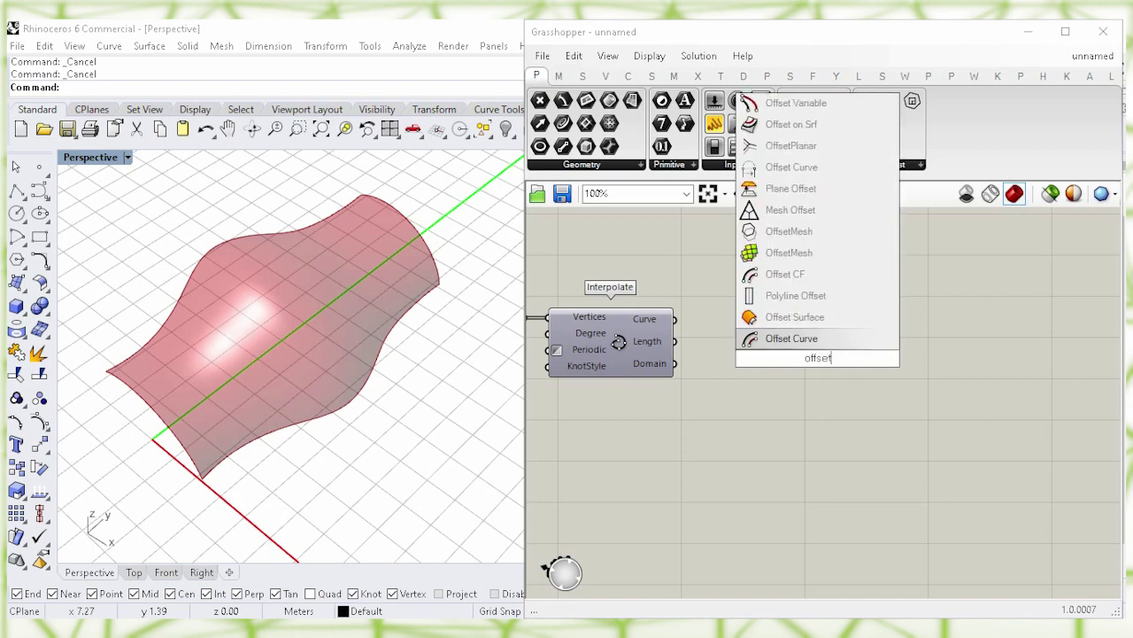
left_click(816, 341)
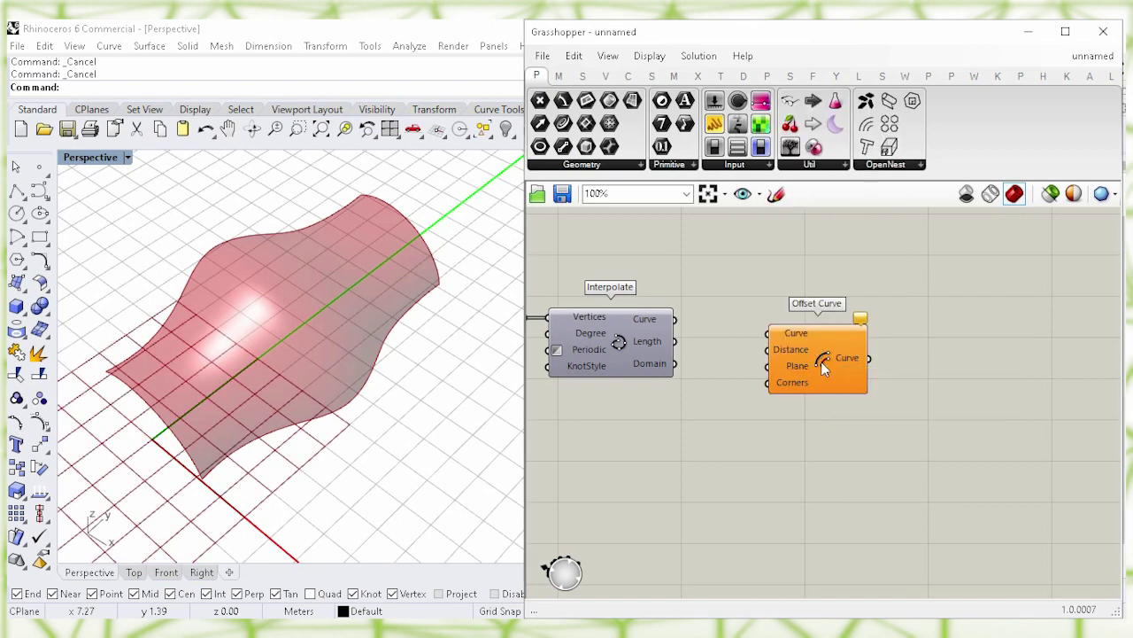
left_click(738, 275)
left_click_drag(674, 319, 767, 333)
left_click_drag(819, 358, 783, 339)
Add a number slider set to 1.5 and connect it to Offset Curve's Distance input.
left_click(629, 441)
double_click(626, 440)
type("1.5")
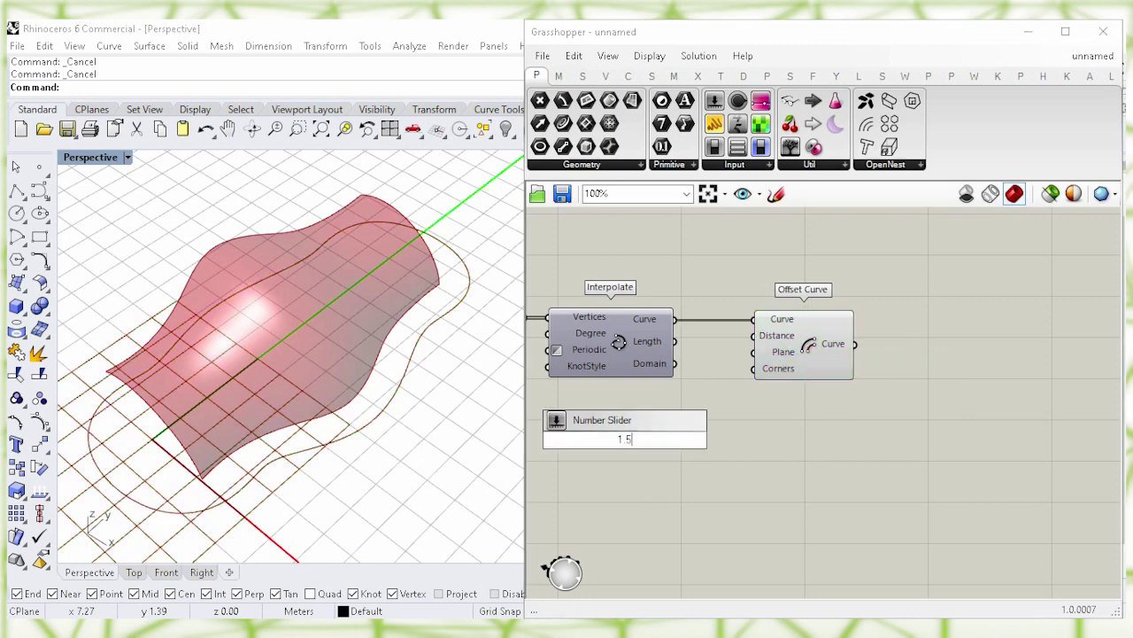
key("Return")
left_click_drag(677, 444, 754, 336)
left_click(728, 452)
Move Offset Curve slightly closer to Interpolate and turn off its preview.
left_click(804, 353)
left_click_drag(813, 359, 797, 342)
right_click(796, 343)
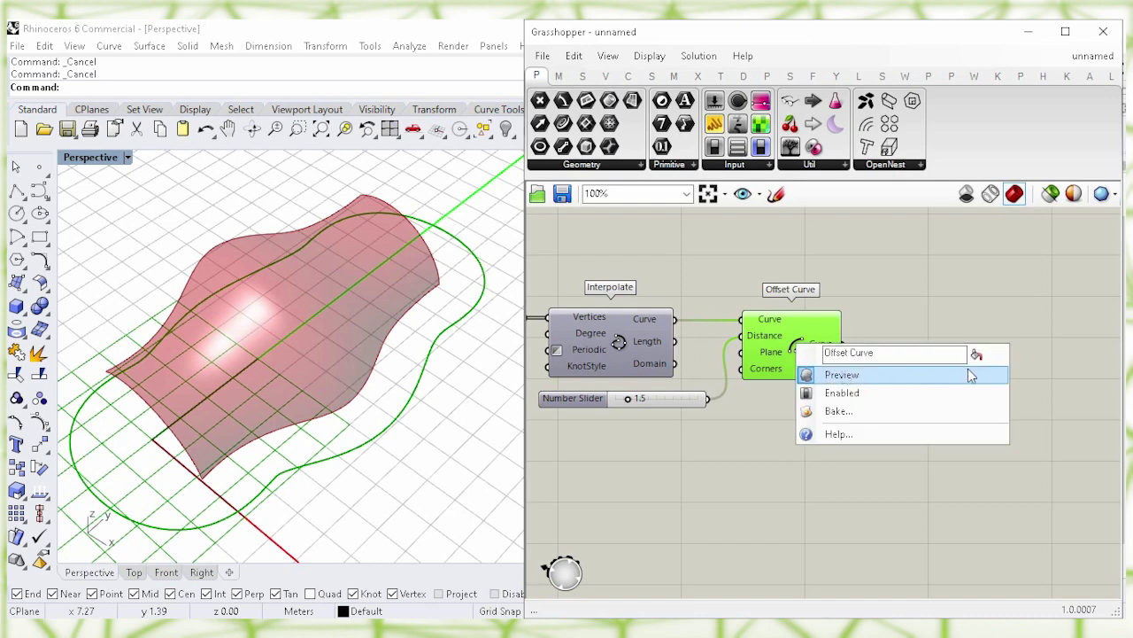
left_click(968, 374)
left_click(962, 362)
Add a Boundary Surfaces component with Offset Curve's Curve output as its Edges input and turn off its preview.
right_click_drag(961, 362, 758, 373)
double_click(759, 377)
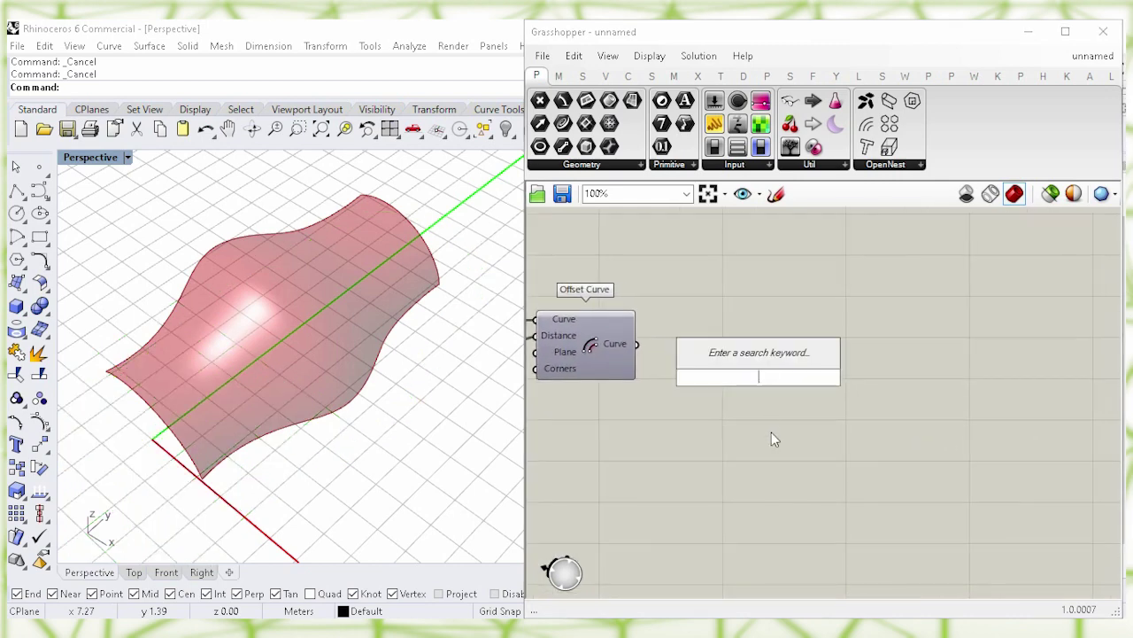
type("bound")
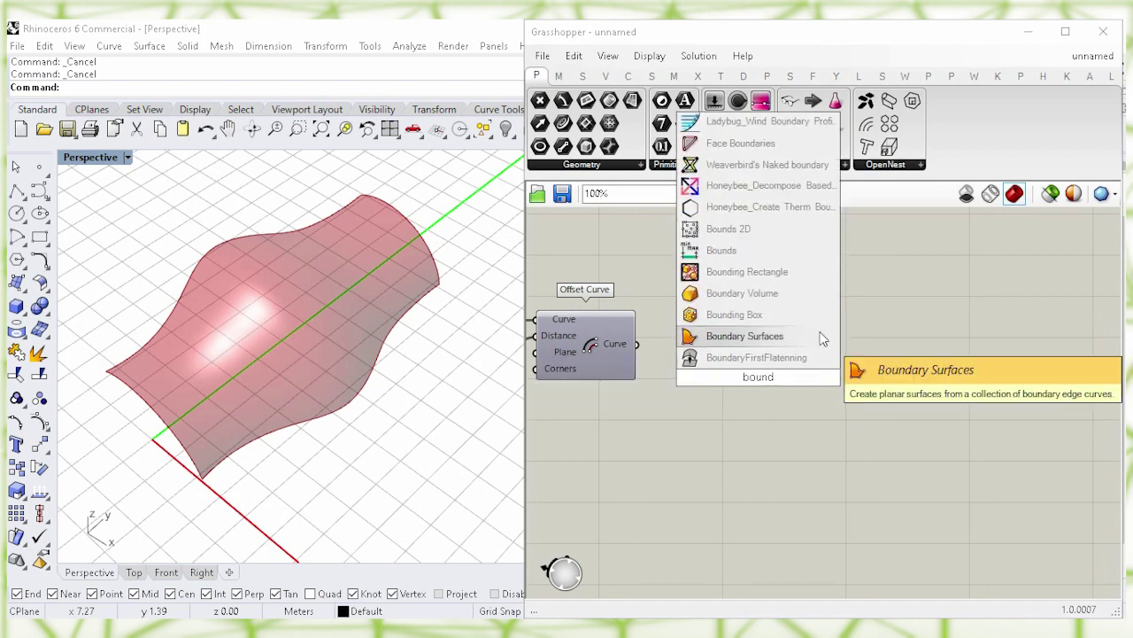
left_click(783, 336)
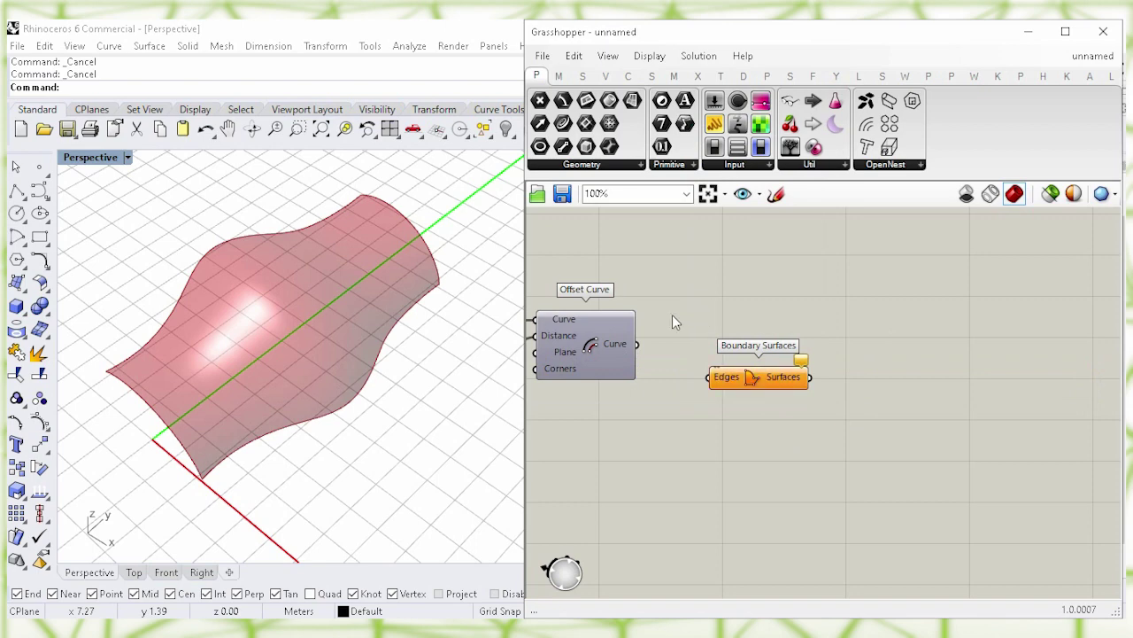
left_click_drag(638, 344, 704, 352)
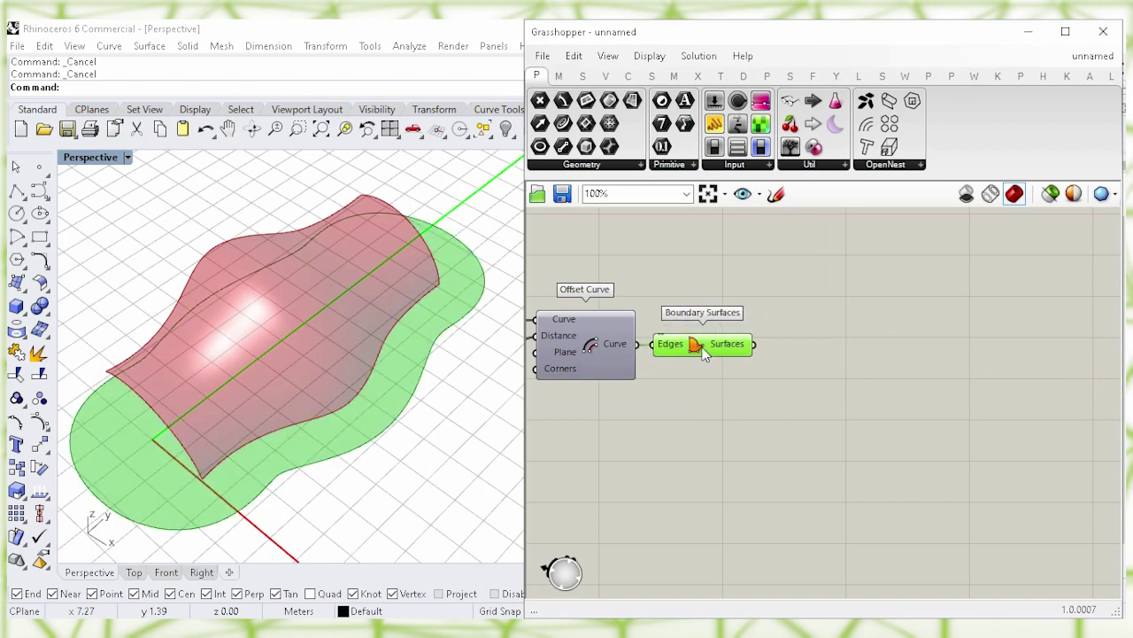
right_click(702, 348)
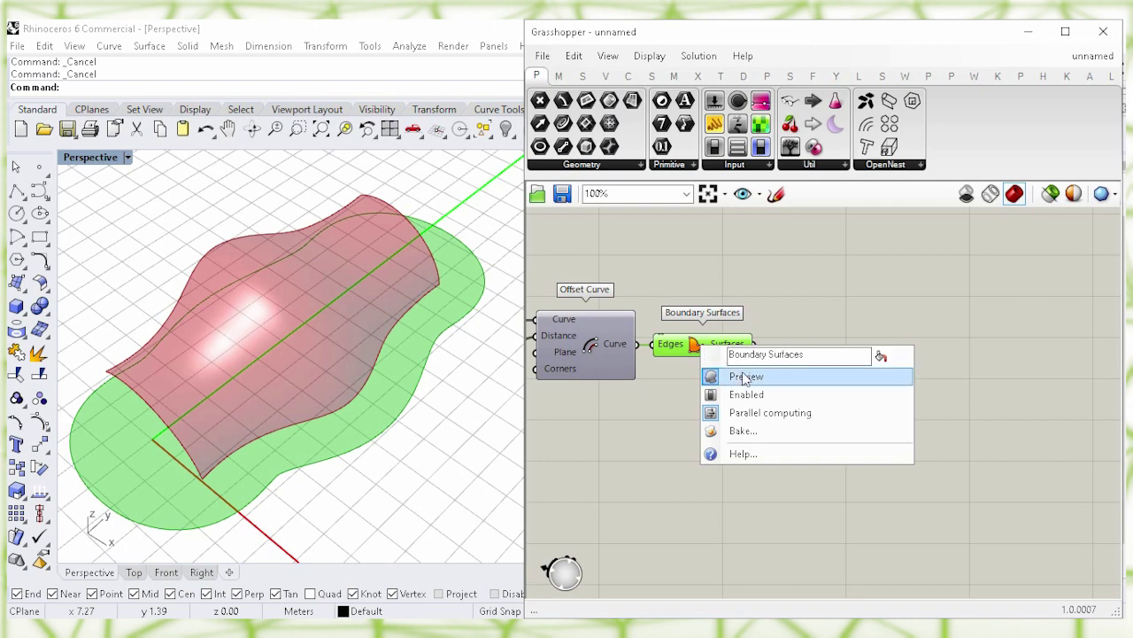
left_click(903, 379)
Add an Extrude component and connect Boundary Surfaces' Surfaces output to its Base input.
double_click(894, 366)
type("e")
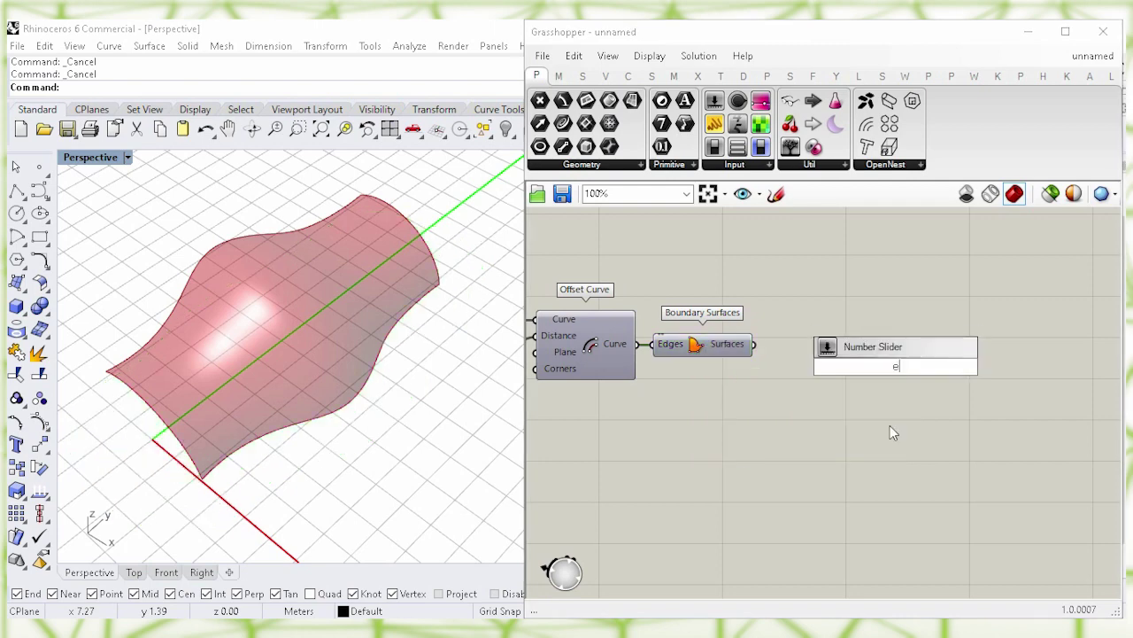
type("xtrude")
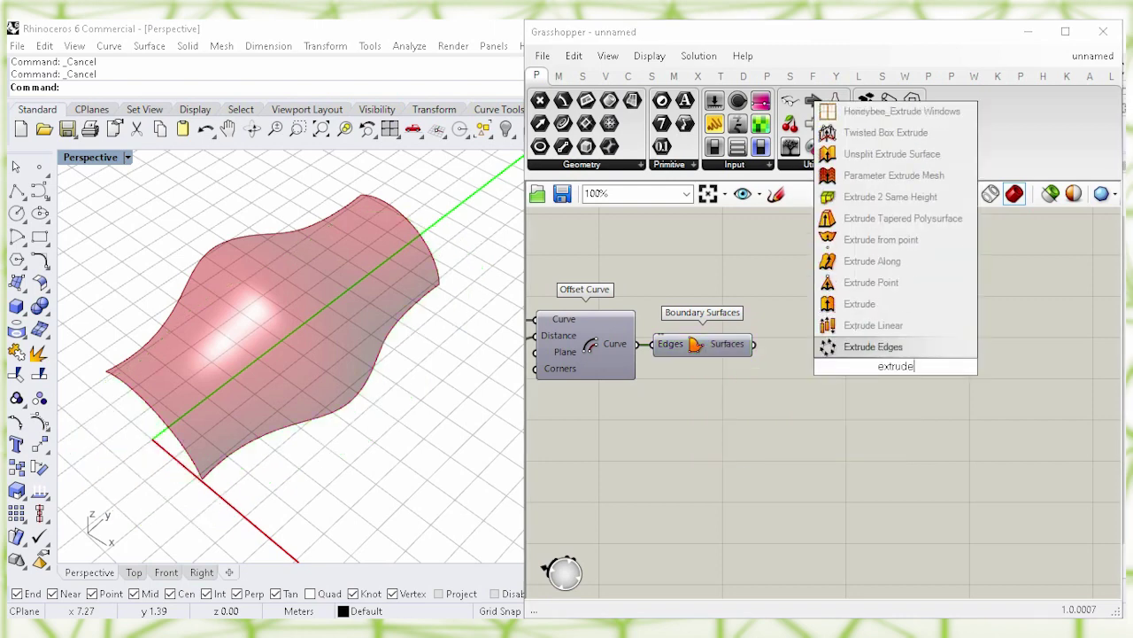
key("Return")
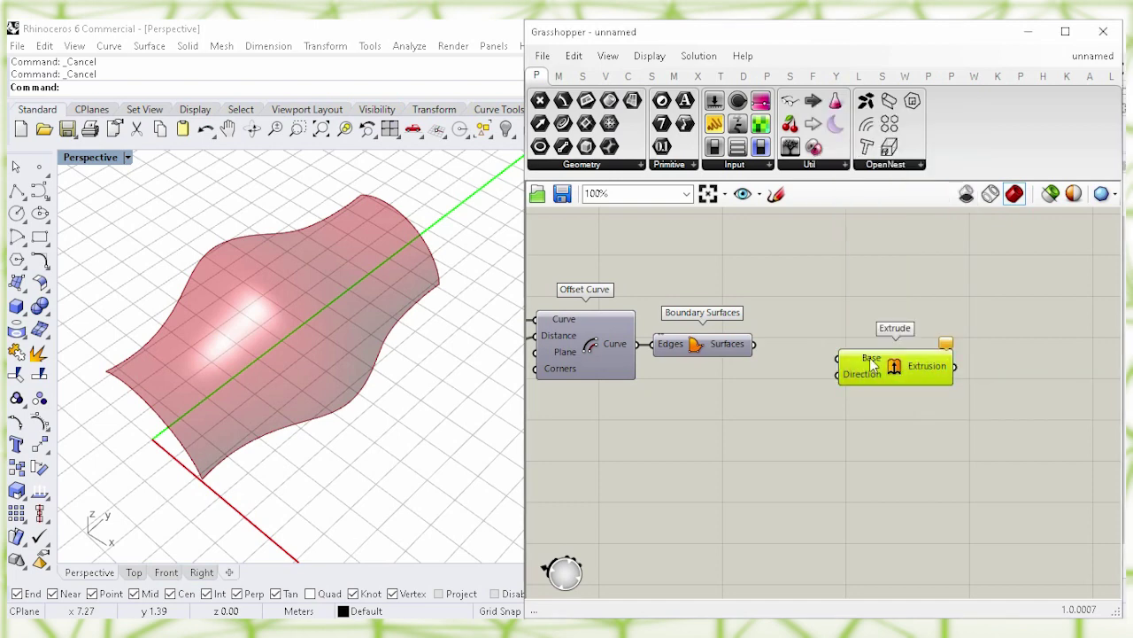
left_click_drag(757, 348, 900, 355)
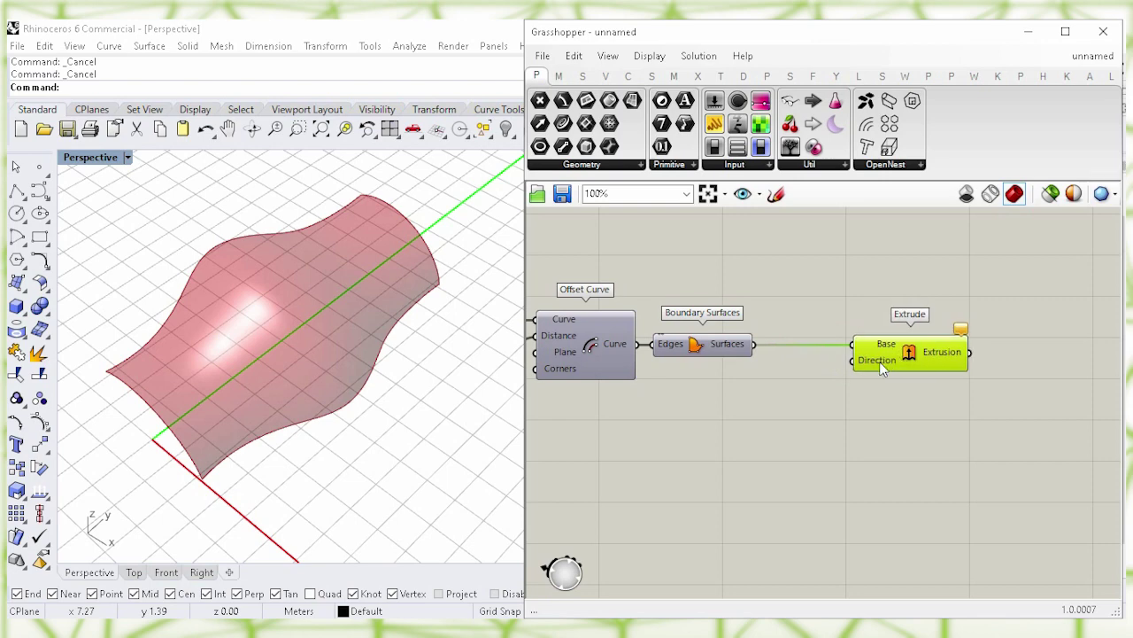
Add a Unit Z component below Boundary Surfaces and connect its Unit vector output to Extrude's Direction input.
left_click(782, 432)
double_click(766, 434)
type("z")
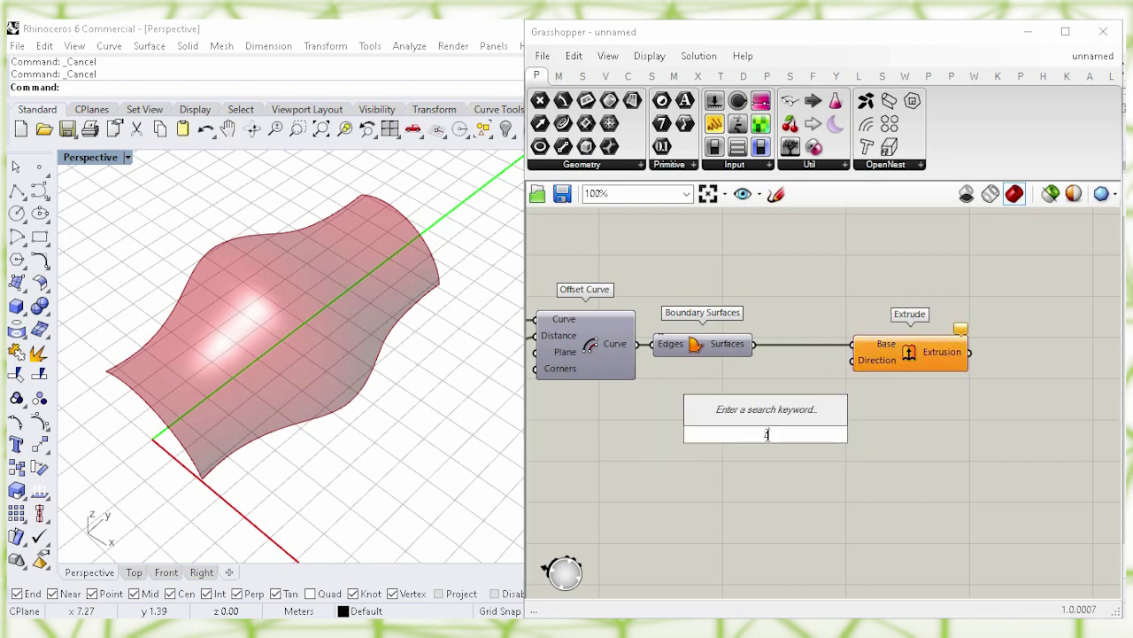
left_click(747, 415)
left_click_drag(752, 433, 721, 424)
left_click(780, 468)
left_click_drag(792, 424, 852, 360)
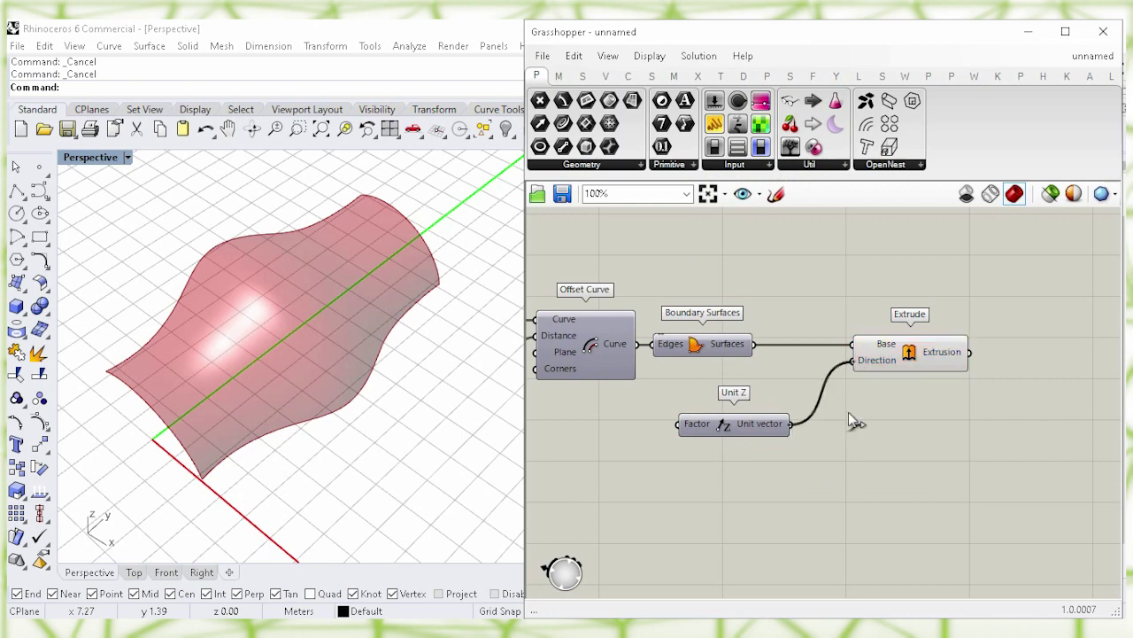
left_click_drag(739, 430, 748, 416)
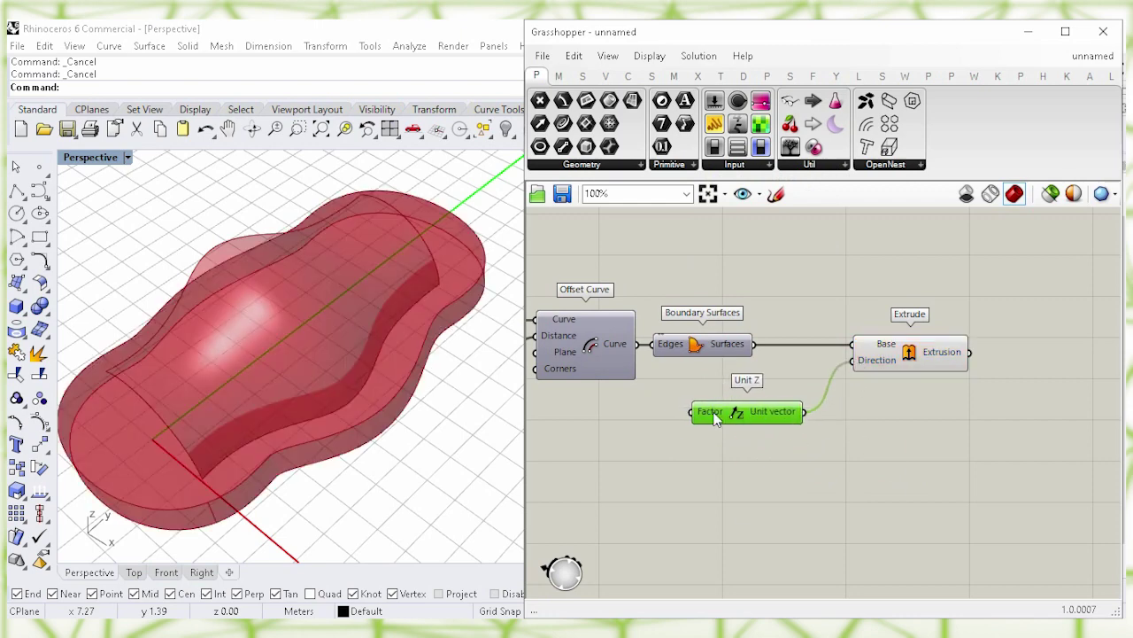
Add a panel containing -0.18, connect it to Unit Z's Factor input and place it beside Unit Z.
left_click(664, 439)
right_click_drag(647, 448, 670, 434)
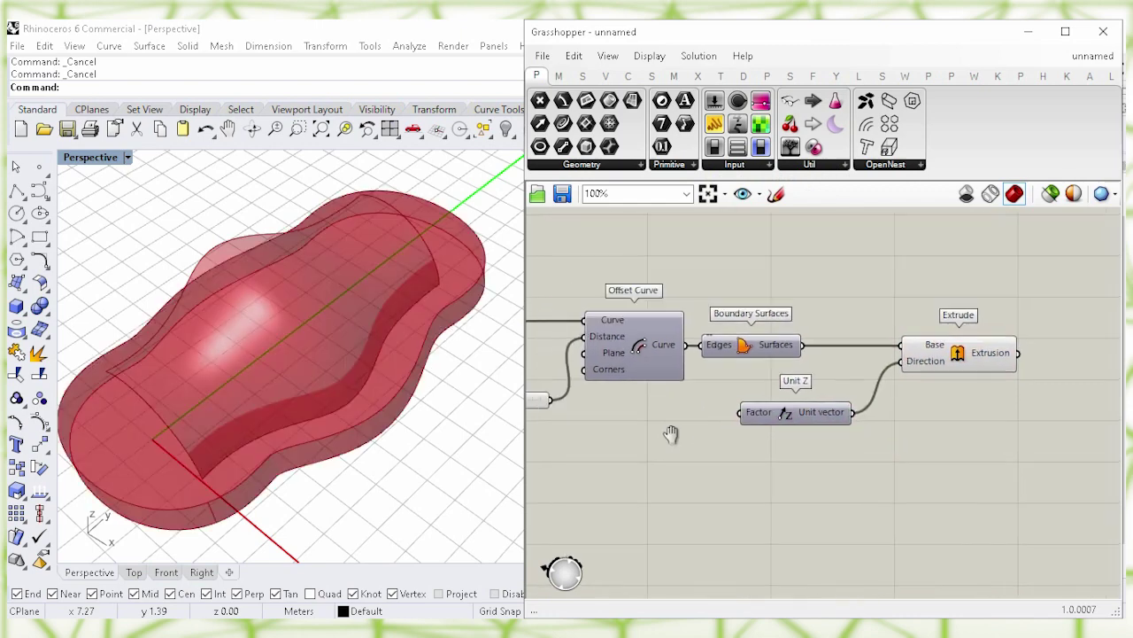
double_click(644, 462)
type("\"")
key("Return")
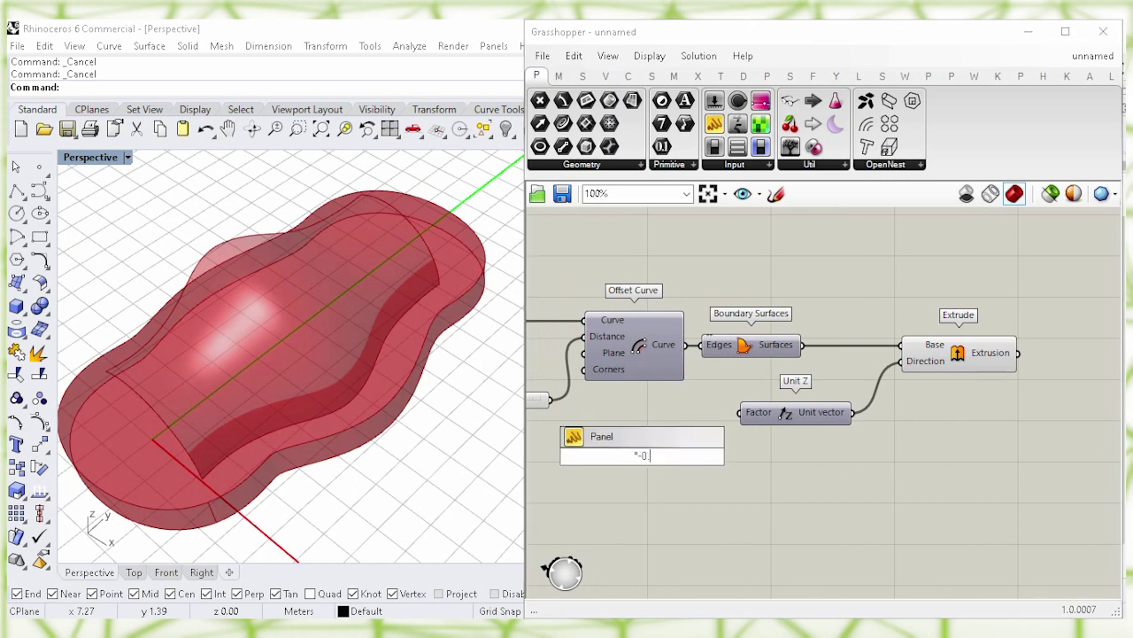
left_click(666, 493)
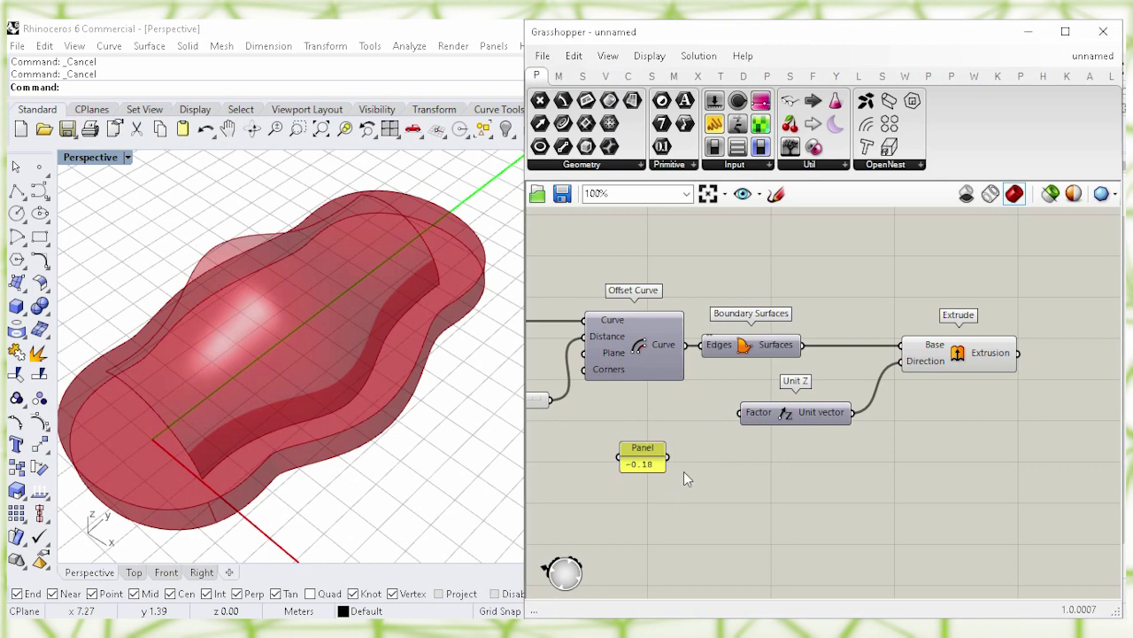
left_click_drag(671, 456, 741, 413)
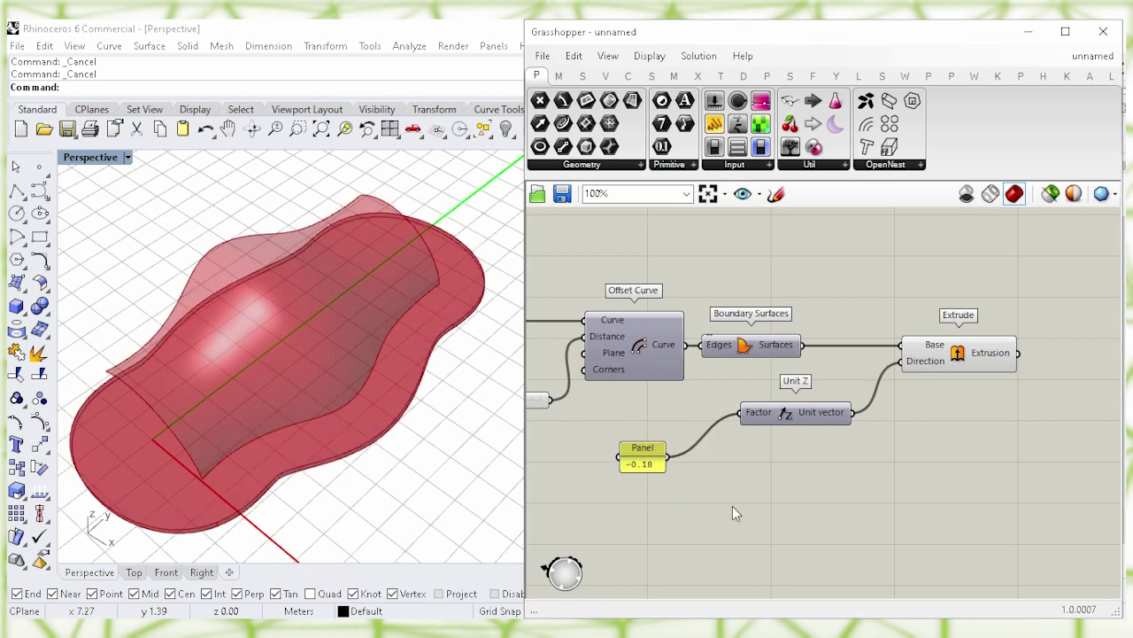
left_click_drag(649, 465, 684, 422)
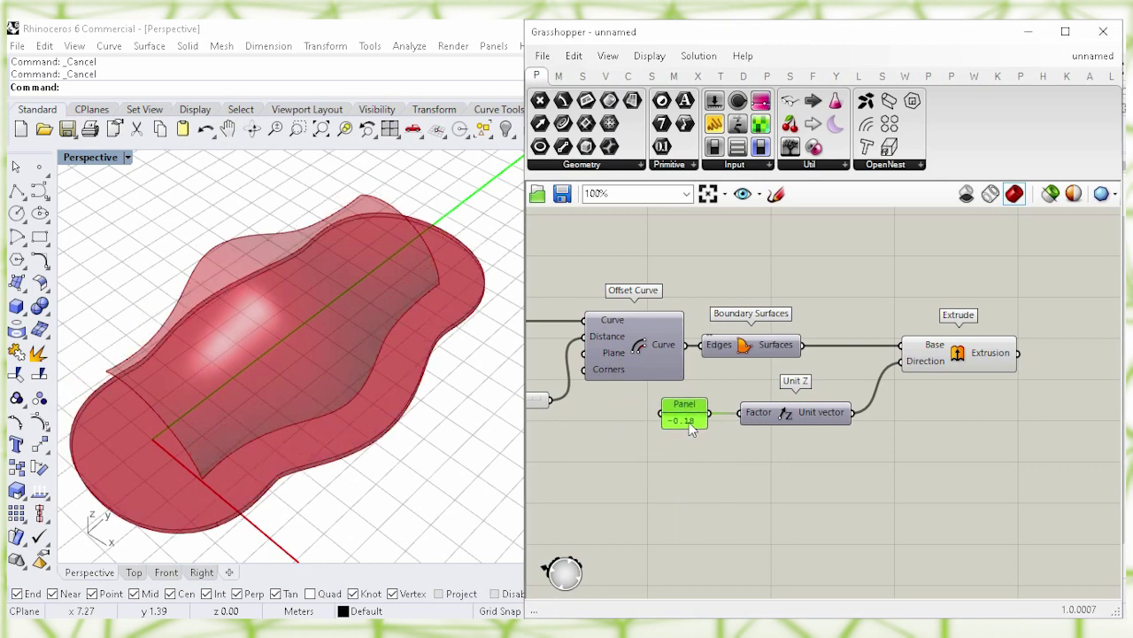
left_click(956, 364)
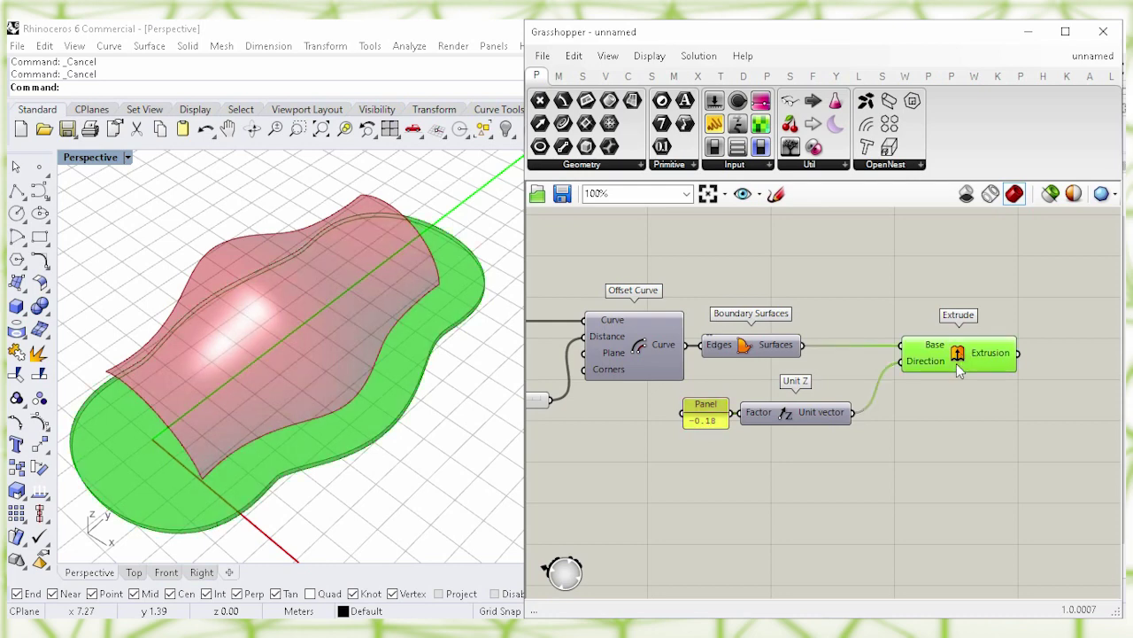
Add a Knit component beside Loft and connect Loft's output to its Base Surface input.
left_click(917, 462)
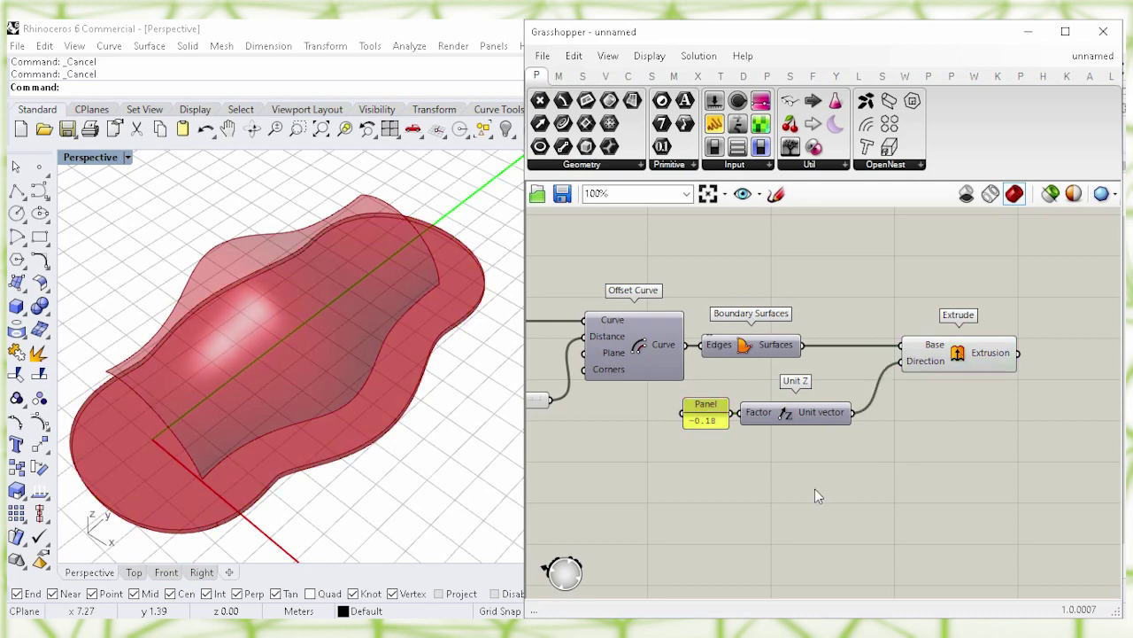
right_click_drag(670, 487, 899, 440)
right_click_drag(701, 462, 930, 459)
right_click_drag(759, 482, 780, 354)
left_click(595, 376)
left_click(620, 456)
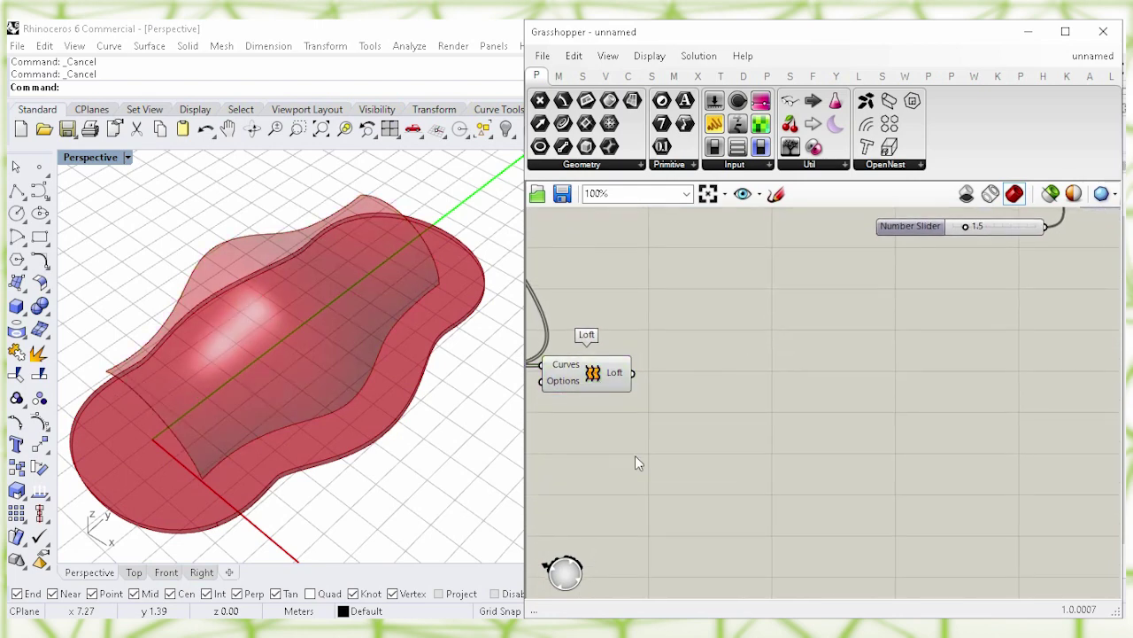
double_click(792, 398)
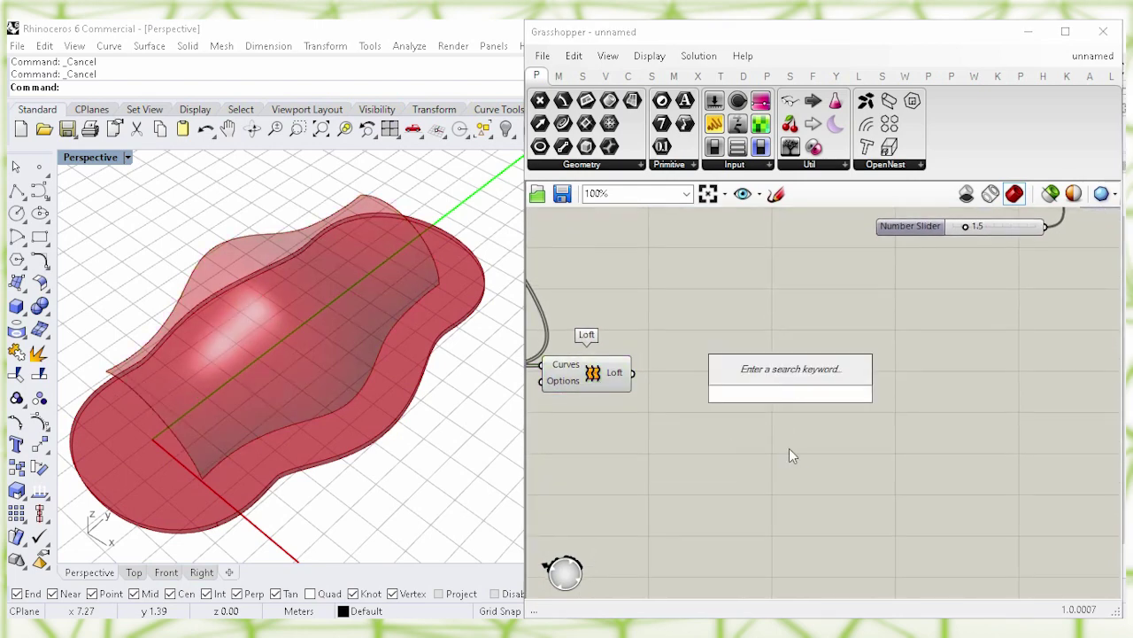
type("Kn")
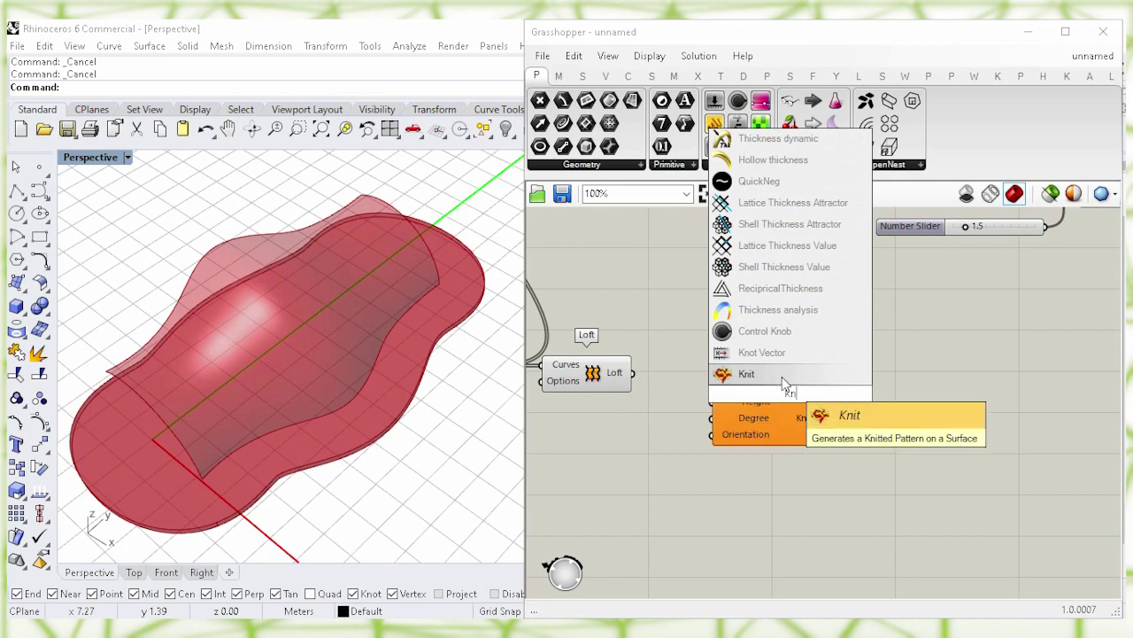
left_click(785, 376)
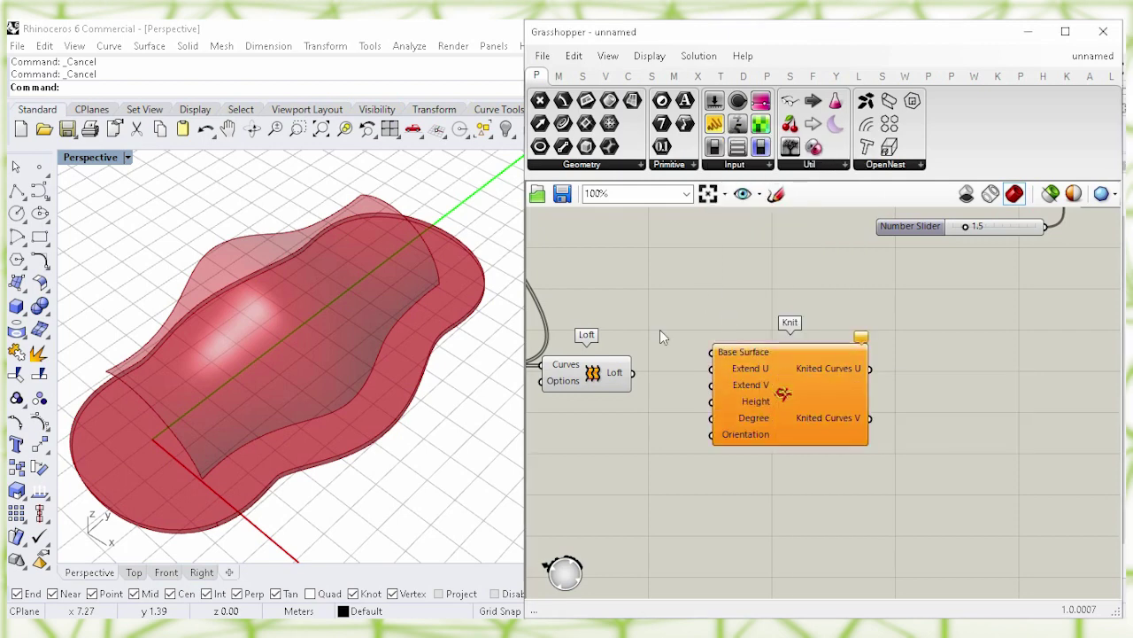
left_click_drag(634, 372, 714, 353)
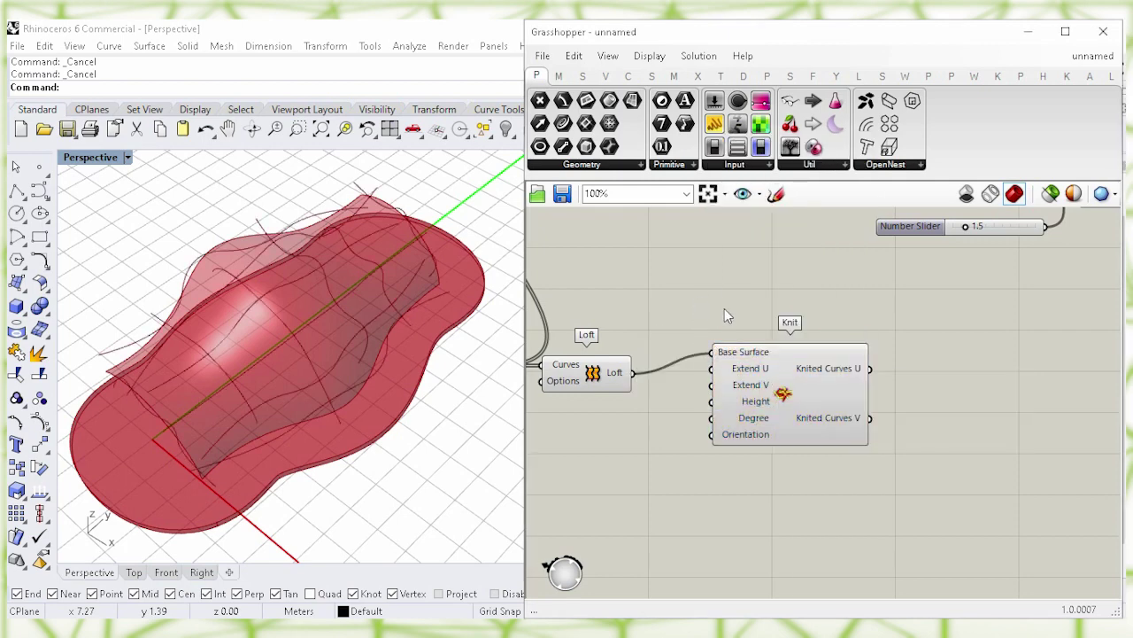
left_click_drag(786, 382, 875, 402)
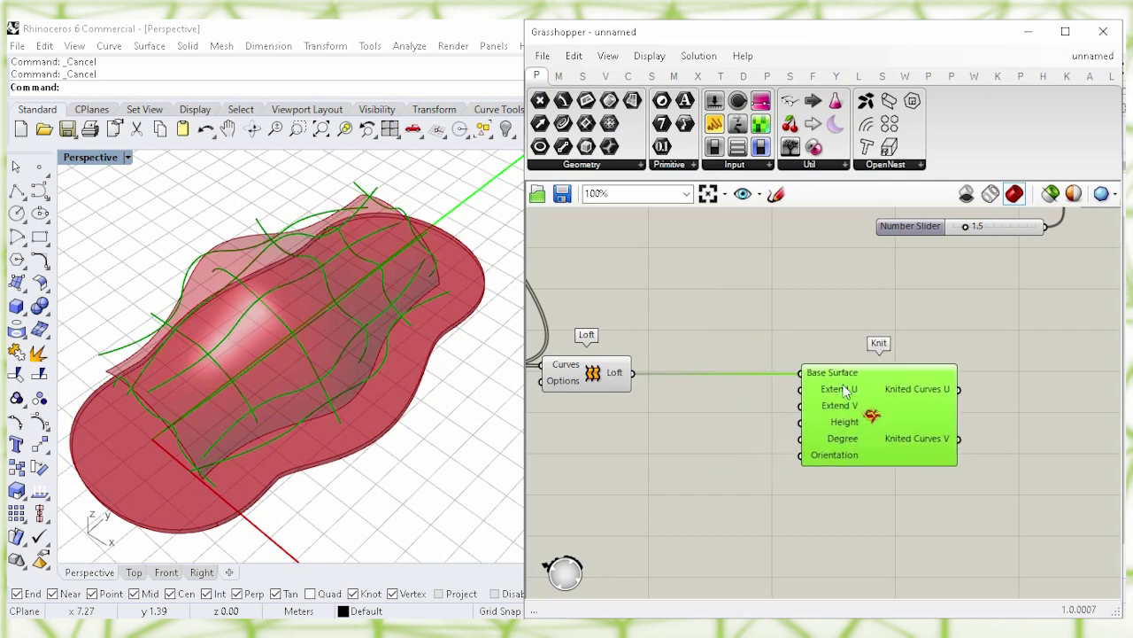
Turn off the preview of the Loft component.
left_click(719, 324)
left_click(597, 370)
right_click(596, 375)
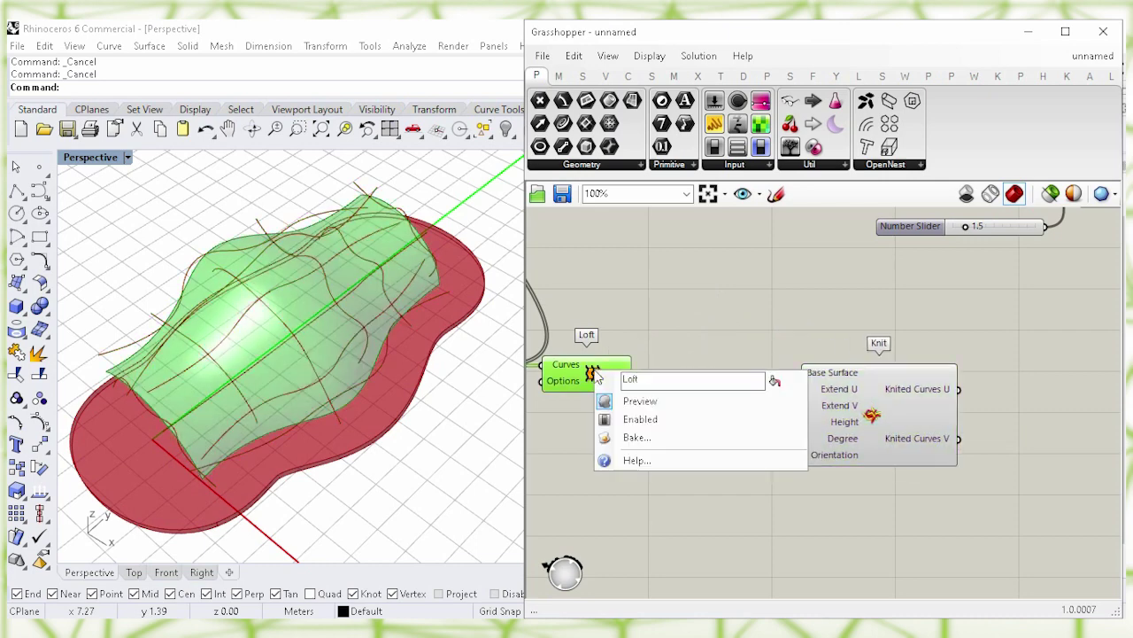
left_click(645, 400)
left_click(687, 437)
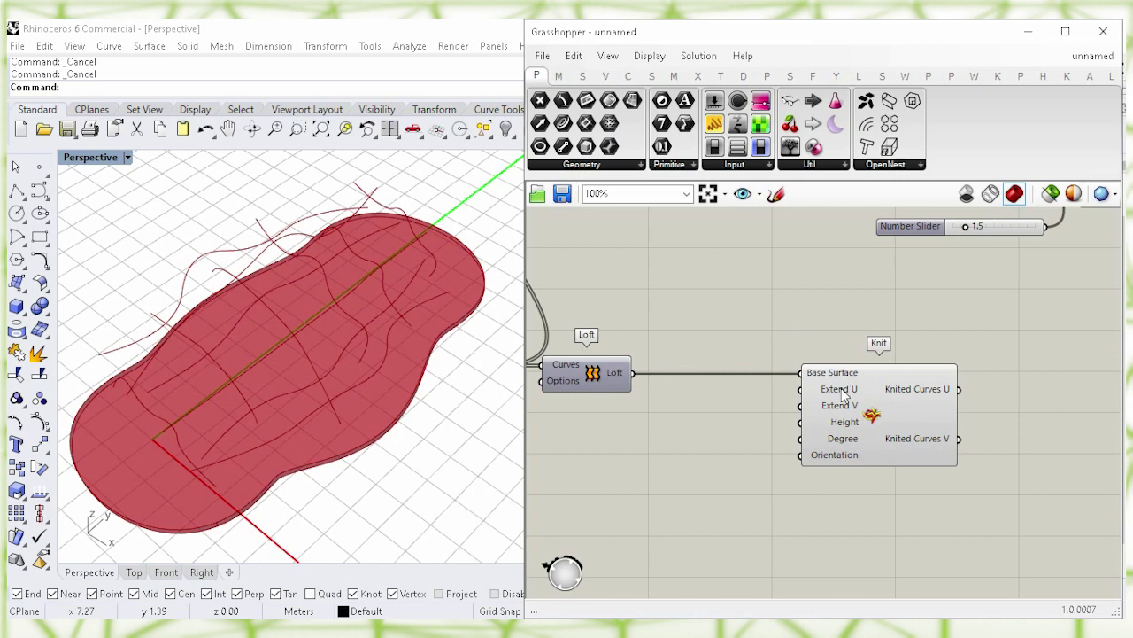
Add a number slider set to 33 below Loft and connect it to Knit's Extend U input.
mouse_move(843, 396)
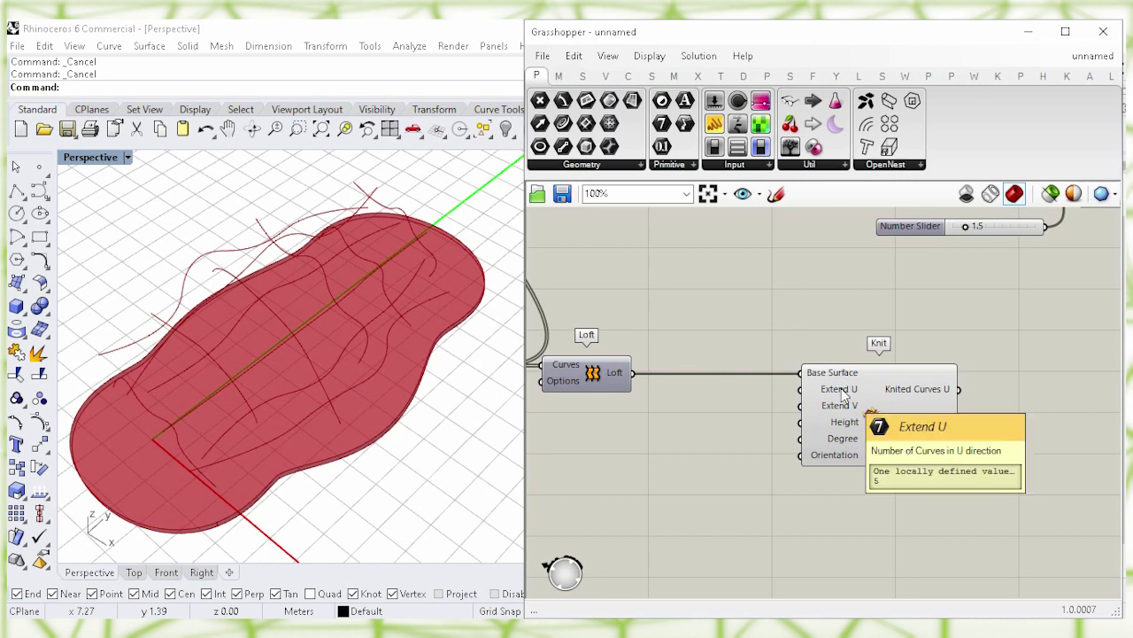
double_click(636, 431)
type("33")
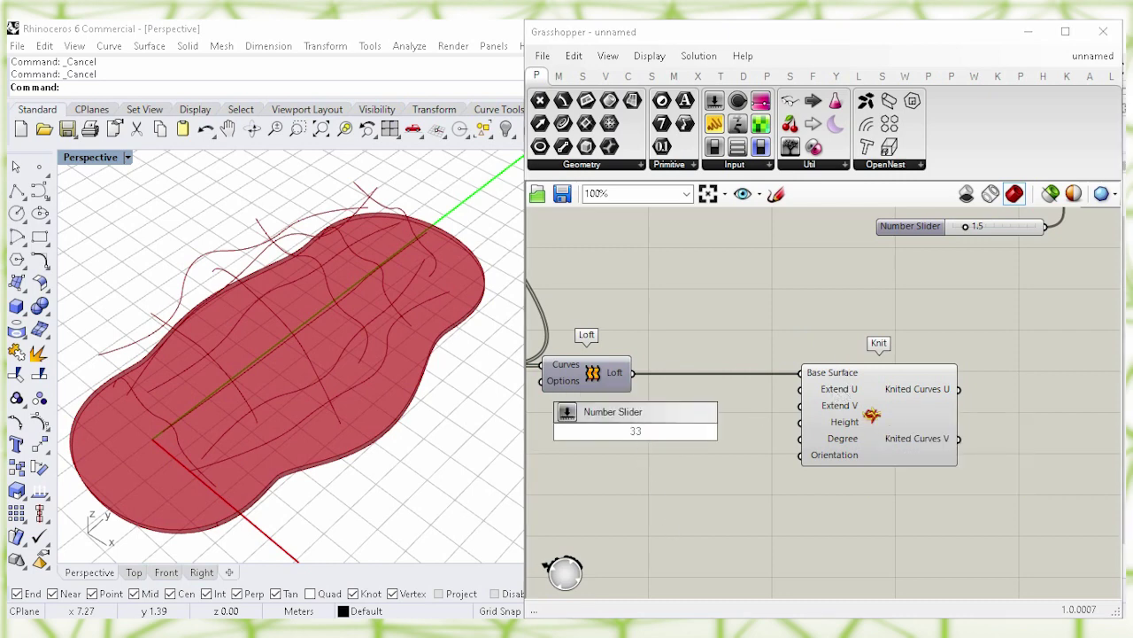
key("Return")
left_click(622, 417)
left_click_drag(622, 417, 618, 414)
left_click(638, 454)
left_click_drag(715, 411, 799, 390)
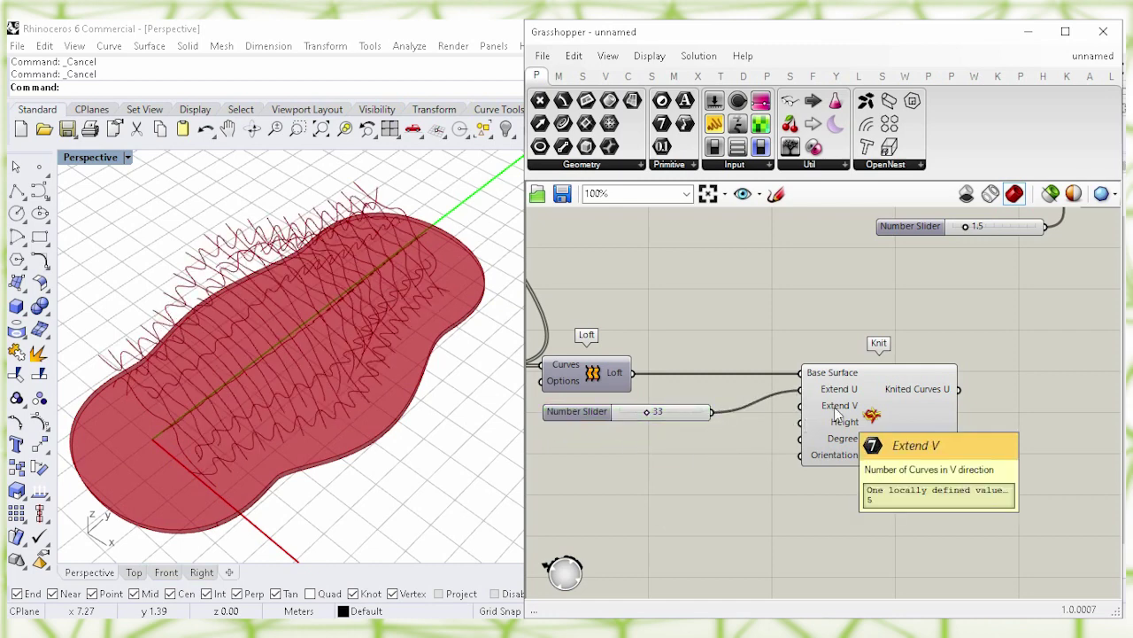
Add a number slider set to 19 under the 33 slider and connect it to Knit's Extend V input.
double_click(662, 475)
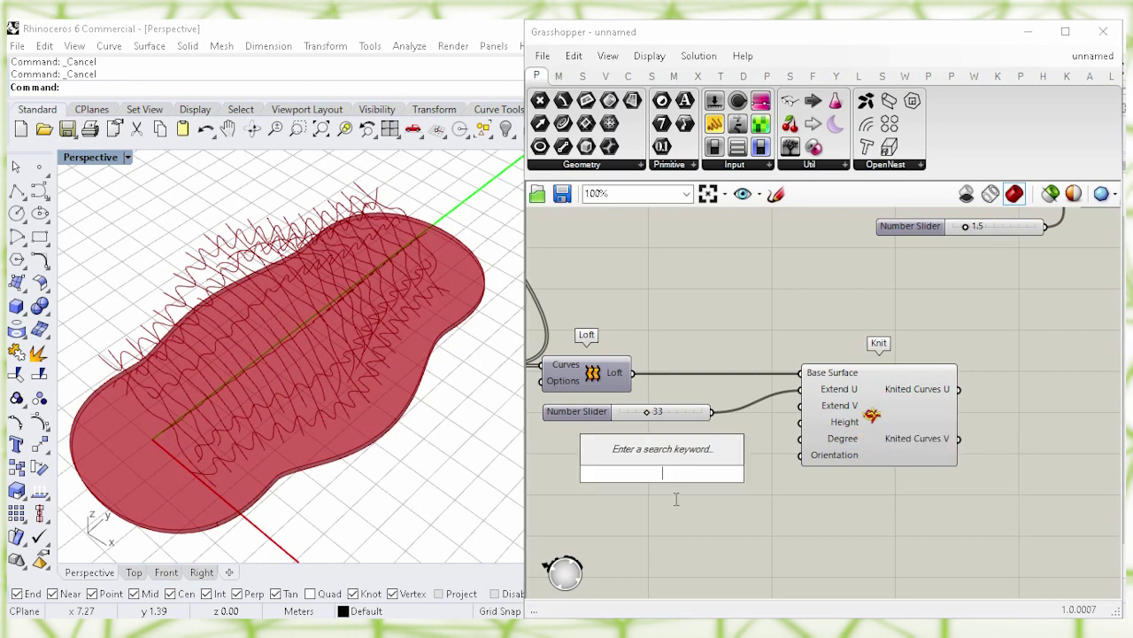
type("19")
key("Return")
left_click_drag(624, 475, 588, 430)
left_click(736, 459)
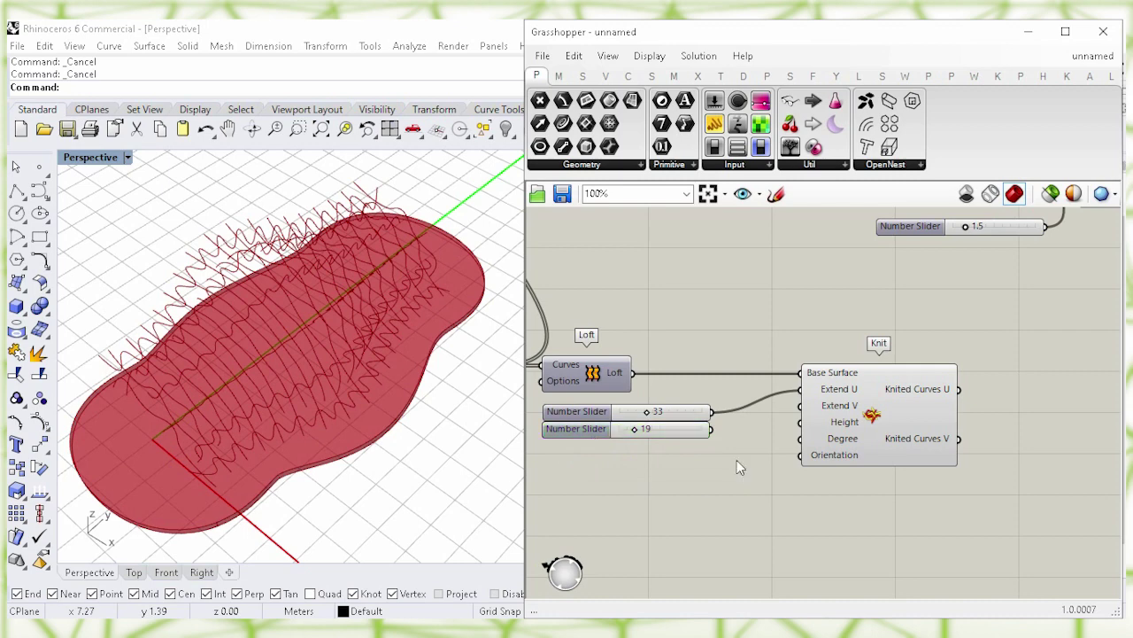
left_click_drag(711, 429, 800, 405)
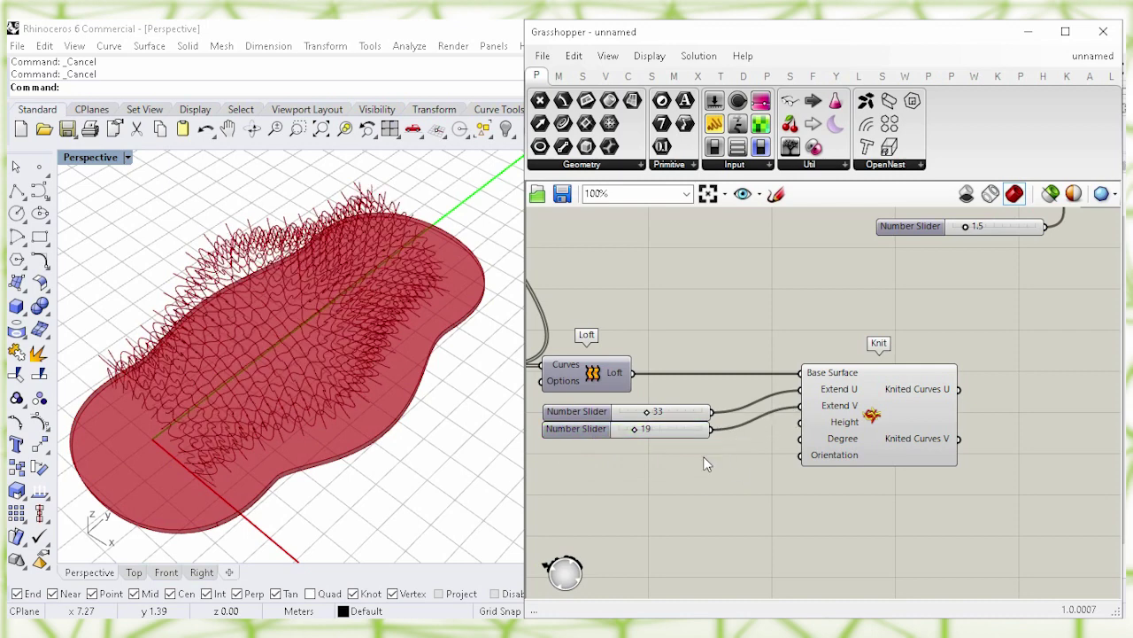
Add a number slider set to 0.16 under the 19 slider and connect it to Knit's Height input.
mouse_move(850, 425)
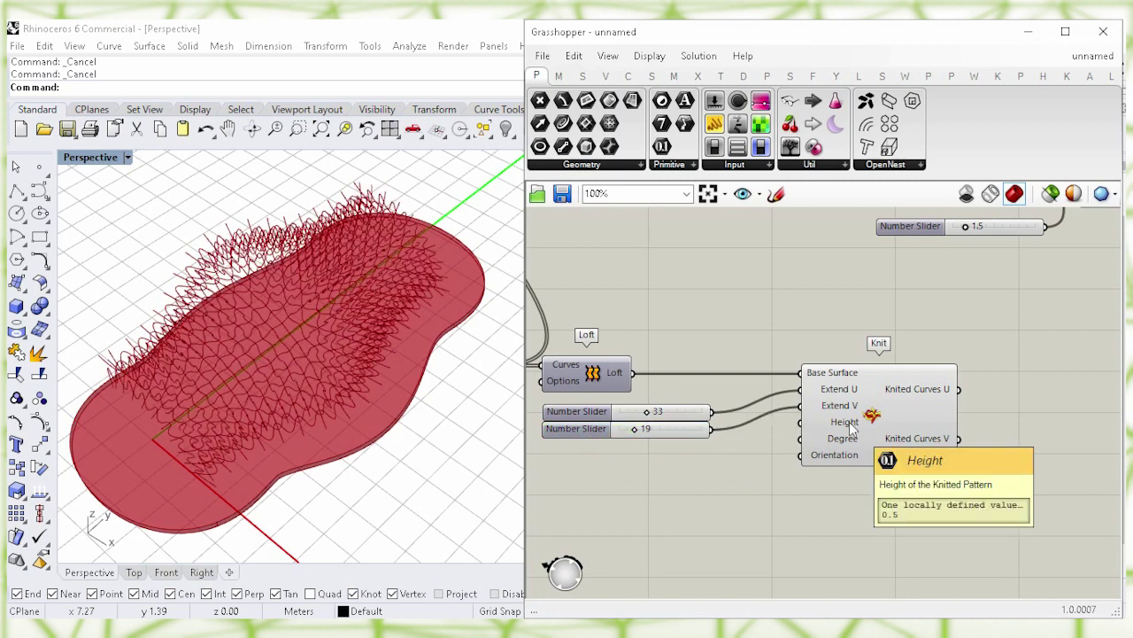
double_click(640, 477)
type("0")
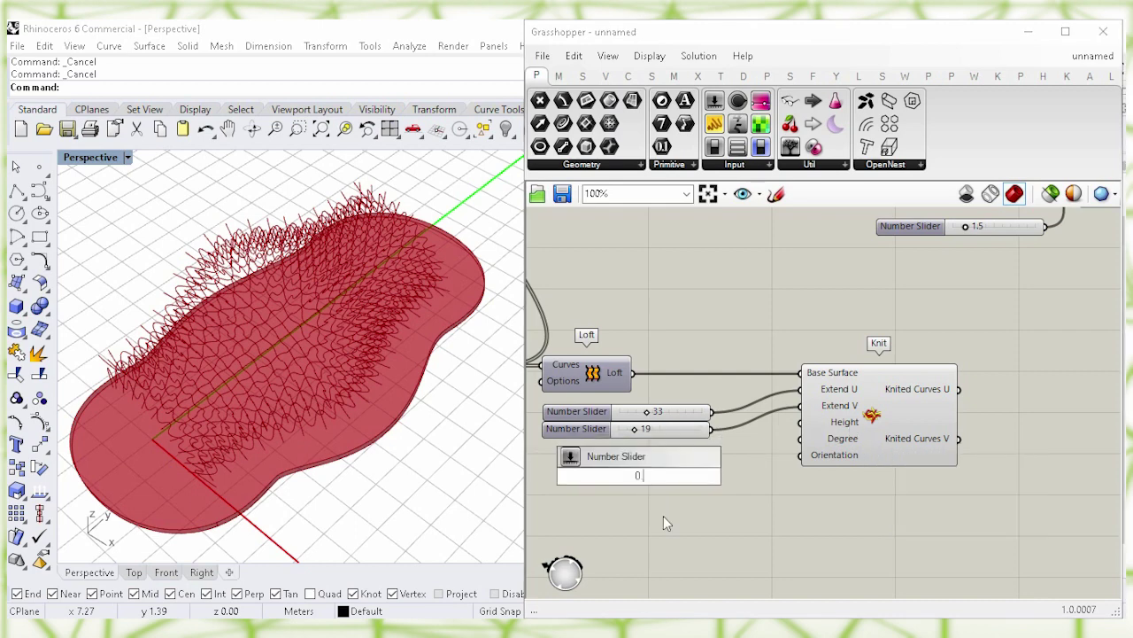
type(".16")
key("Return")
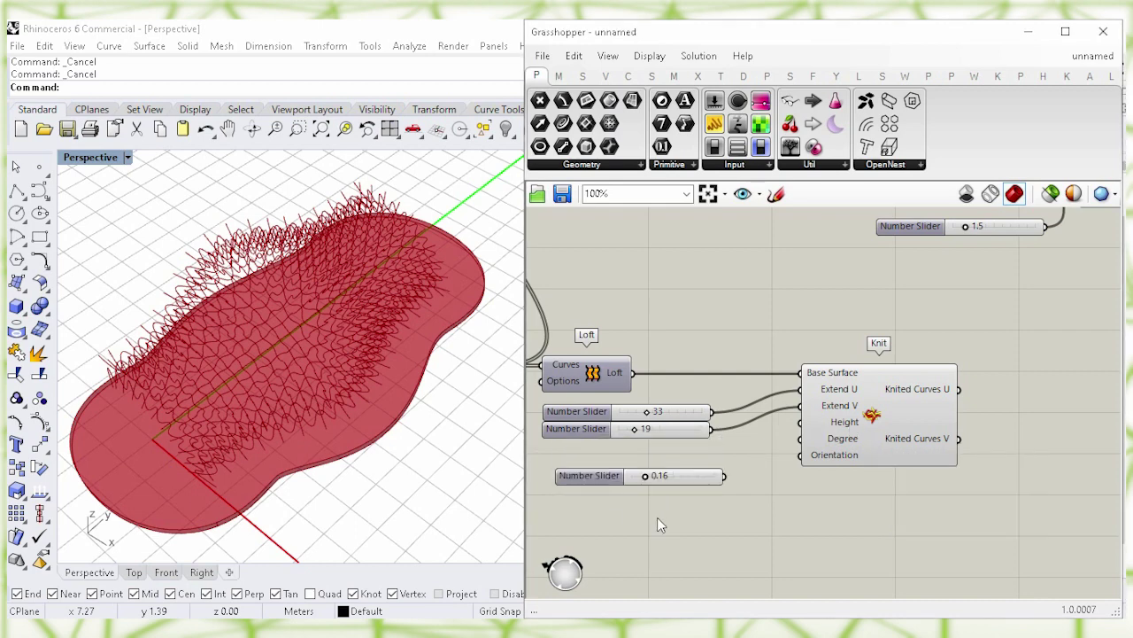
left_click_drag(598, 483, 586, 457)
left_click(734, 489)
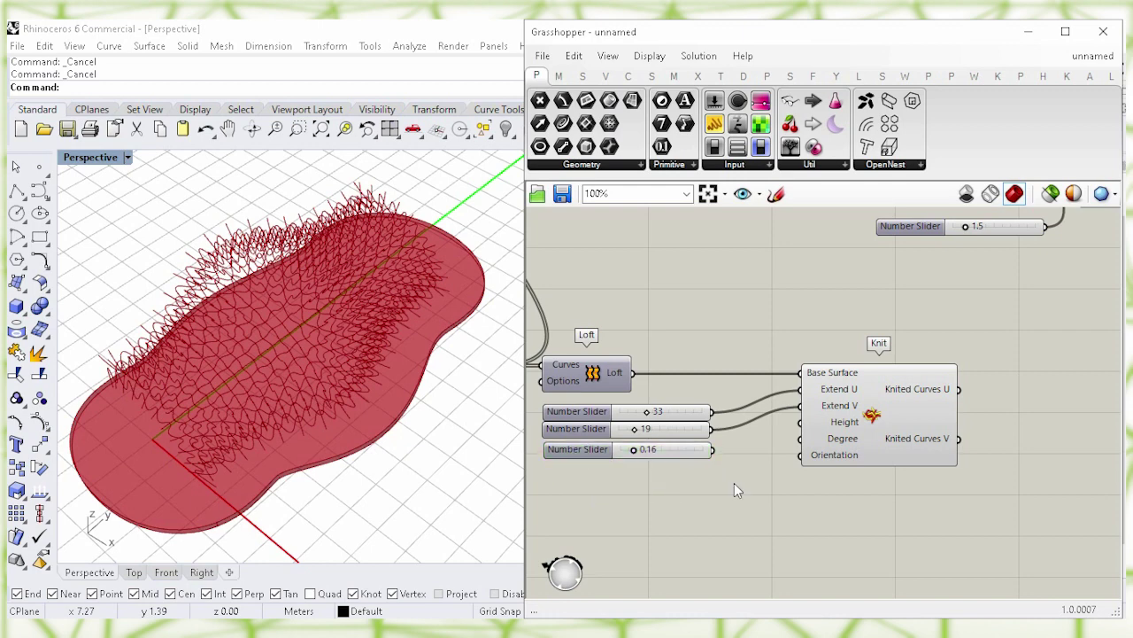
left_click_drag(713, 448, 800, 421)
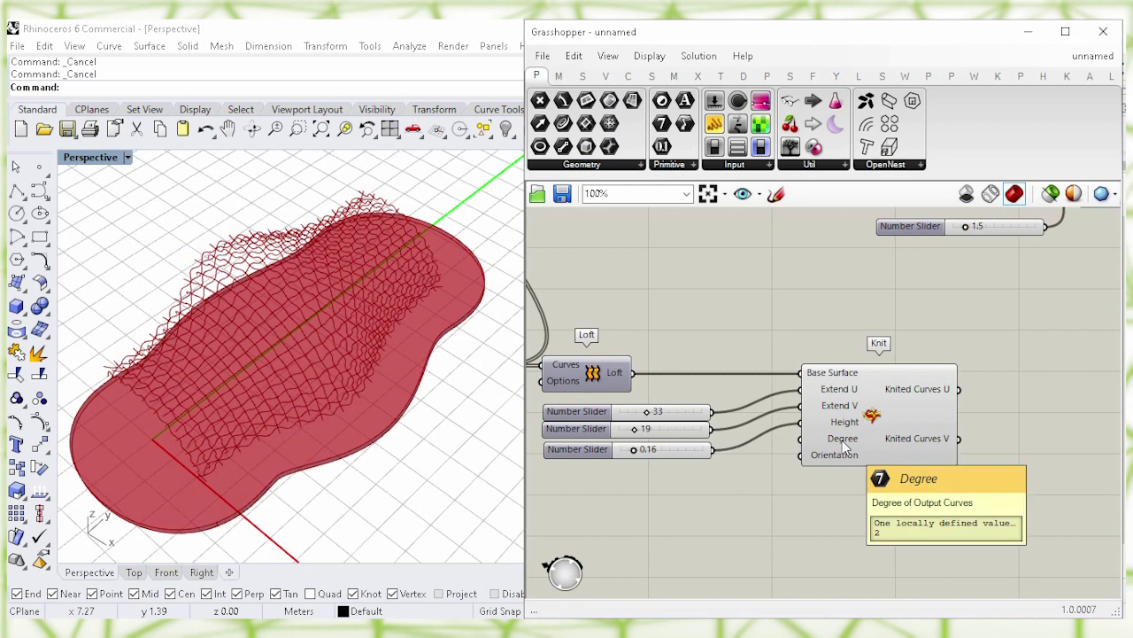
Add a number slider set to 3 under the 0.16 slider and connect it to Knit's Degree input.
double_click(670, 502)
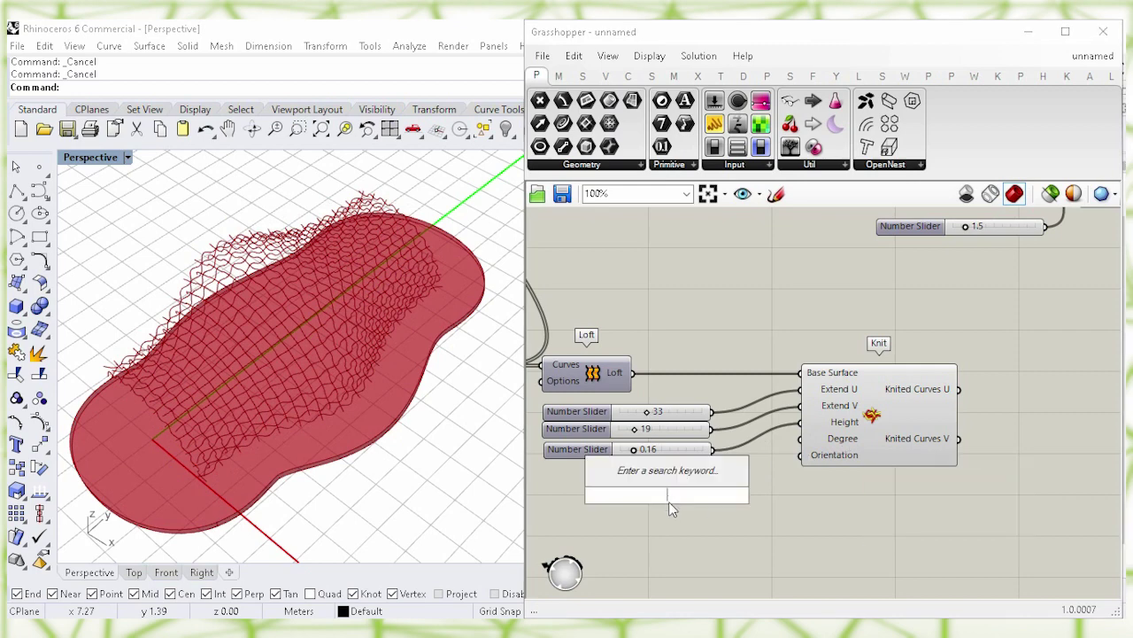
type("3")
key("Return")
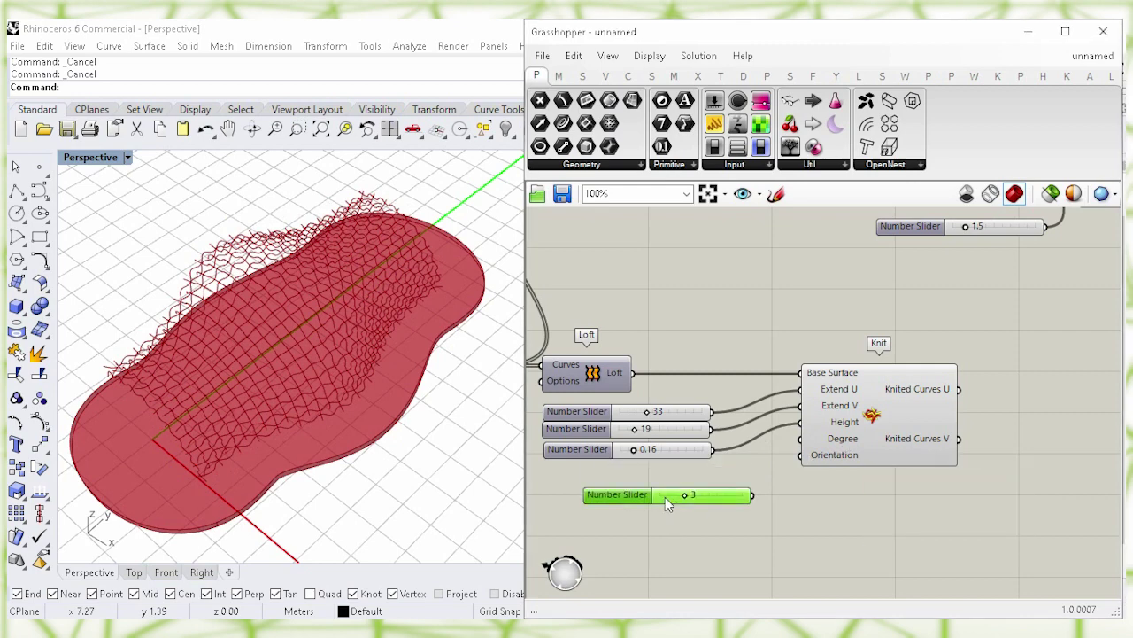
left_click_drag(625, 495, 592, 470)
left_click(723, 491)
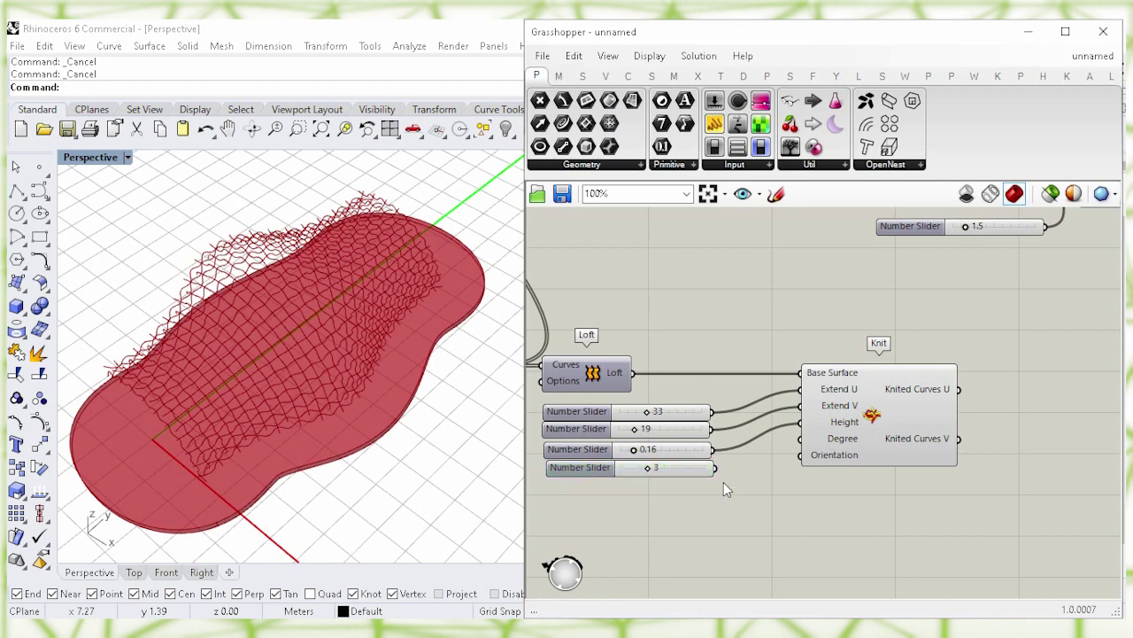
left_click_drag(716, 468, 801, 455)
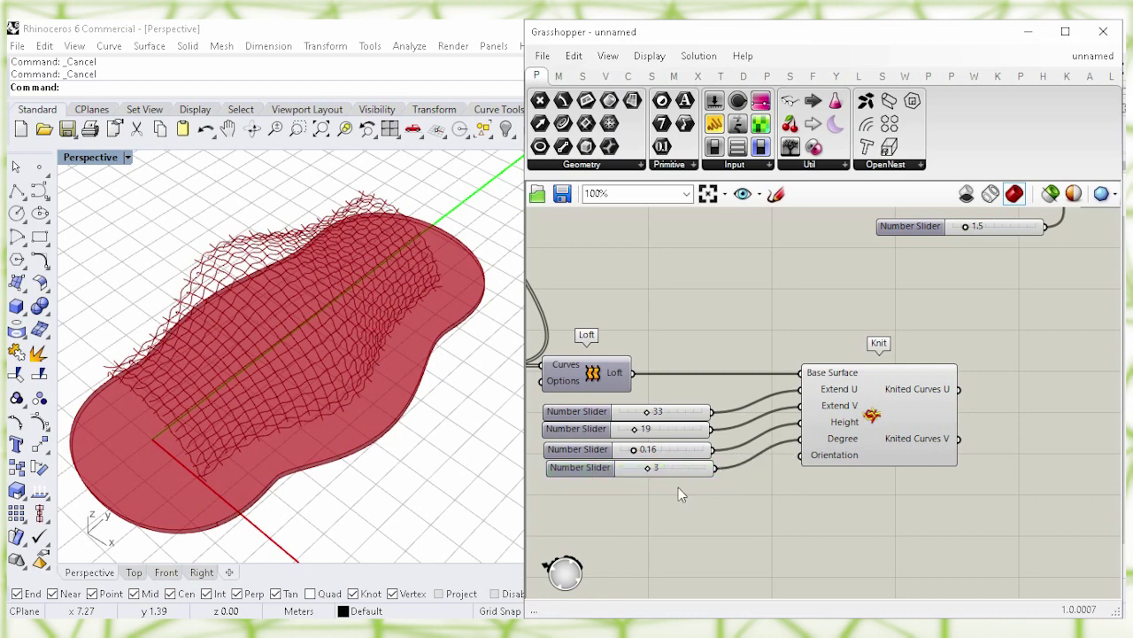
left_click_drag(648, 470, 633, 450)
left_click(655, 456)
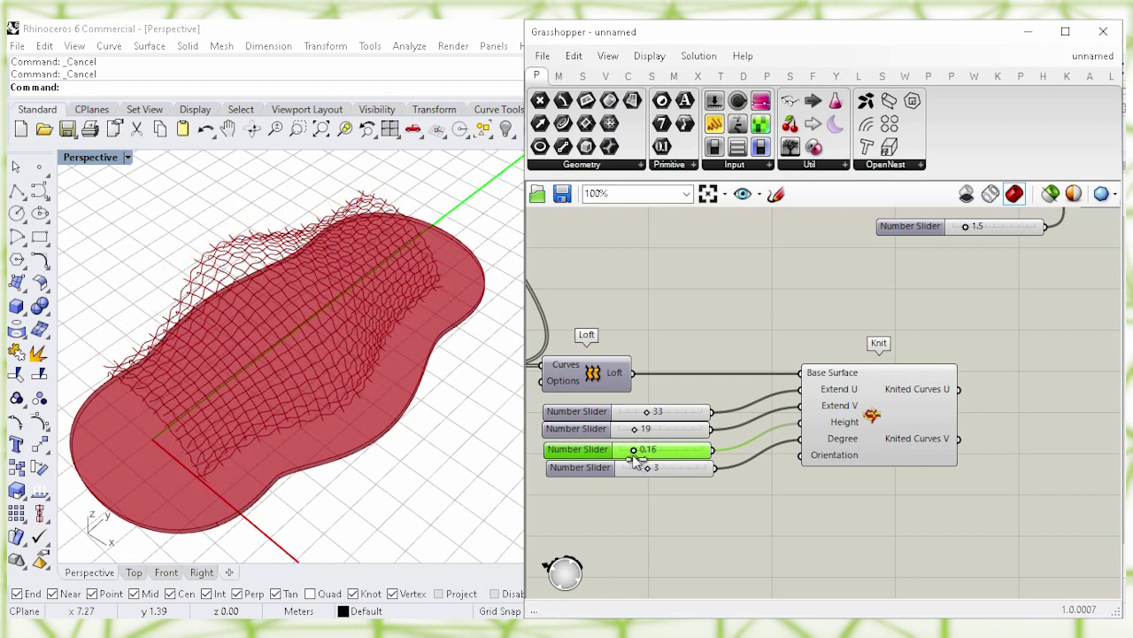
left_click_drag(634, 428, 666, 407)
Try inverting Knit's Orientation input, and switch the inversion back off.
left_click(826, 457)
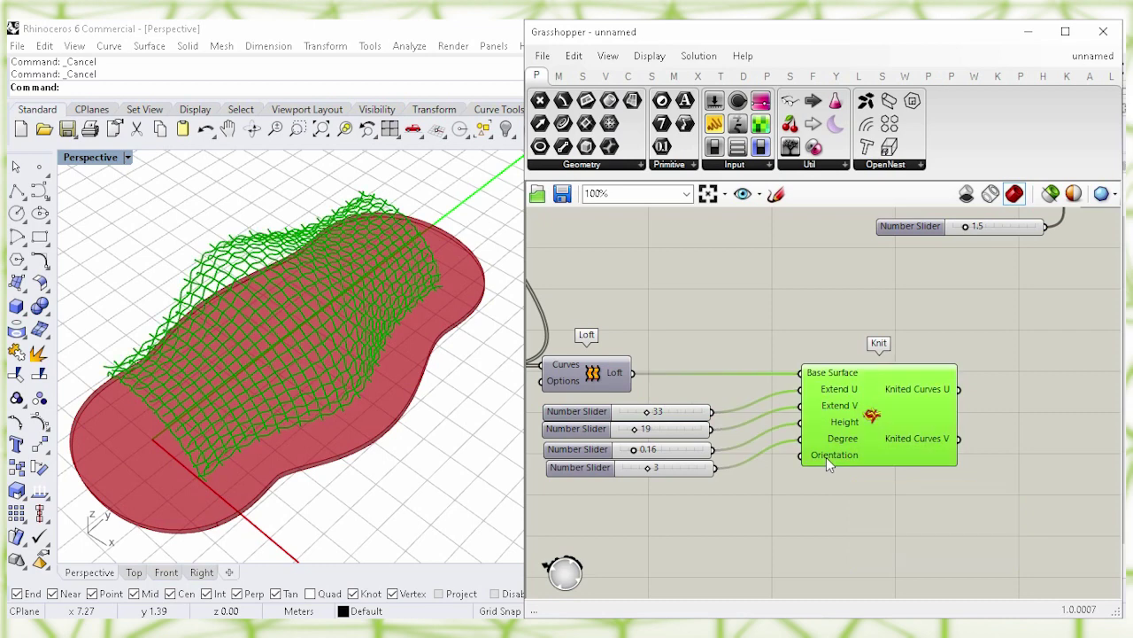
right_click(826, 457)
left_click(890, 467)
left_click(849, 502)
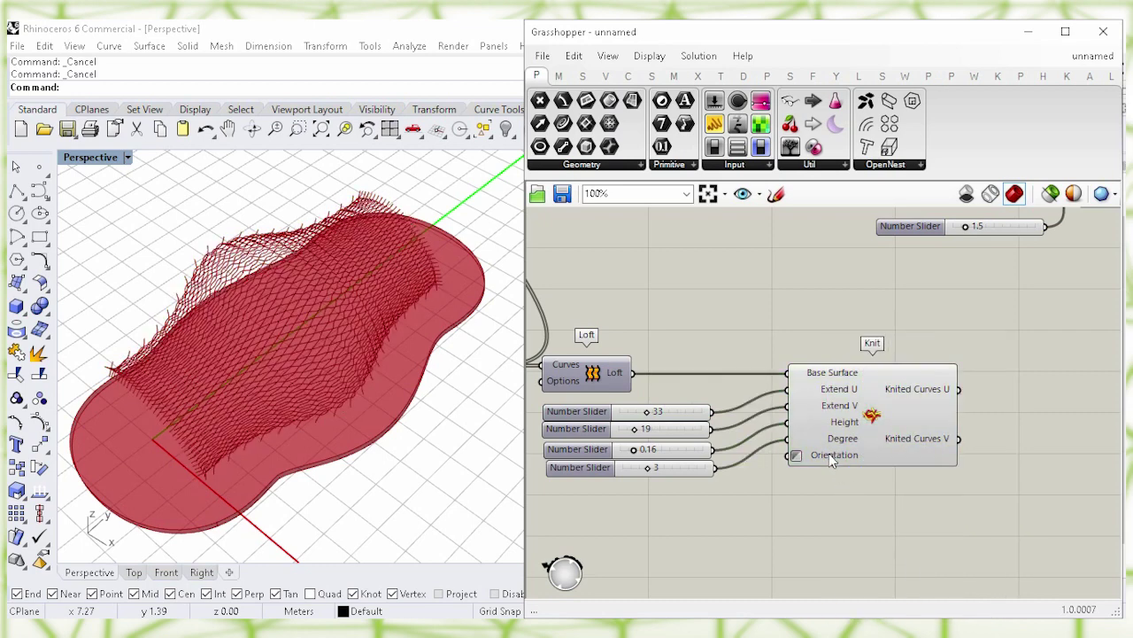
right_click(825, 457)
left_click(872, 465)
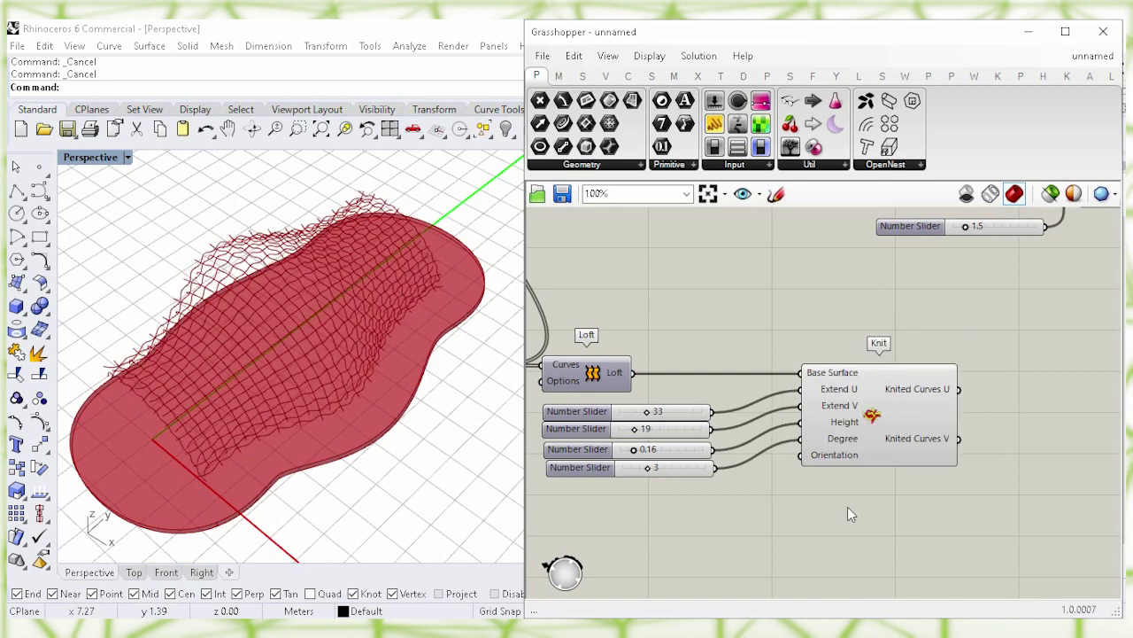
Move the Knit component closer to its sliders and turn off its preview.
left_click_drag(861, 425, 822, 425)
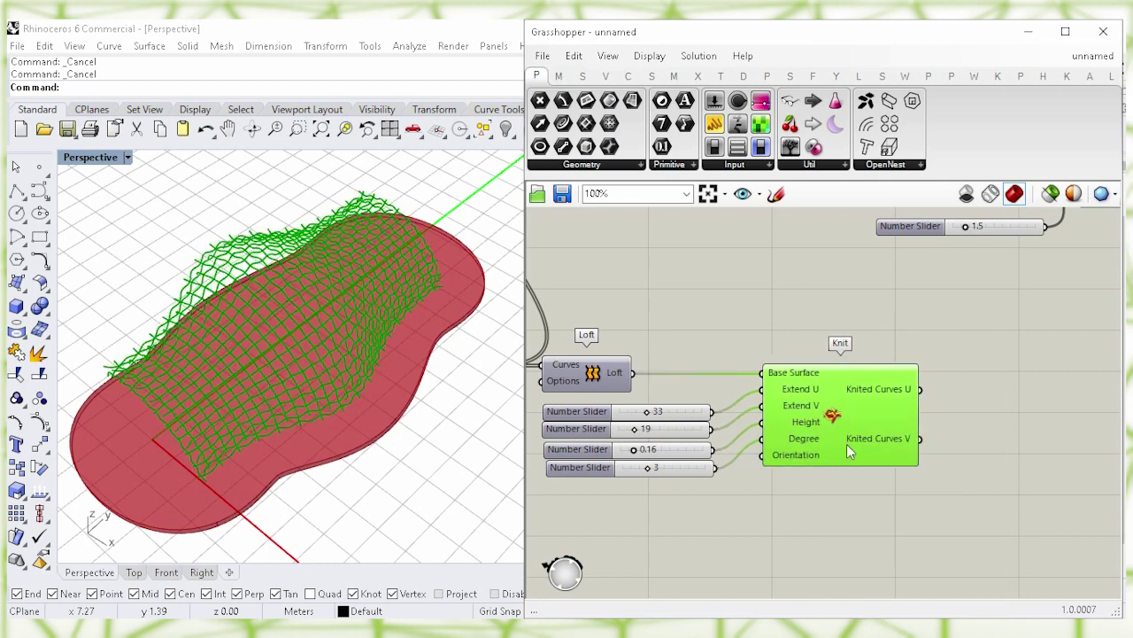
left_click(882, 502)
right_click_drag(882, 502, 677, 477)
left_click(623, 398)
right_click(623, 398)
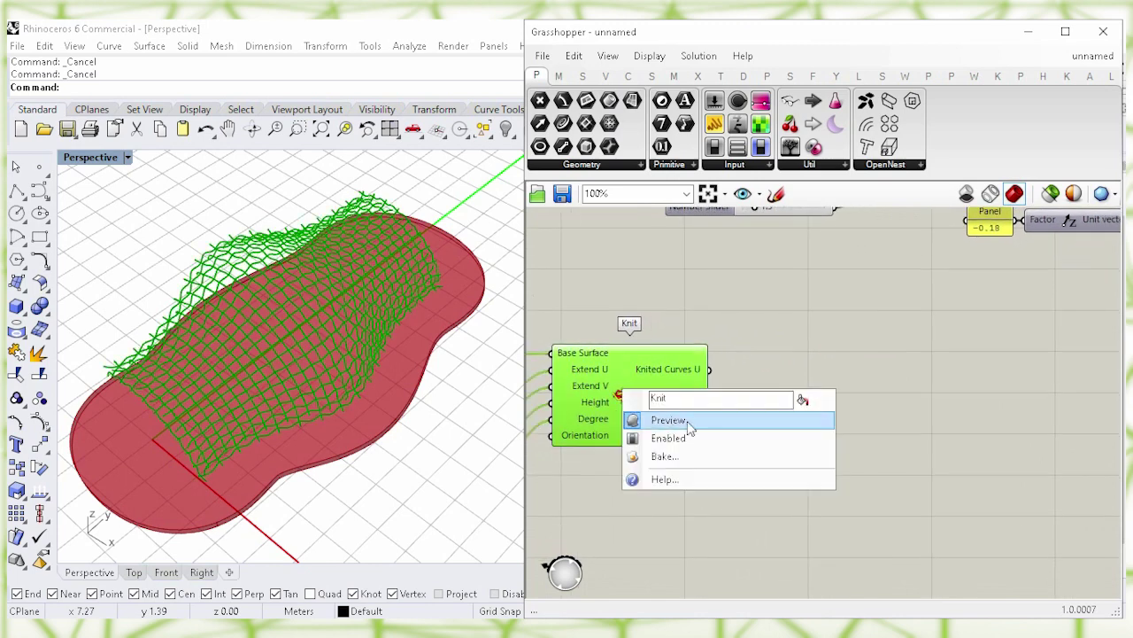
left_click(811, 423)
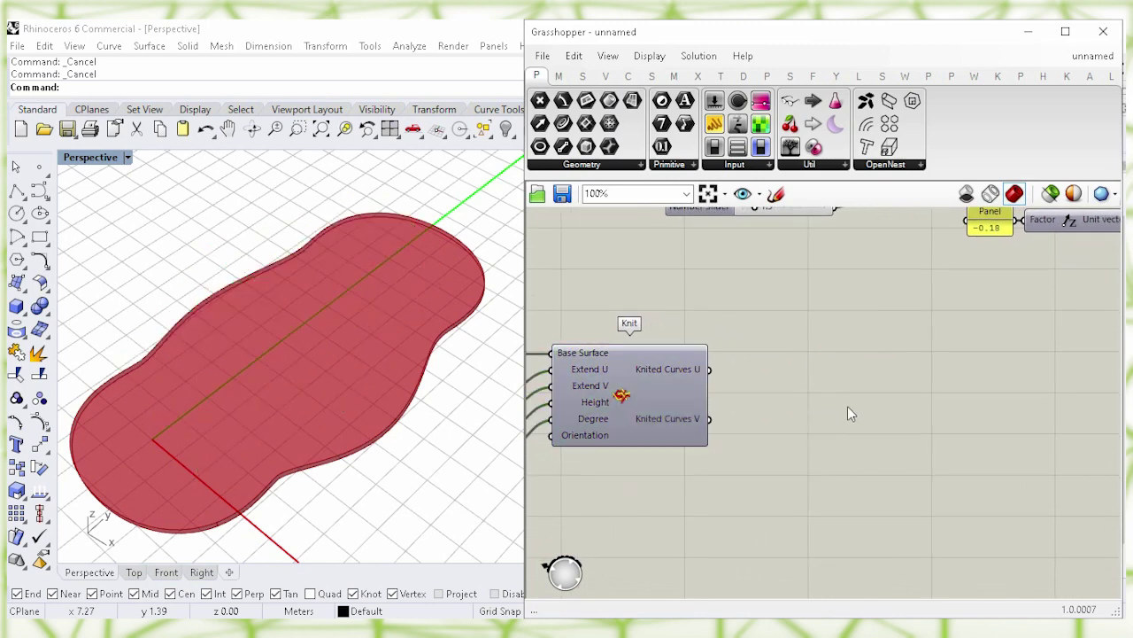
Add a MeshPipe component beside Knit and duplicate it, stacking the two copies vertically.
double_click(848, 409)
type("mes")
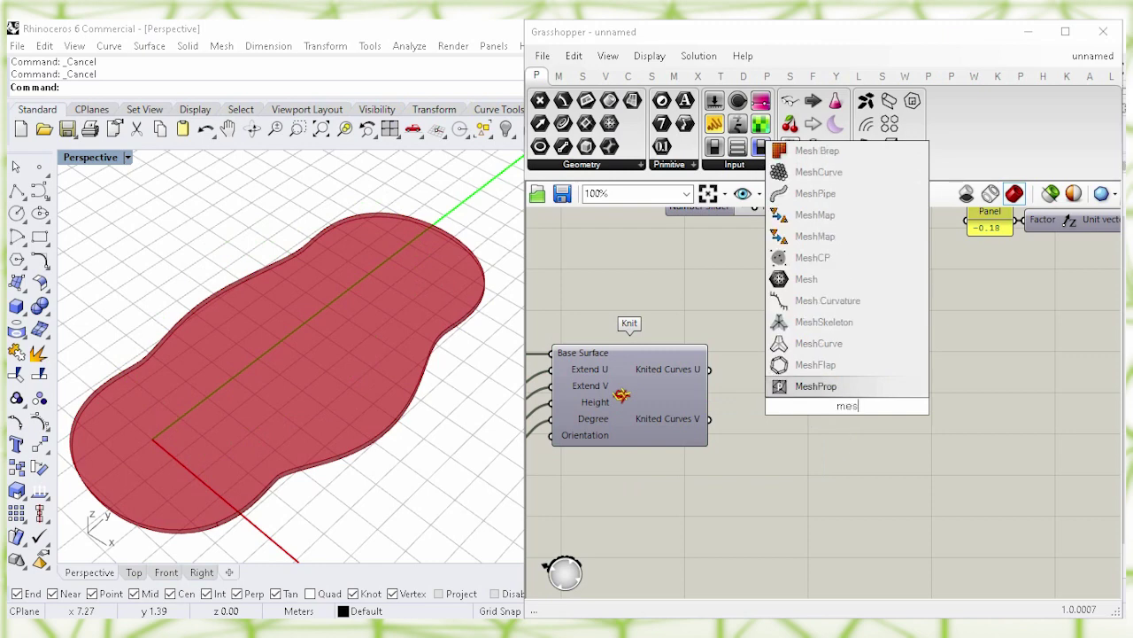
type("hpi")
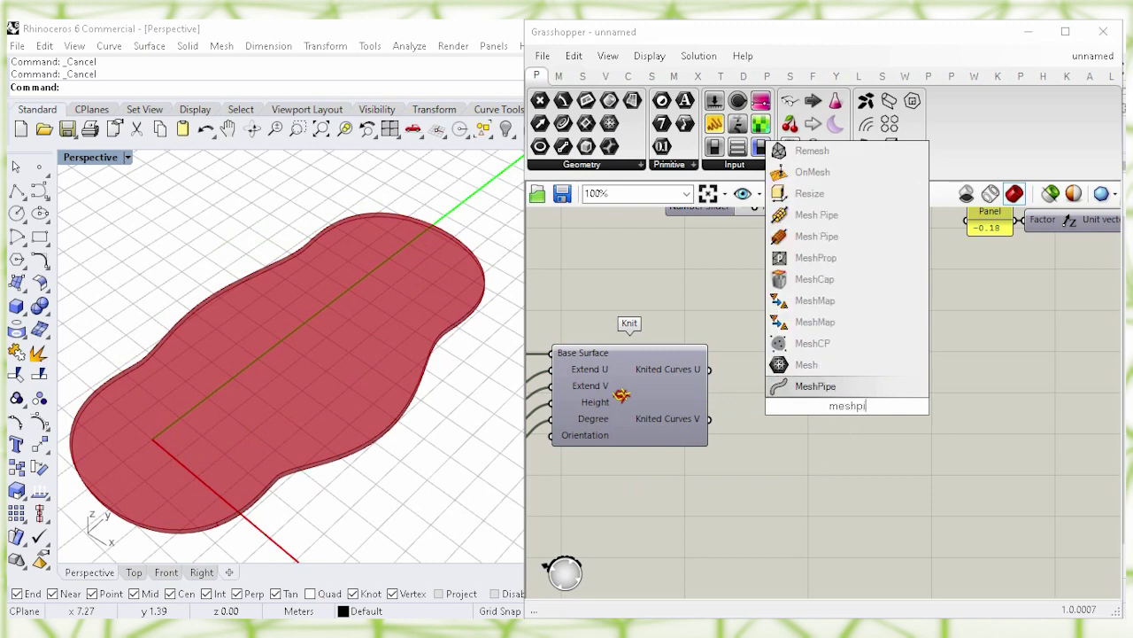
left_click(863, 388)
left_click_drag(854, 409, 907, 481)
left_click_drag(1002, 468, 941, 396)
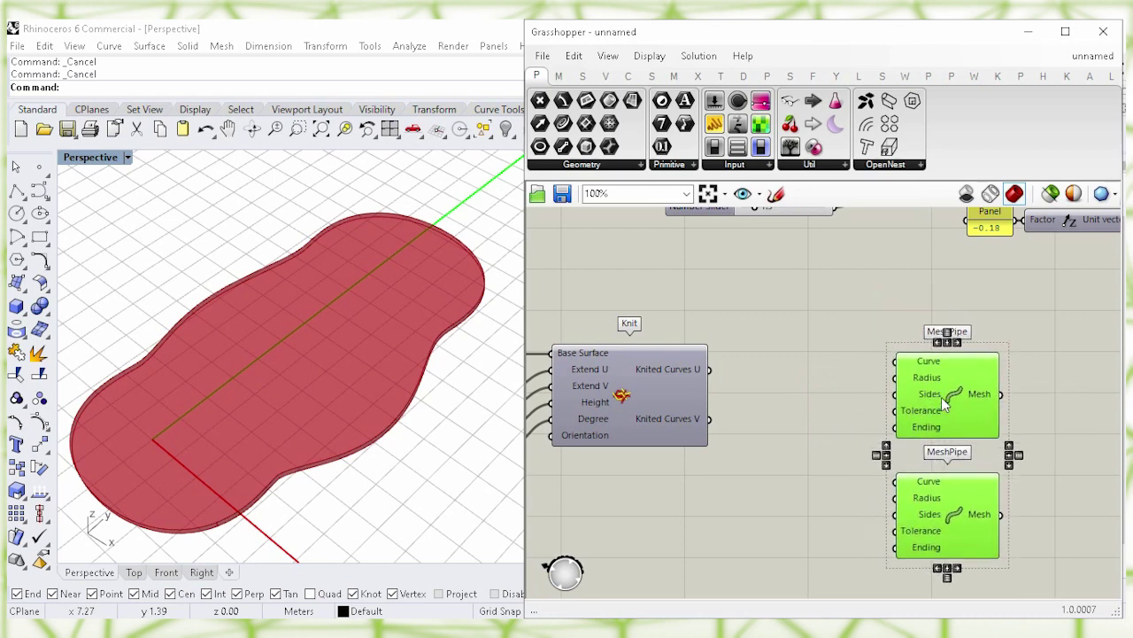
left_click(817, 404)
right_click_drag(817, 404, 798, 352)
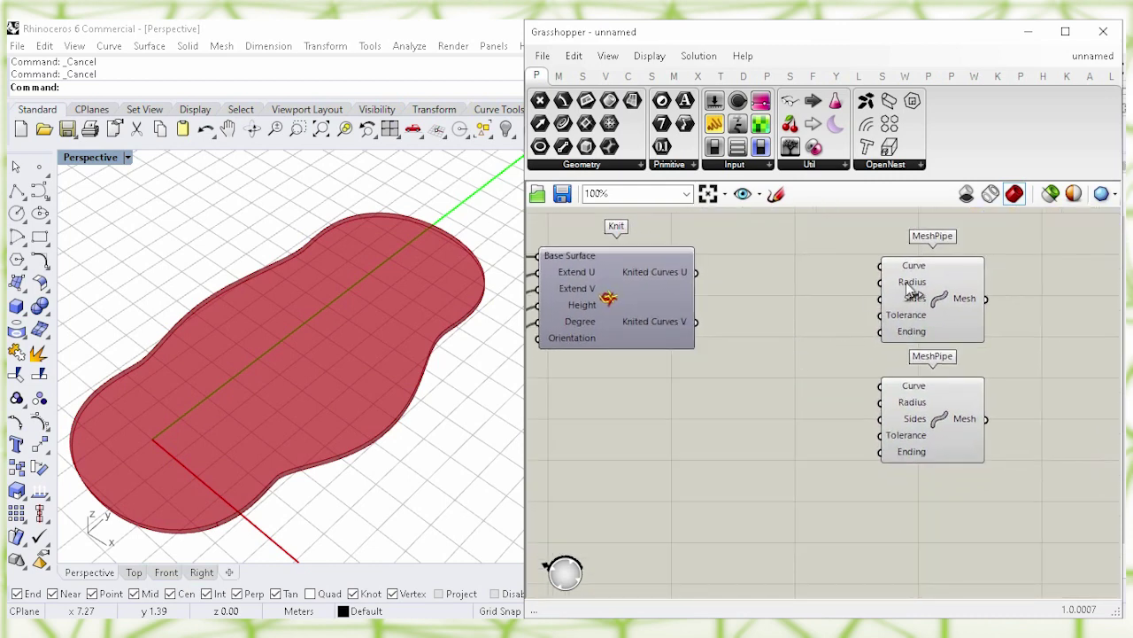
Add a number slider set to 0.07 below Knit and connect it to the Radius input of both MeshPipe components.
mouse_move(908, 407)
double_click(643, 417)
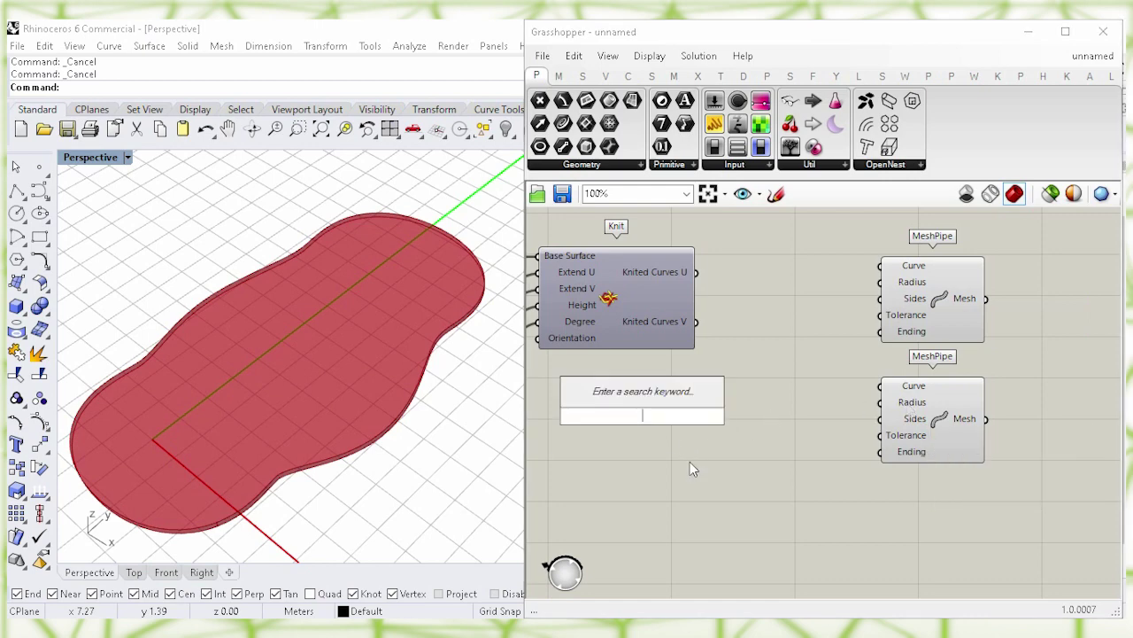
type("0.0")
key("Return")
type("7")
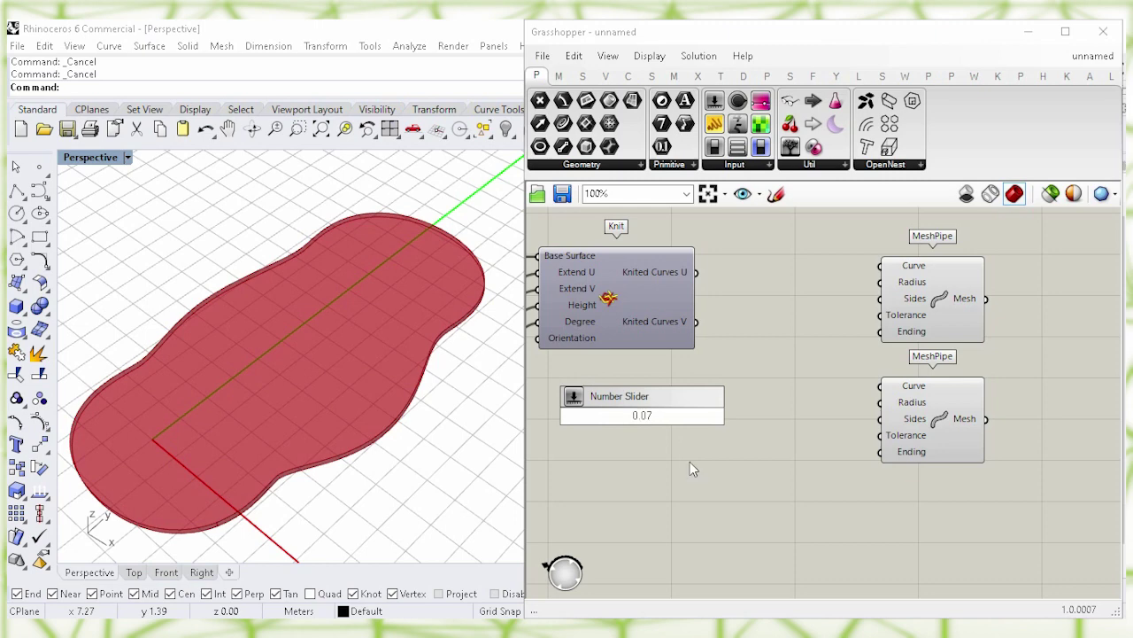
key("Return")
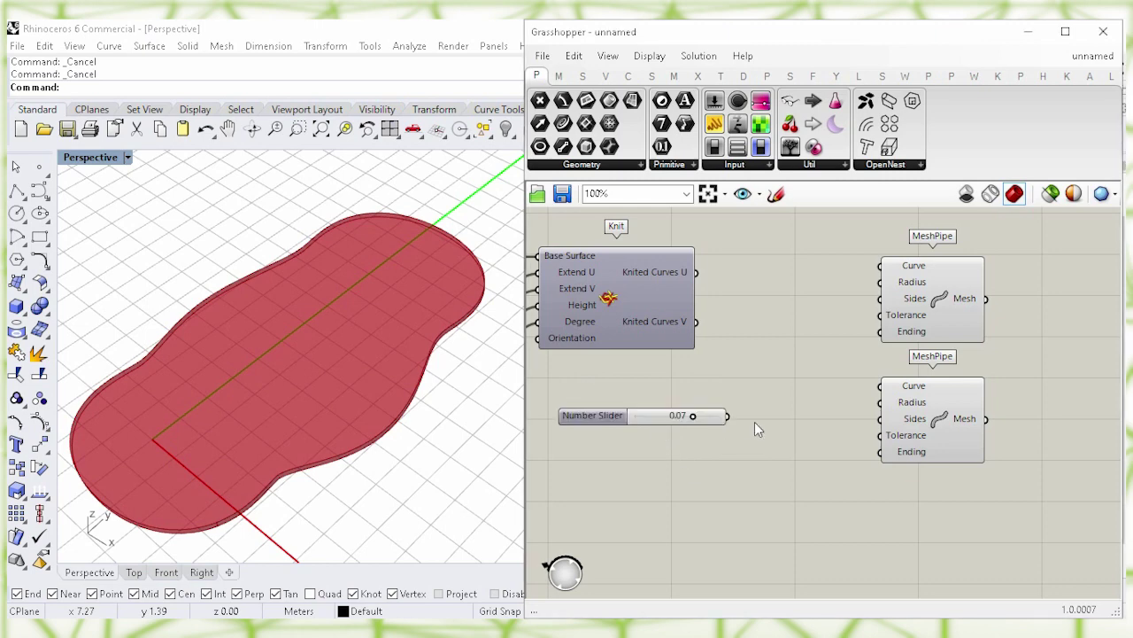
left_click_drag(727, 415, 881, 402)
left_click_drag(643, 416, 621, 402)
left_click(724, 360)
left_click_drag(707, 403, 881, 281)
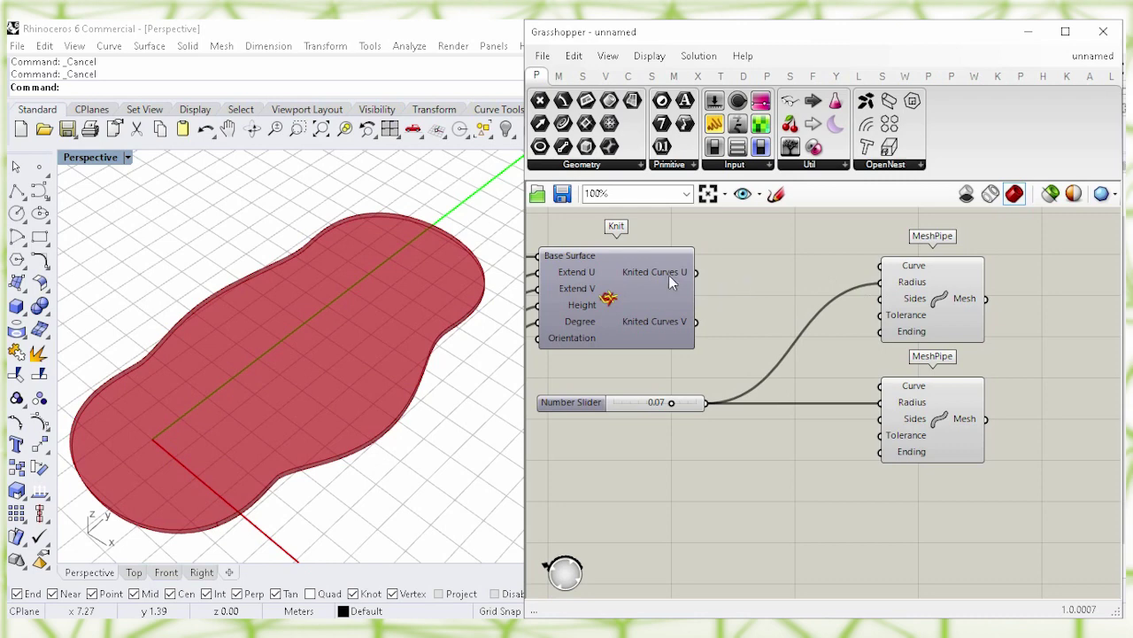
Connect Knited Curves U to the upper MeshPipe's Curve input and Knited Curves V to the lower MeshPipe's Curve input.
left_click_drag(696, 272, 881, 266)
left_click(937, 302)
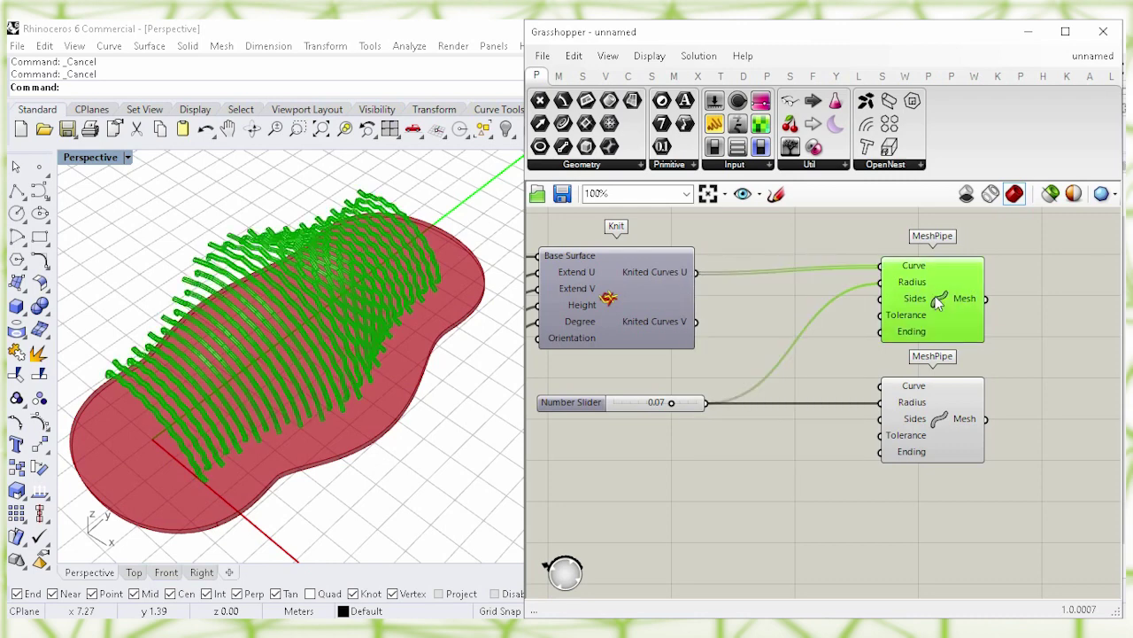
left_click_drag(943, 304, 941, 311)
left_click(774, 307)
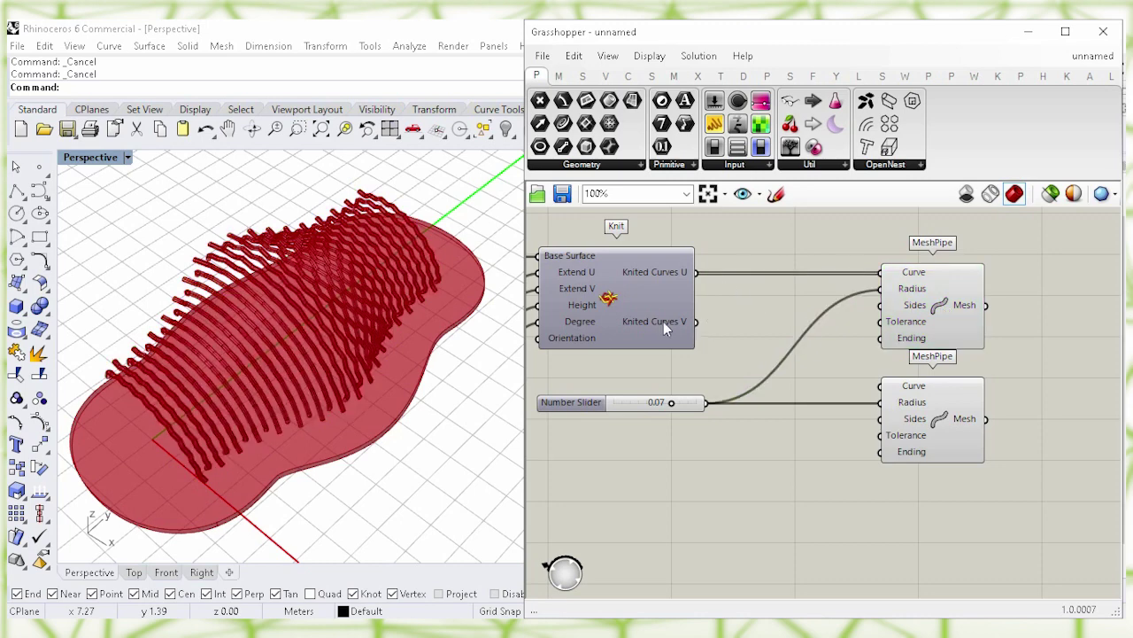
left_click_drag(696, 322, 882, 386)
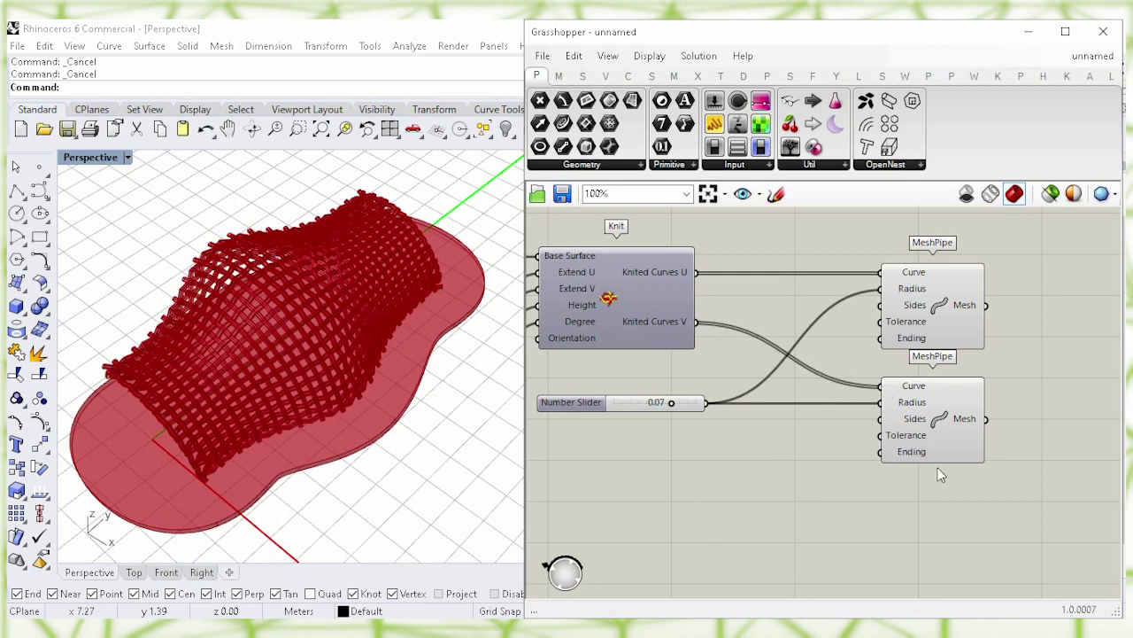
left_click(940, 428)
left_click(940, 308)
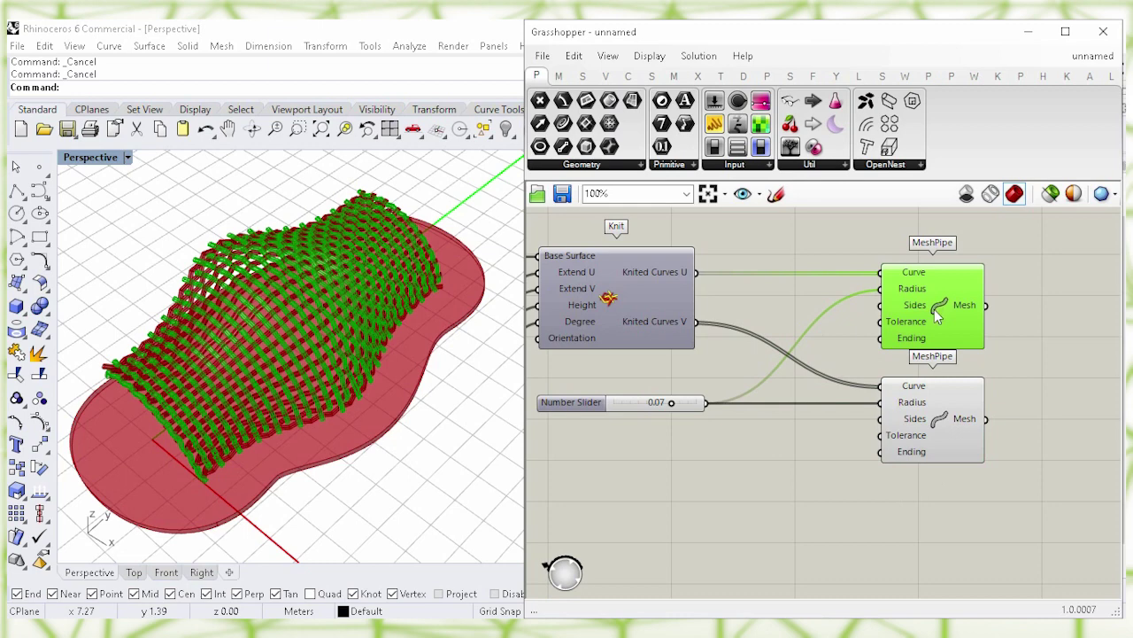
mouse_move(912, 304)
mouse_move(917, 423)
left_click(742, 478)
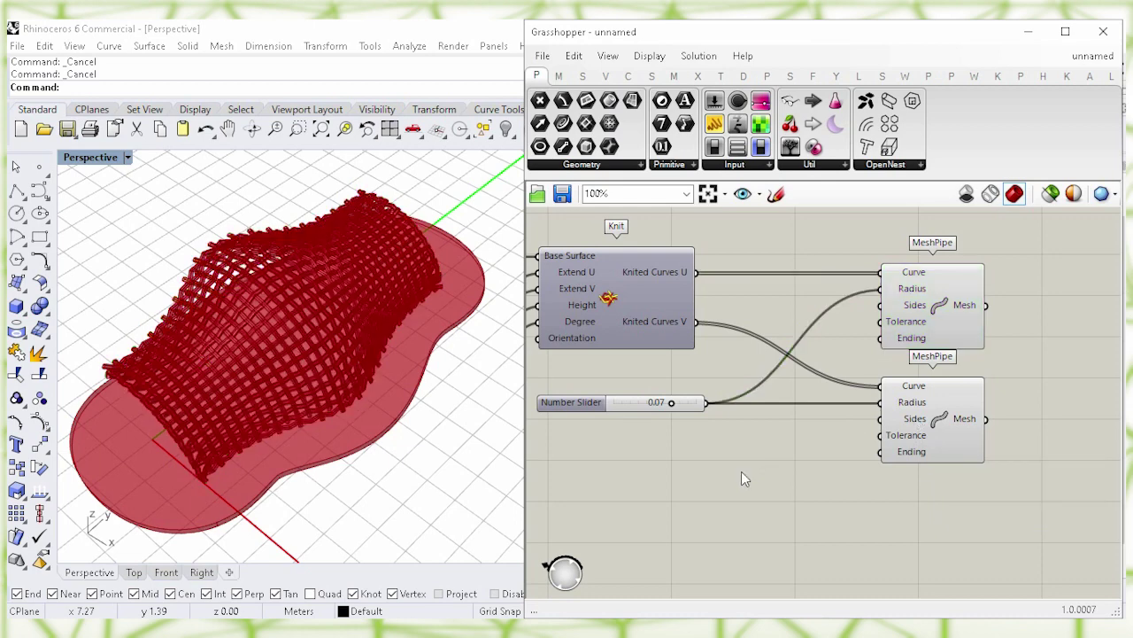
Add a number slider set to 15 under the 0.07 slider and connect it to the Sides input of both MeshPipe components.
double_click(659, 454)
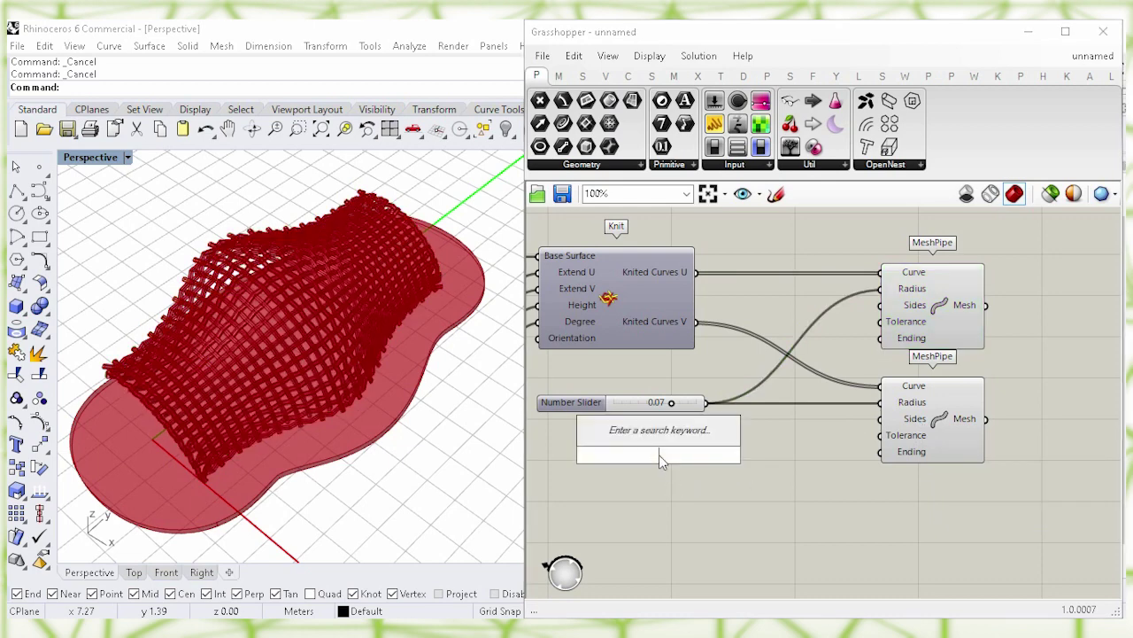
type("15")
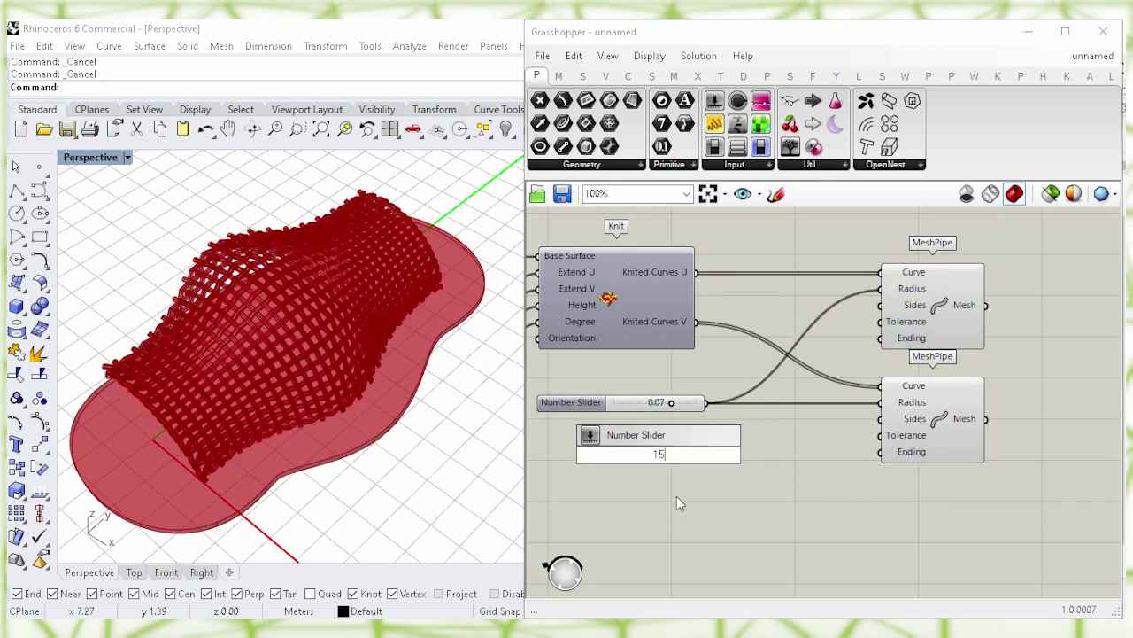
key("Return")
left_click_drag(618, 460, 578, 431)
left_click(737, 438)
left_click_drag(709, 428, 881, 305)
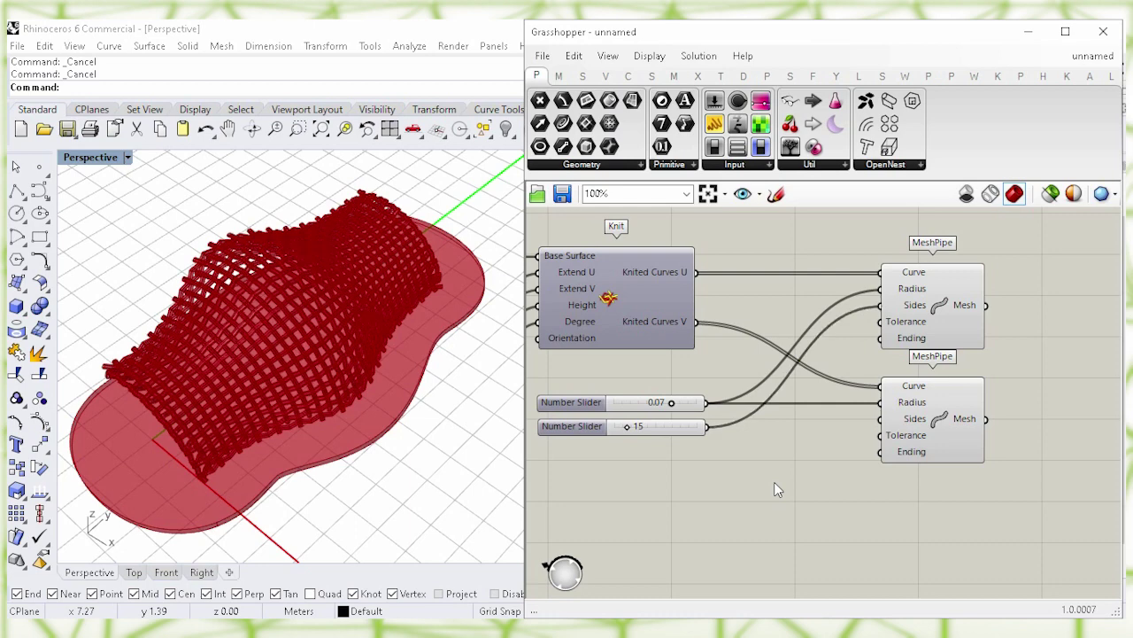
left_click_drag(708, 428, 876, 427)
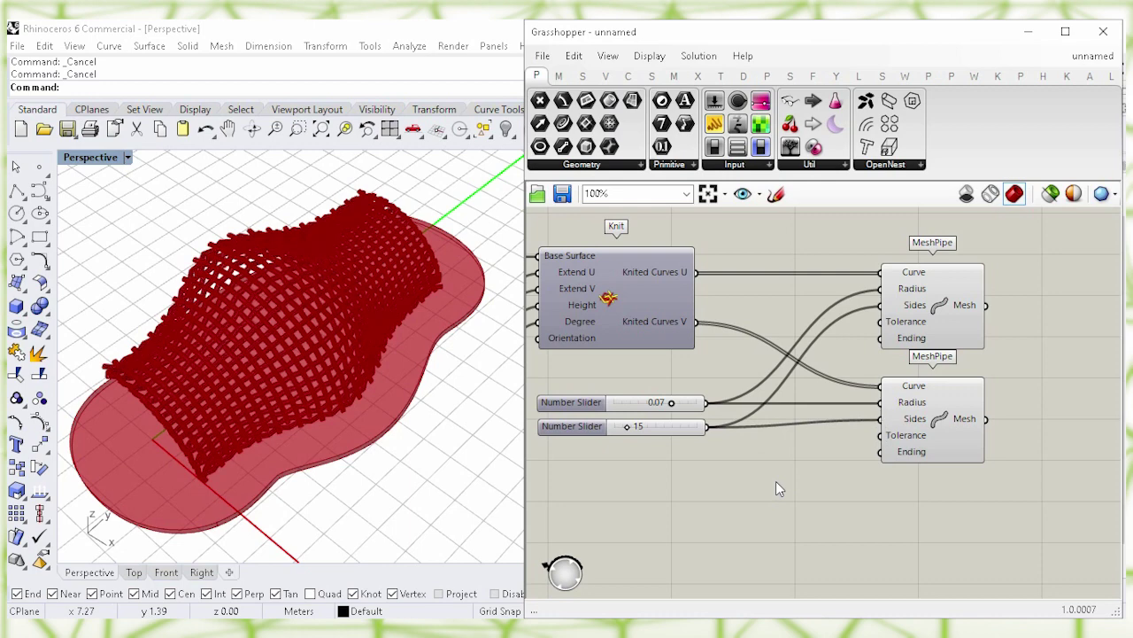
left_click(939, 423)
left_click(944, 317)
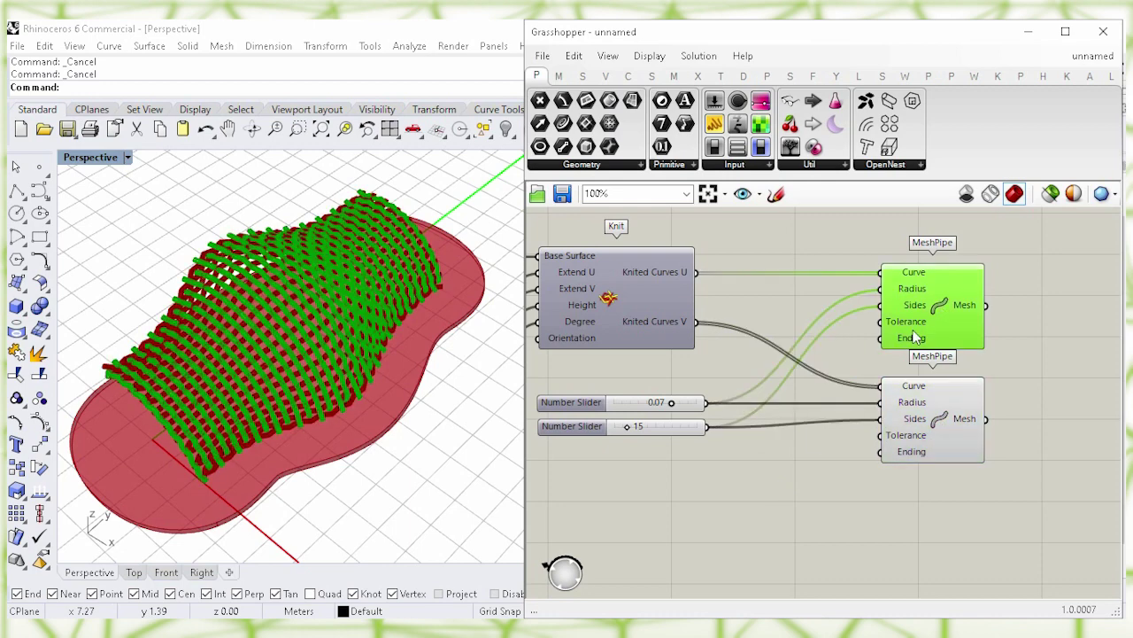
left_click(768, 476)
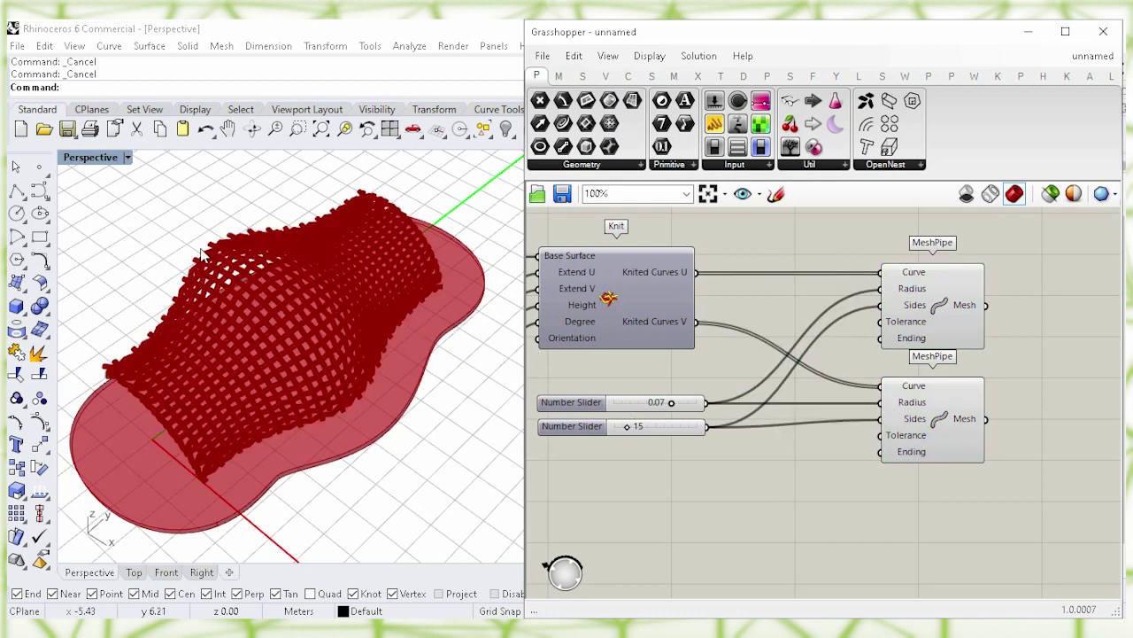
Add a number slider ranging from 0 to 3 under the 15 slider and connect it to both MeshPipe Ending inputs.
right_click_drag(206, 255, 241, 295, "shift")
scroll(237, 257, "up", 6)
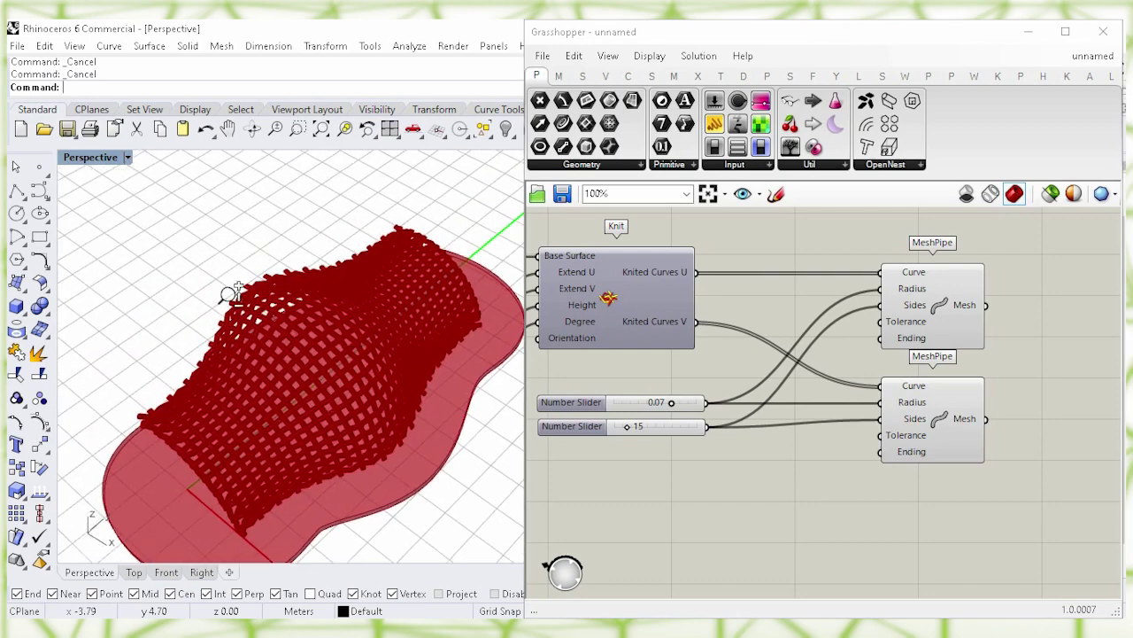
scroll(238, 254, "up", 4)
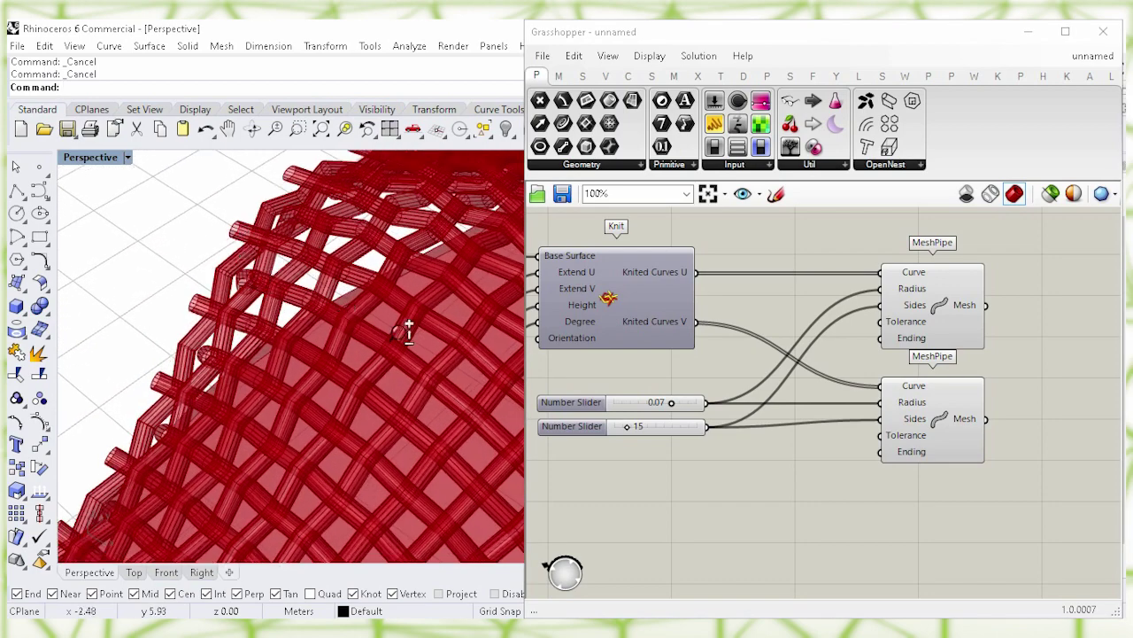
mouse_move(906, 343)
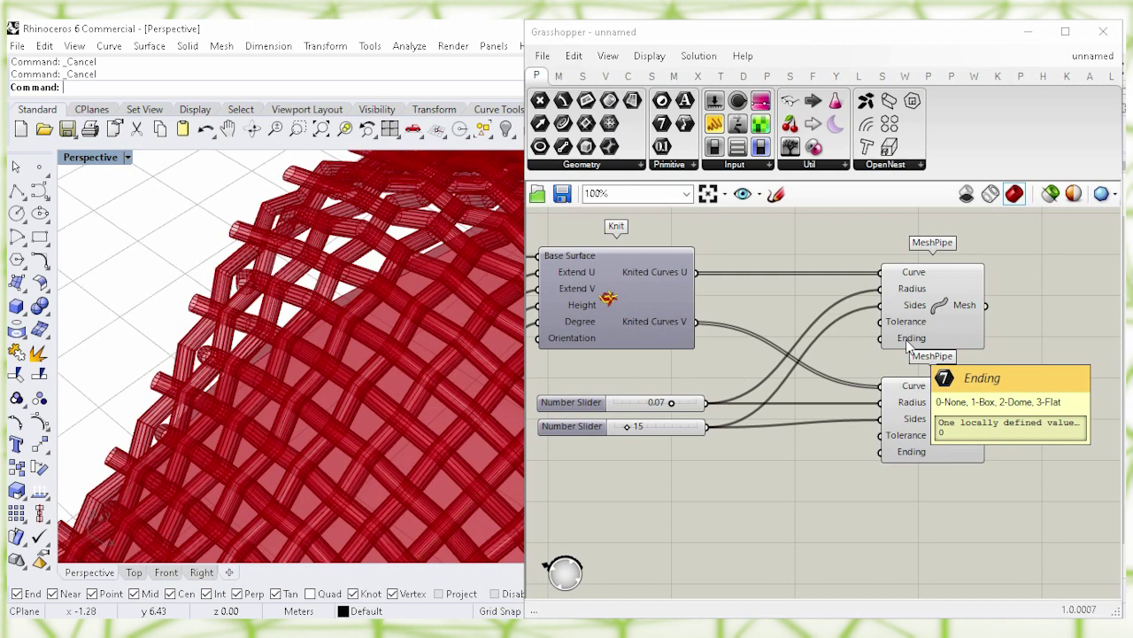
double_click(647, 483)
type("0<3")
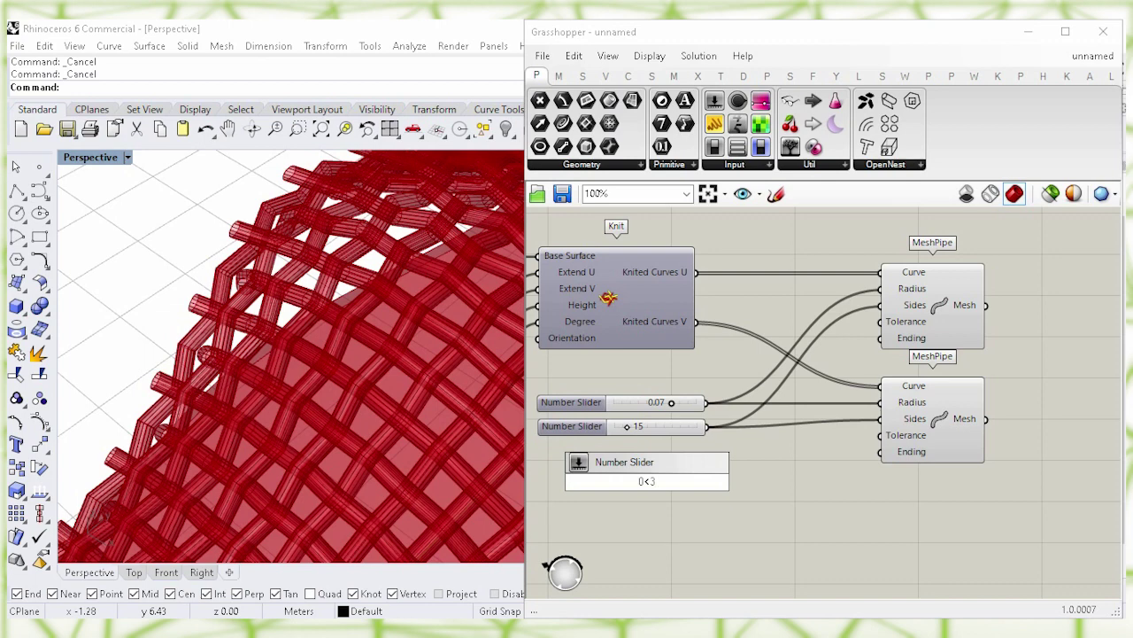
key("Return")
left_click_drag(684, 483, 881, 467)
left_click(686, 501)
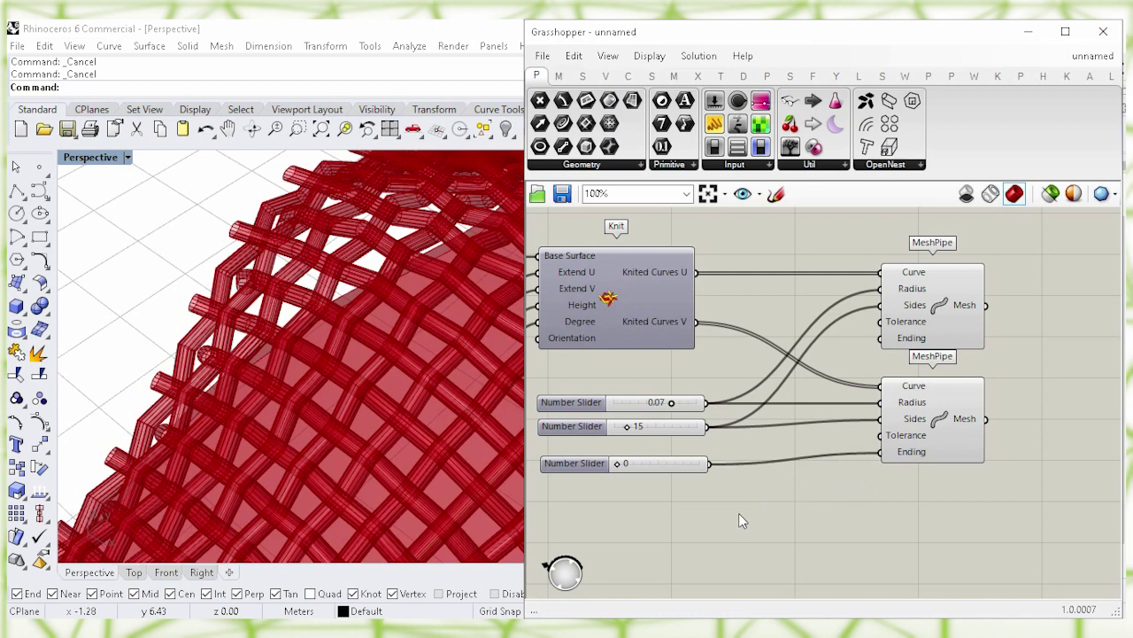
left_click_drag(682, 466, 880, 338)
left_click(709, 461)
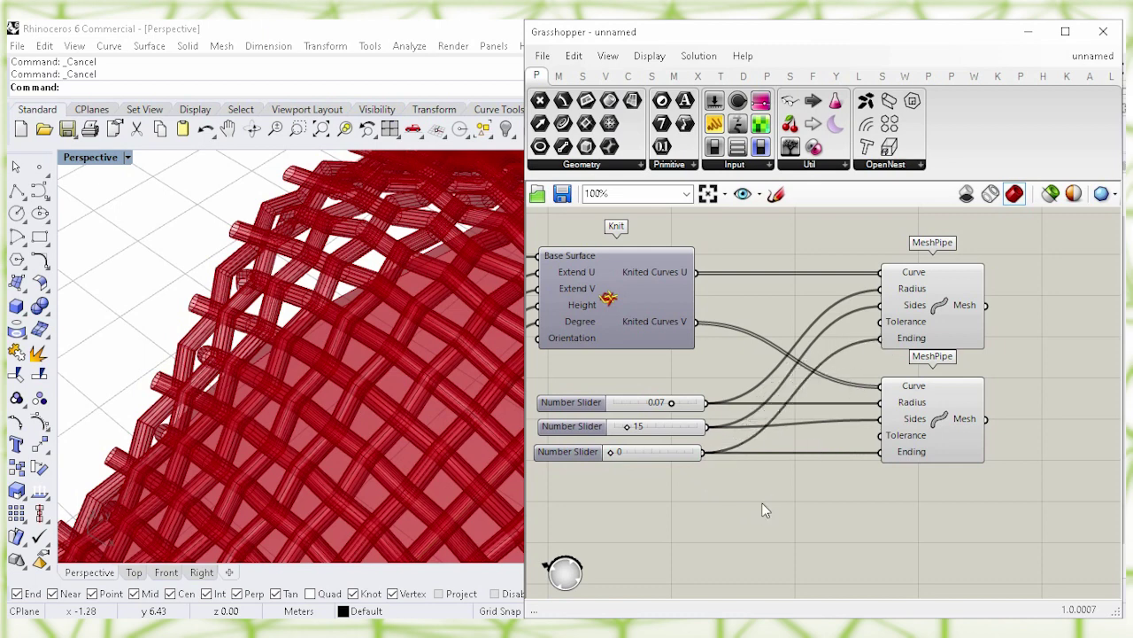
Try the pipe ending types by setting the Ending slider to 1, 2 and 3 in turn.
left_click(650, 456)
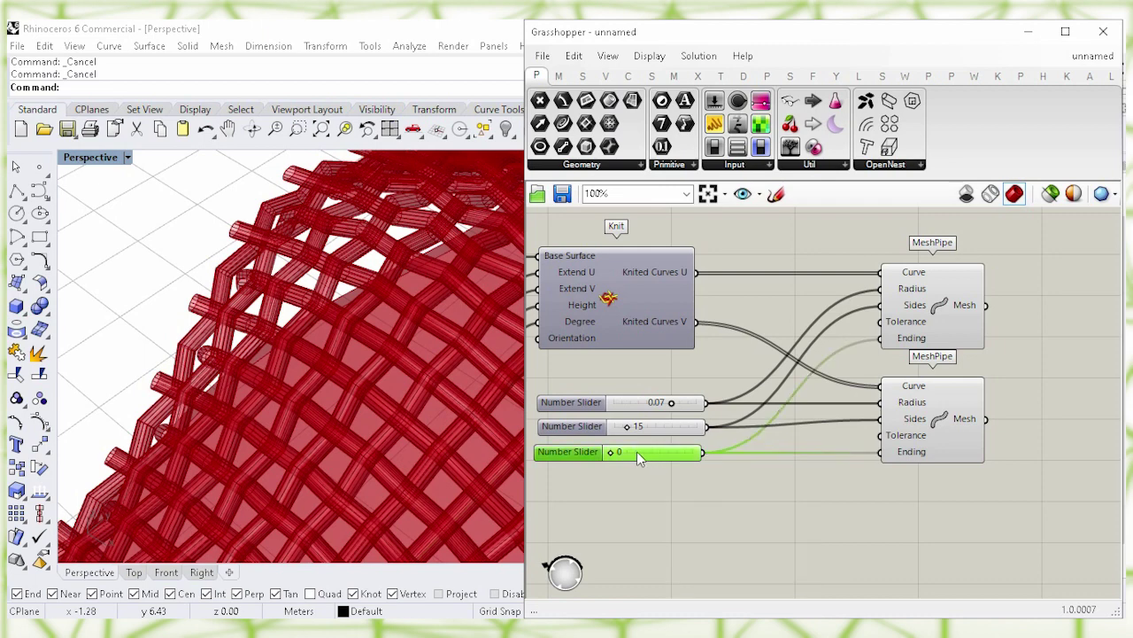
double_click(636, 452)
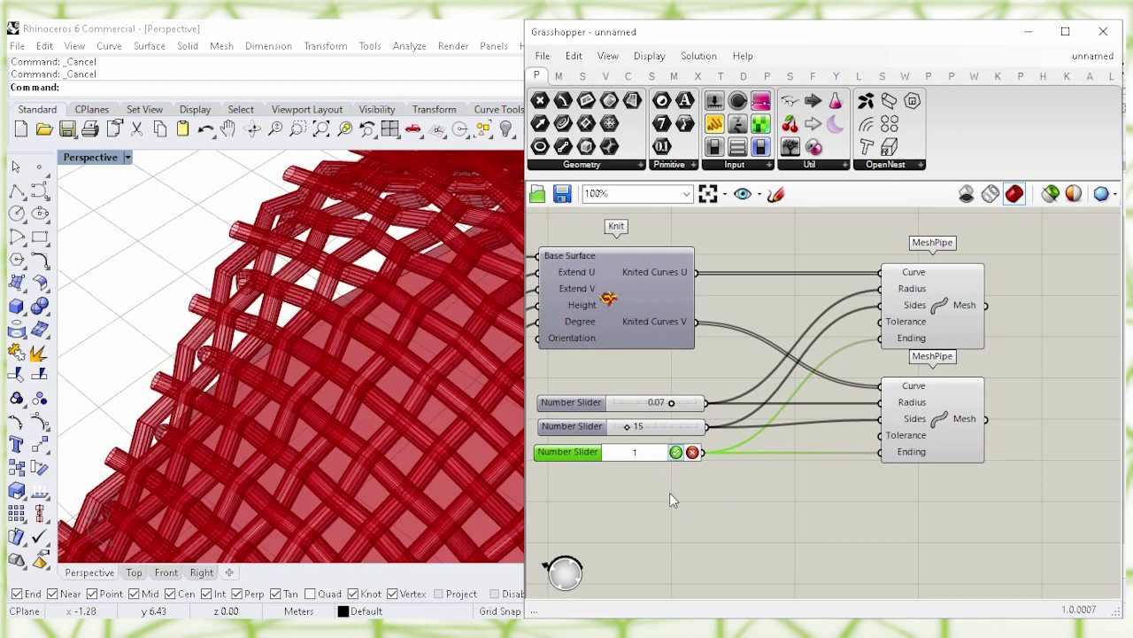
key("Return")
left_click(663, 485)
double_click(651, 453)
type("2")
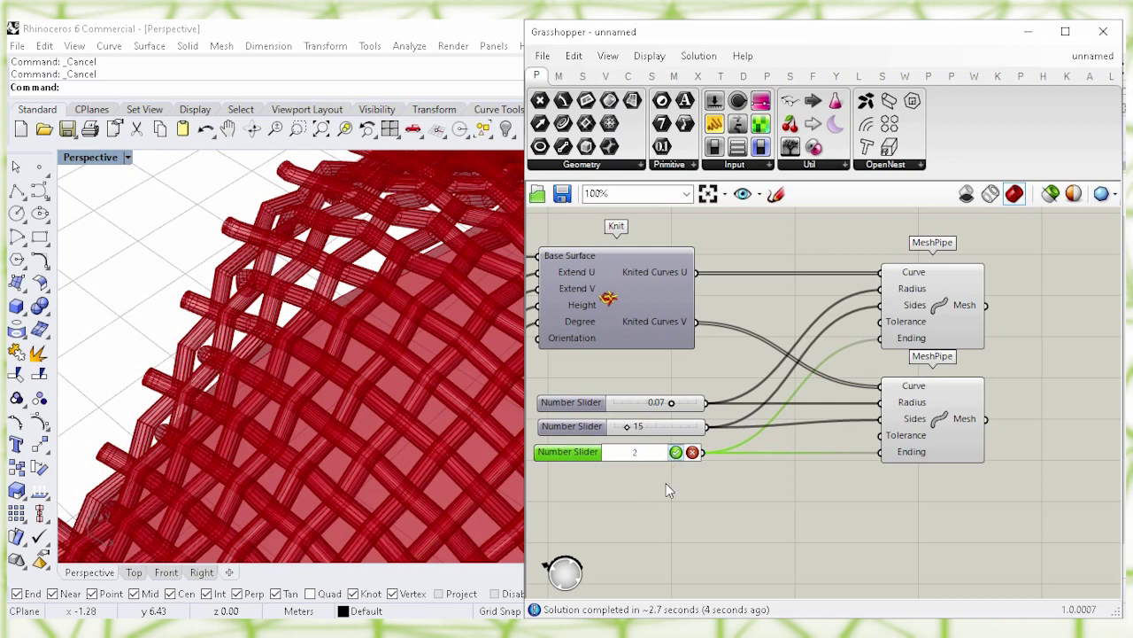
key("Return")
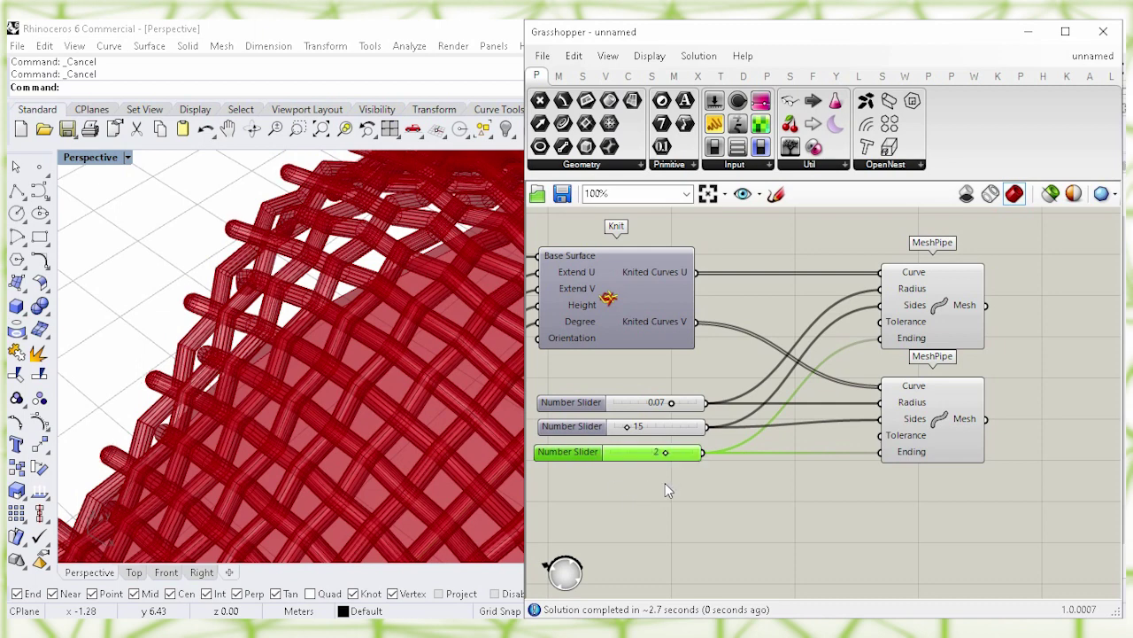
double_click(649, 453)
key("BackSpace")
type("3")
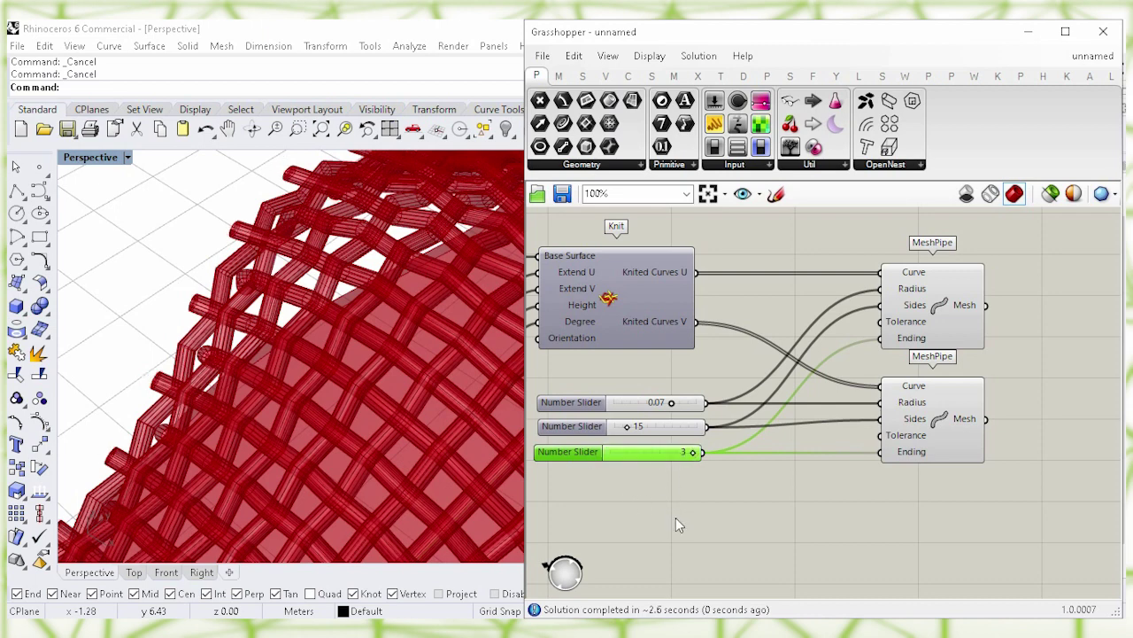
key("Return")
Set the Ending slider to 2 for dome-shaped pipe ends.
double_click(657, 454)
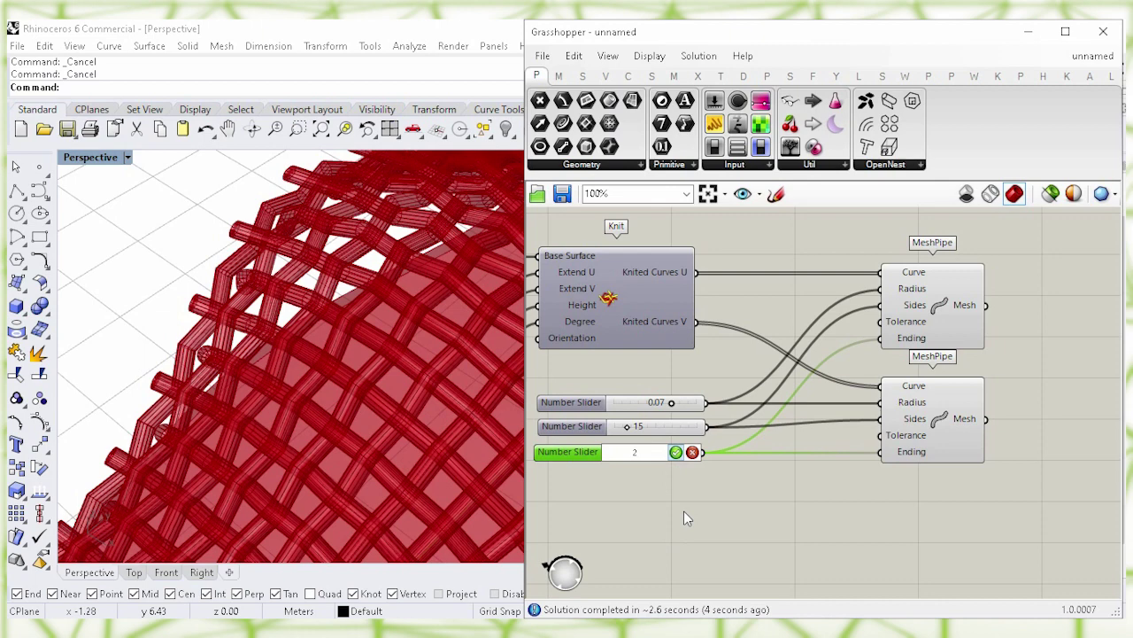
type("2")
key("Return")
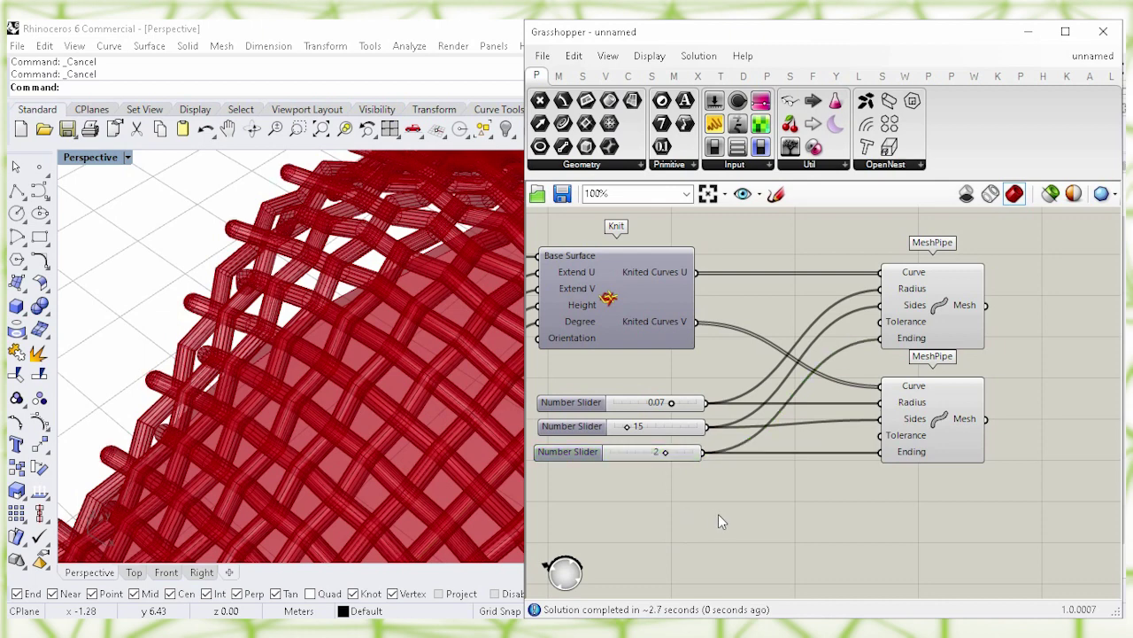
Bake the upper MeshPipe's mesh to the Default layer.
right_click_drag(952, 501, 823, 503)
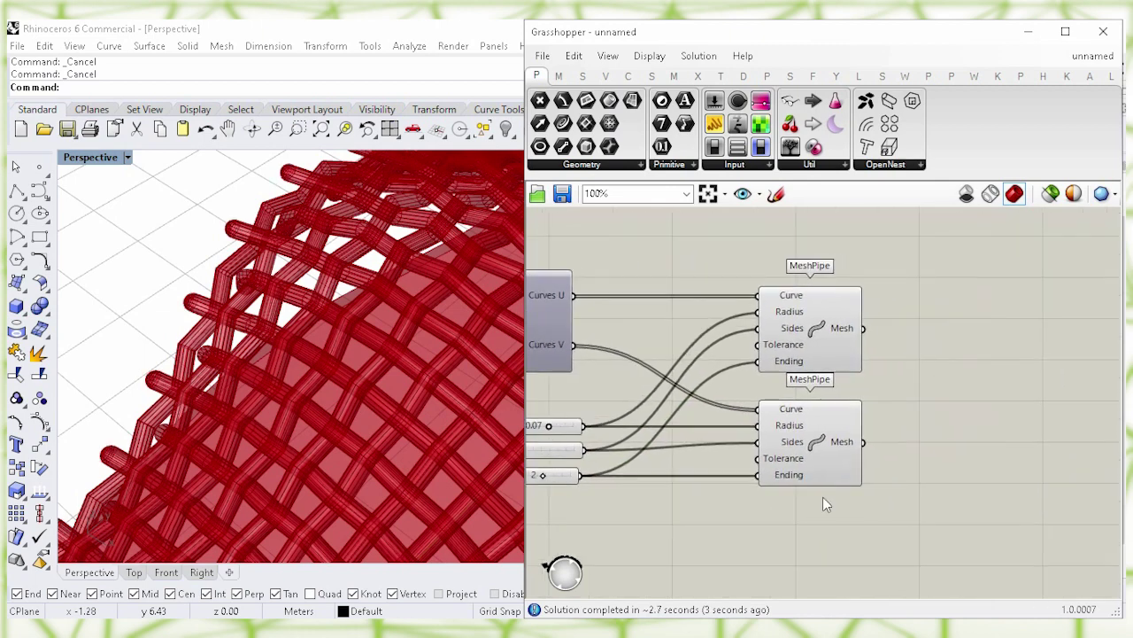
left_click(816, 325)
left_click(924, 359)
right_click_drag(287, 315, 309, 393, "ctrl")
left_click(814, 329)
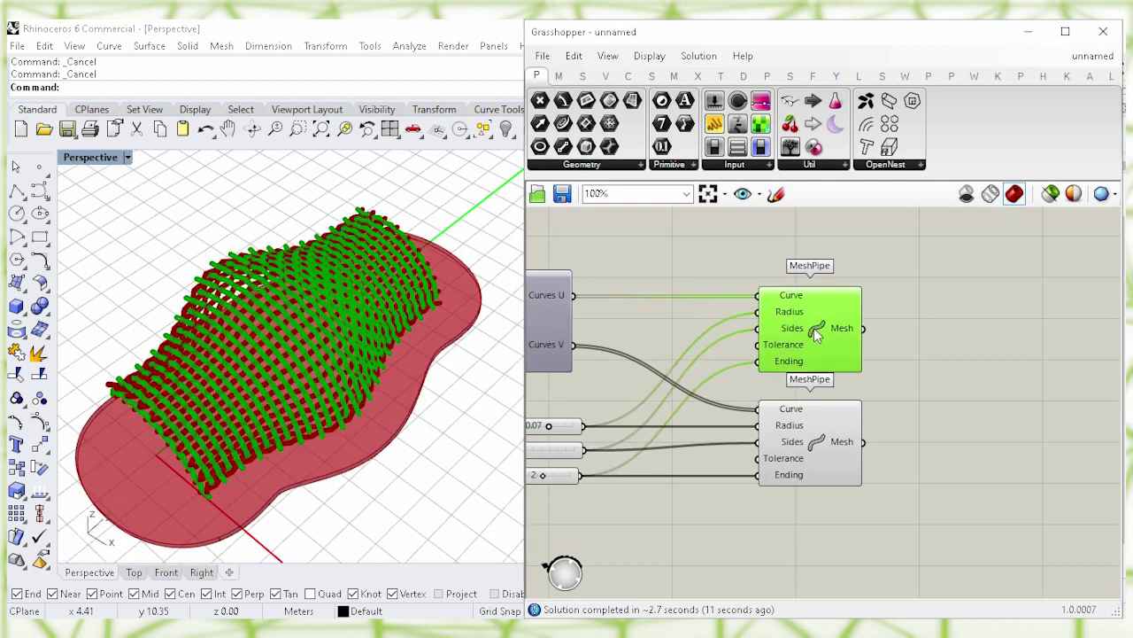
right_click(813, 327)
left_click(874, 399)
left_click(863, 273)
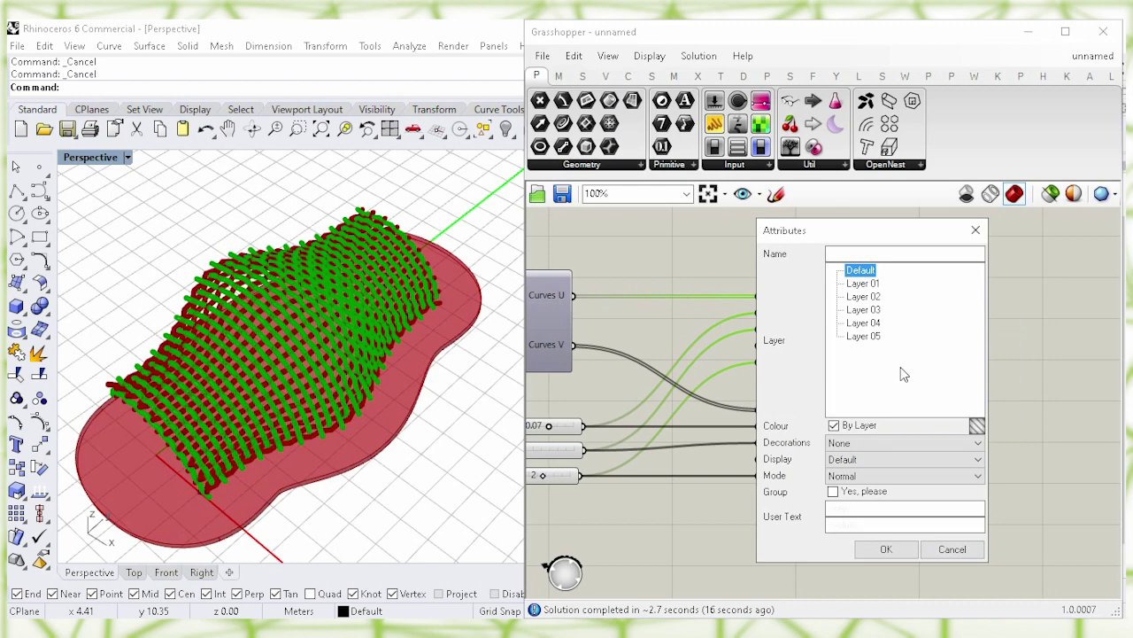
left_click(885, 548)
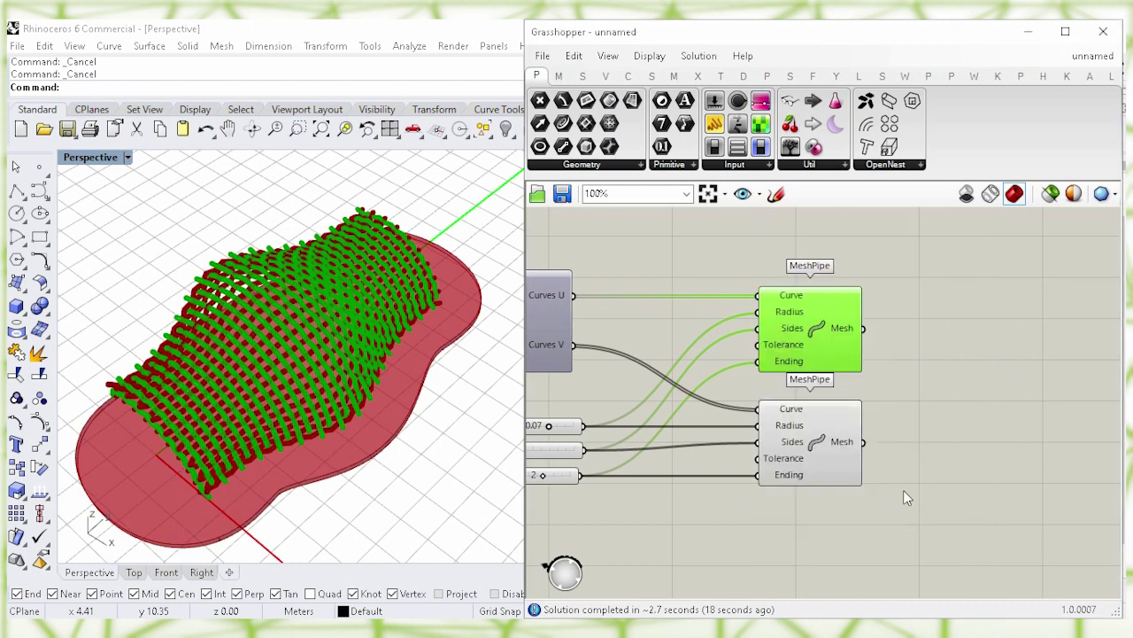
left_click(957, 412)
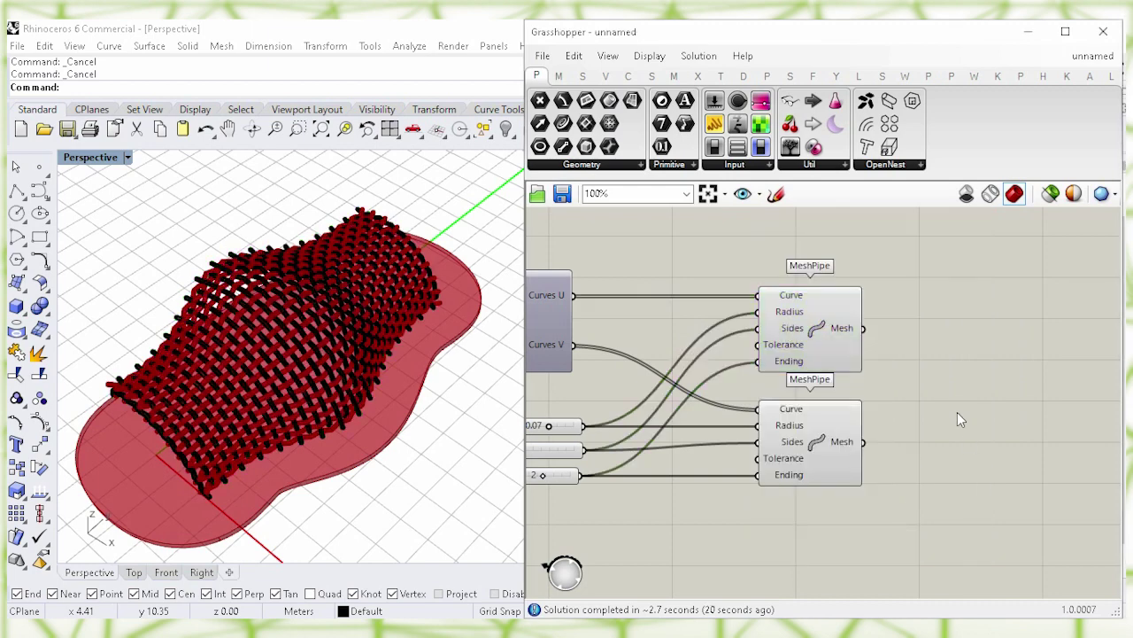
Bake the lower MeshPipe's mesh to Layer 01 as a group.
left_click(815, 441)
right_click(815, 441)
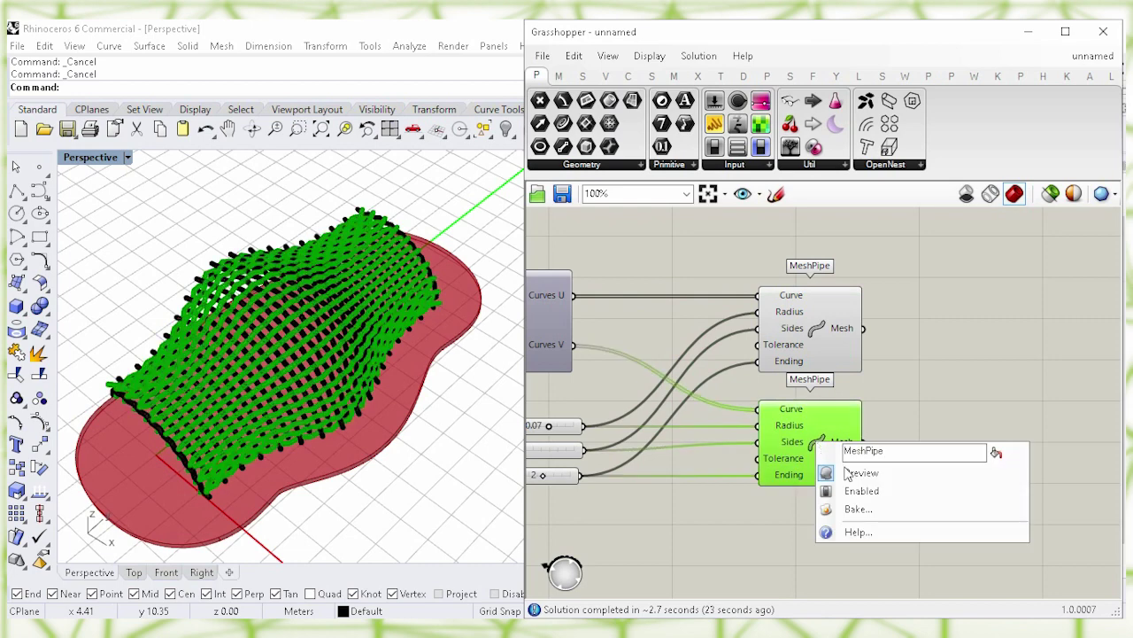
left_click(859, 509)
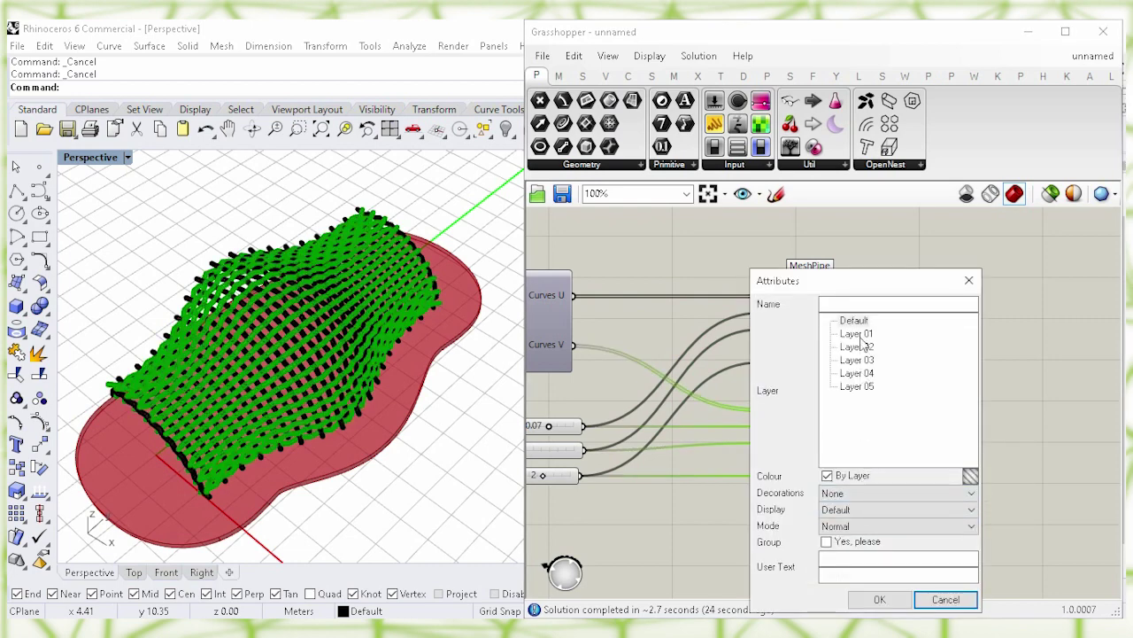
left_click(857, 334)
left_click(827, 542)
left_click(879, 599)
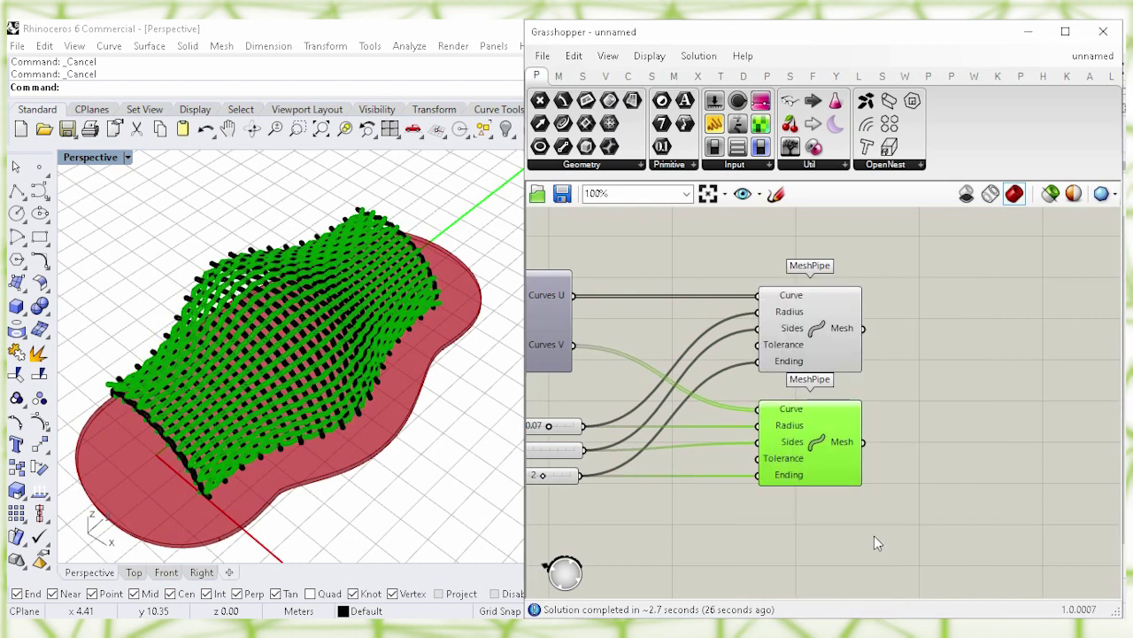
left_click(881, 531)
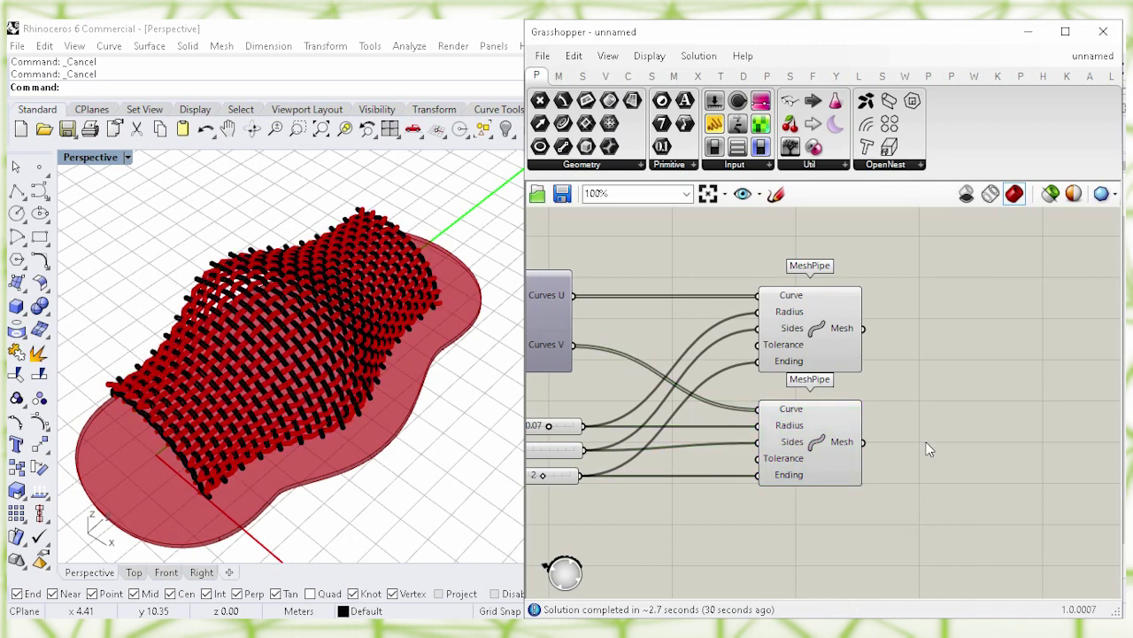
left_click(828, 475)
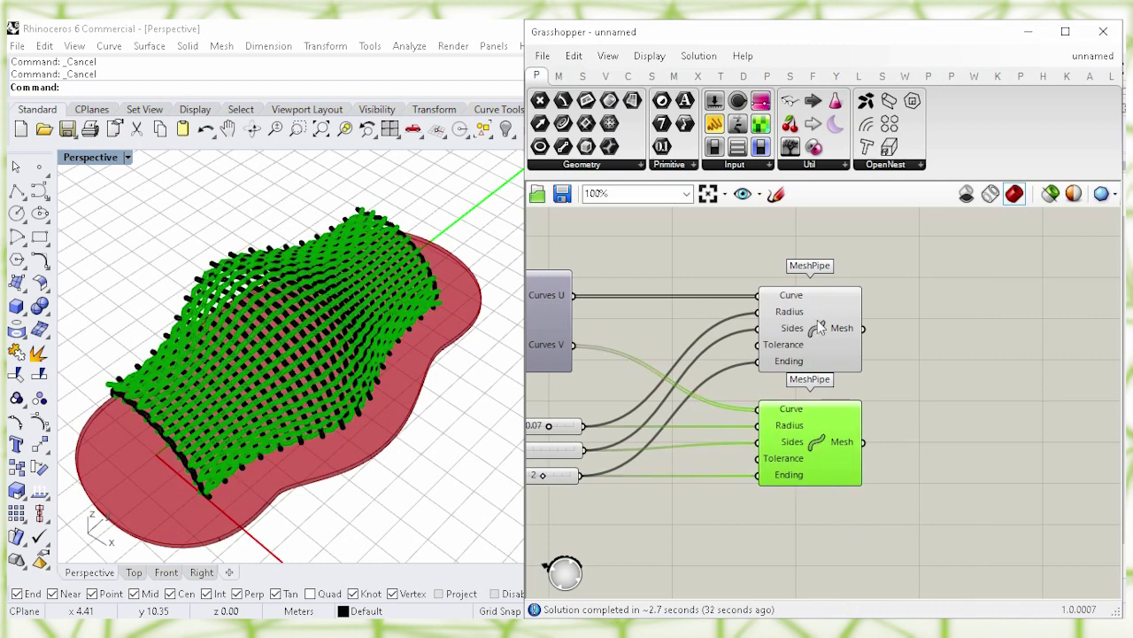
left_click(946, 389)
Bake the Extrude component's base slab to Layer 02.
right_click_drag(918, 306, 886, 418)
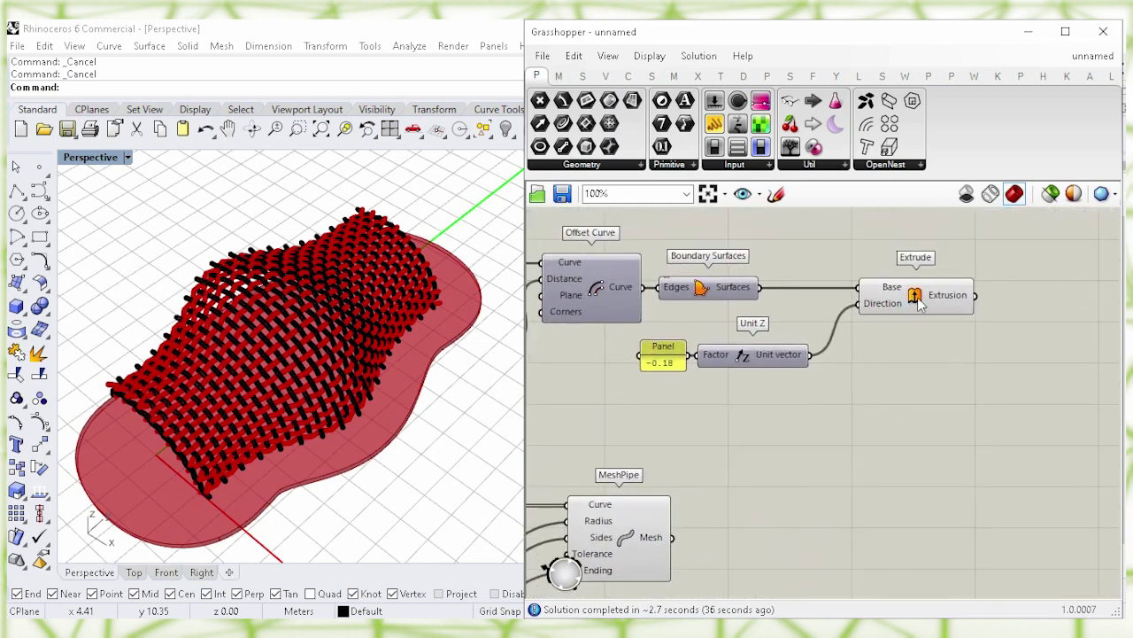
left_click(914, 297)
right_click(914, 297)
left_click(945, 358)
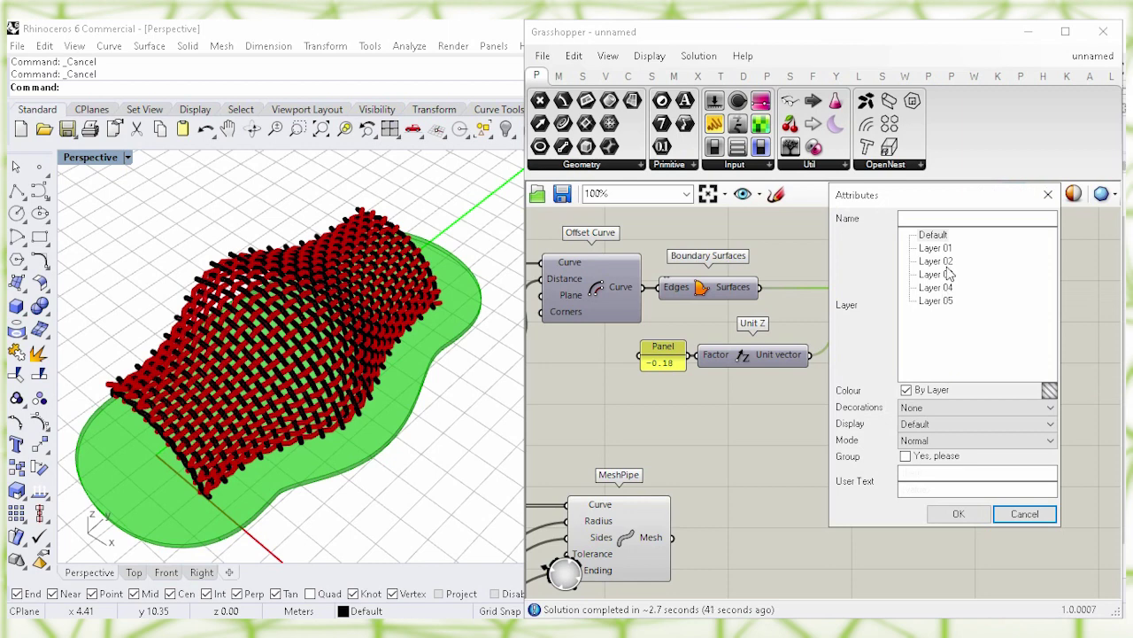
left_click(944, 262)
left_click(959, 514)
left_click(888, 491)
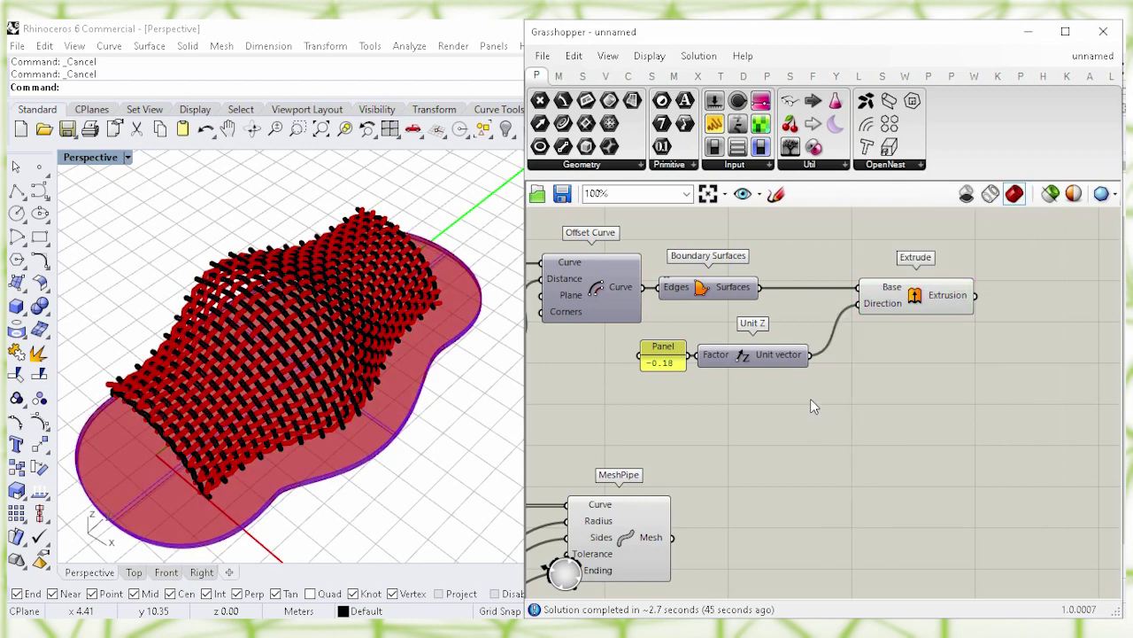
Move all the baked knit meshes and the baked slab along the green Y axis, clear of the Grasshopper preview.
right_click_drag(777, 456, 810, 392)
scroll(345, 341, "down", 5)
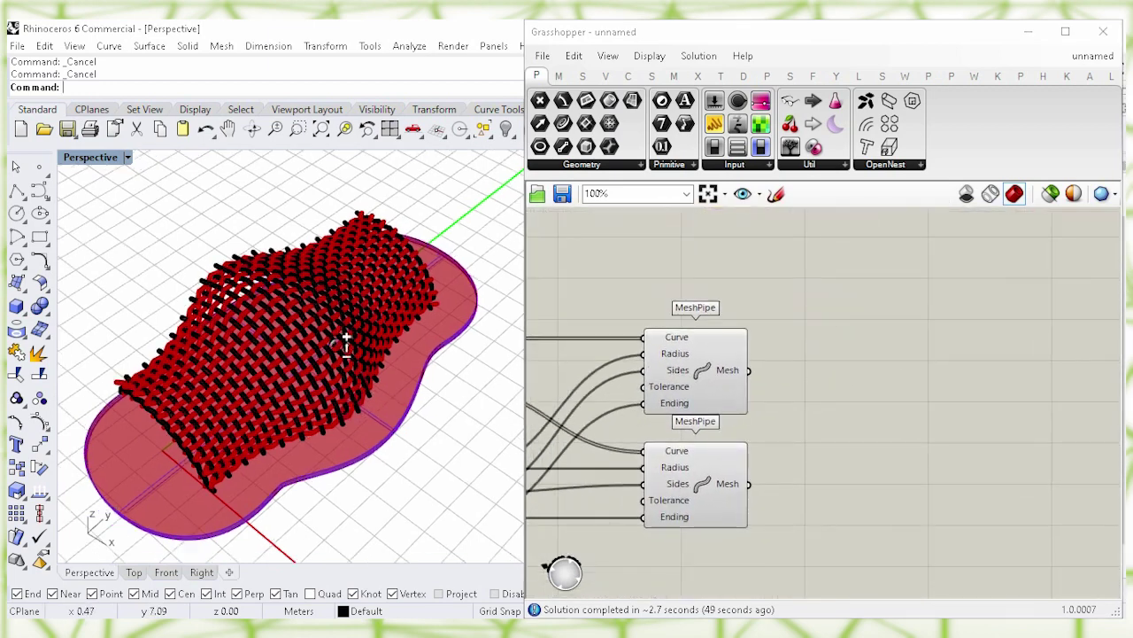
left_click_drag(183, 216, 460, 560)
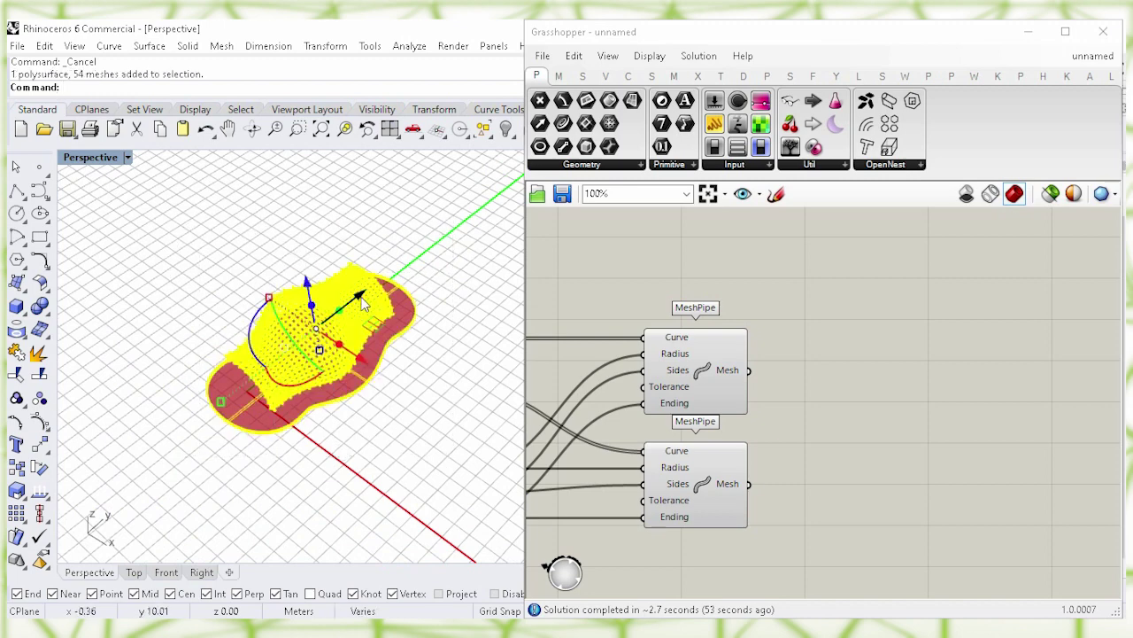
right_click_drag(443, 374, 340, 382, "shift")
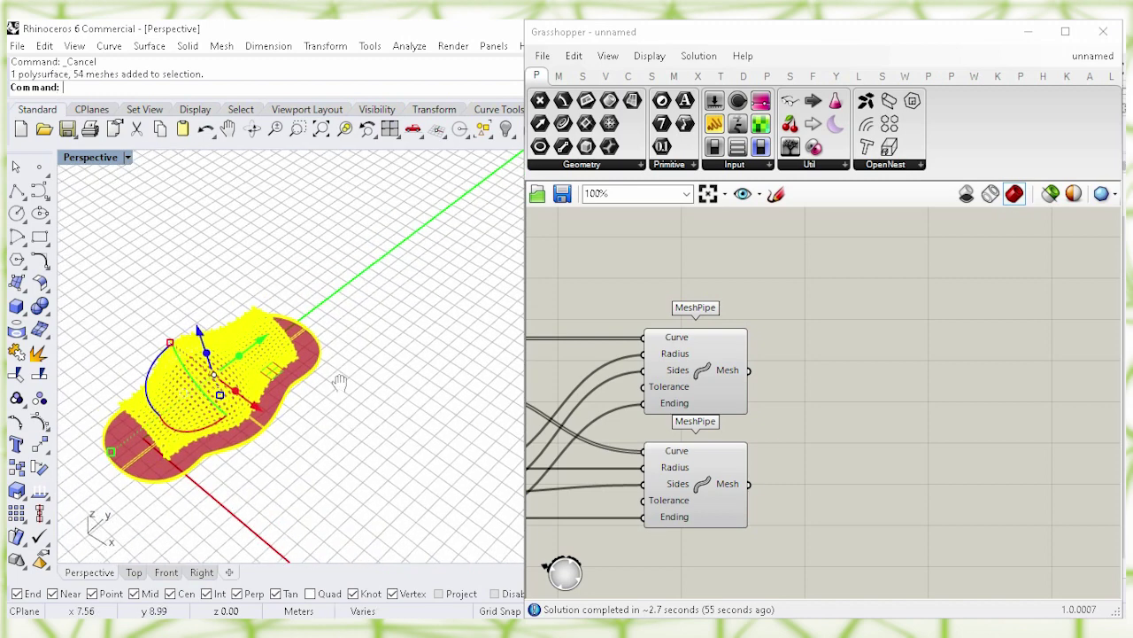
left_click_drag(262, 341, 440, 244)
key("alt")
left_click(422, 372)
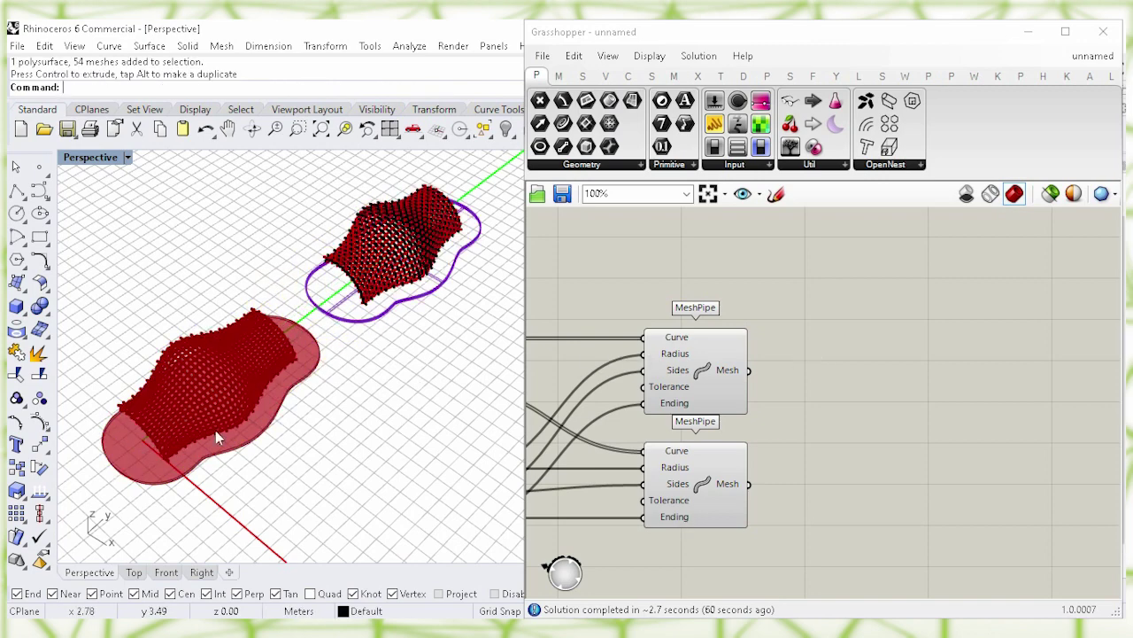
Invert the Orientation input of the Knit component to change the weave pattern.
scroll(248, 417, "up", 6)
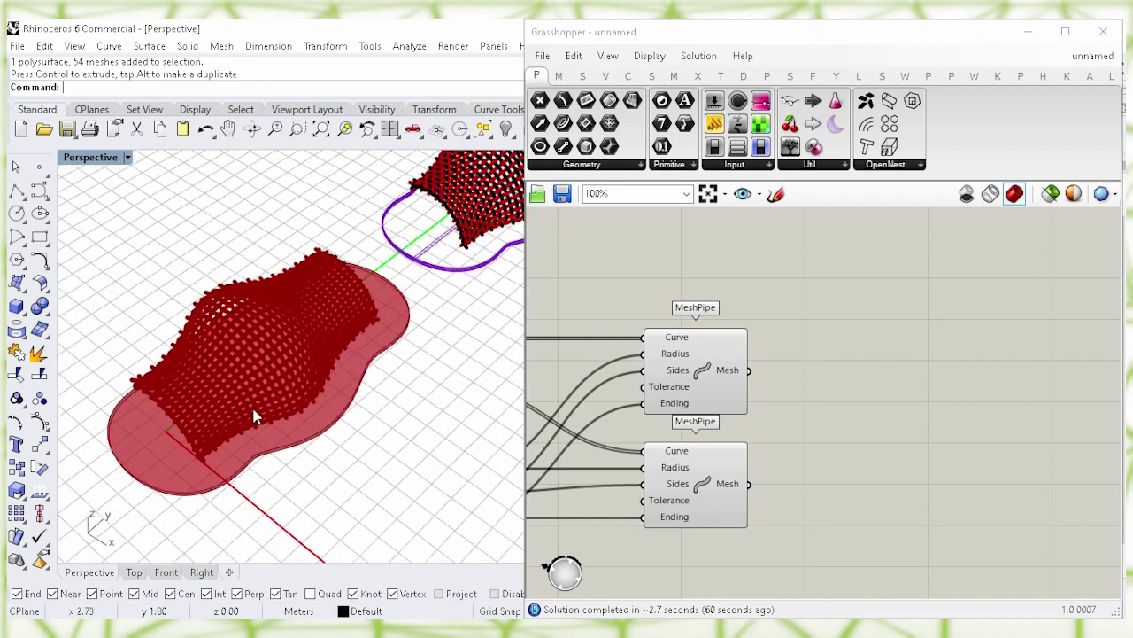
scroll(264, 396, "up", 1)
left_click(691, 375)
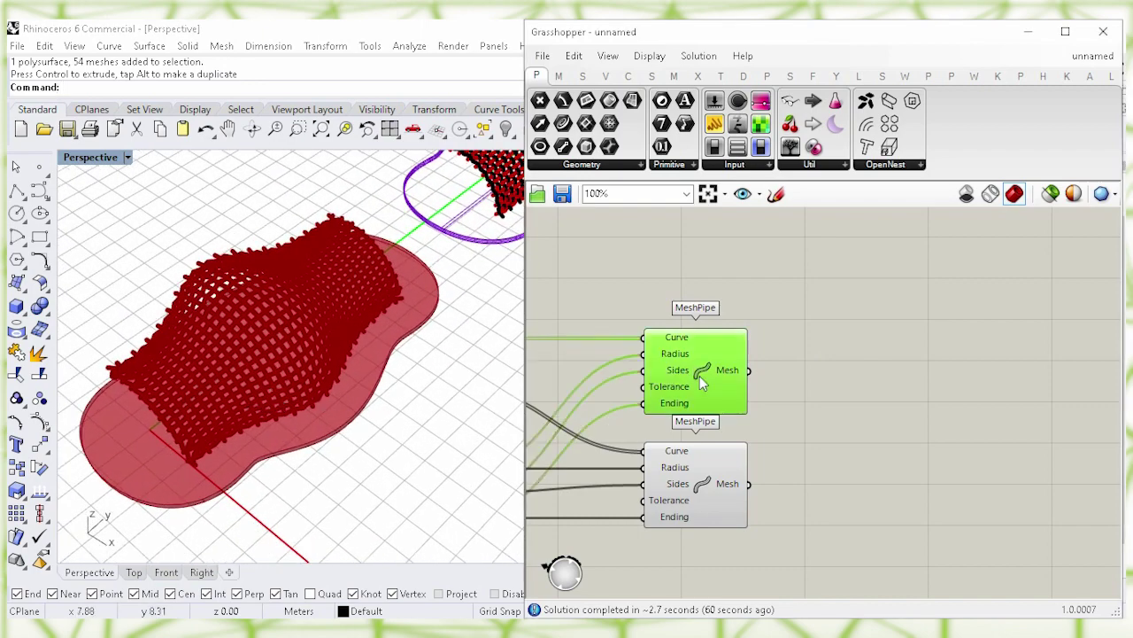
left_click(697, 487)
left_click(804, 443)
right_click_drag(811, 352, 929, 337)
right_click_drag(602, 277, 765, 272)
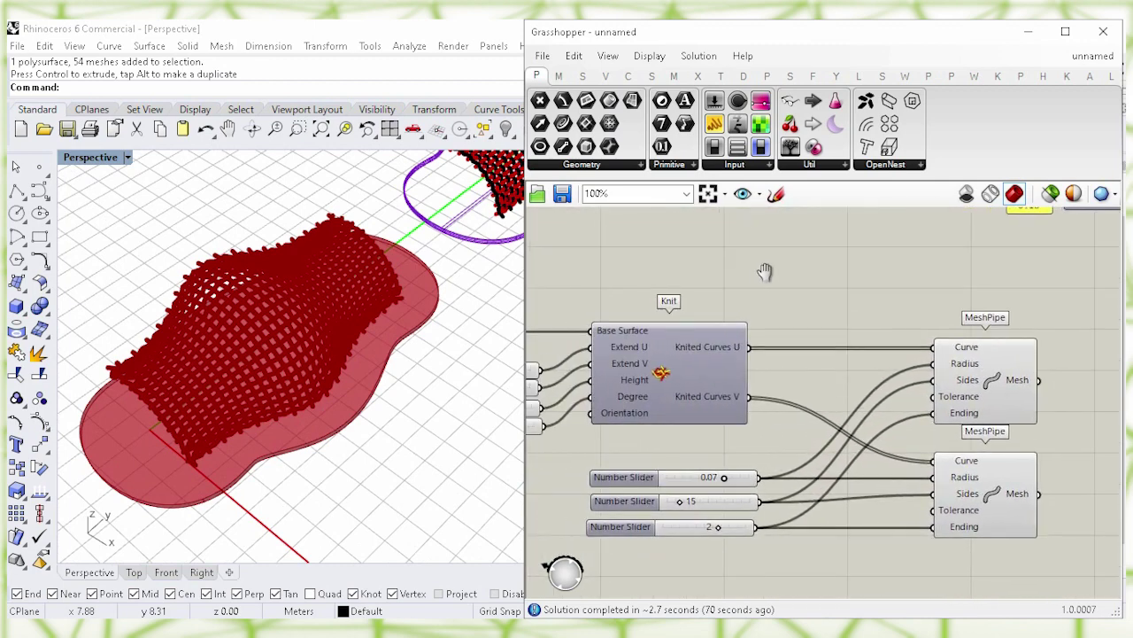
right_click_drag(630, 443, 649, 397)
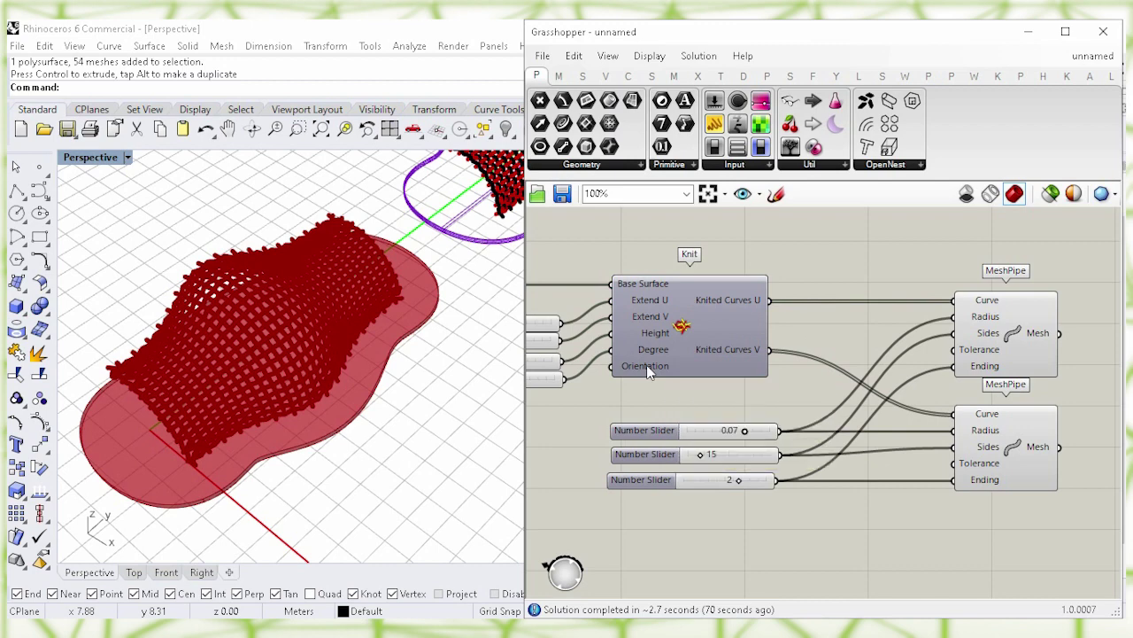
right_click(646, 370)
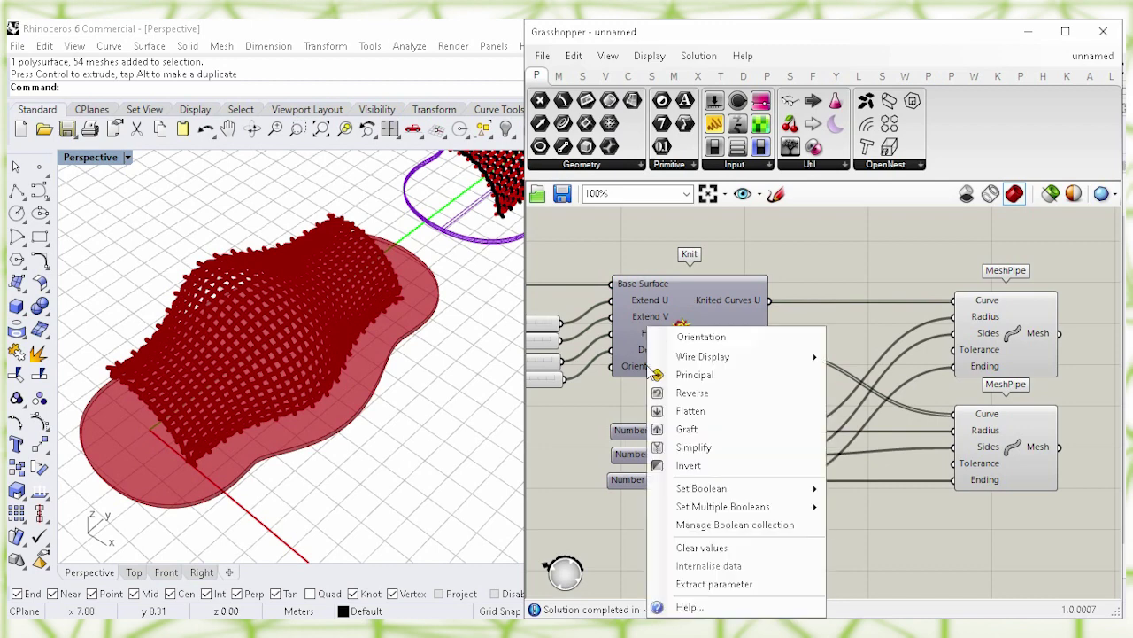
left_click(746, 466)
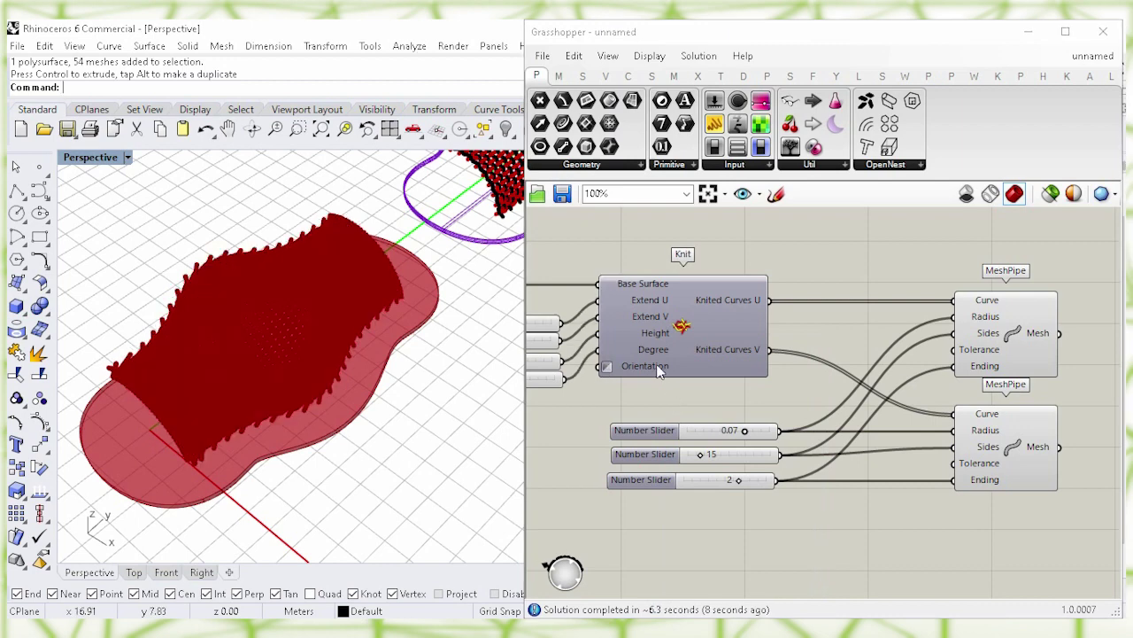
left_click(690, 335)
left_click(685, 393)
Bake the upper MeshPipe's mesh of the inverted knit to the Default layer.
right_click_drag(811, 324, 631, 329)
left_click(830, 336)
right_click(830, 339)
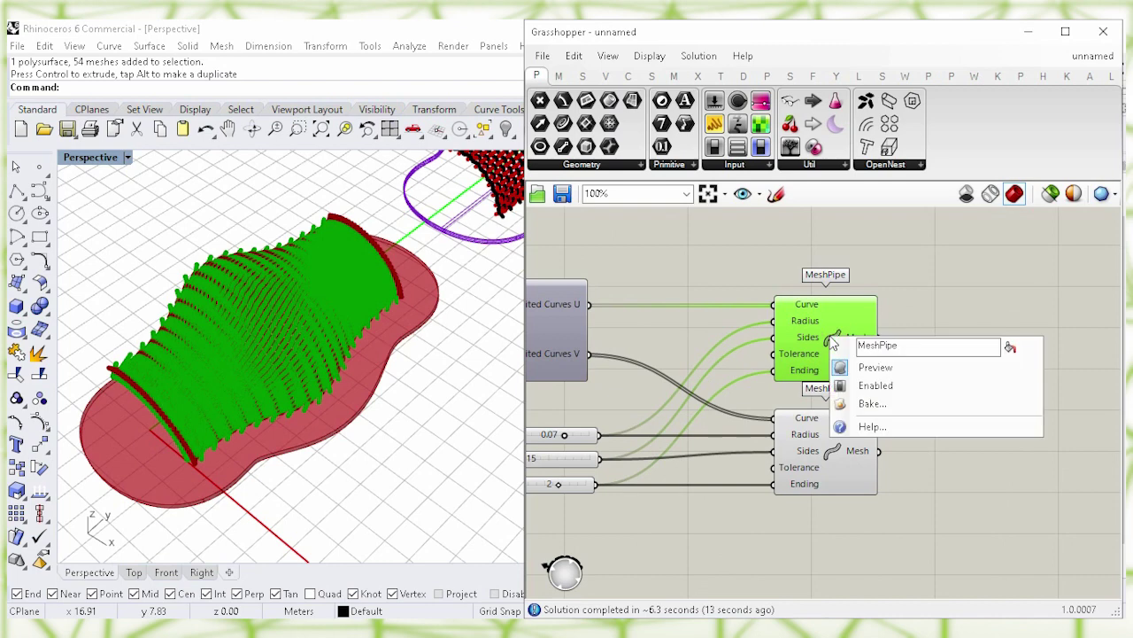
left_click(873, 403)
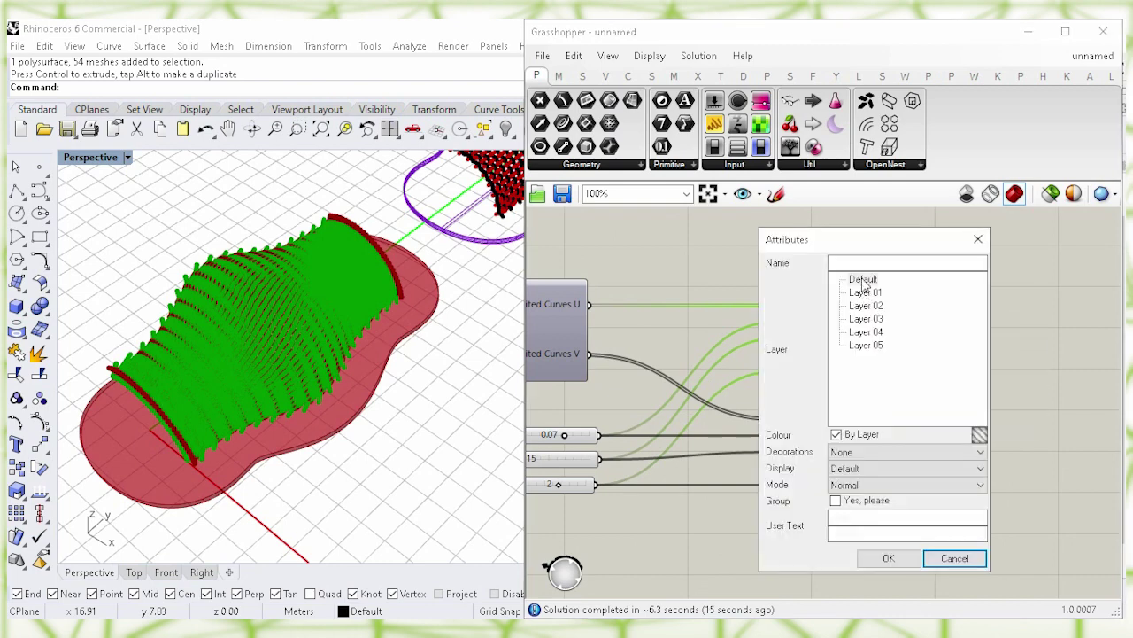
left_click(885, 557)
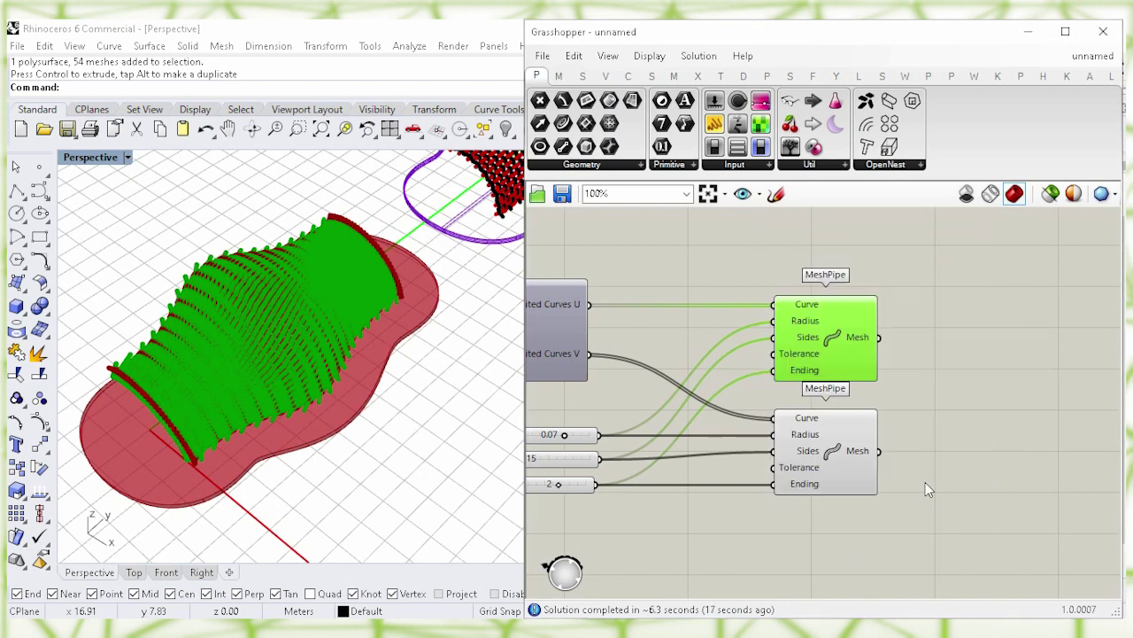
left_click(922, 410)
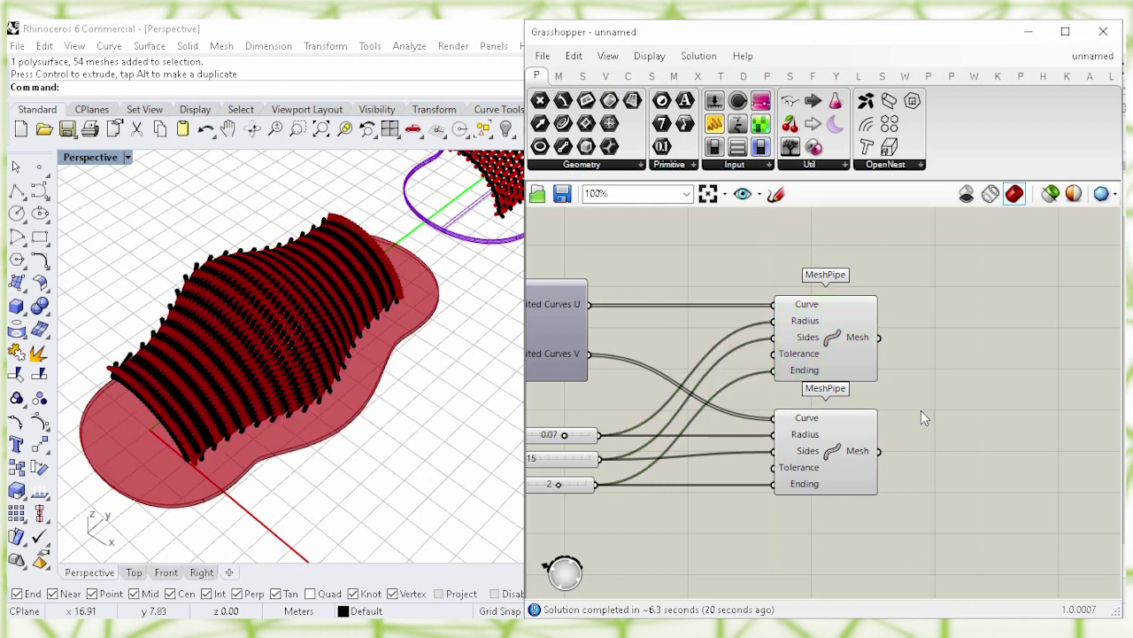
Bake the lower MeshPipe's mesh of the inverted knit to Layer 01 as a group.
left_click(832, 452)
right_click(832, 451)
left_click(871, 511)
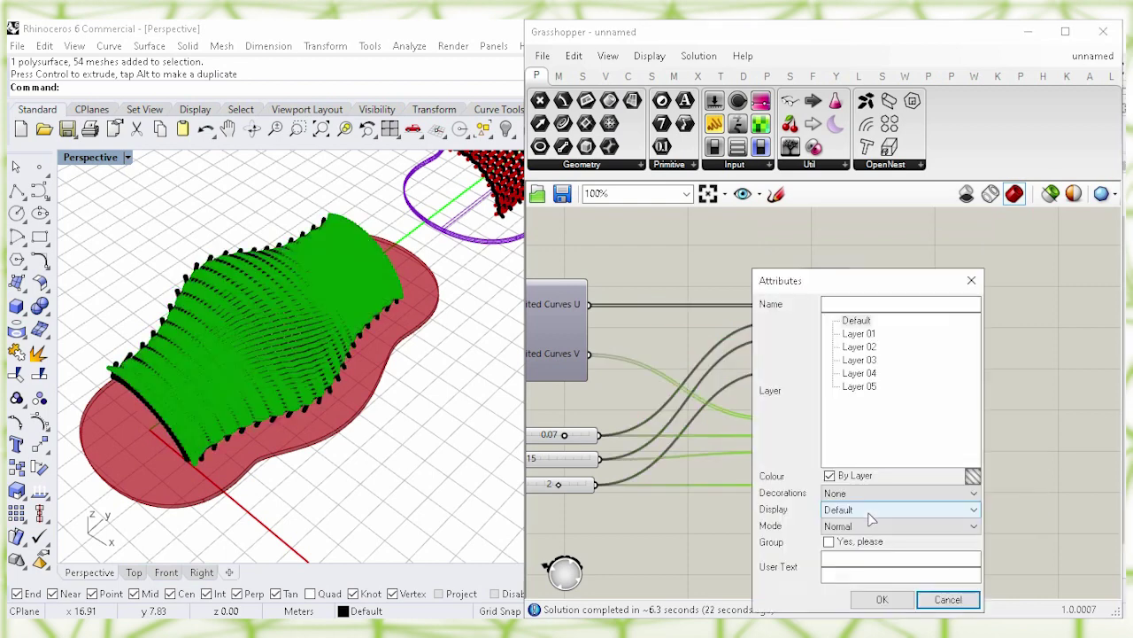
left_click(861, 334)
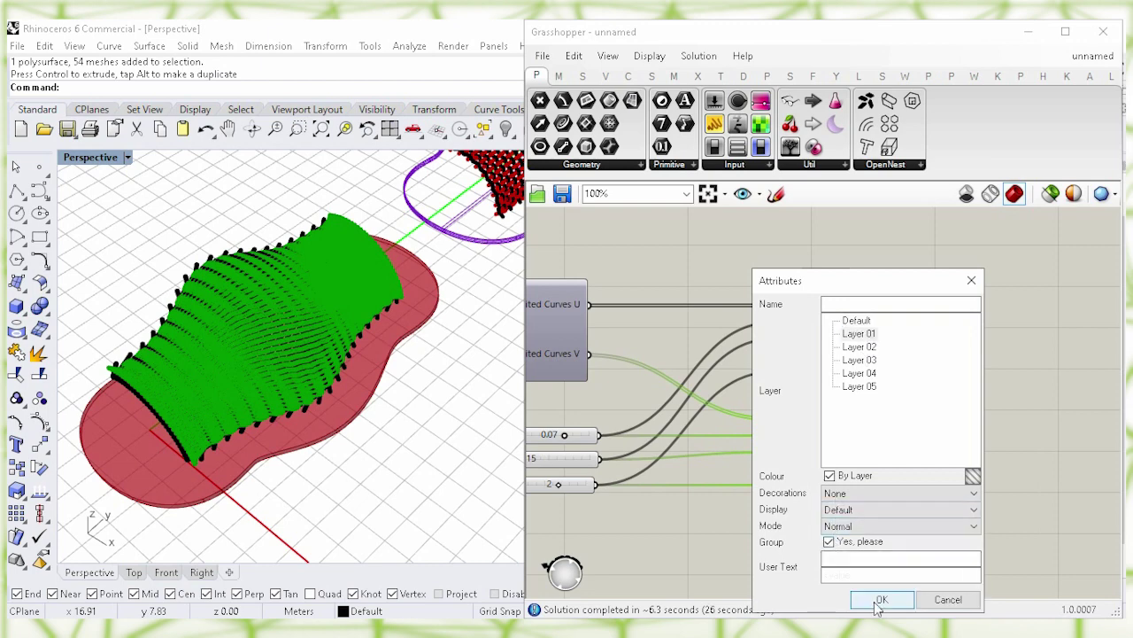
left_click(882, 599)
left_click(885, 519)
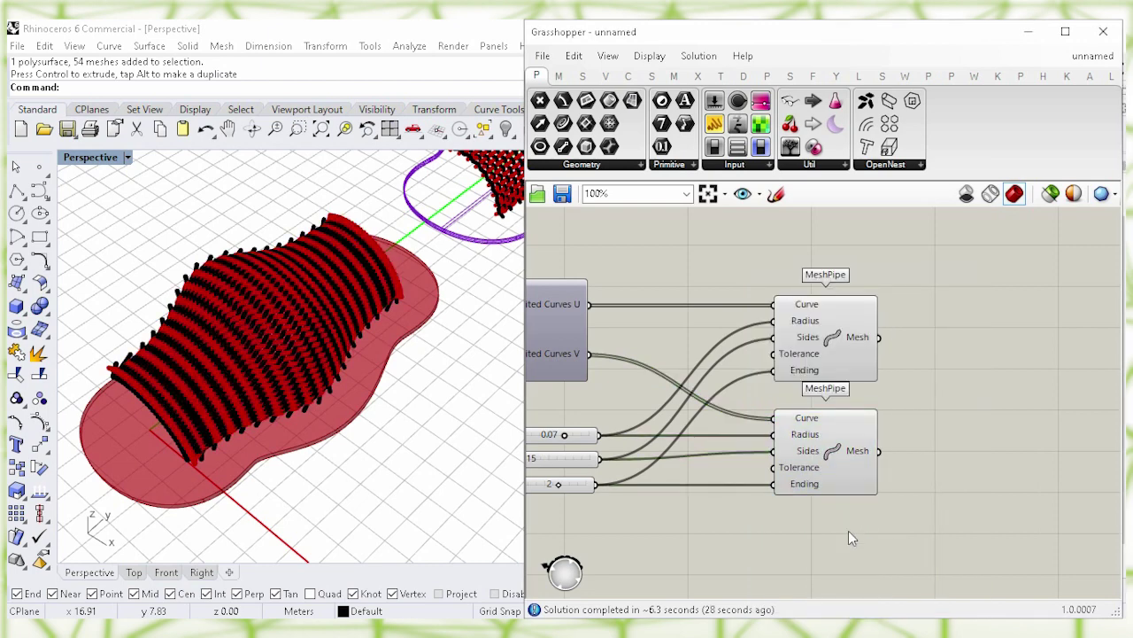
Turn off the preview of both MeshPipe components.
left_click_drag(855, 541, 790, 245)
right_click(952, 296)
left_click(1029, 330)
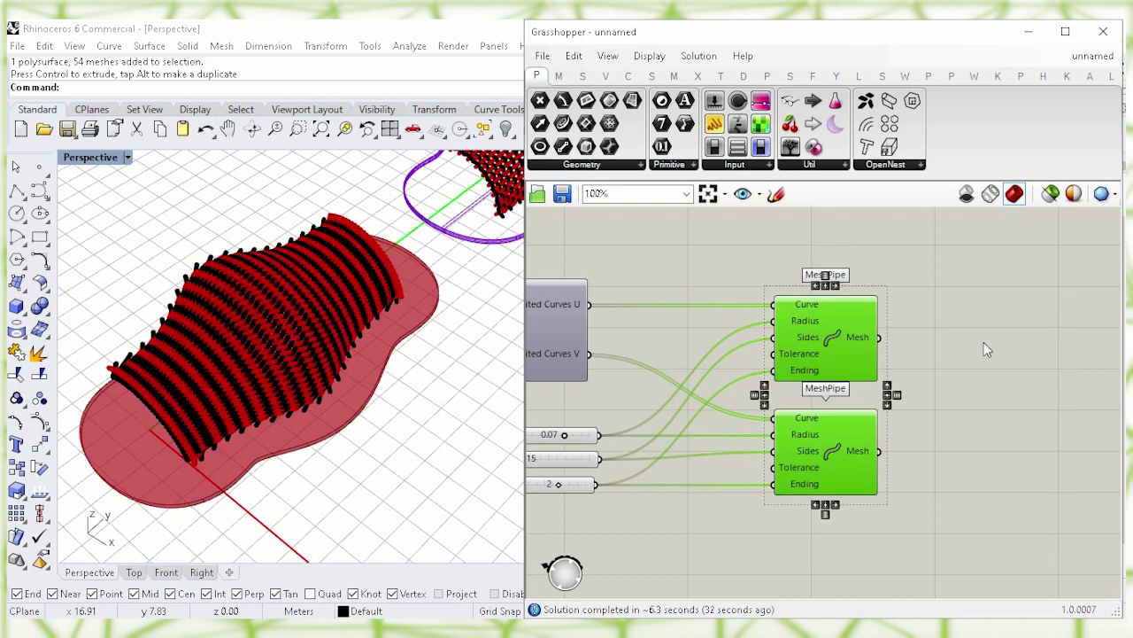
Bake the Extrude component's slab under the inverted knit to Layer 02 and turn off its preview.
mouse_move(978, 293)
right_mouse_down()
mouse_move(936, 387)
mouse_move(1028, 336)
mouse_move(960, 291)
right_mouse_up()
left_click(961, 290)
right_click(961, 293)
left_click(959, 355)
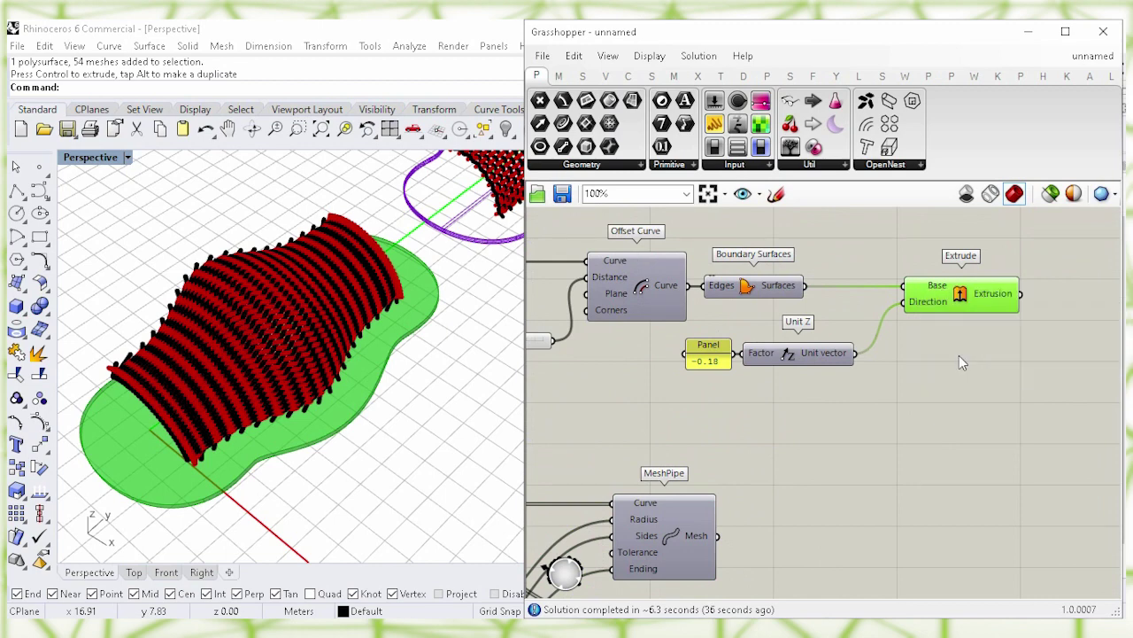
left_click(955, 259)
left_click(972, 511)
left_click(968, 298)
right_click(968, 299)
left_click(952, 323)
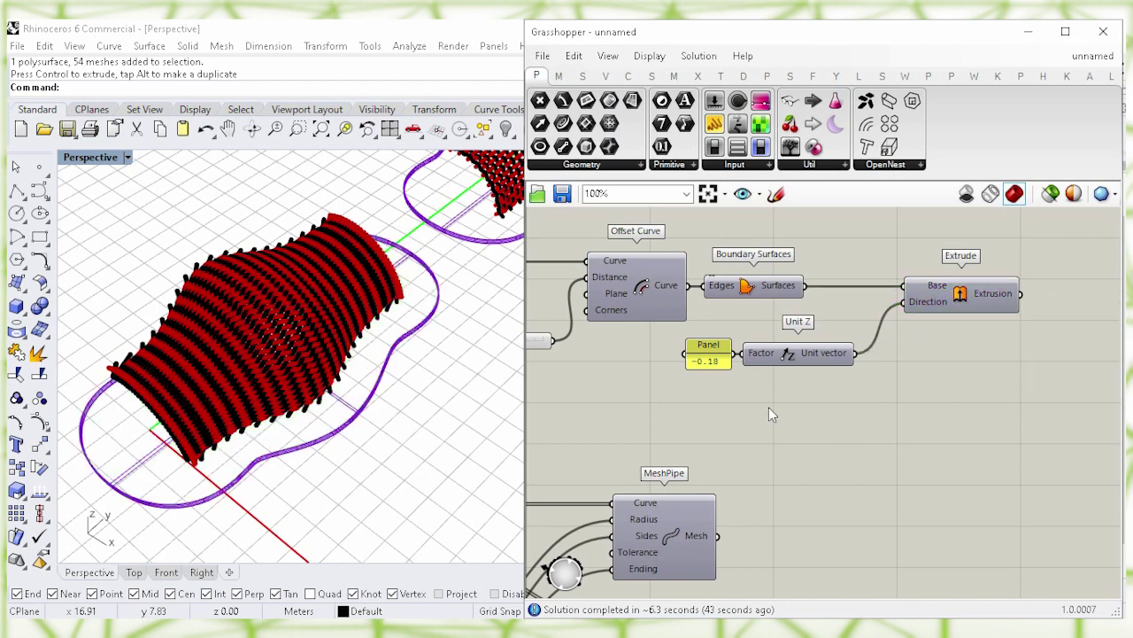
Turn on the preview of the Geometry parameter that holds the human figures at the start of the definition.
right_click_drag(624, 391, 912, 312)
right_click_drag(591, 266, 889, 293)
right_click_drag(574, 289, 909, 259)
right_click_drag(572, 382, 871, 302)
right_click_drag(637, 298, 855, 299)
right_click_drag(577, 298, 972, 327)
right_click(947, 473)
left_click(960, 340)
right_click_drag(184, 287, 345, 345)
scroll(346, 345, "up", 3)
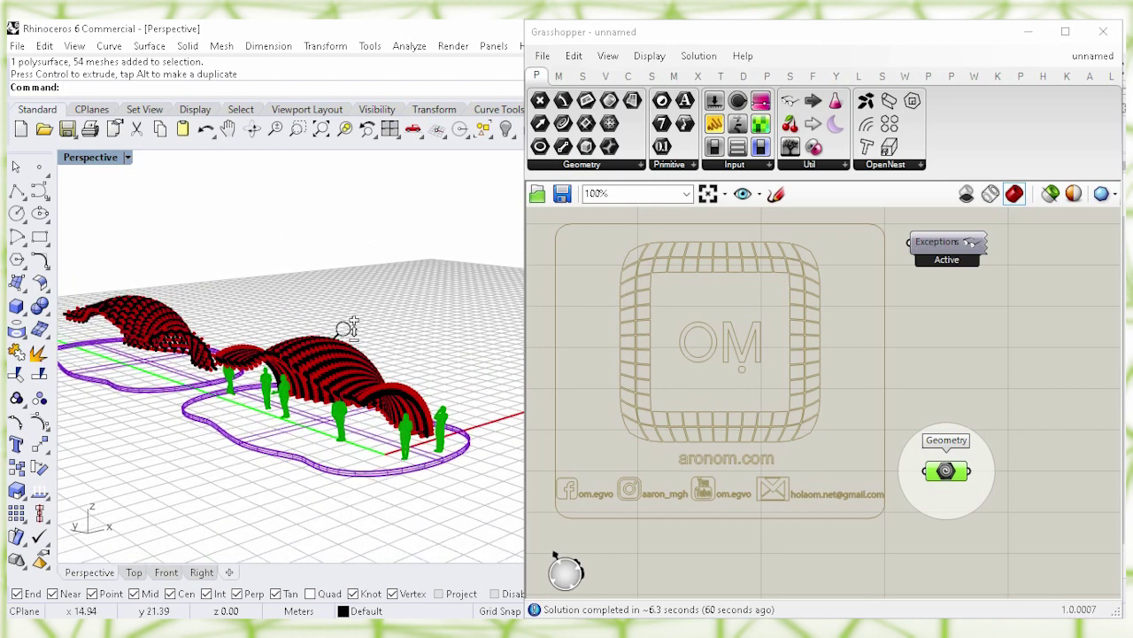
Bake the Geometry parameter's human figures to Layer 03 and turn off its preview.
right_click(946, 472)
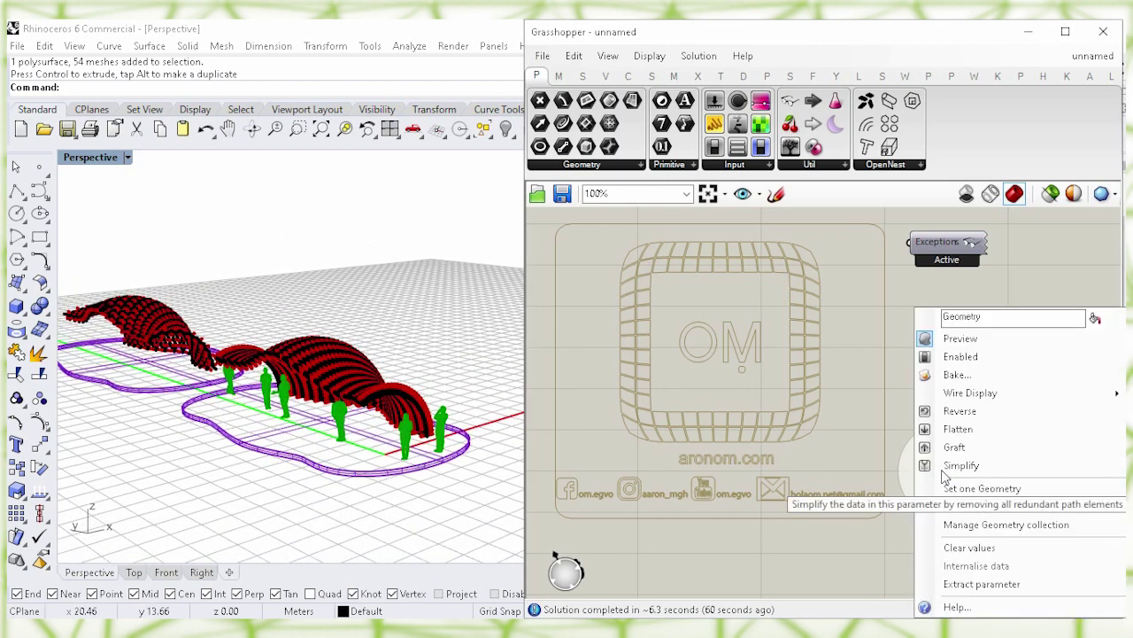
left_click(973, 374)
left_click(964, 292)
left_click(984, 531)
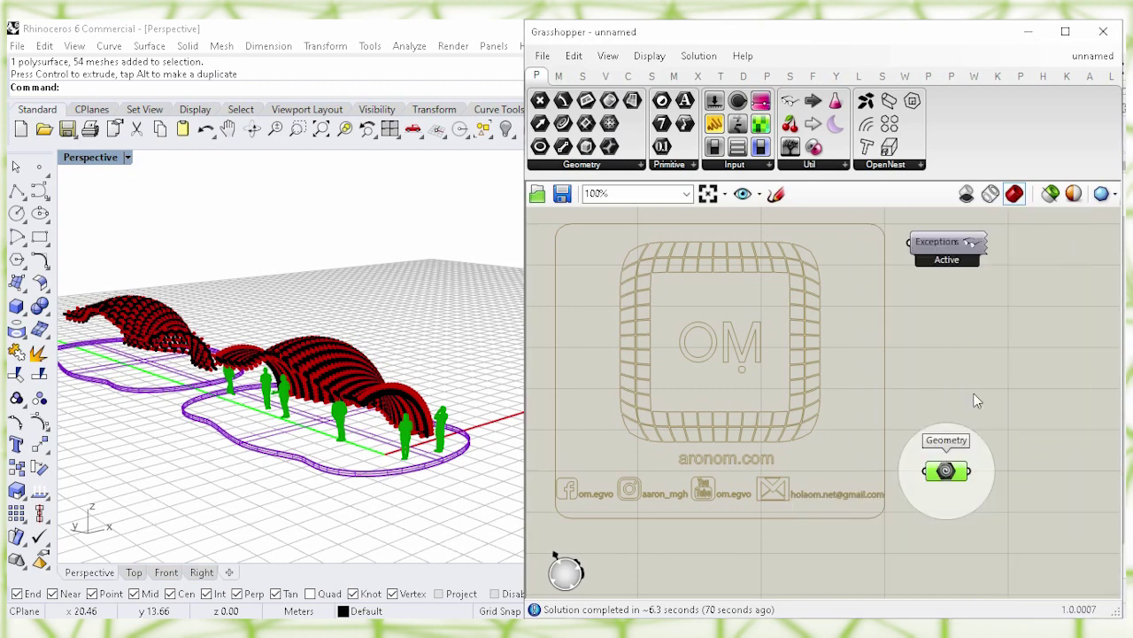
left_click(976, 399)
left_click_drag(994, 556, 936, 357)
right_click(938, 348)
left_click(987, 375)
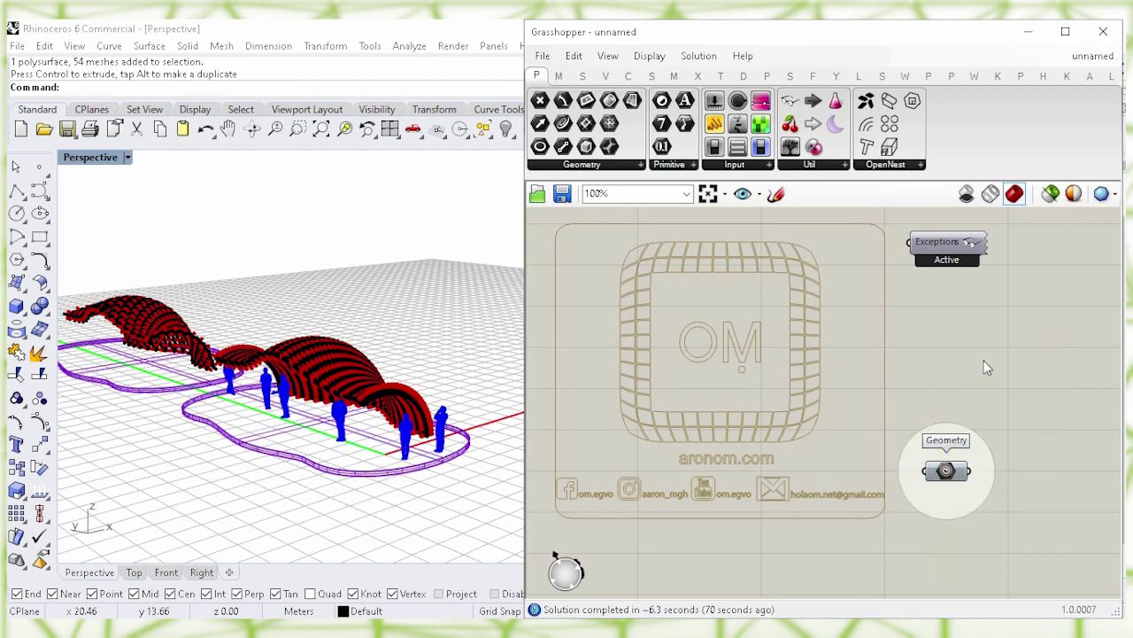
Minimize Grasshopper and inspect both baked knitted pavilions, their slabs and the human figures in Rhino's Perspective viewport.
left_click(1028, 31)
right_click_drag(498, 250, 372, 329)
scroll(371, 330, "up", 5)
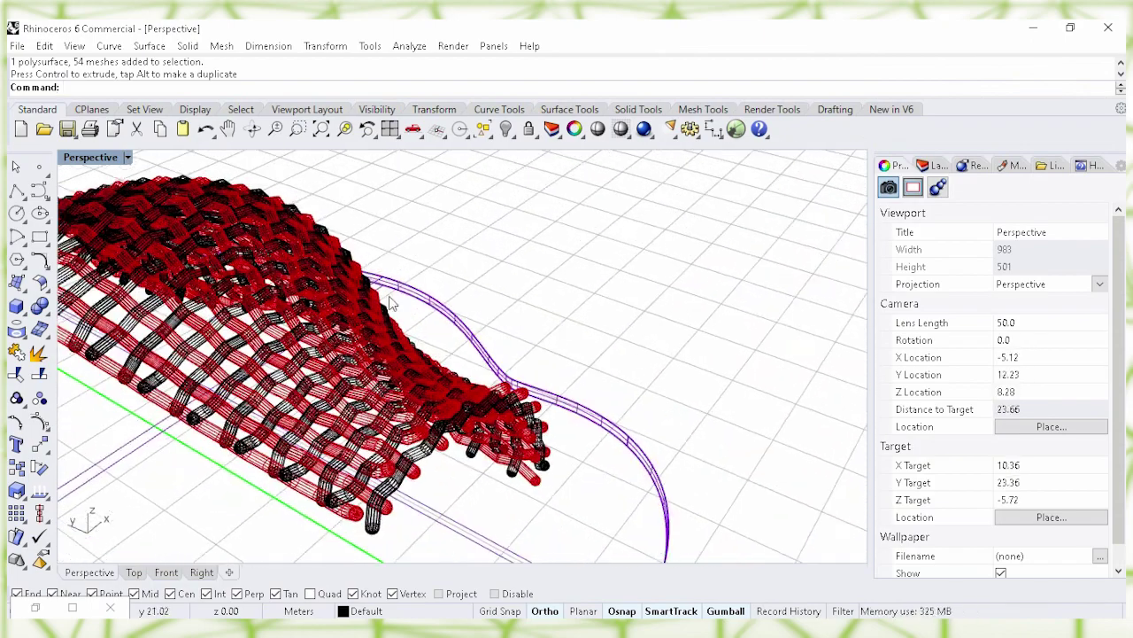
scroll(388, 292, "down", 5)
scroll(593, 354, "up", 3)
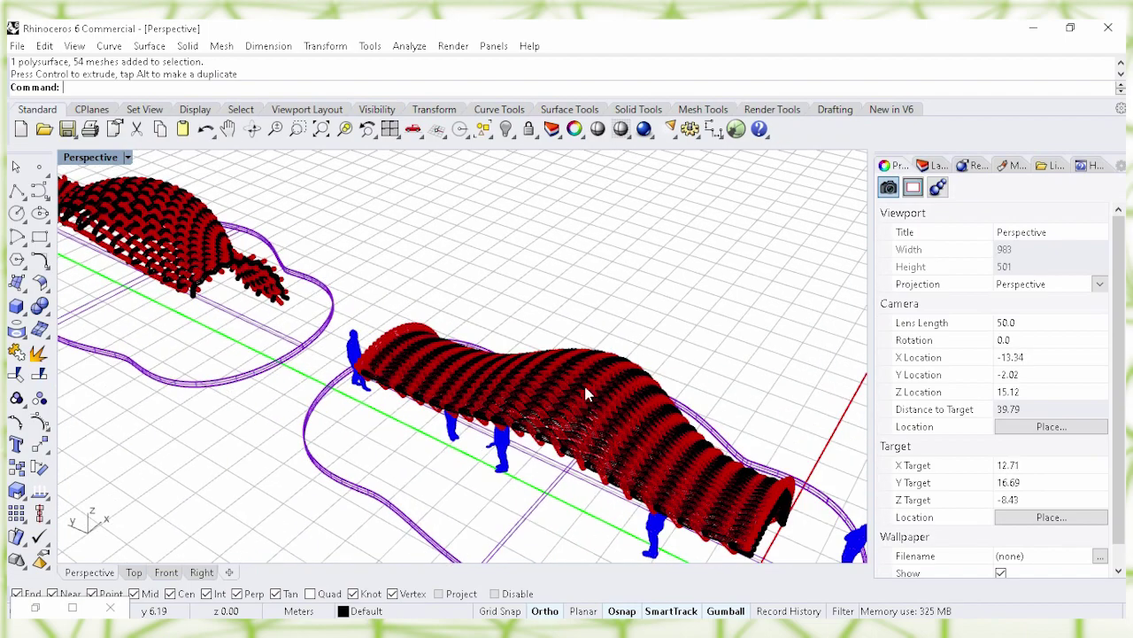
scroll(583, 358, "up", 3)
scroll(585, 362, "down", 6)
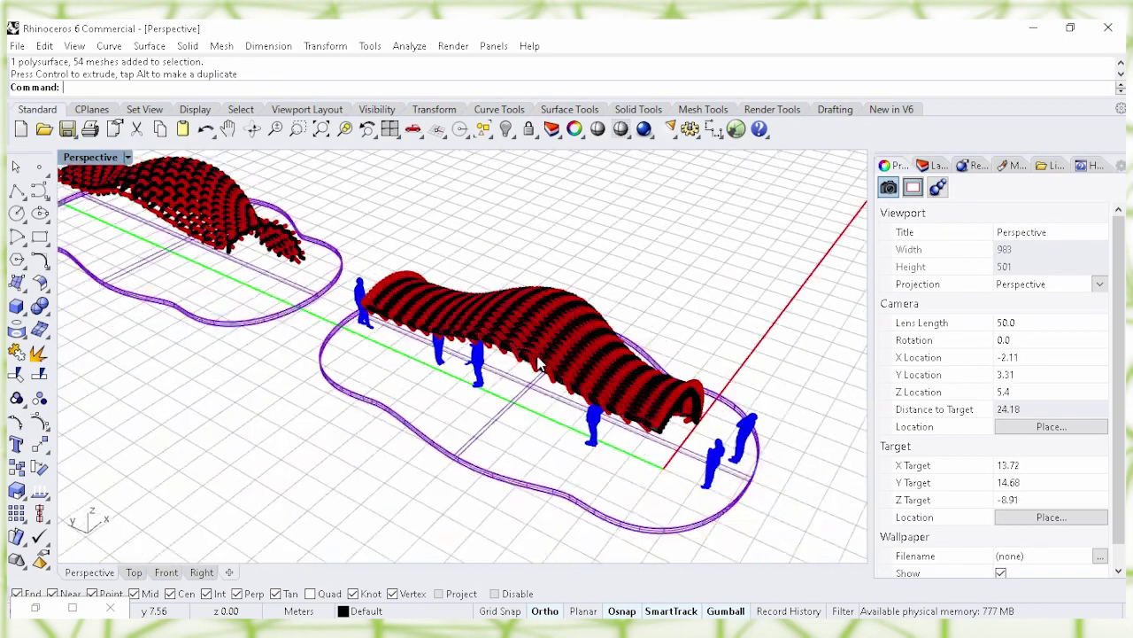
Set the Perspective viewport's display mode to Shaded.
right_click_drag(493, 291, 524, 335, "shift")
left_click(127, 156)
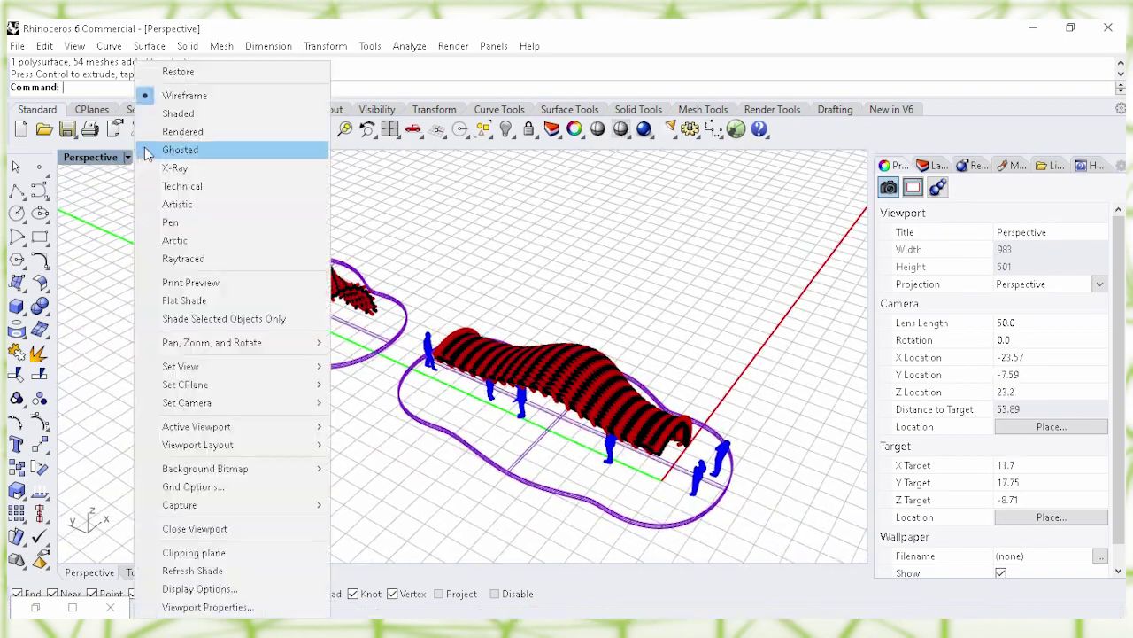
left_click(177, 116)
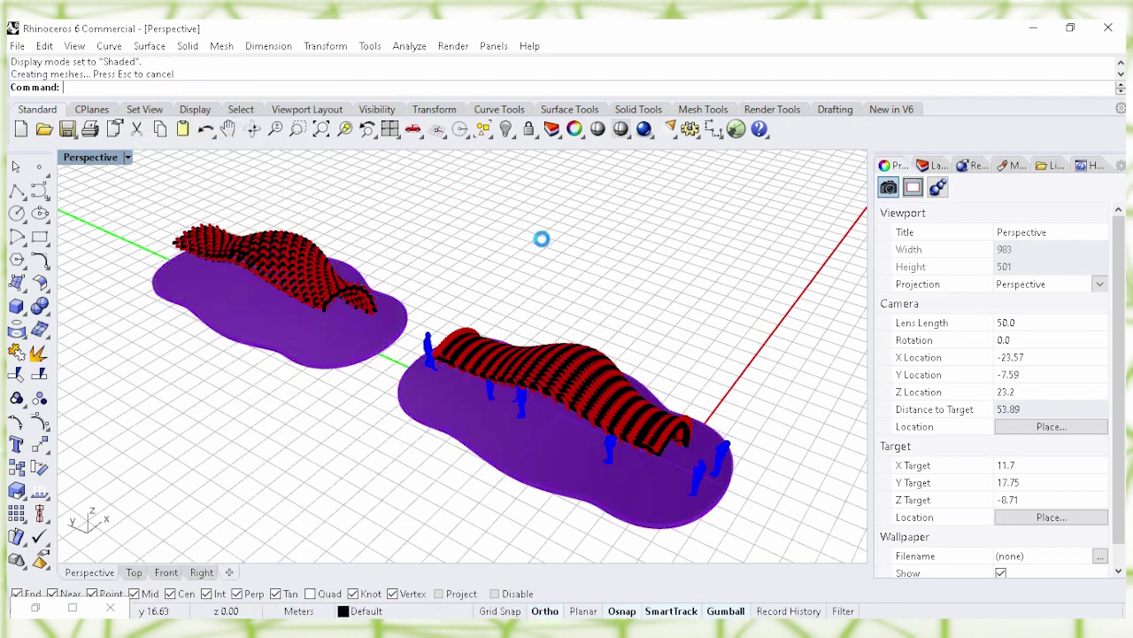
Select both pavilions, their slabs and the human figures, turn off their surface isocurves, and clear the selection.
right_click_drag(693, 351, 704, 323)
left_click_drag(795, 456, 117, 190)
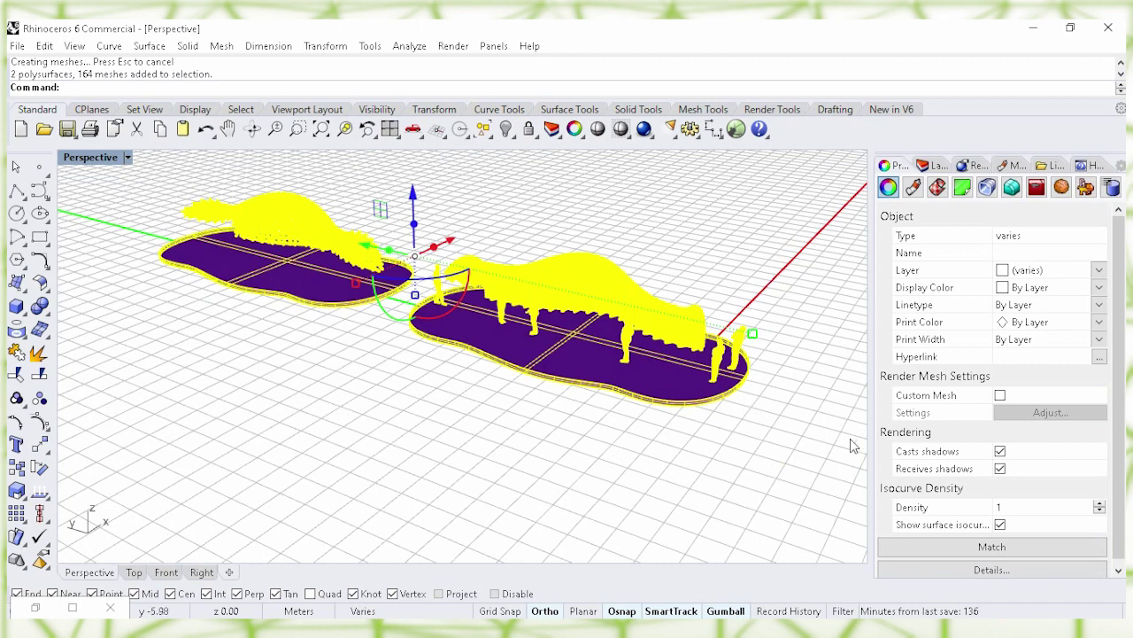
left_click(1001, 525)
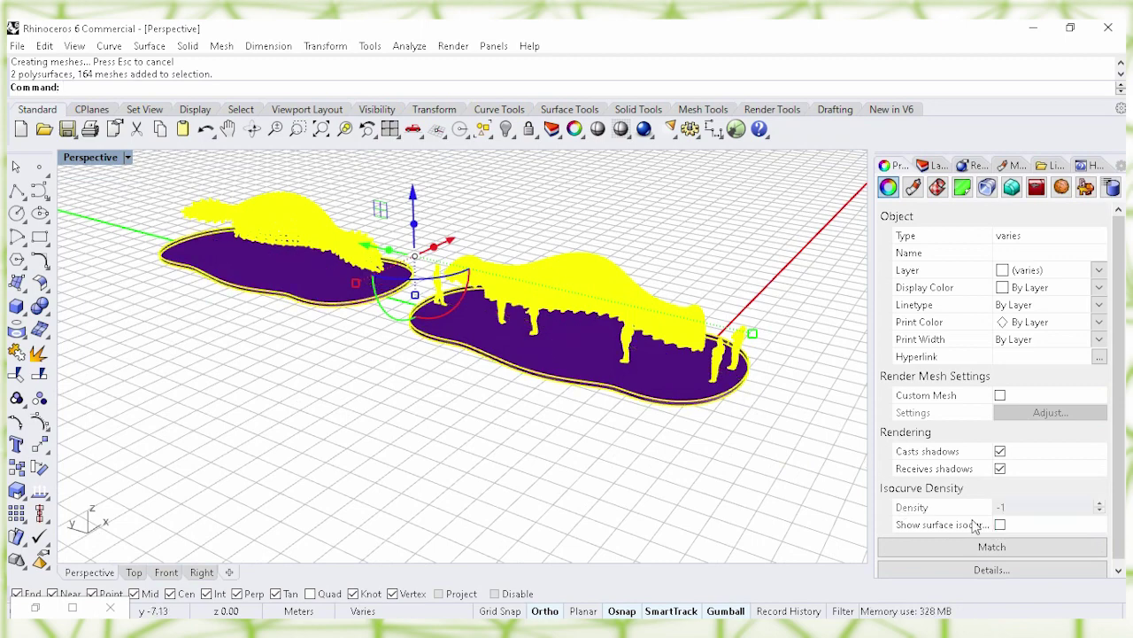
left_click(713, 437)
Set the Perspective viewport's display mode to Rendered.
right_click_drag(493, 288, 543, 323)
scroll(564, 301, "up", 2)
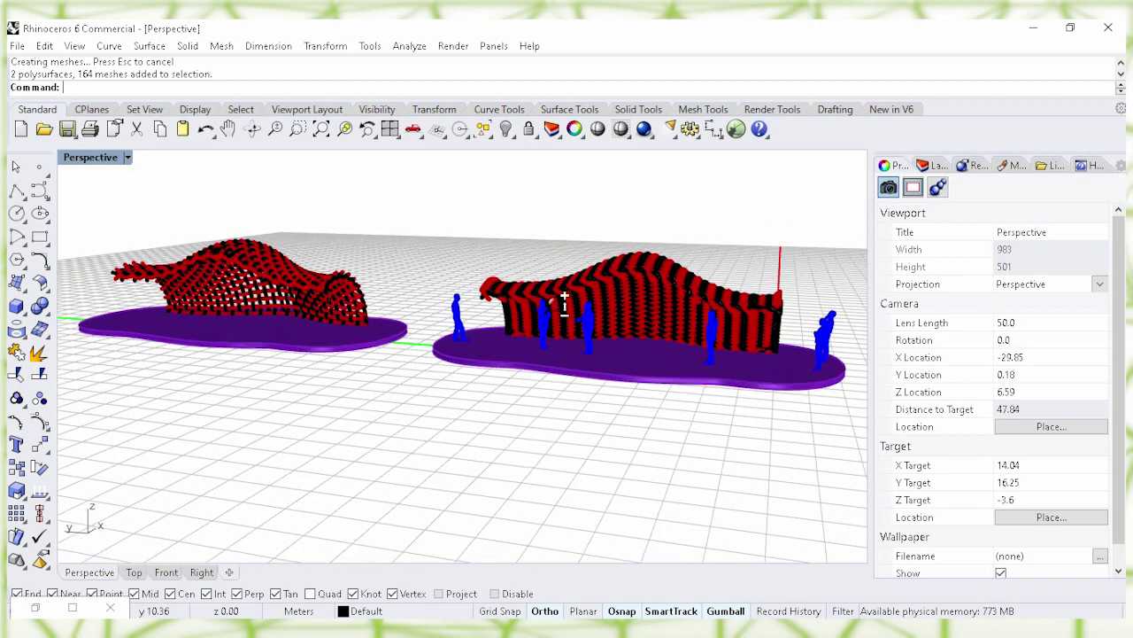
left_click(127, 157)
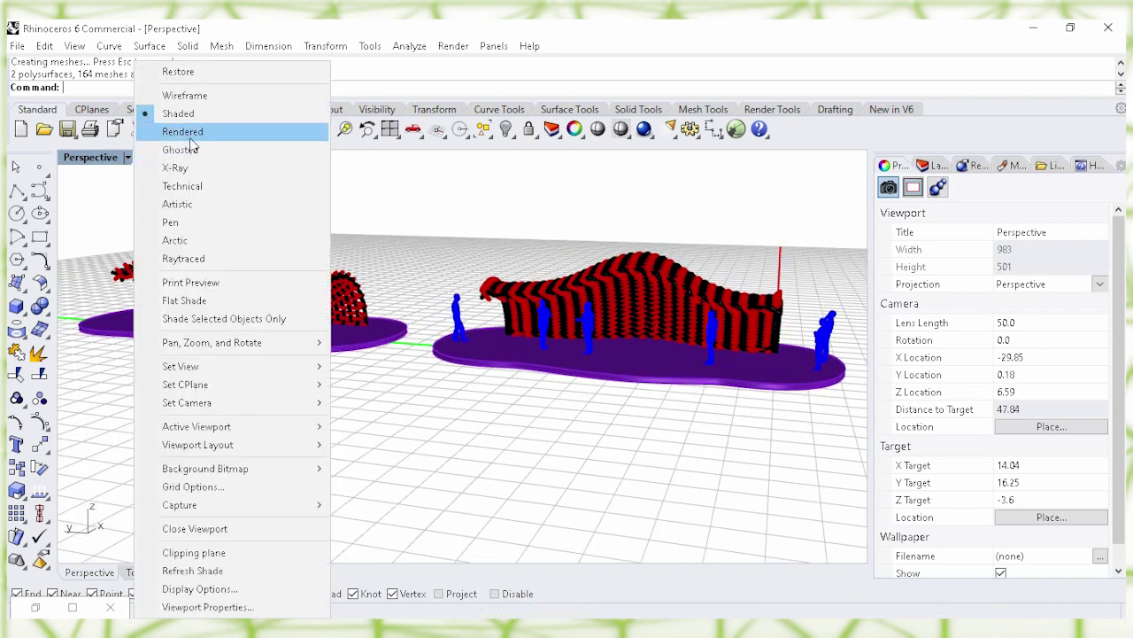
left_click(352, 224)
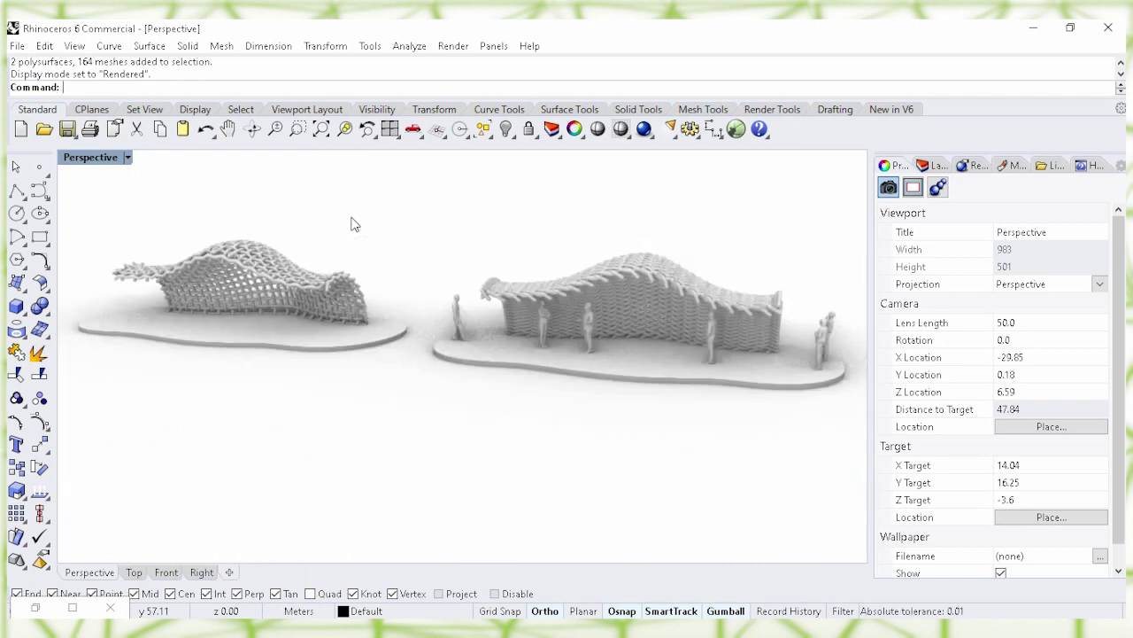
Examine the woven pipes of both rendered pavilions up close, plus their slabs and the human figures from low and high angles.
right_click_drag(299, 266, 324, 356, "shift")
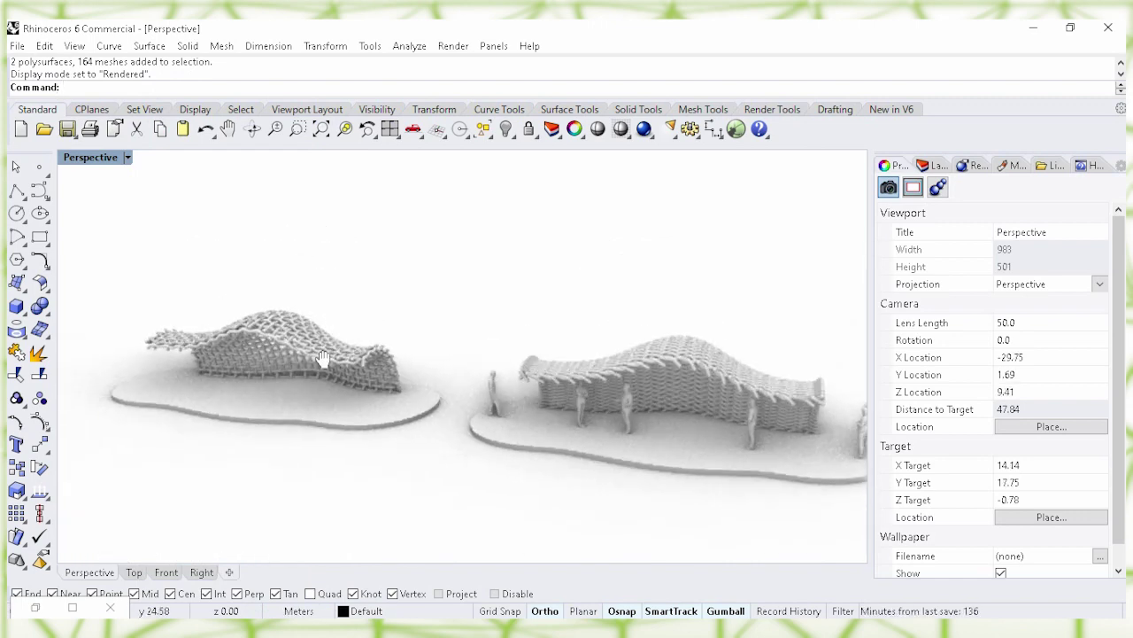
scroll(316, 319, "up", 5)
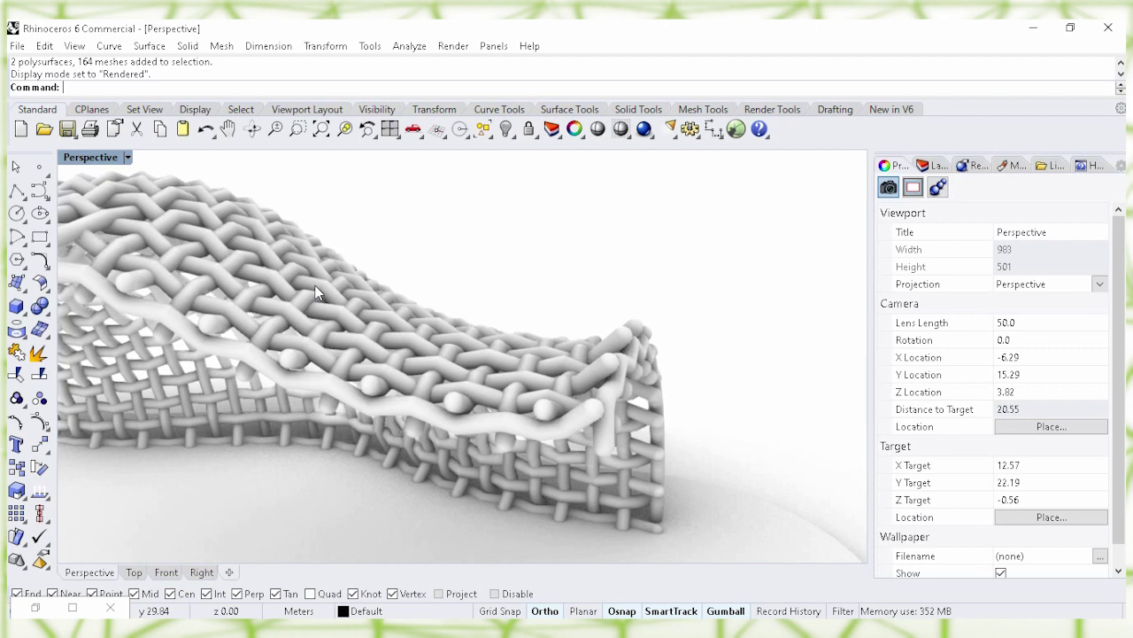
scroll(319, 275, "down", 5)
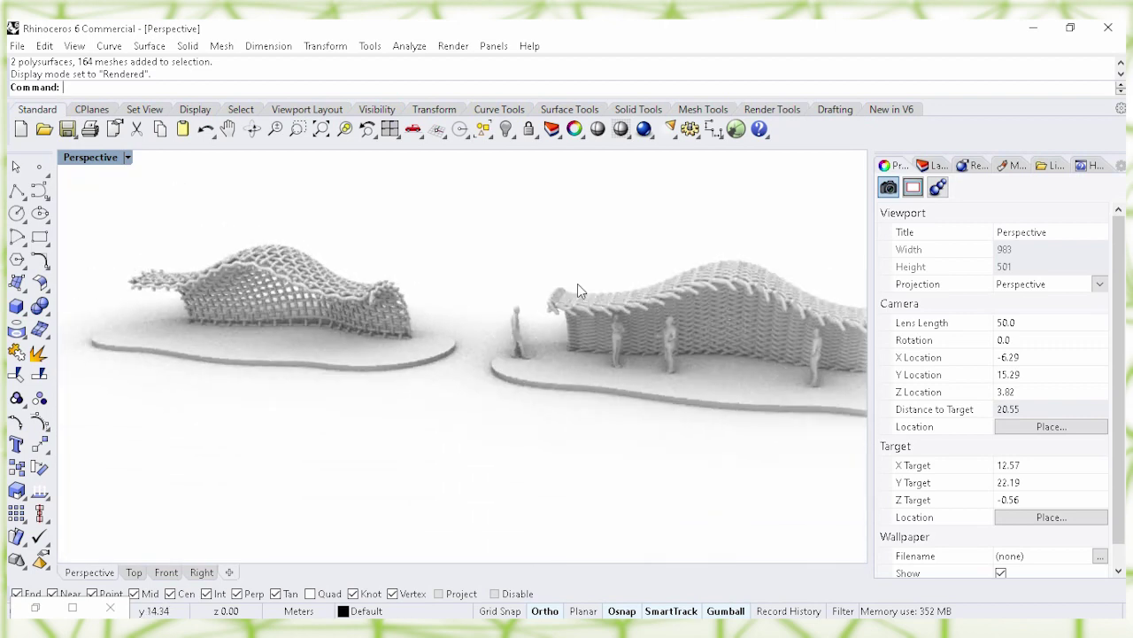
right_click_drag(525, 279, 518, 440, "shift")
scroll(518, 440, "up", 4)
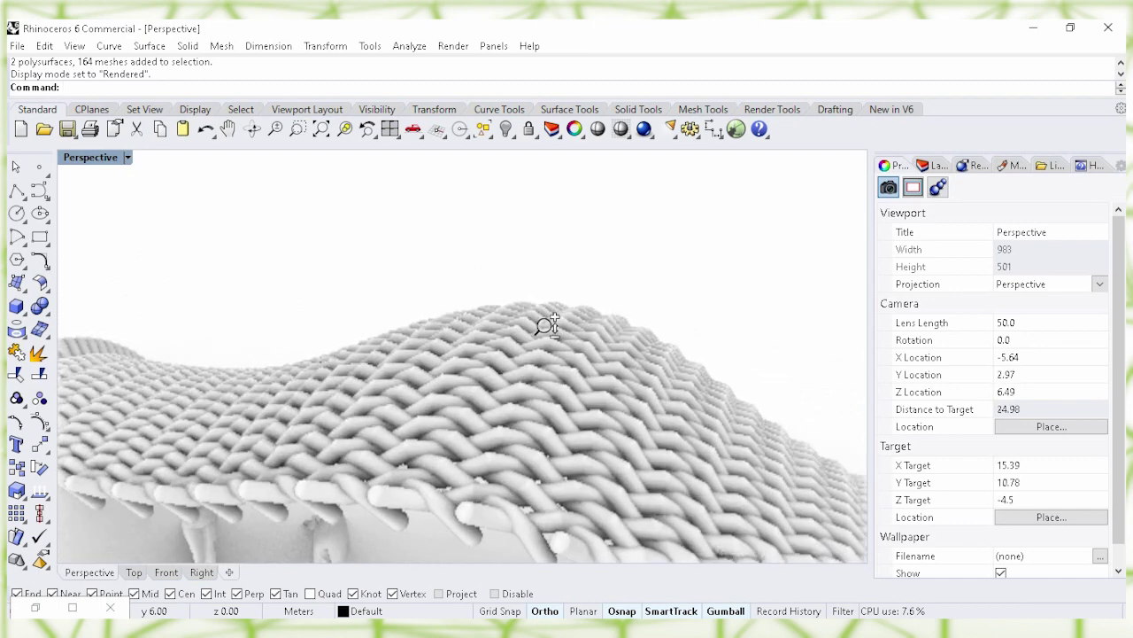
scroll(526, 293, "down", 4)
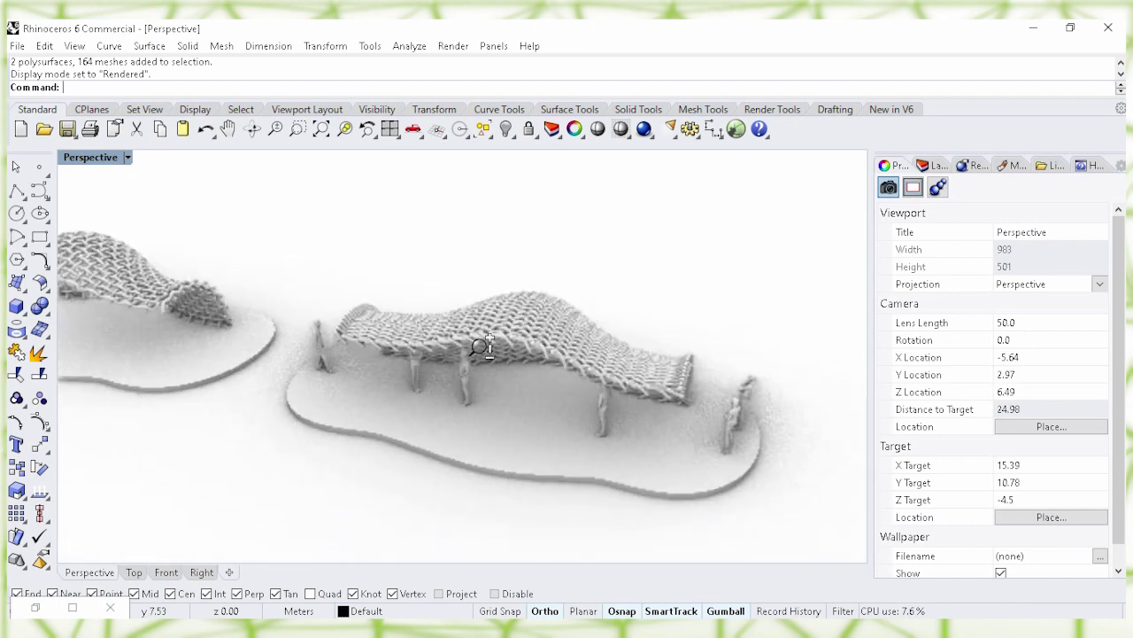
right_click_drag(527, 366, 551, 389)
scroll(488, 333, "down", 2)
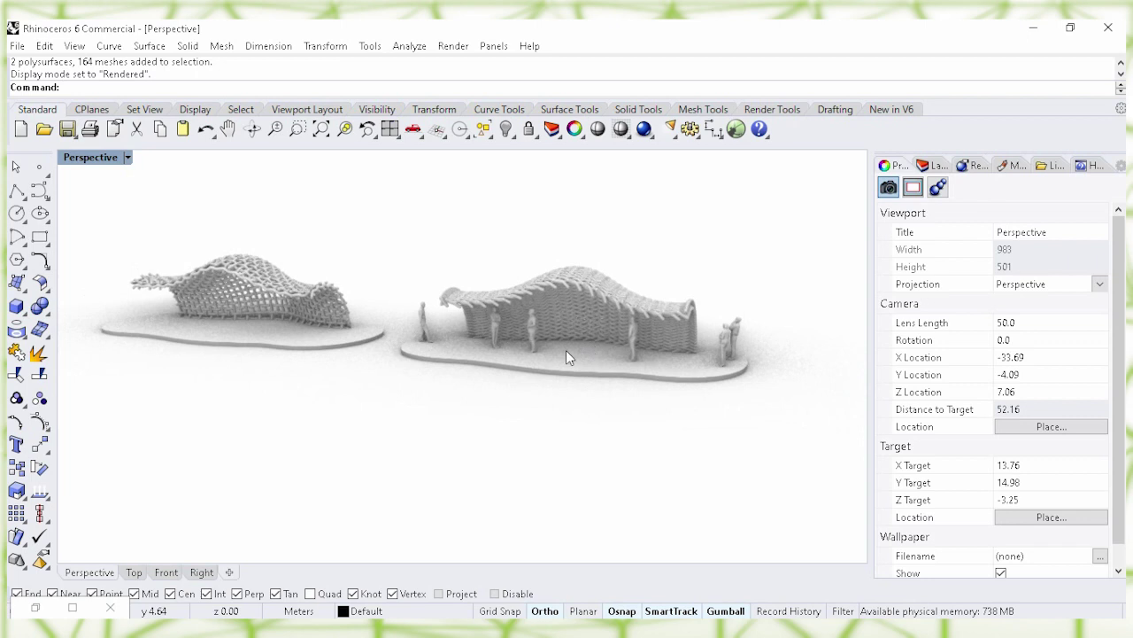
right_click_drag(479, 401, 478, 401, "shift")
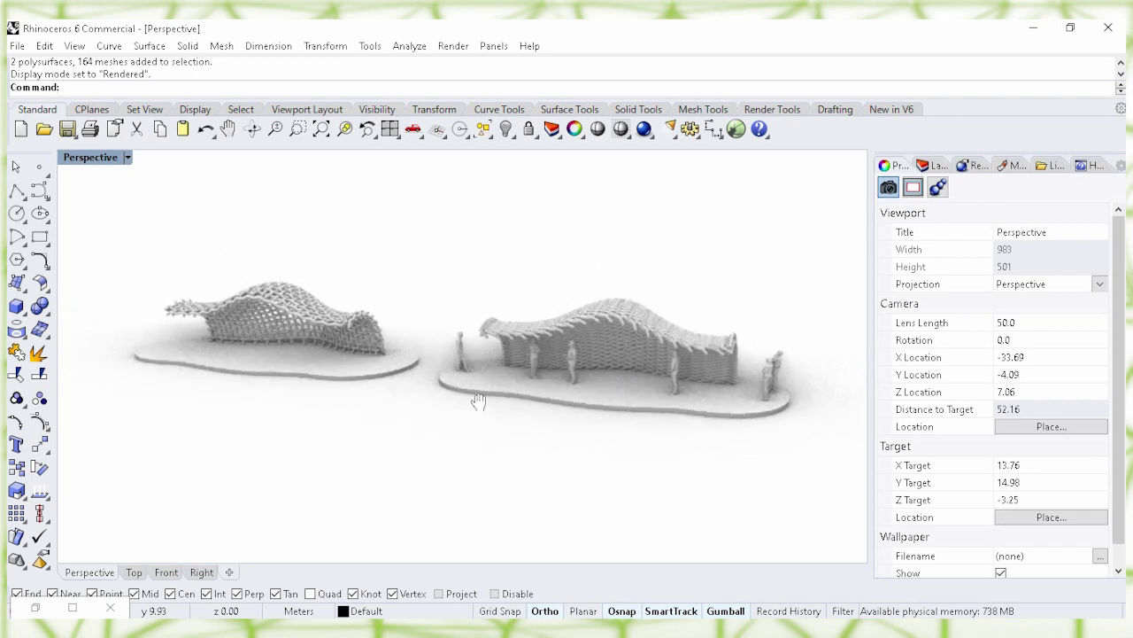
scroll(464, 382, "up", 2)
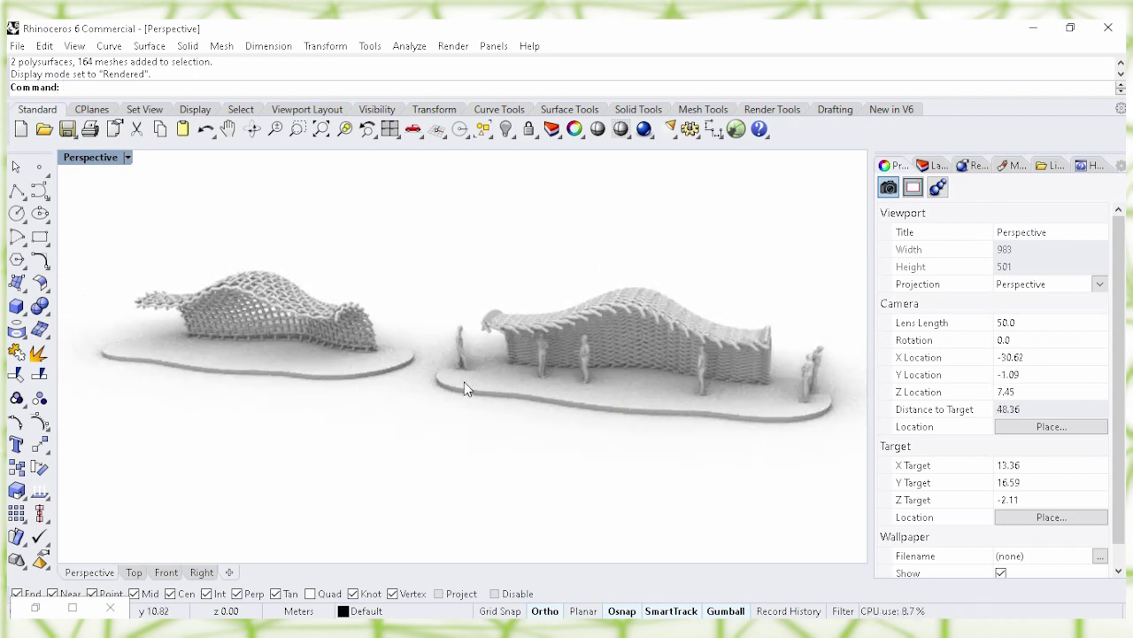
right_click_drag(464, 382, 543, 260)
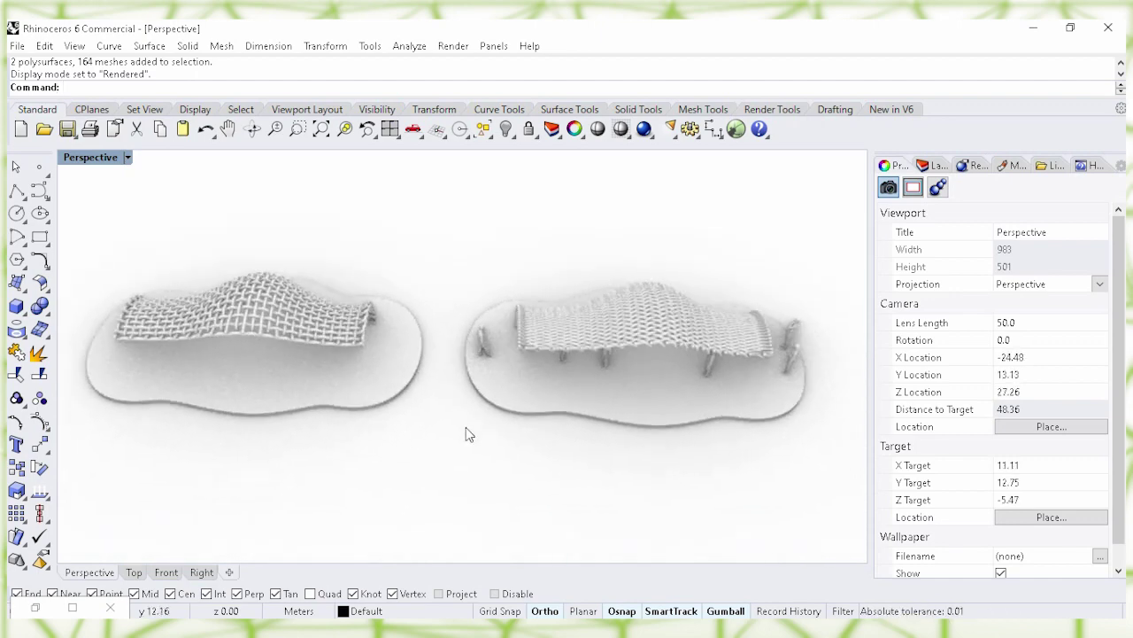
right_click_drag(472, 444, 467, 438)
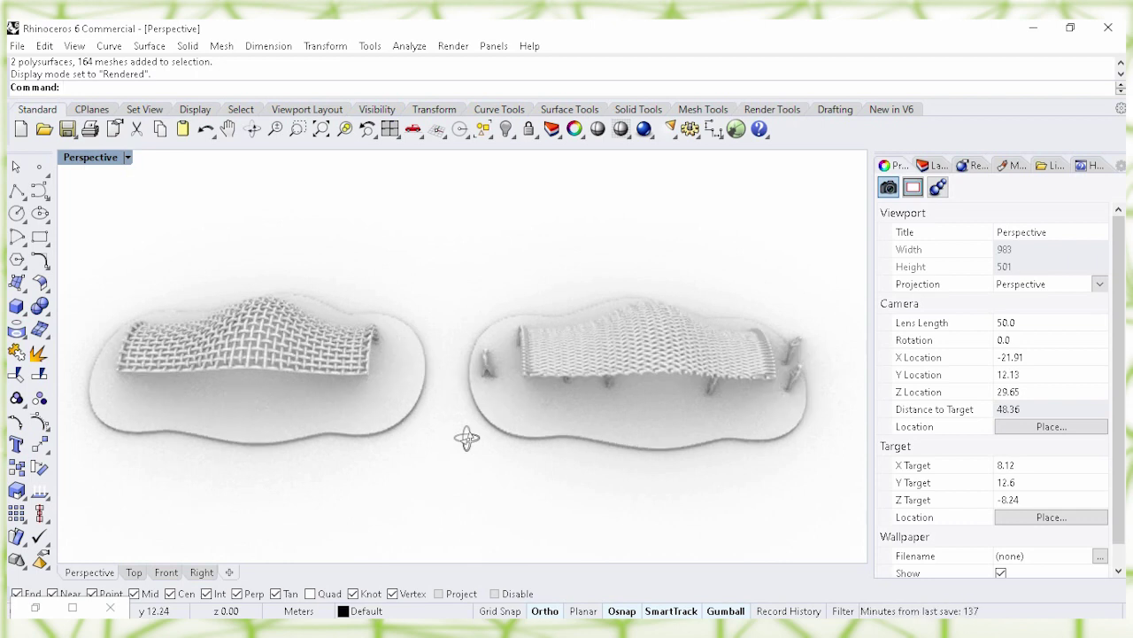